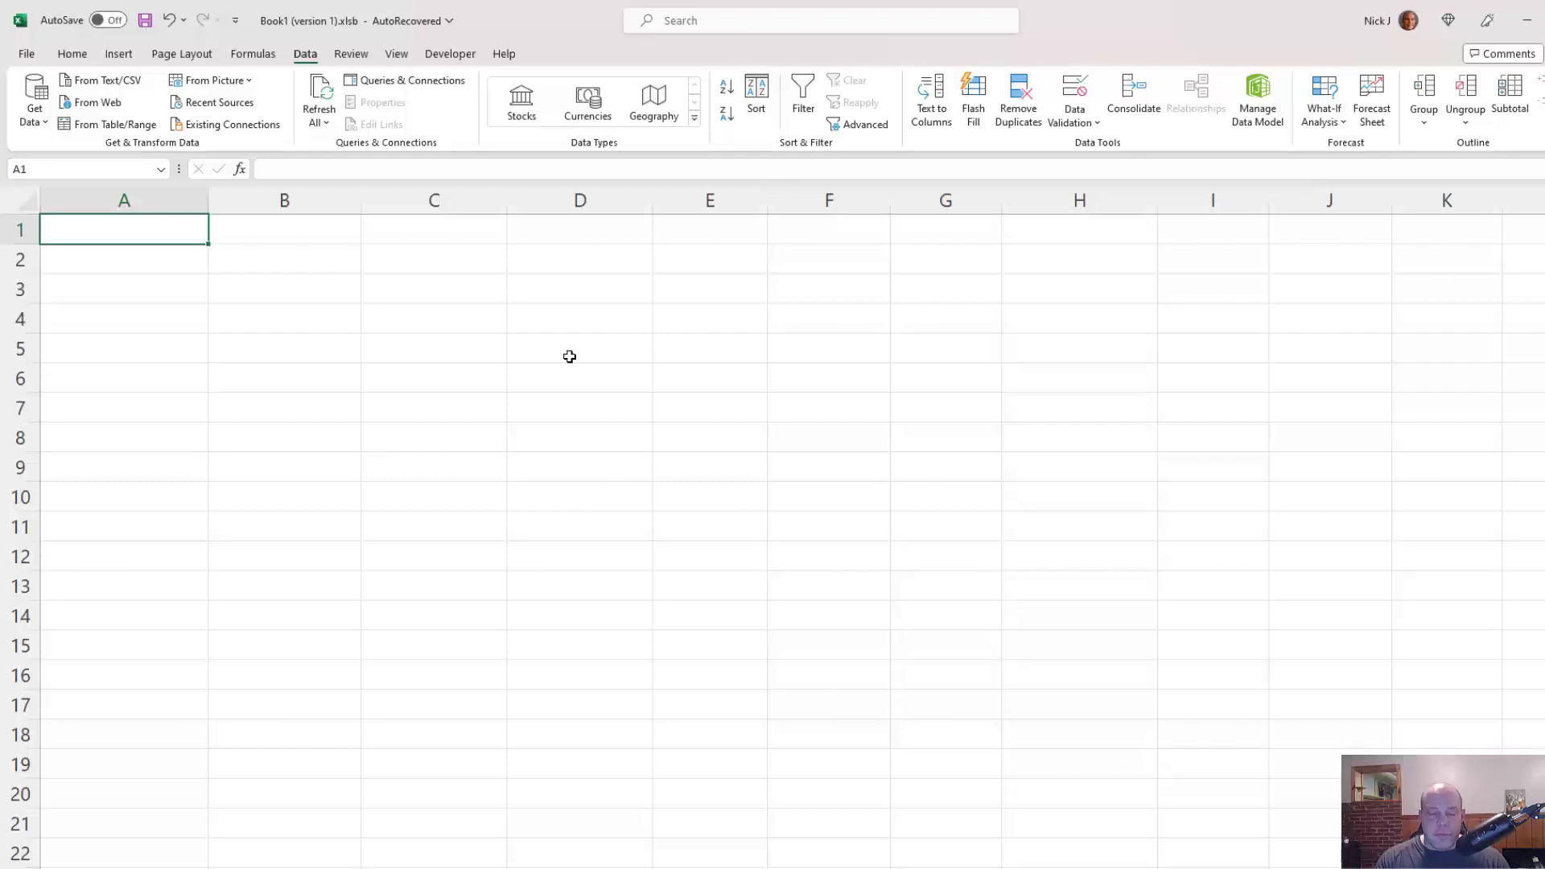
Step: Enter the title "How many people left Egypt during the Exodus?" in cell A1
type("How many")
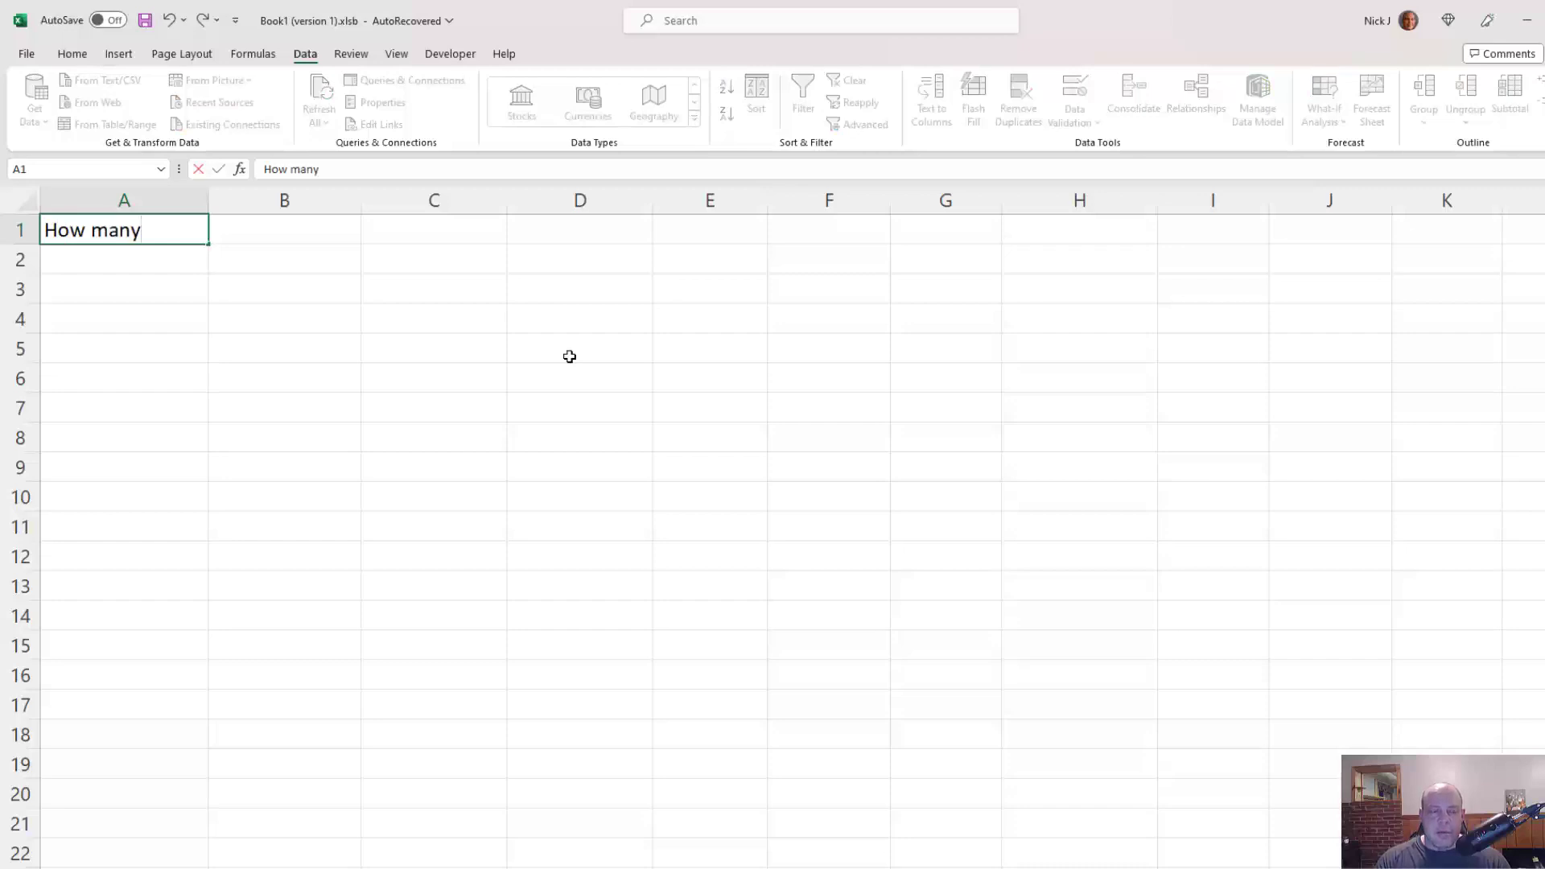
type(" people left ")
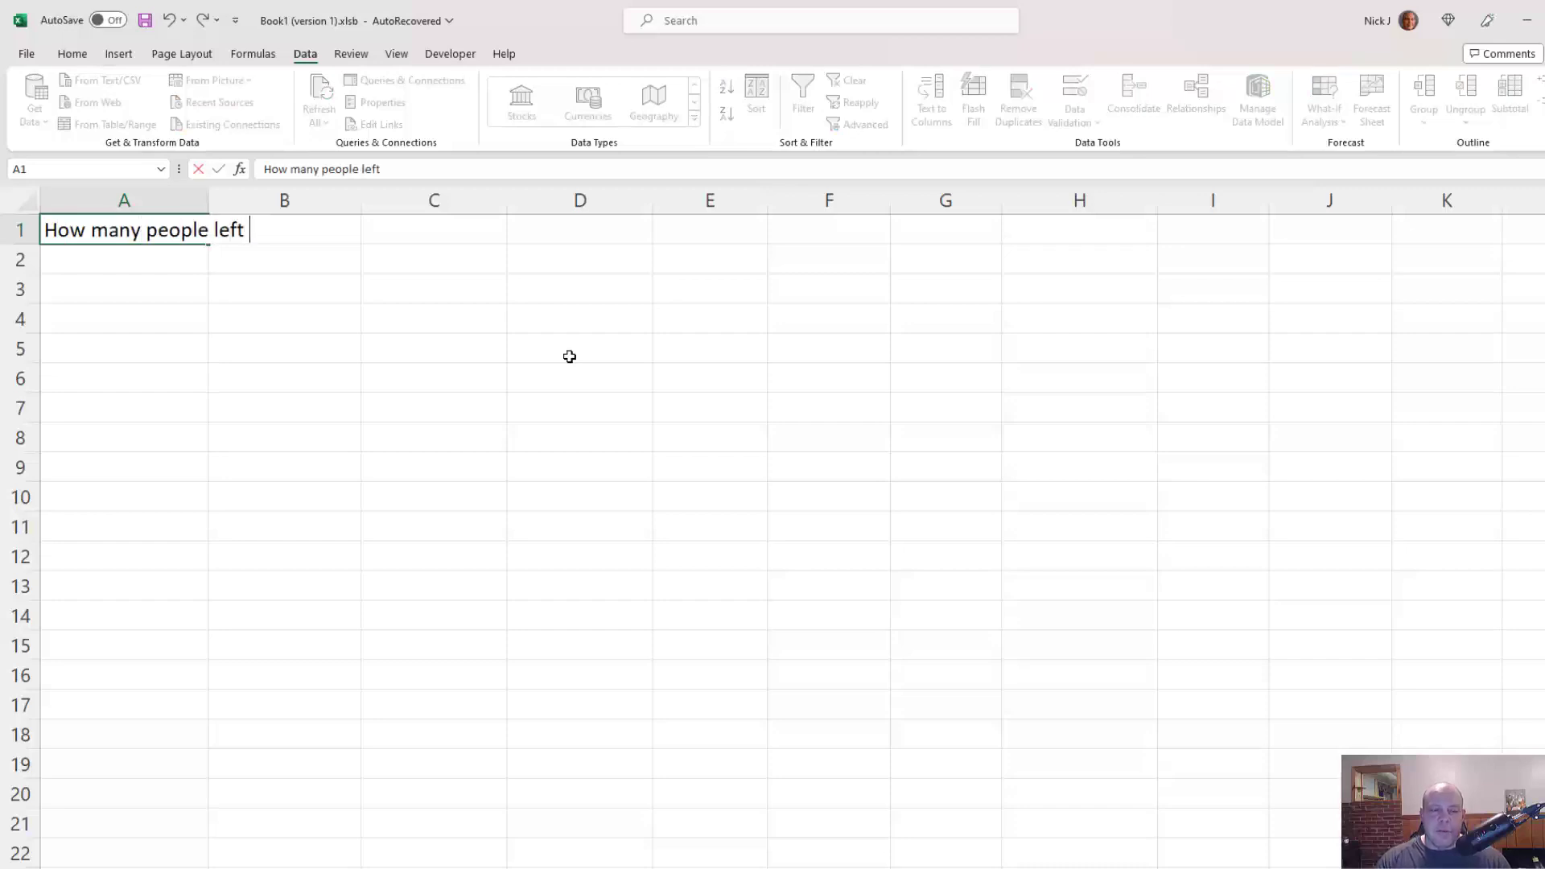
type("Egypt during")
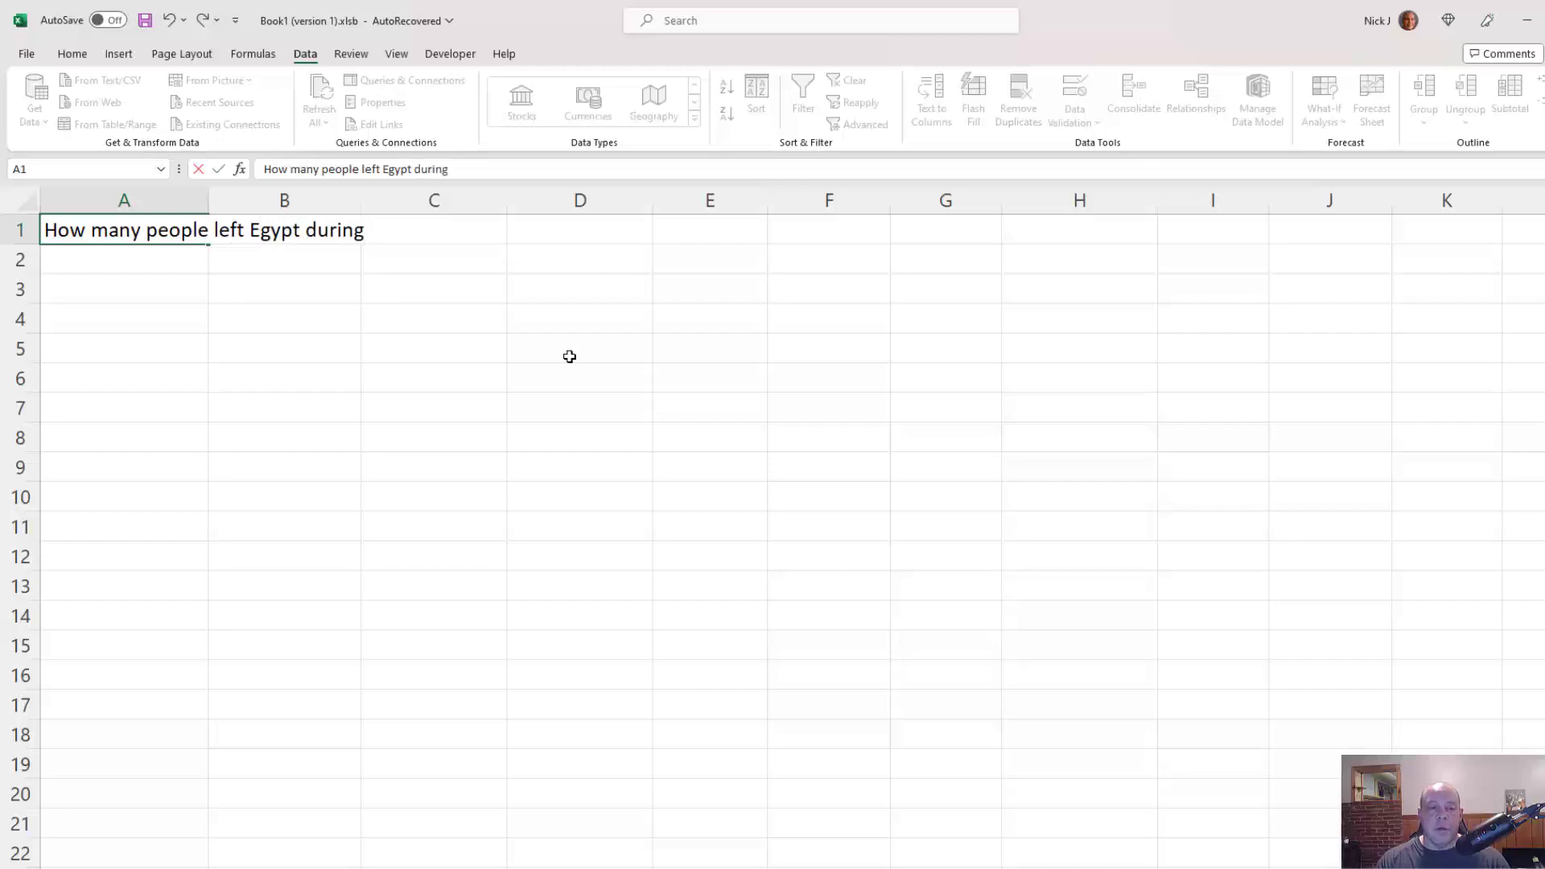
type(" the Exodus?")
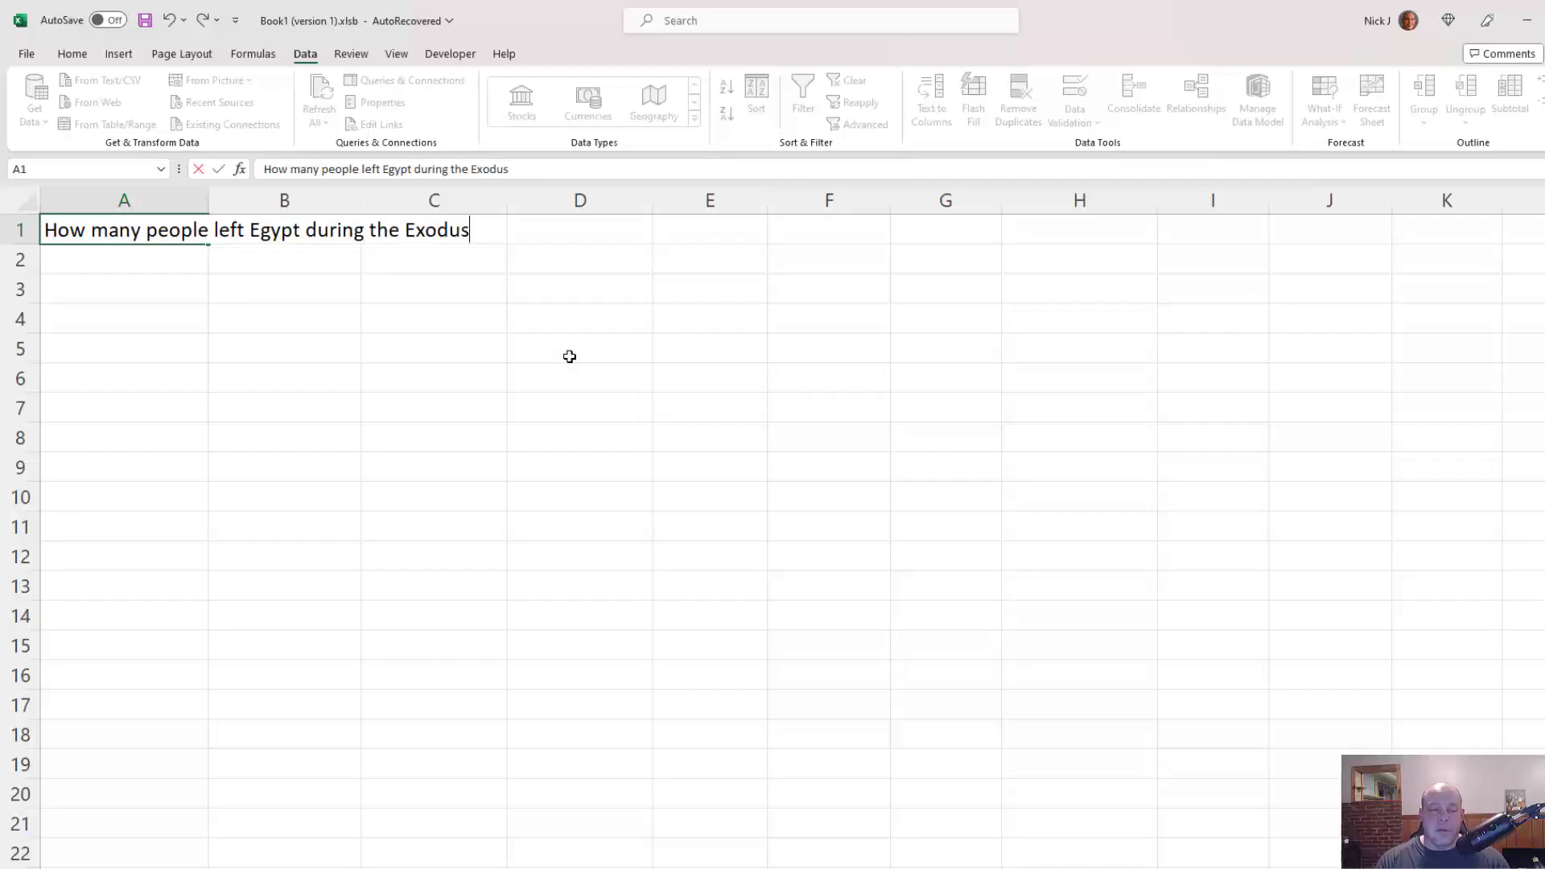
key("Return")
key("Return")
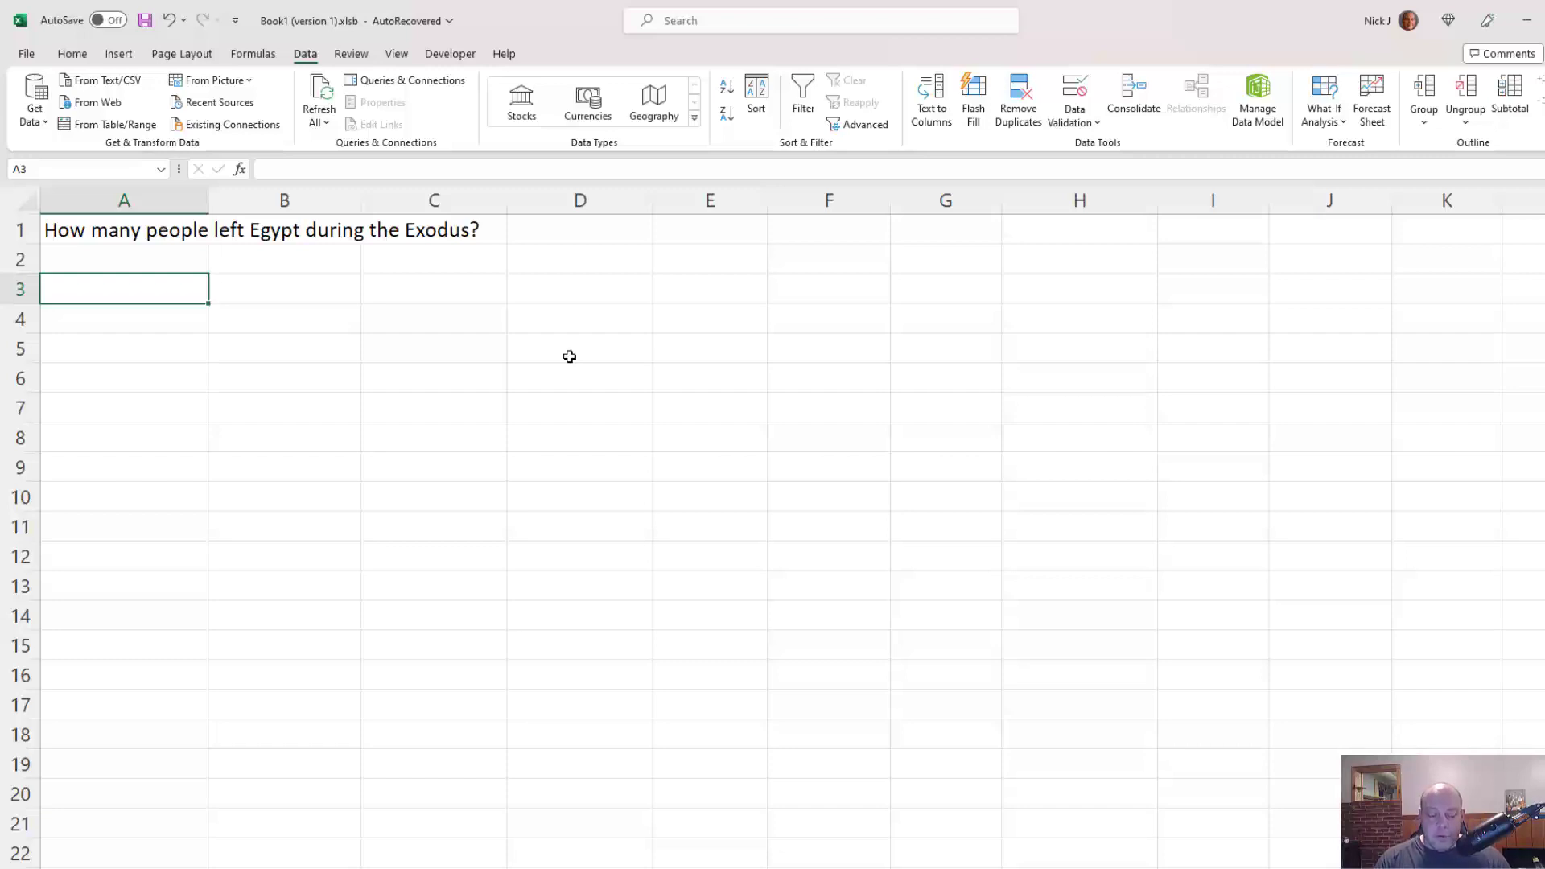
Step: Fill row 3 with the label "Number of Yrs" in A3, the value 400 in B3 and "Yrs in Egypt" in C3
type("Number of ")
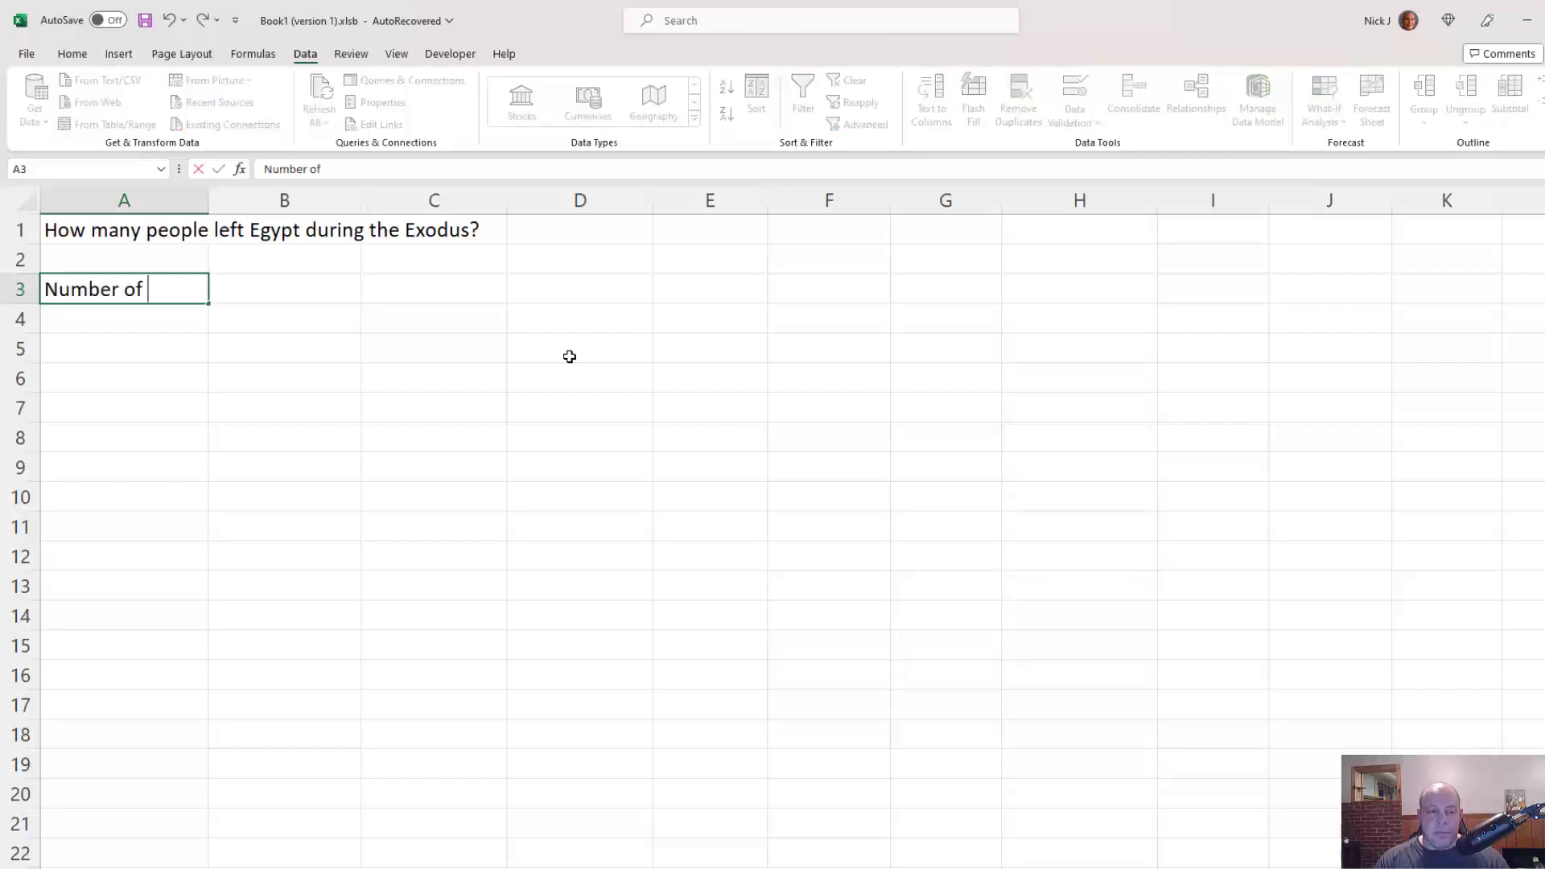
type("Yrs")
key("Tab")
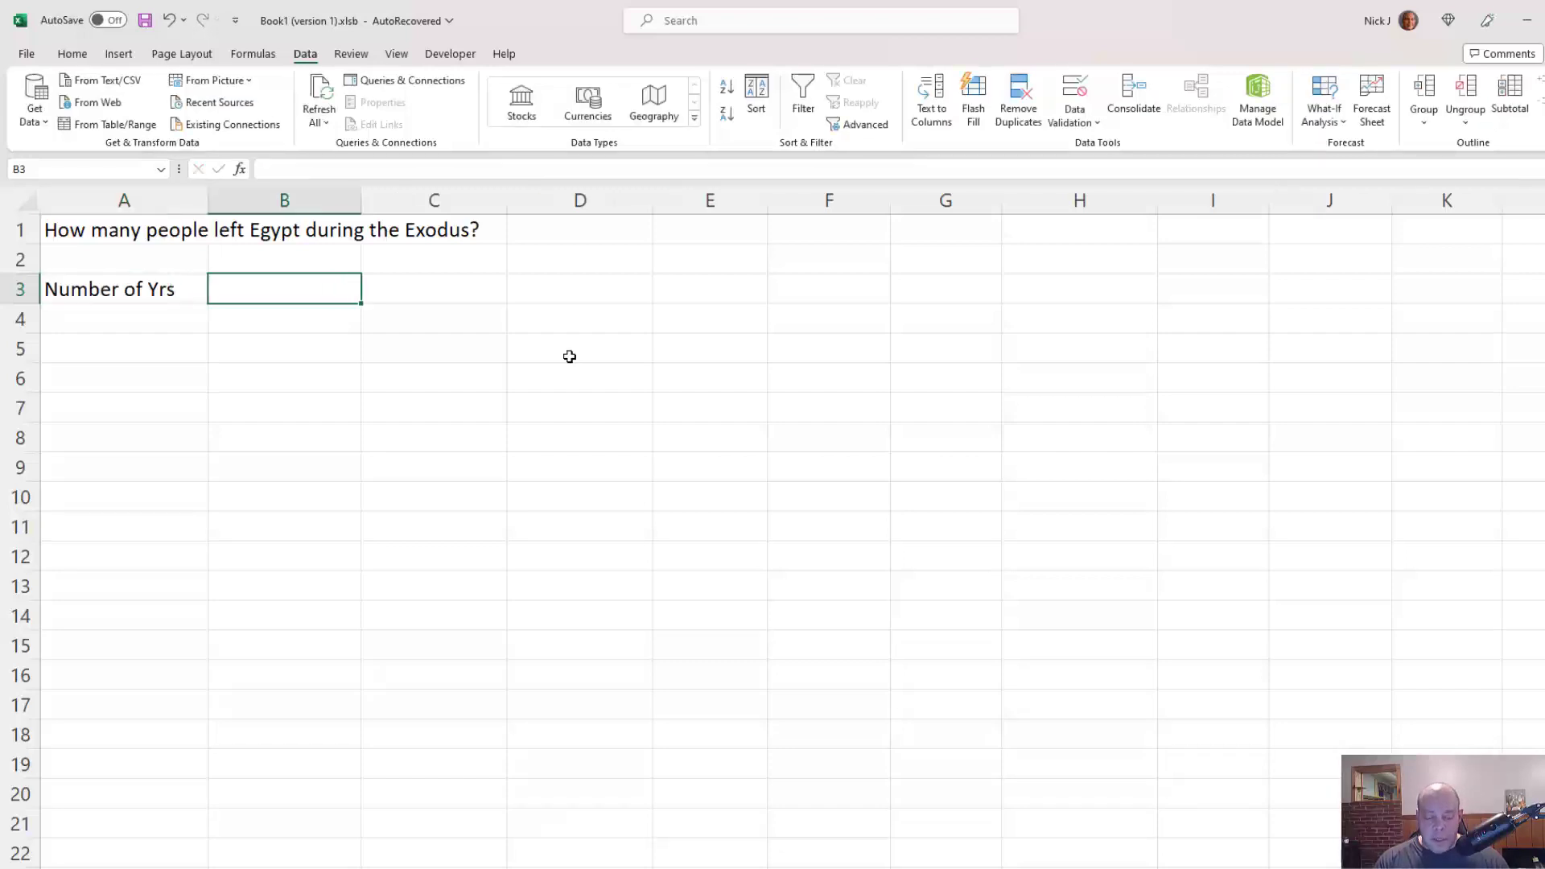
type("400")
key("Tab")
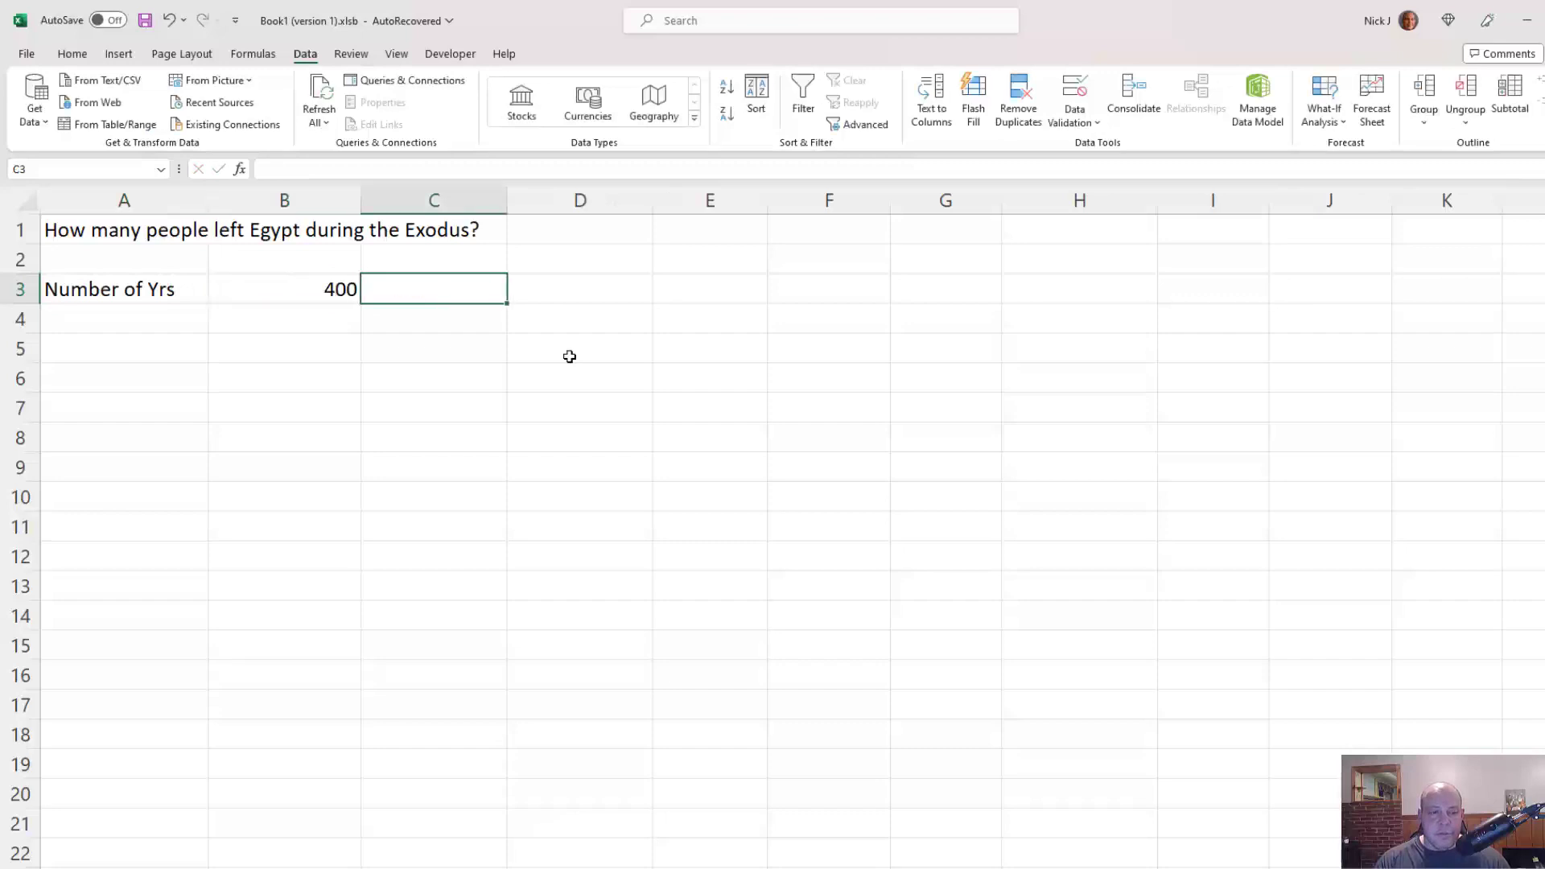
type("Yrs in E")
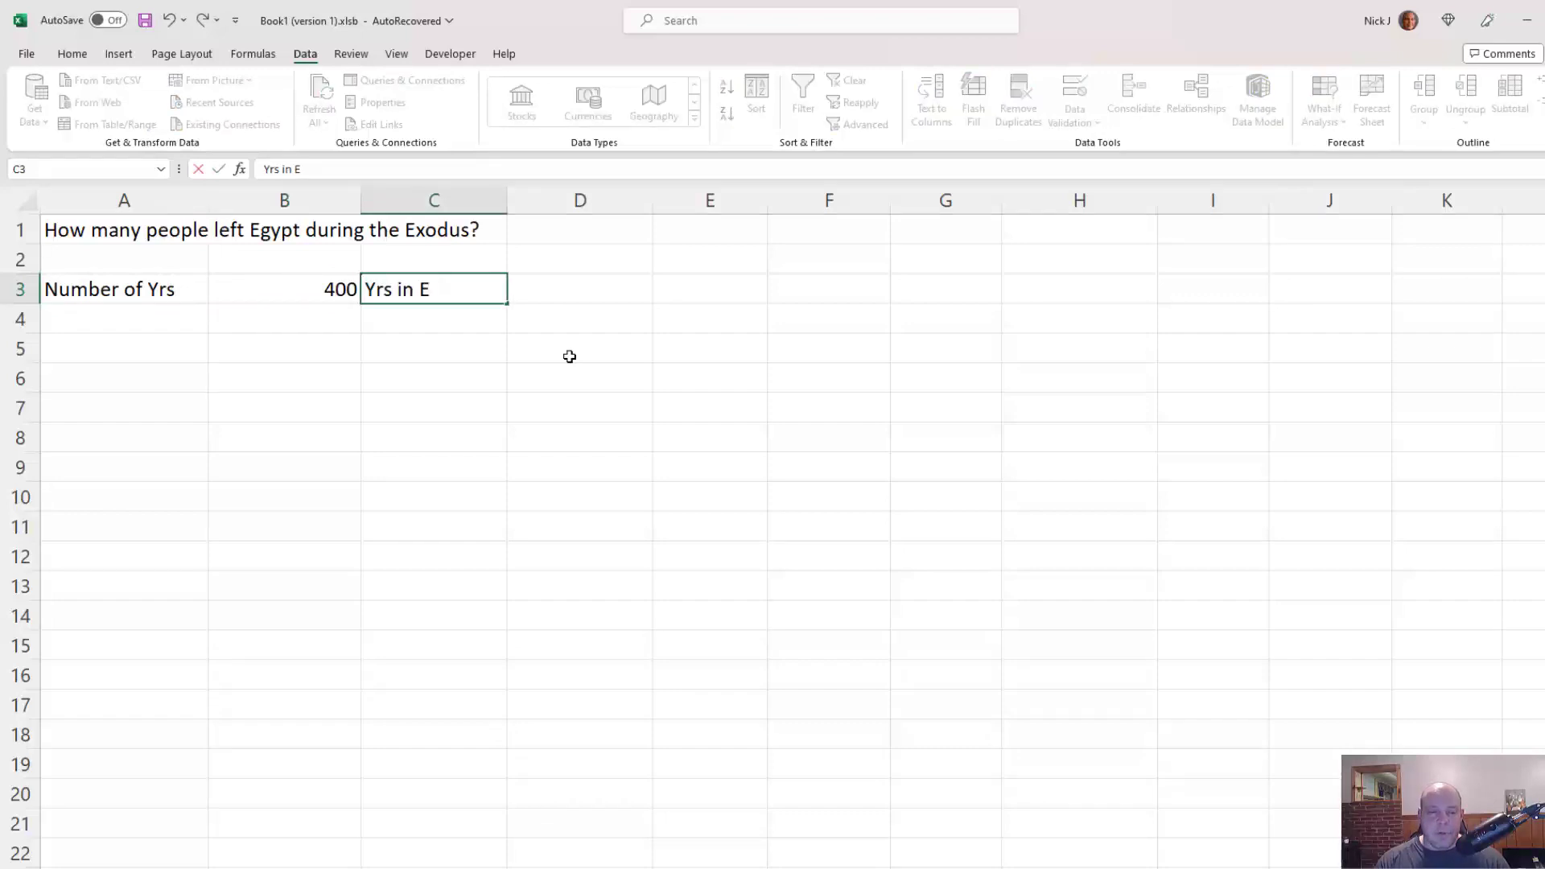
type("gypt")
key("Return")
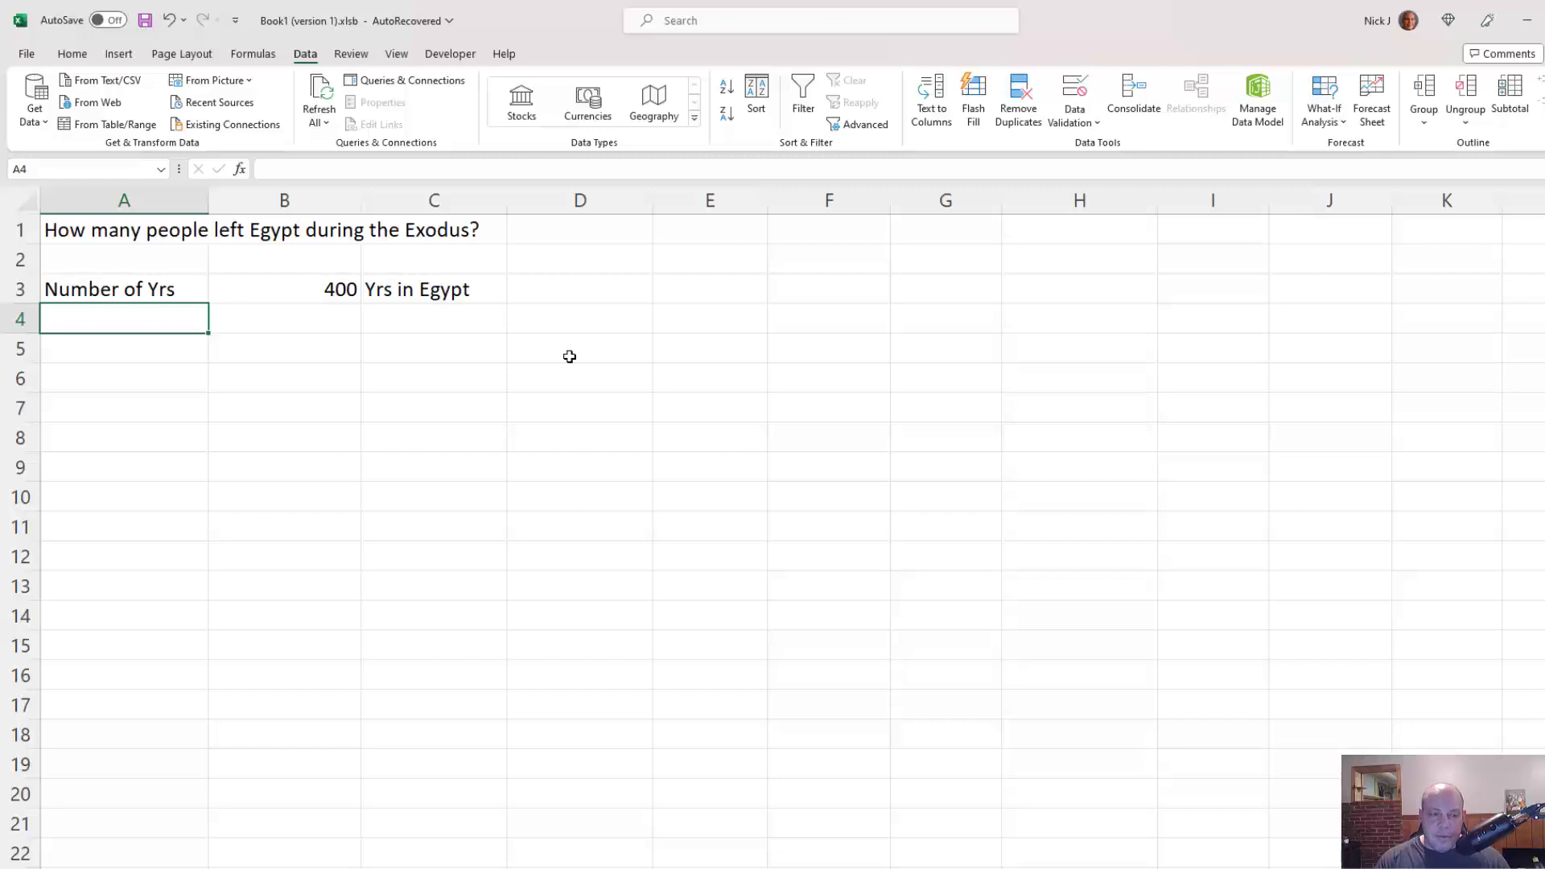
Step: Fill row 4 with the label "Generation Len" in A4, the value 25 in B4 and "Yrs" in C4
type("G")
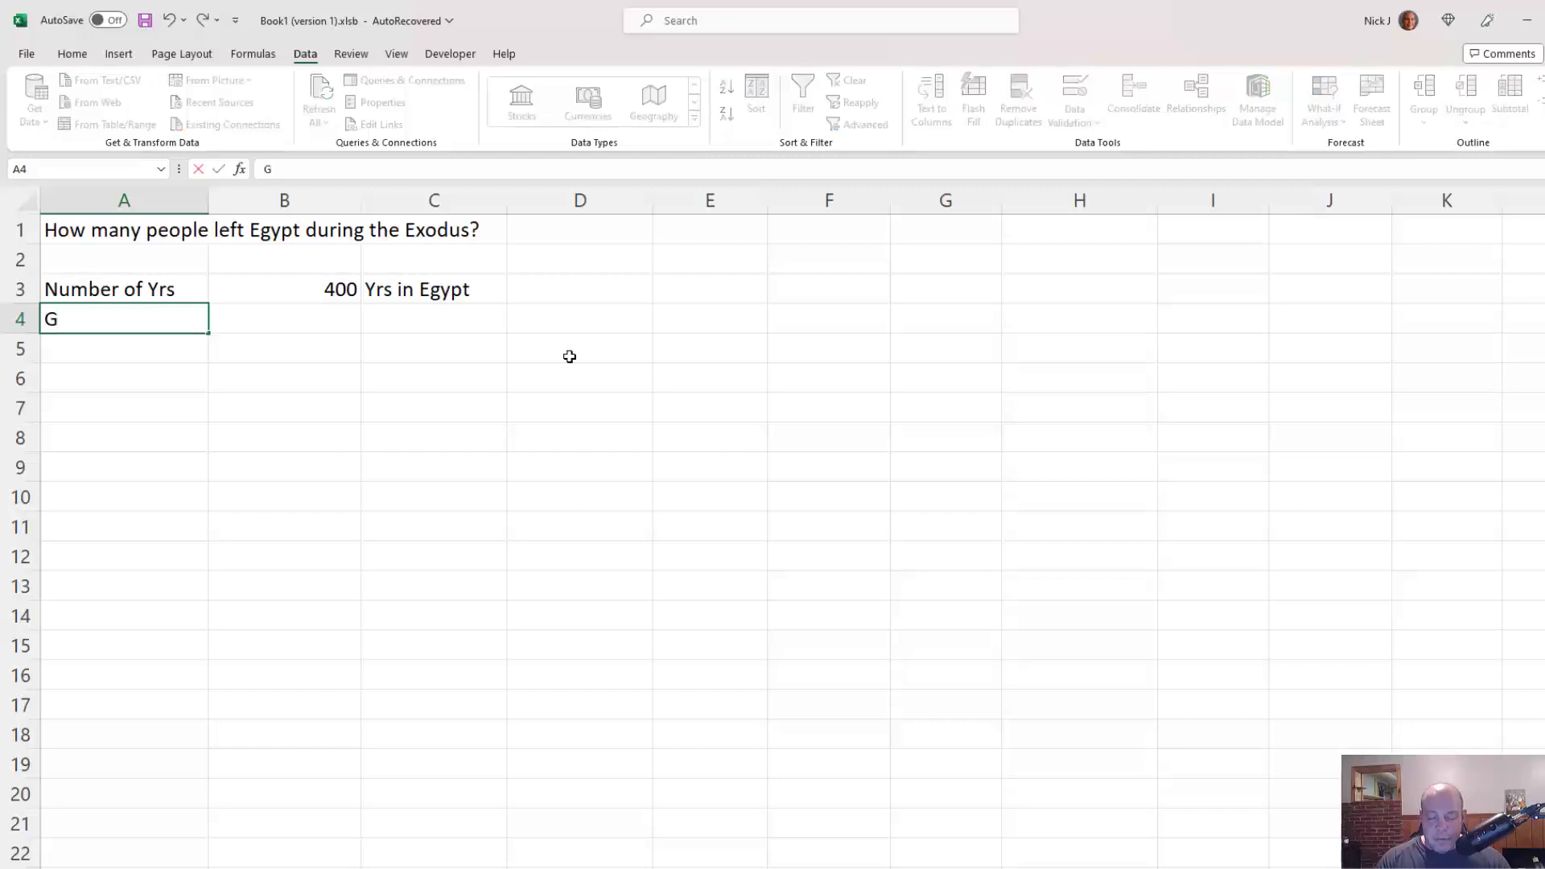
type("eneration Len")
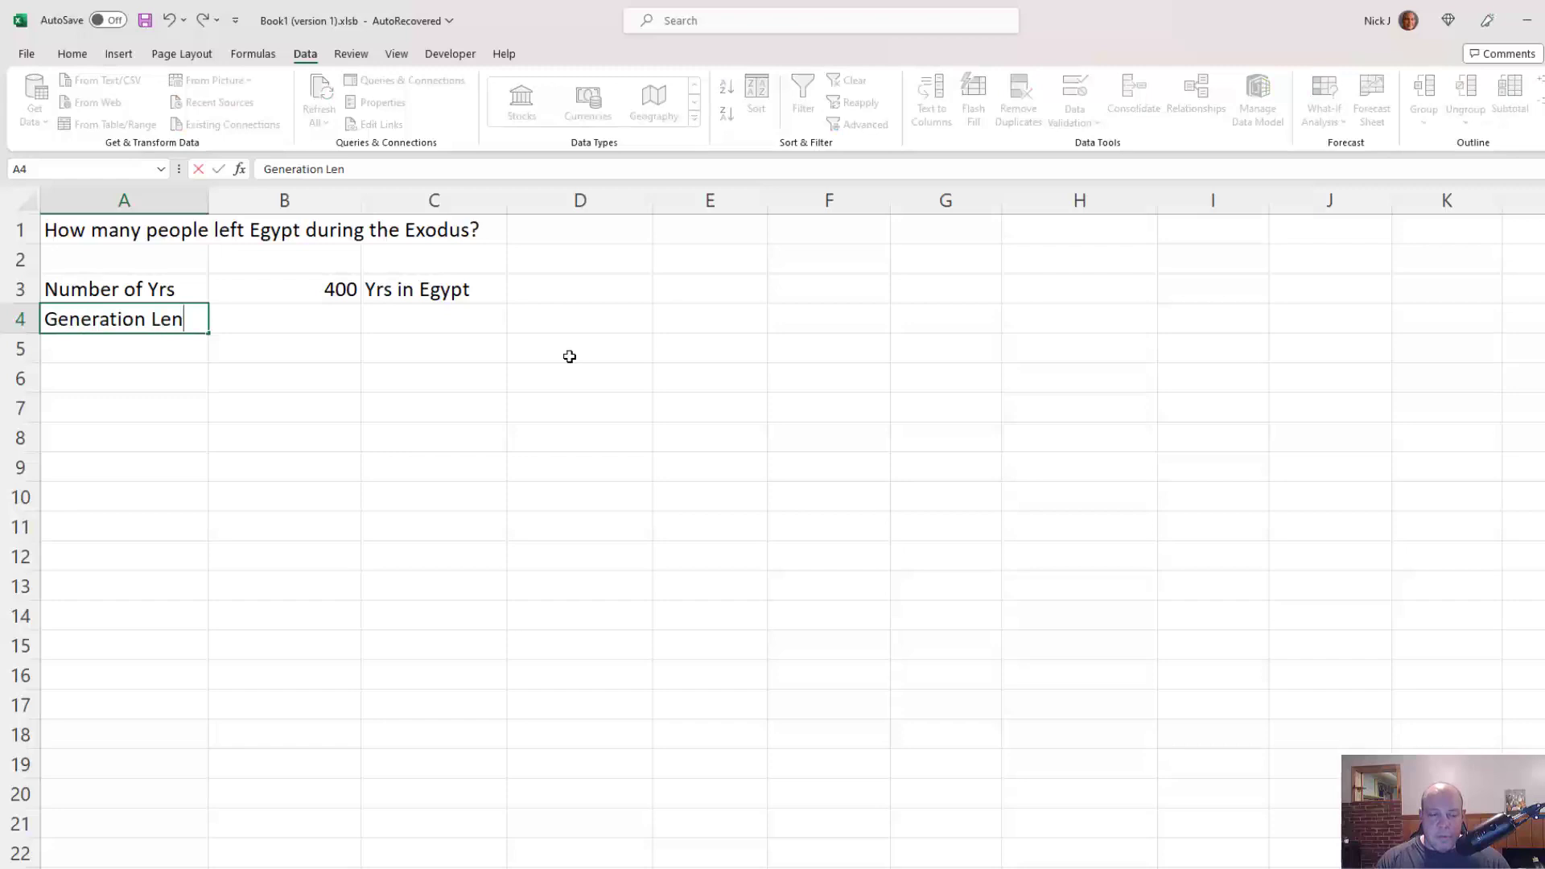
key("Tab")
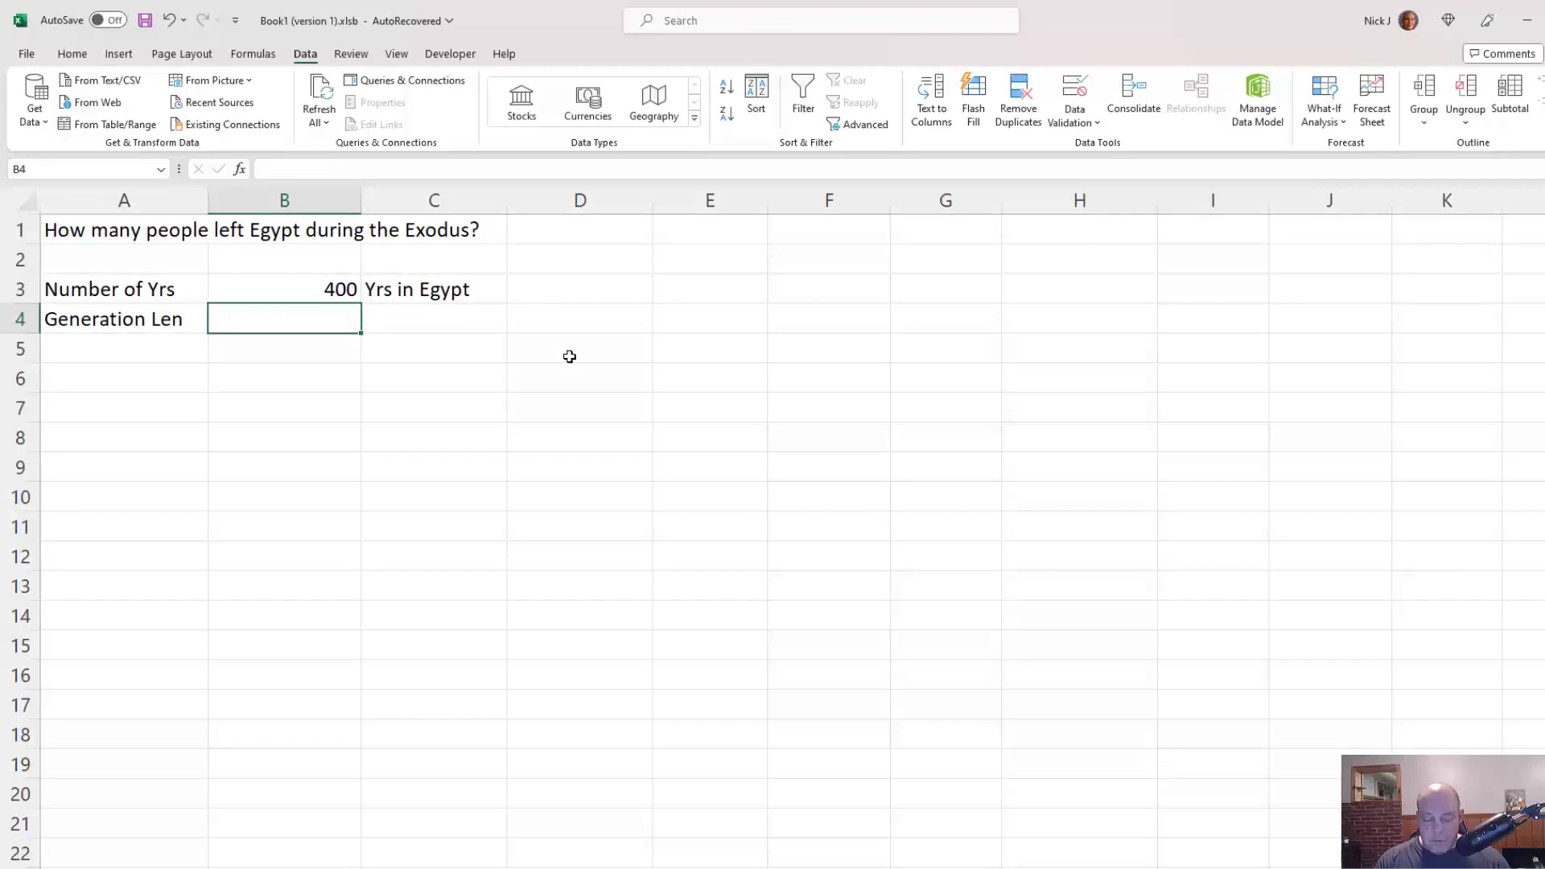
type("25")
key("Tab")
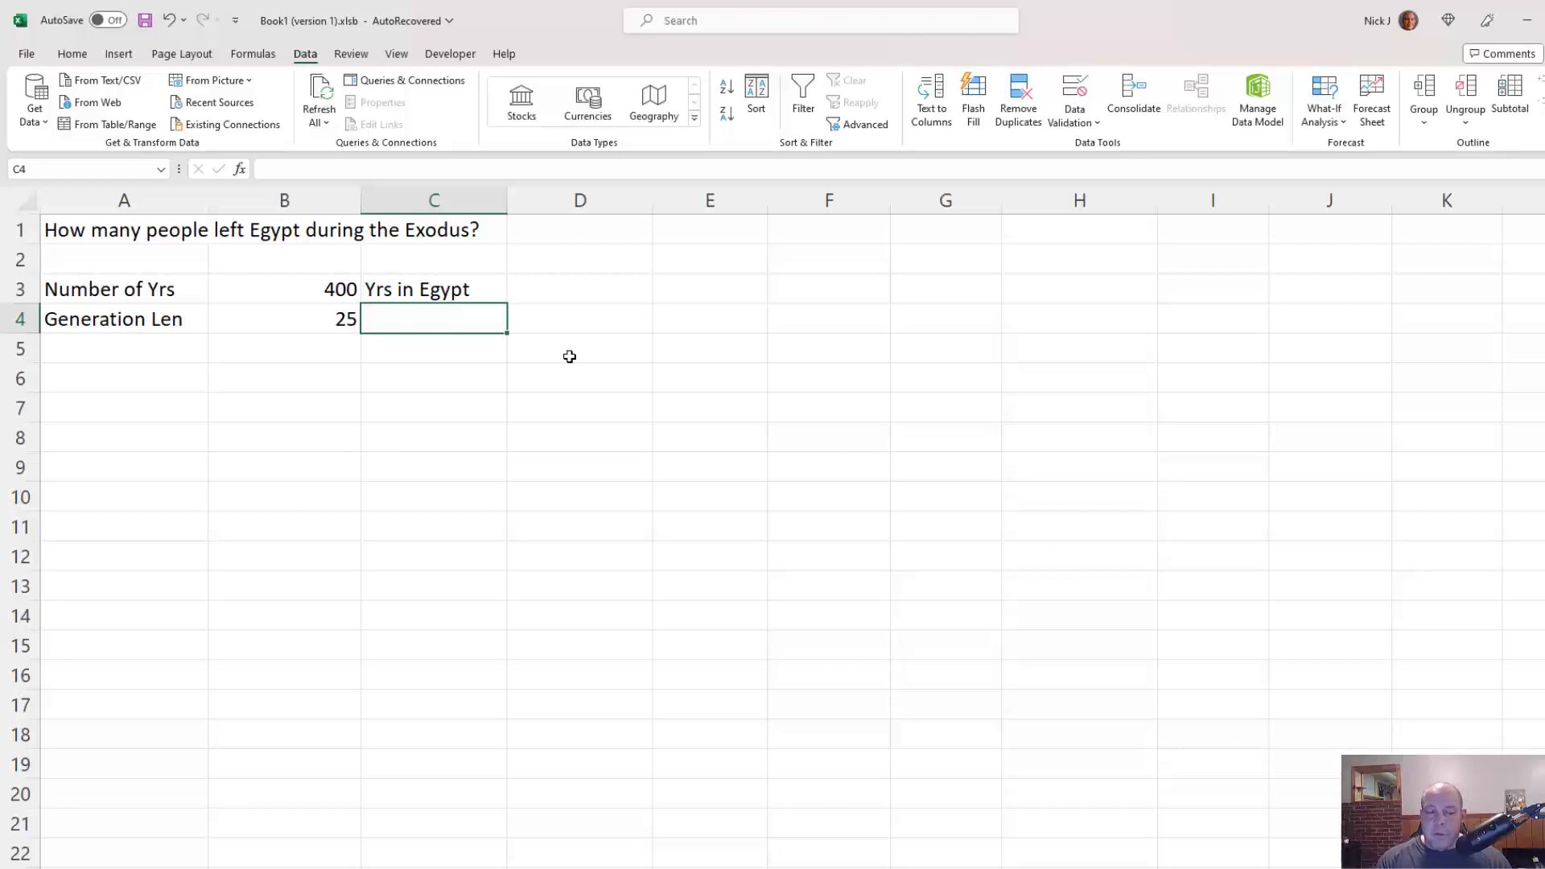
type("Yrs")
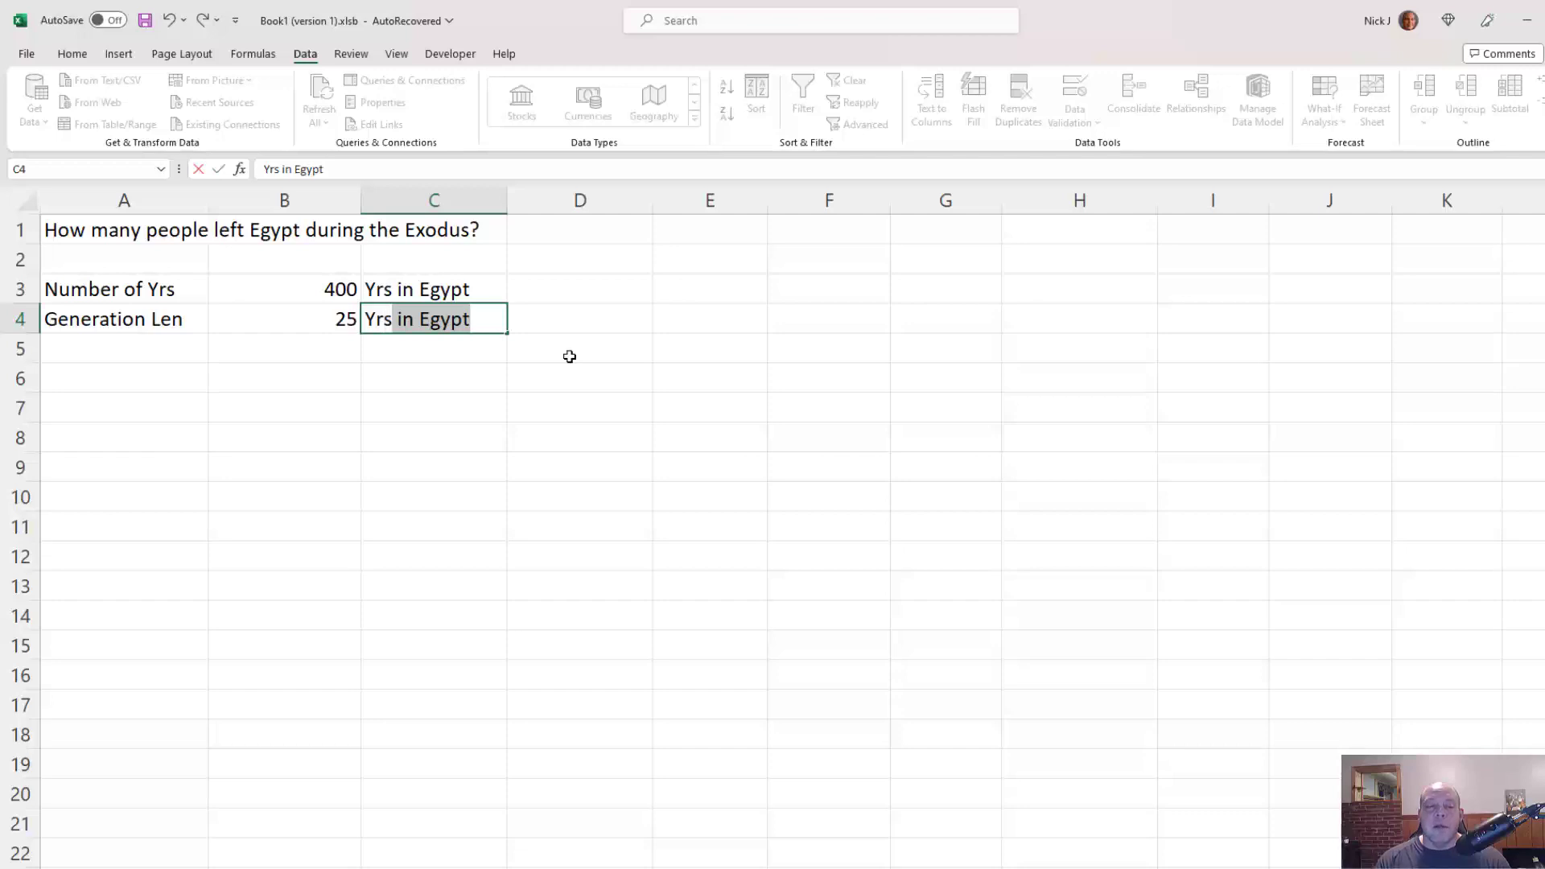
key("Delete")
key("Return")
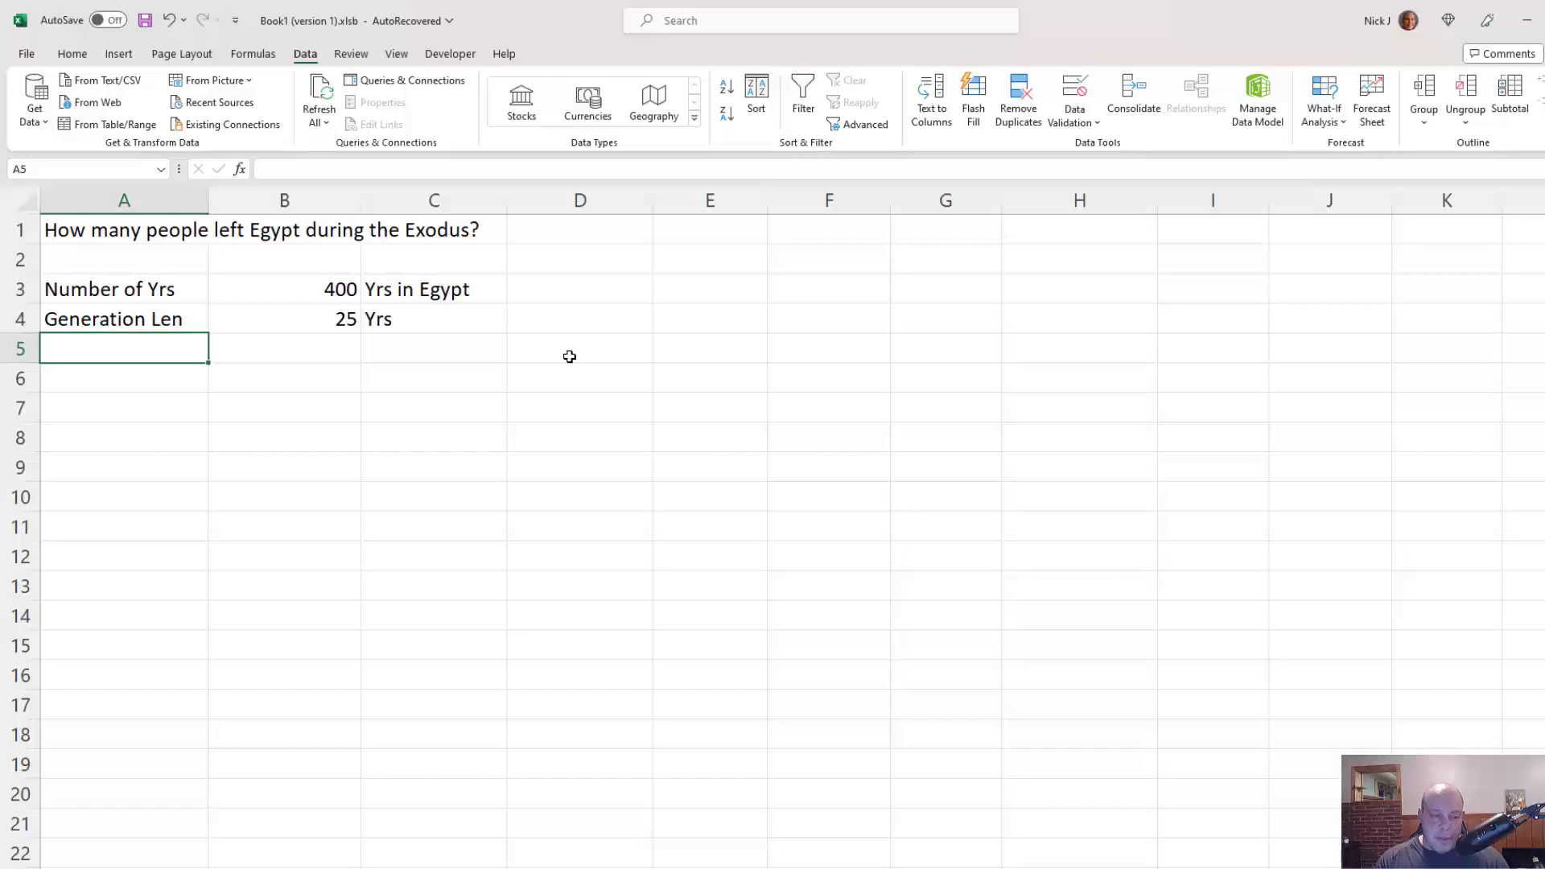
Step: Label A5 "Generations" and calculate the number of generations in B5 with the formula =B3/B4
type("Generations")
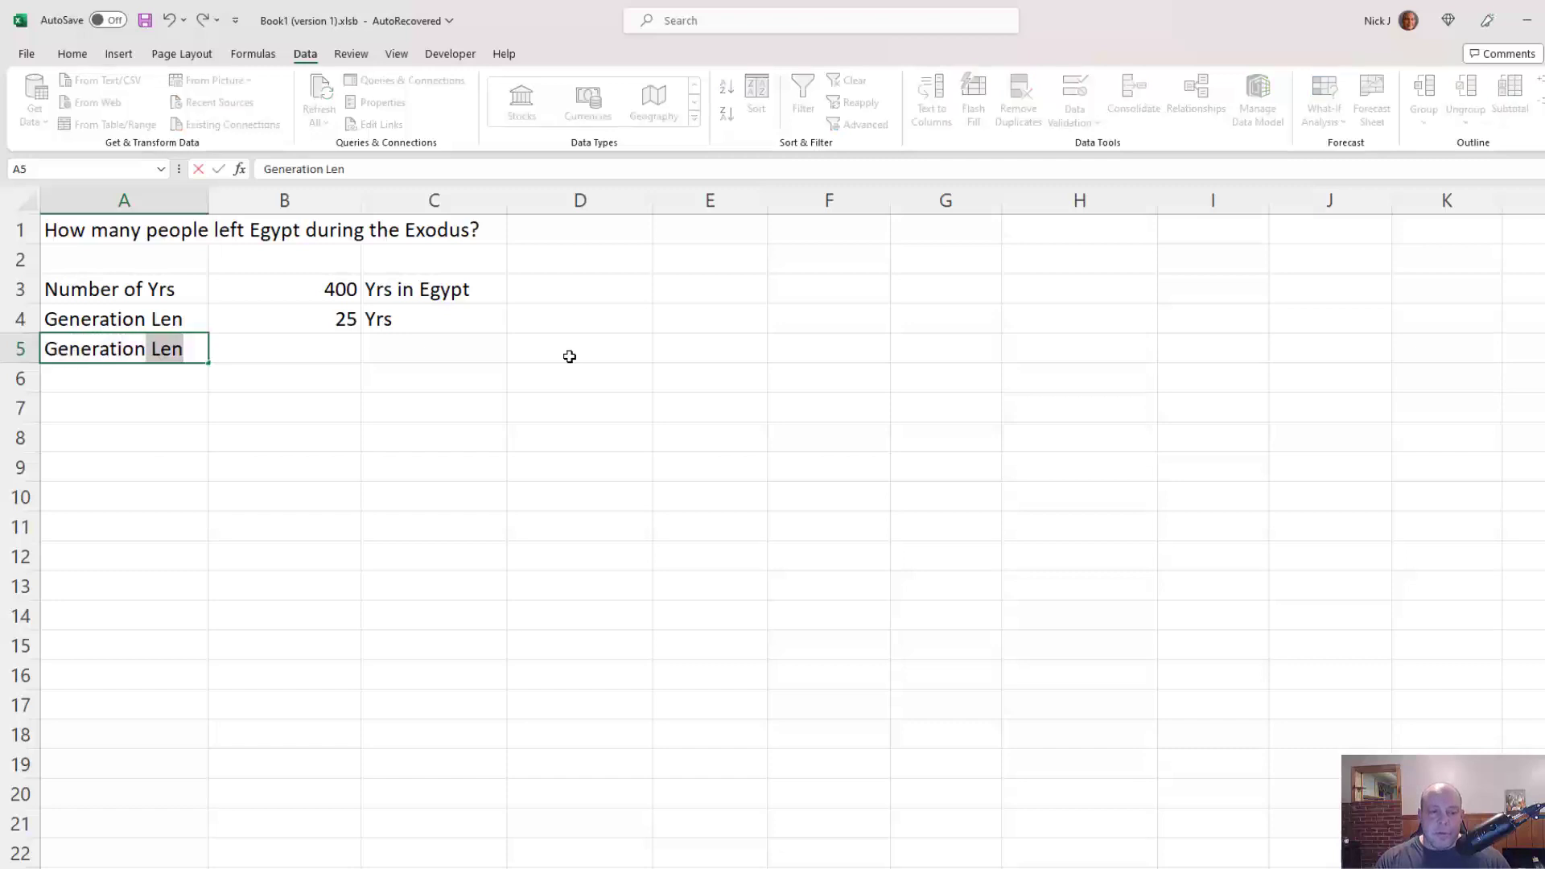
key("Tab")
type("=")
key("Up")
key("Up")
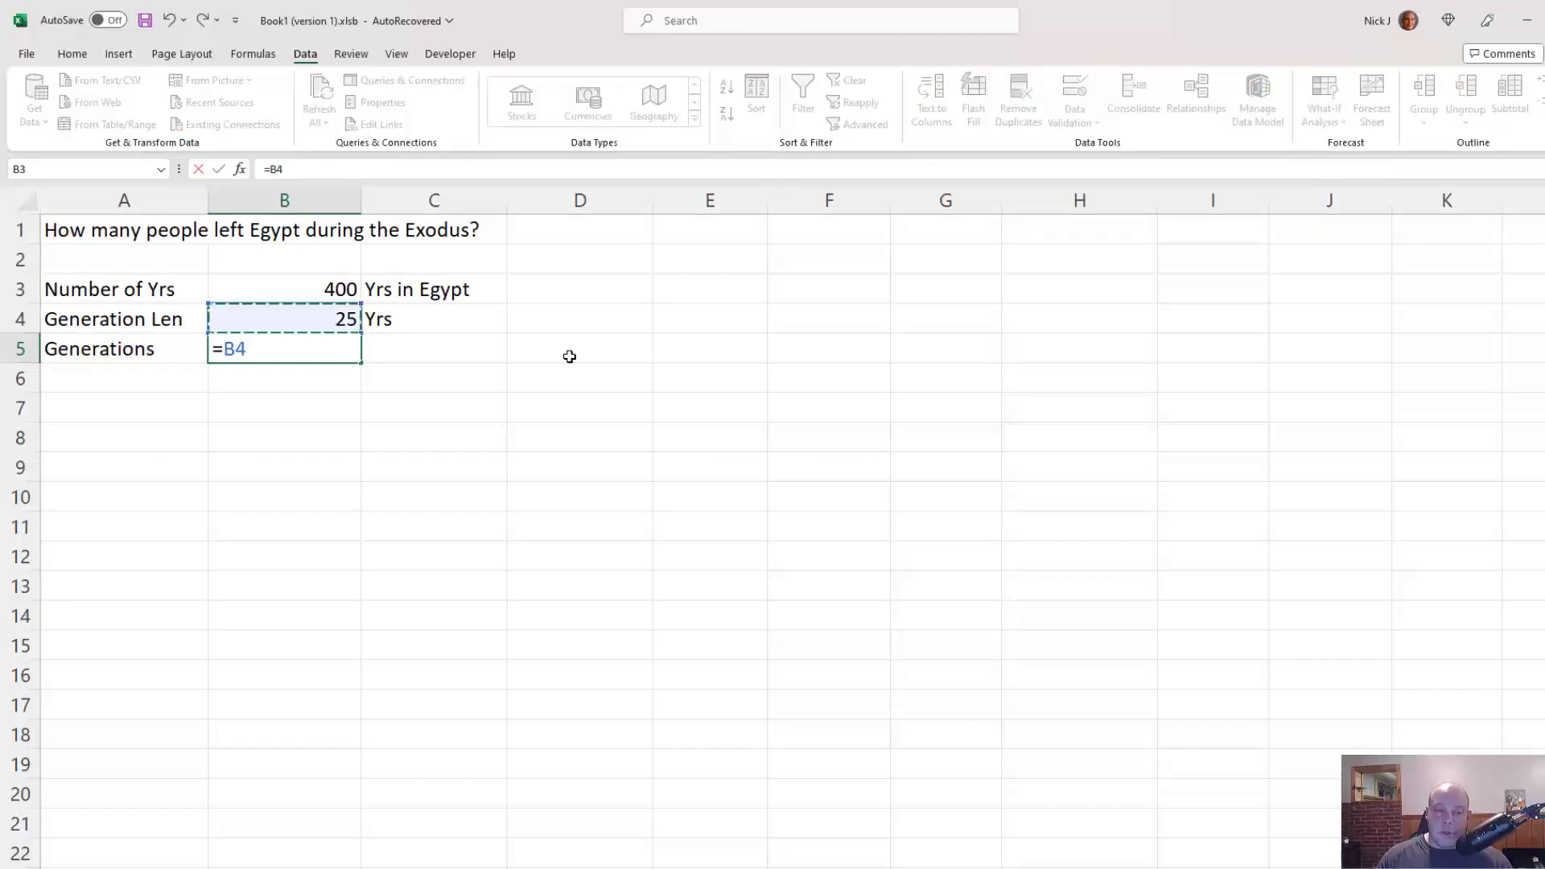
type("/")
key("Up")
key("Return")
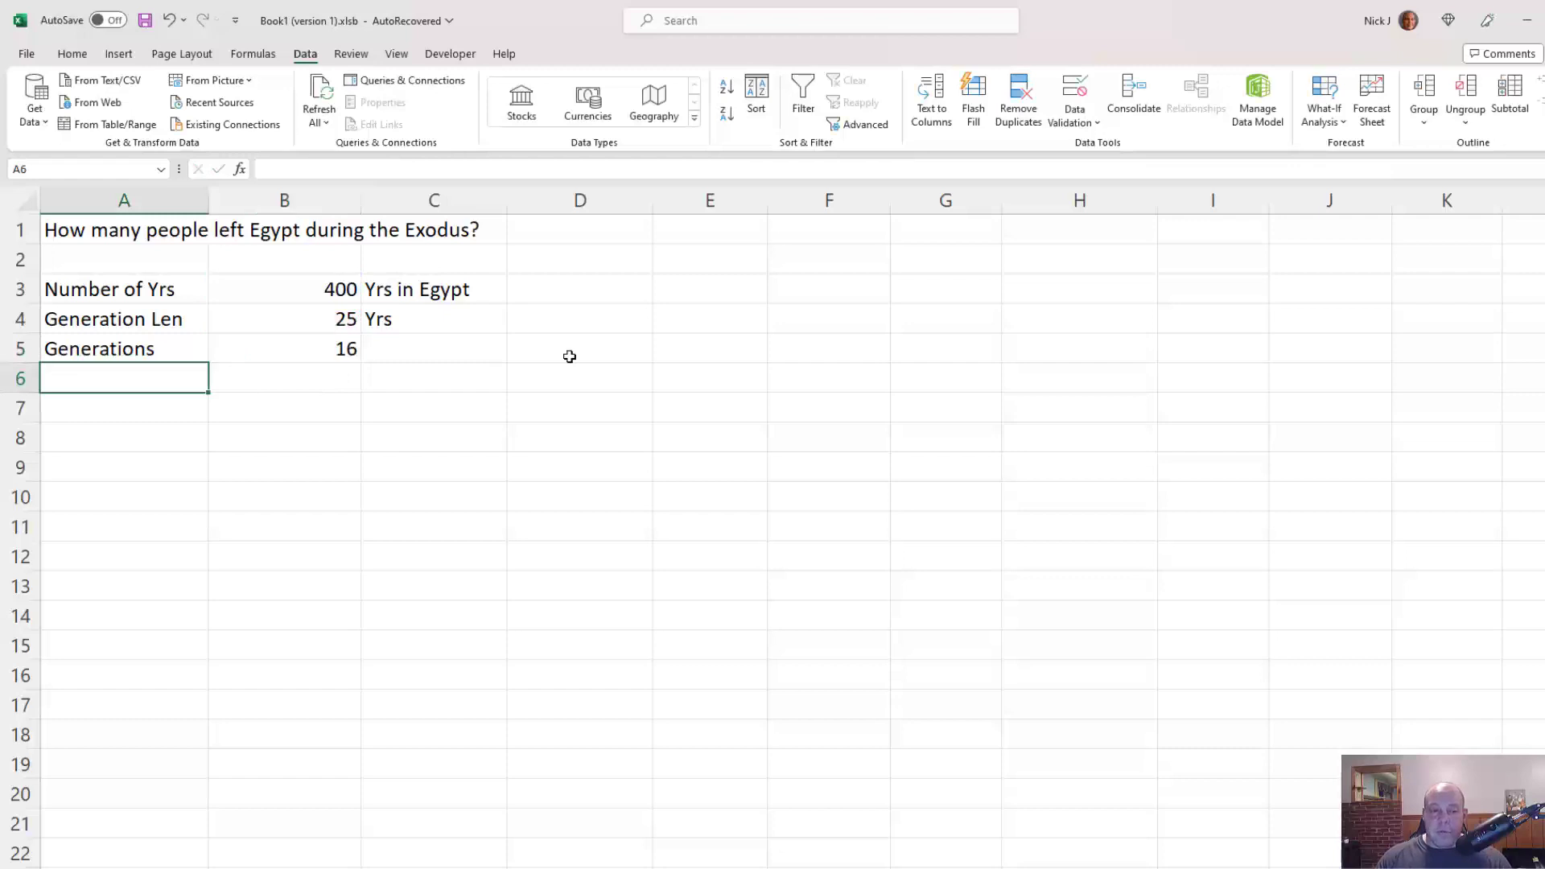
Step: Start a column headed "Generation" in E3, with 1 in E4 and the formula =E4+1 in E5
key("Up")
key("Right")
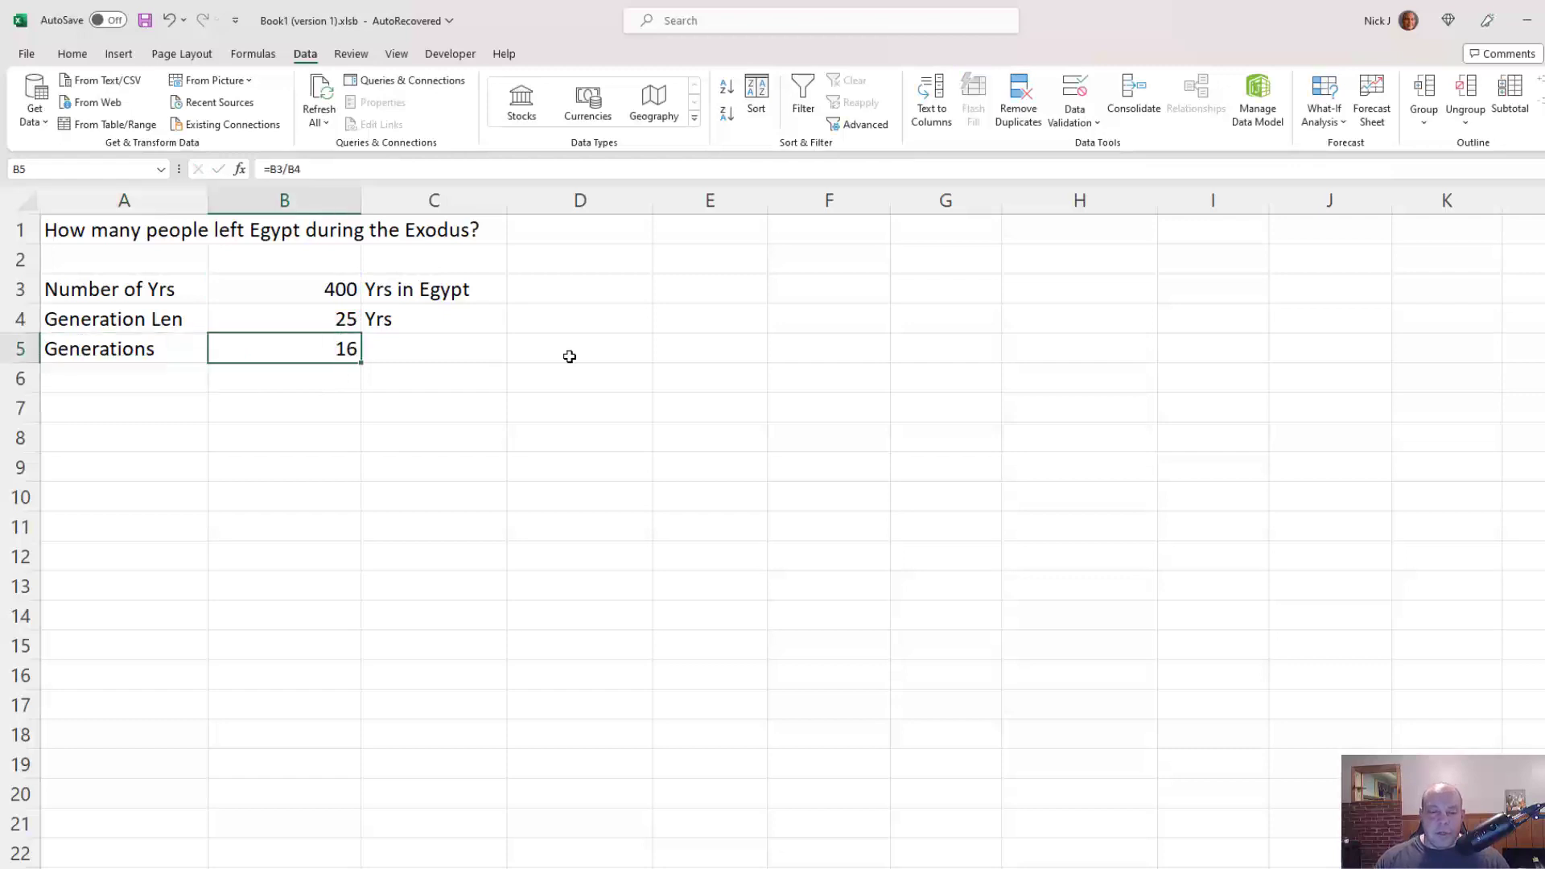
key("Right")
key("Right")
key("Up")
key("Up")
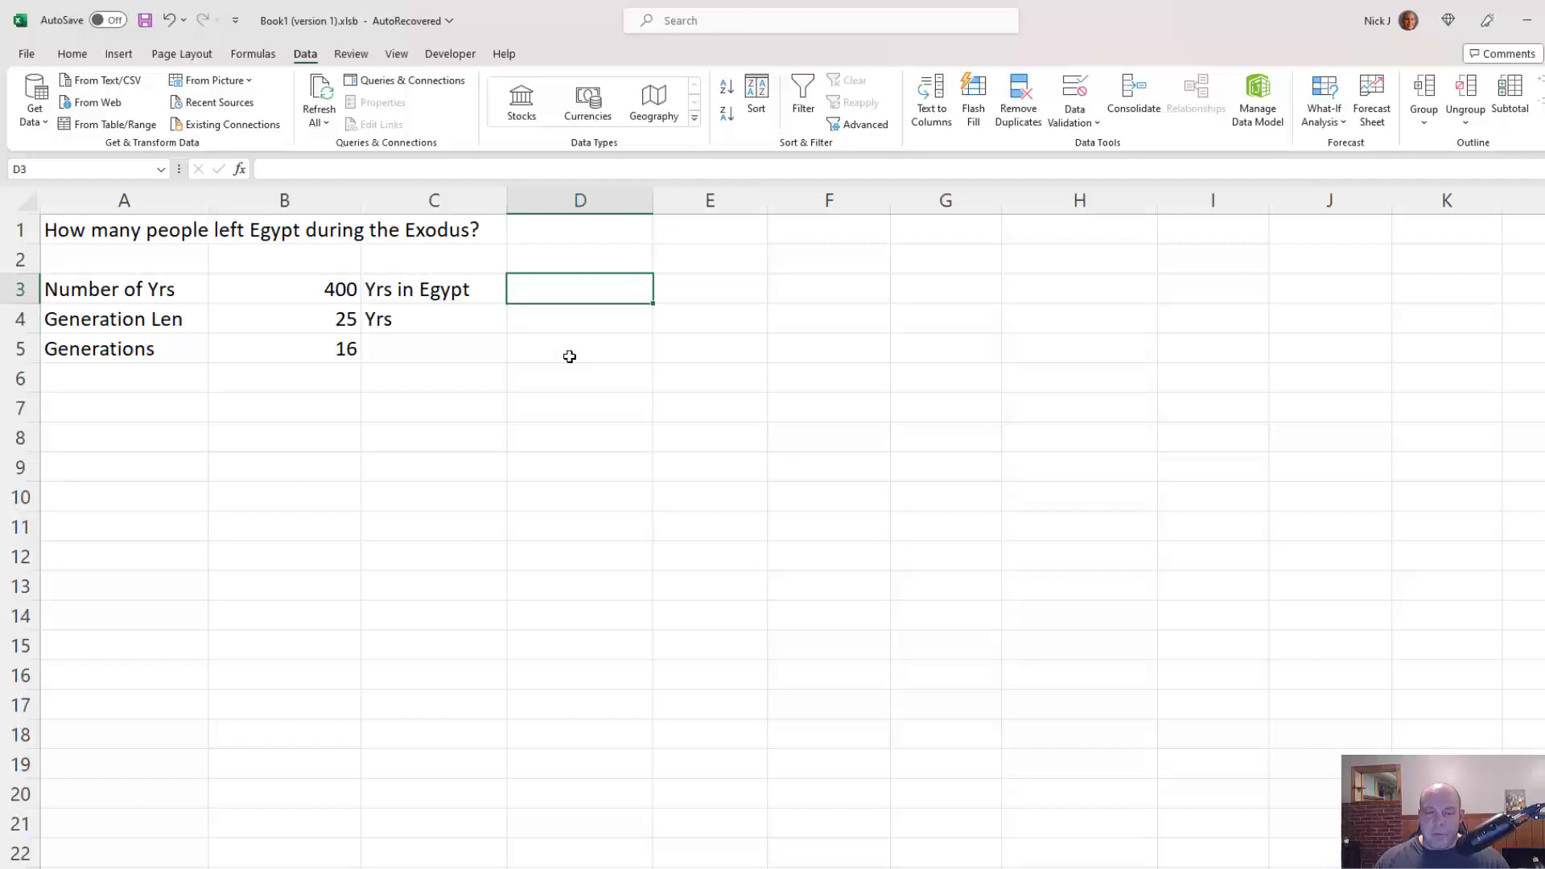
key("Right")
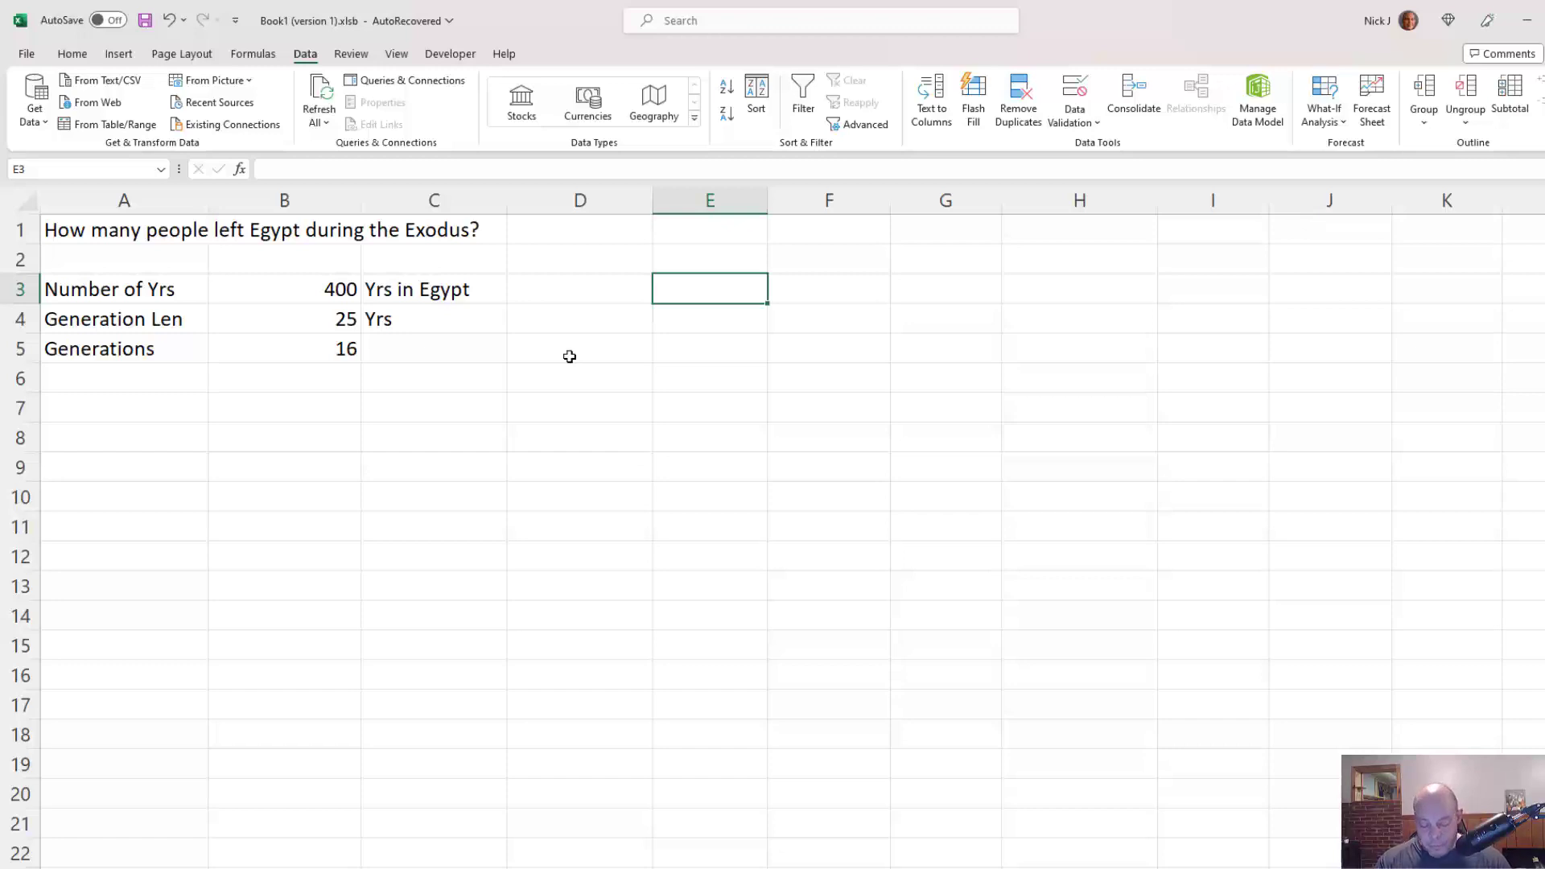
type("Generation")
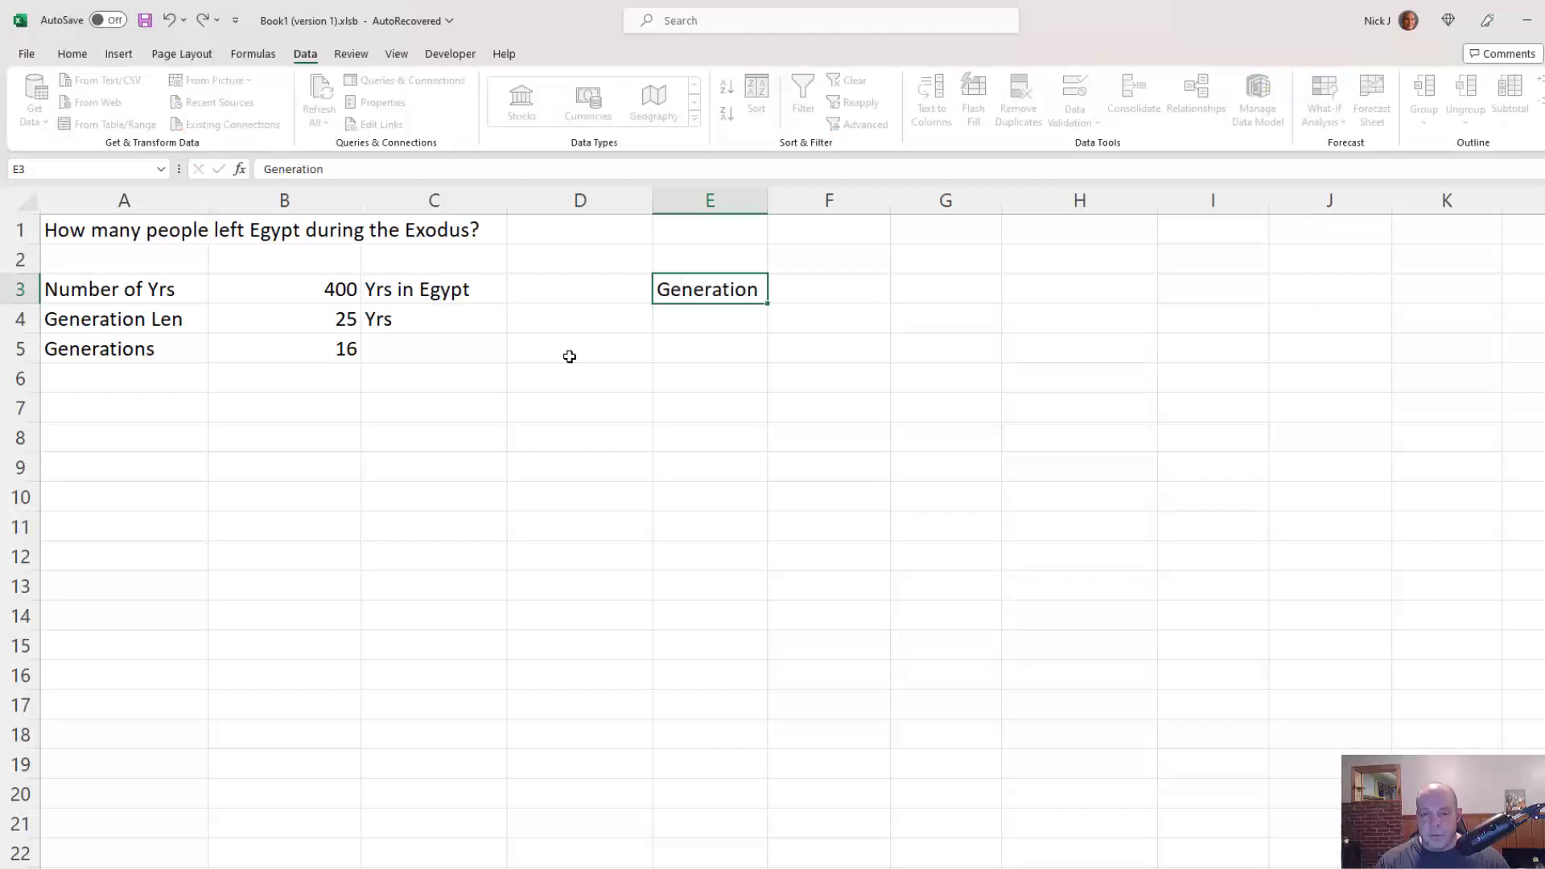
key("Return")
type("1")
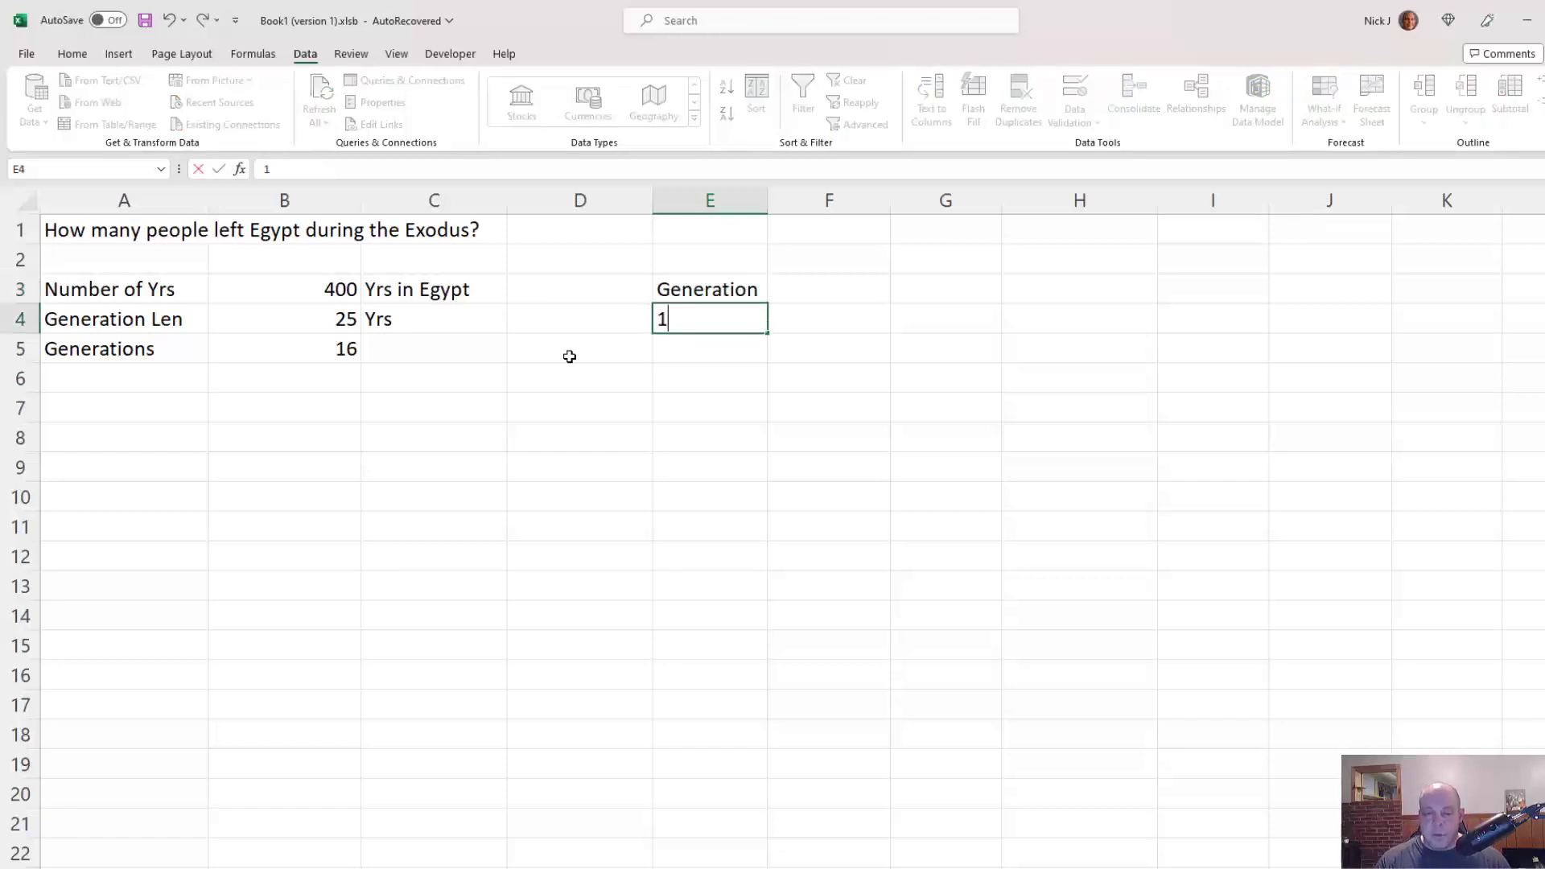
key("Return")
type("=")
key("Up")
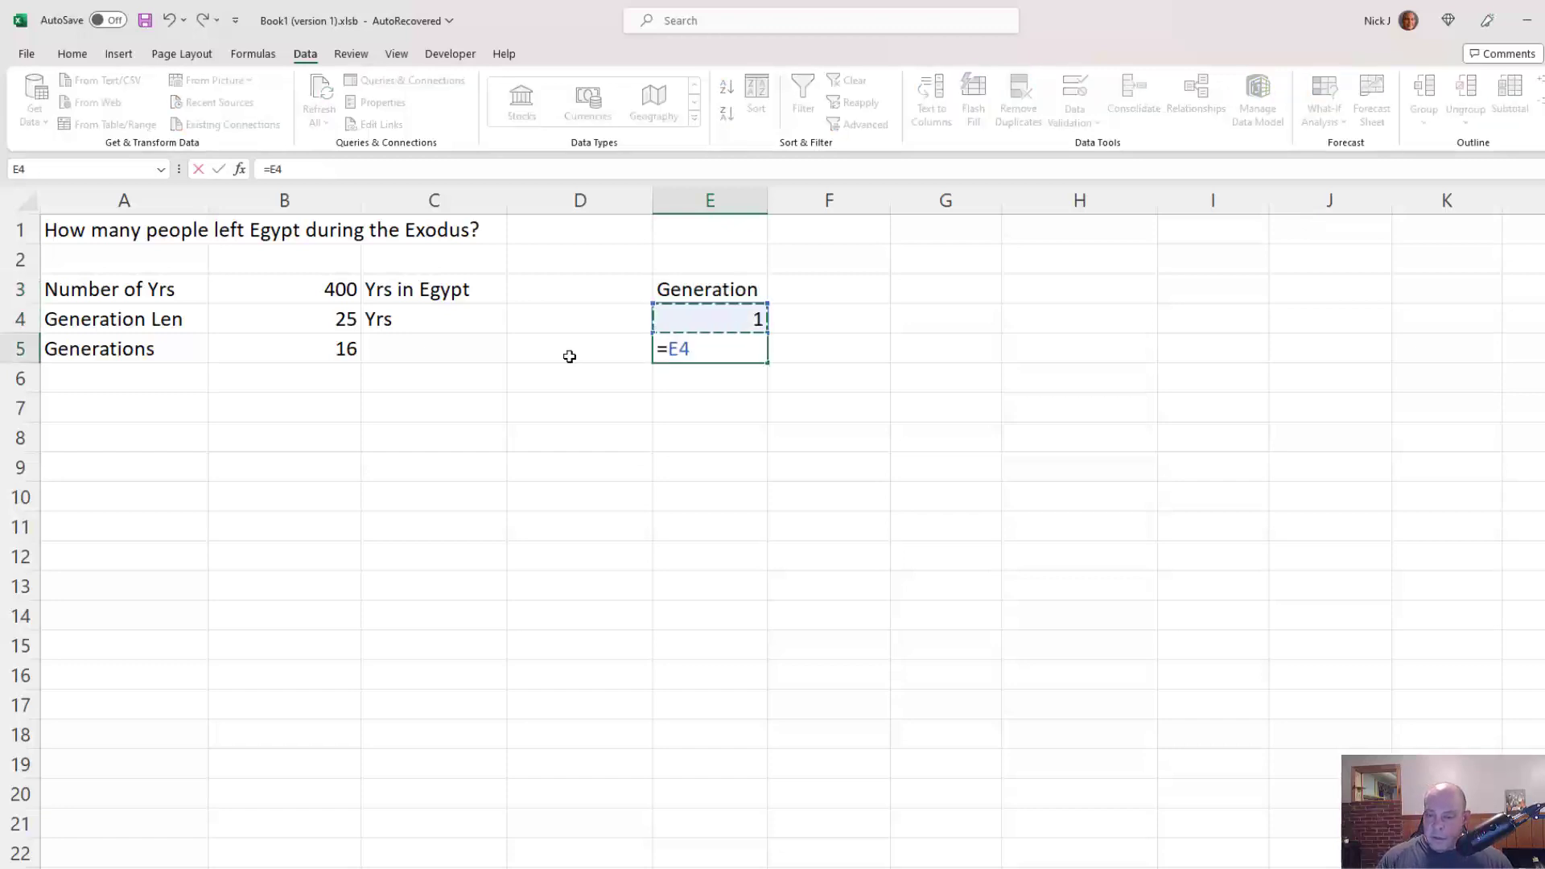
type("+1")
key("ctrl+Return")
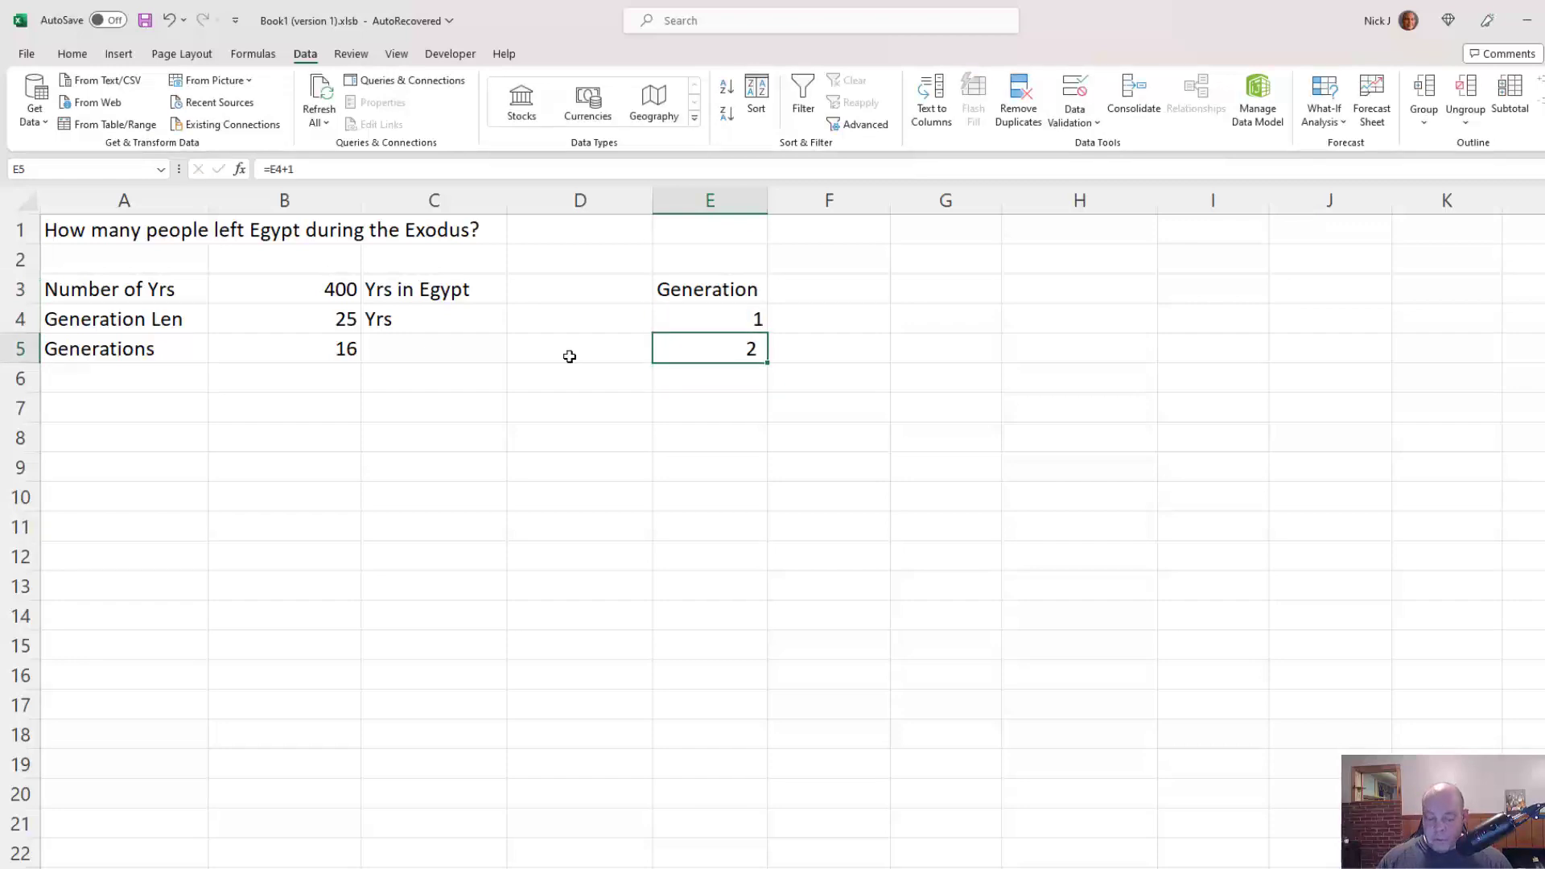
Step: Copy the generation formula from E5 down through E19
key("ctrl+c")
key("shift+Down")
key("shift+Down")
key("shift+Down")
key("shift+Down")
key("shift+Down")
key("shift+Down")
key("shift+Down")
key("shift+Down")
key("shift+Down")
key("shift+Down")
key("shift+Down")
key("shift+Down")
key("shift+Down")
key("shift+Down")
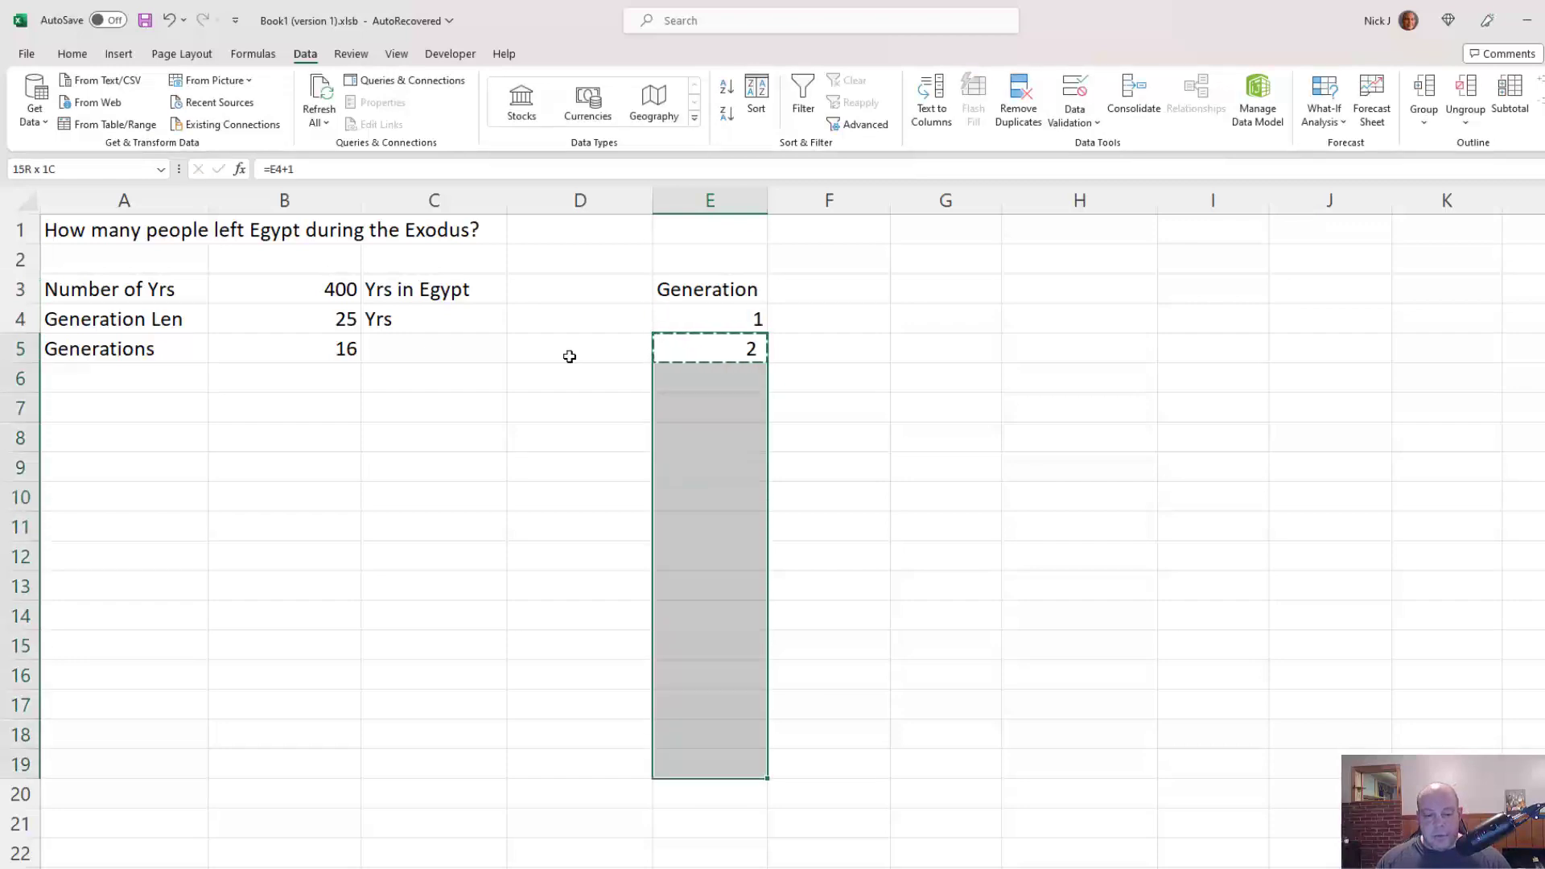
key("ctrl+v")
key("shift+BackSpace")
key("ctrl+Down")
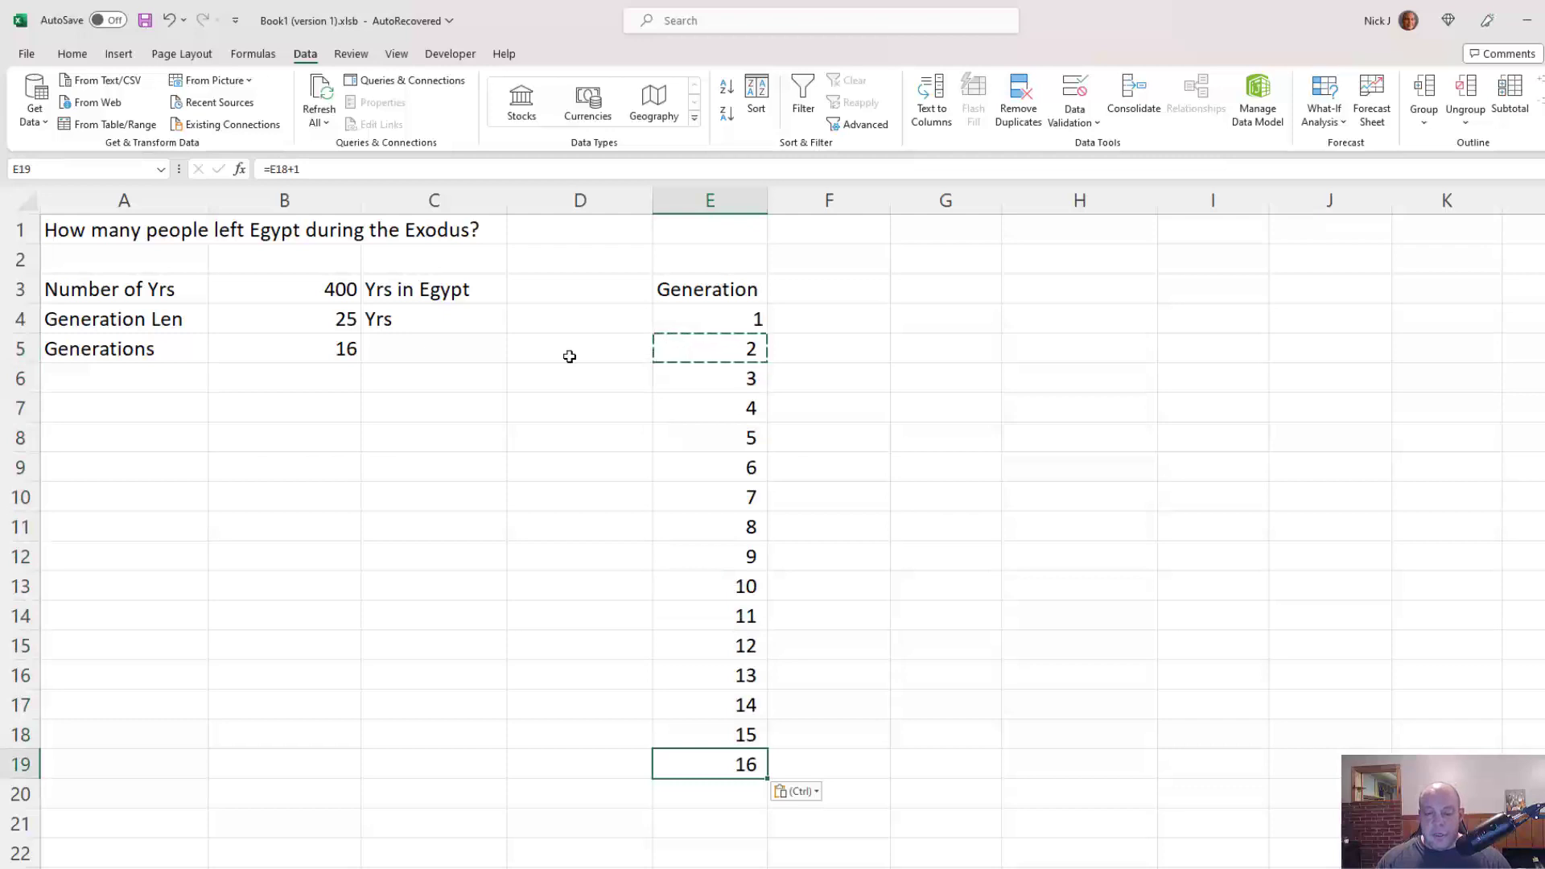
Step: Add the column heading "BOP People" in F3 and enter 24 in F4 as the first generation's starting count
key("ctrl+Up")
key("Right")
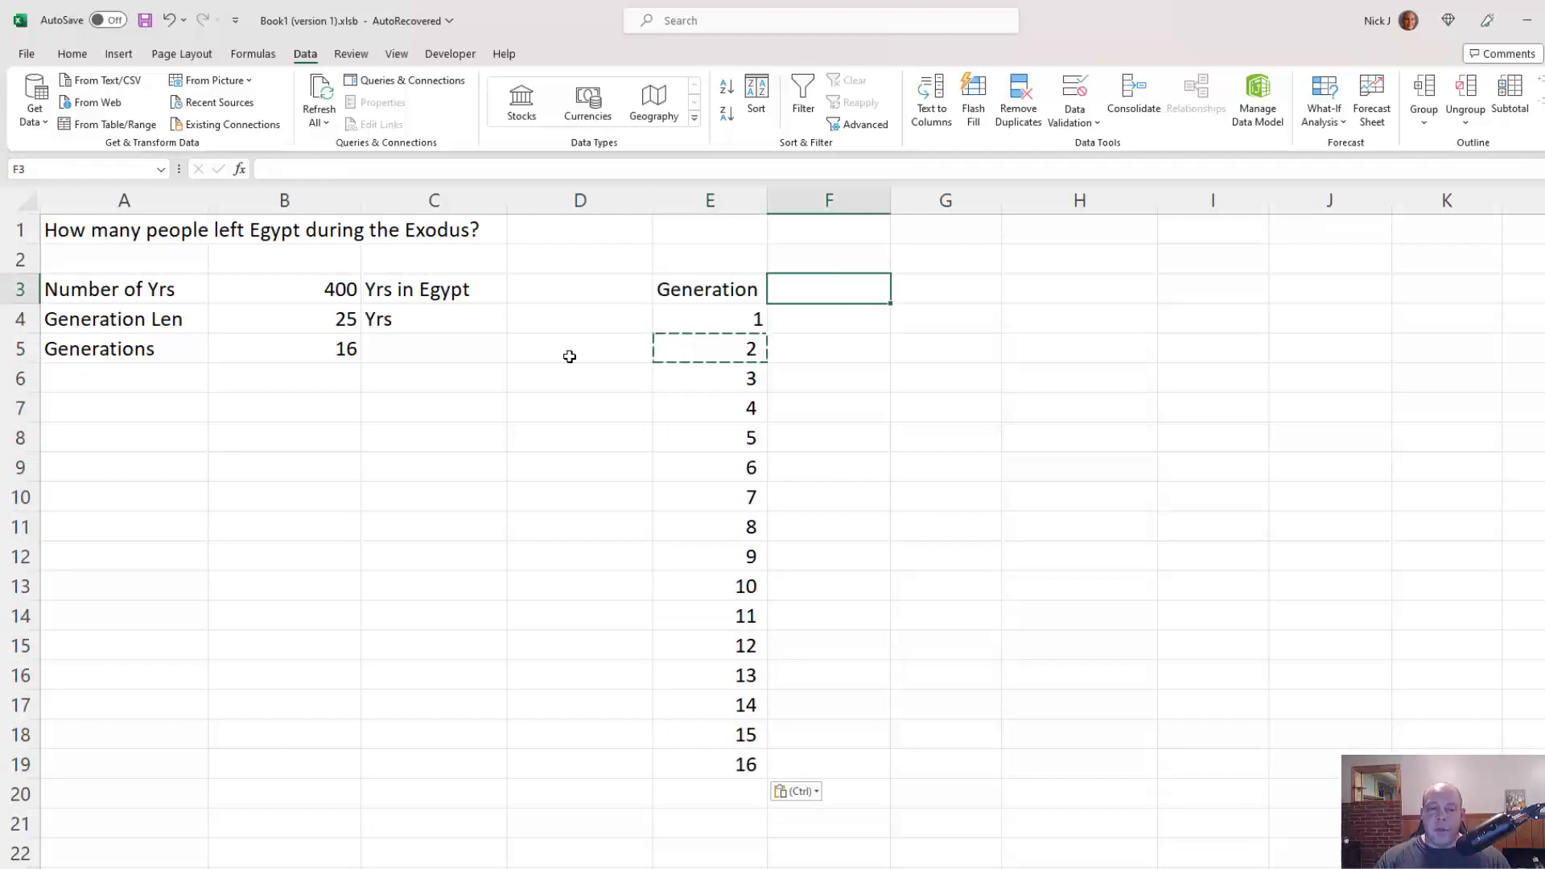
type("BOP")
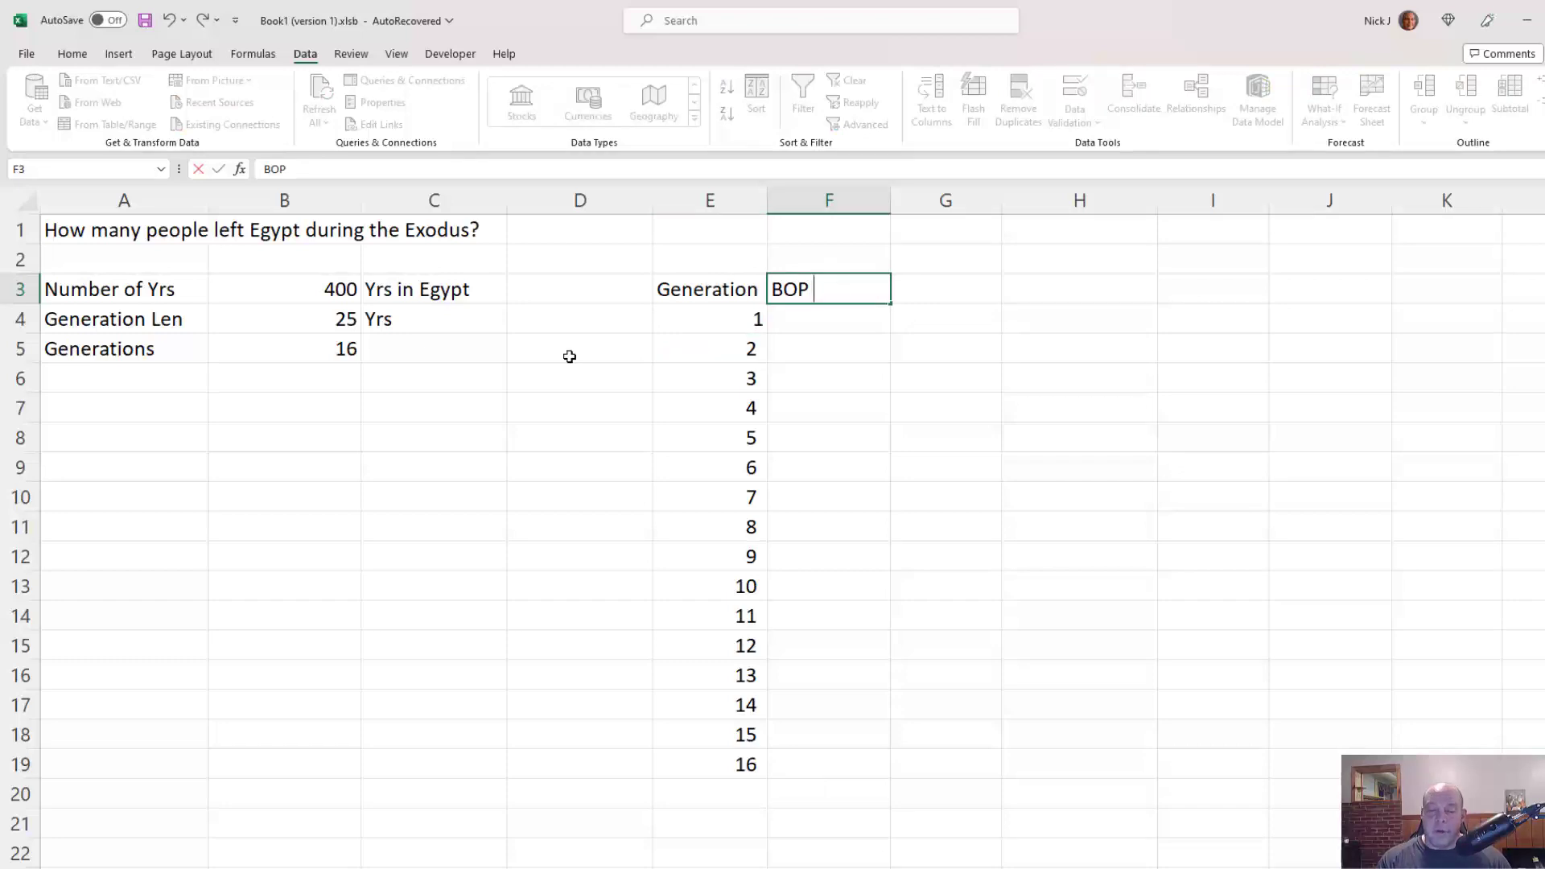
type(" P")
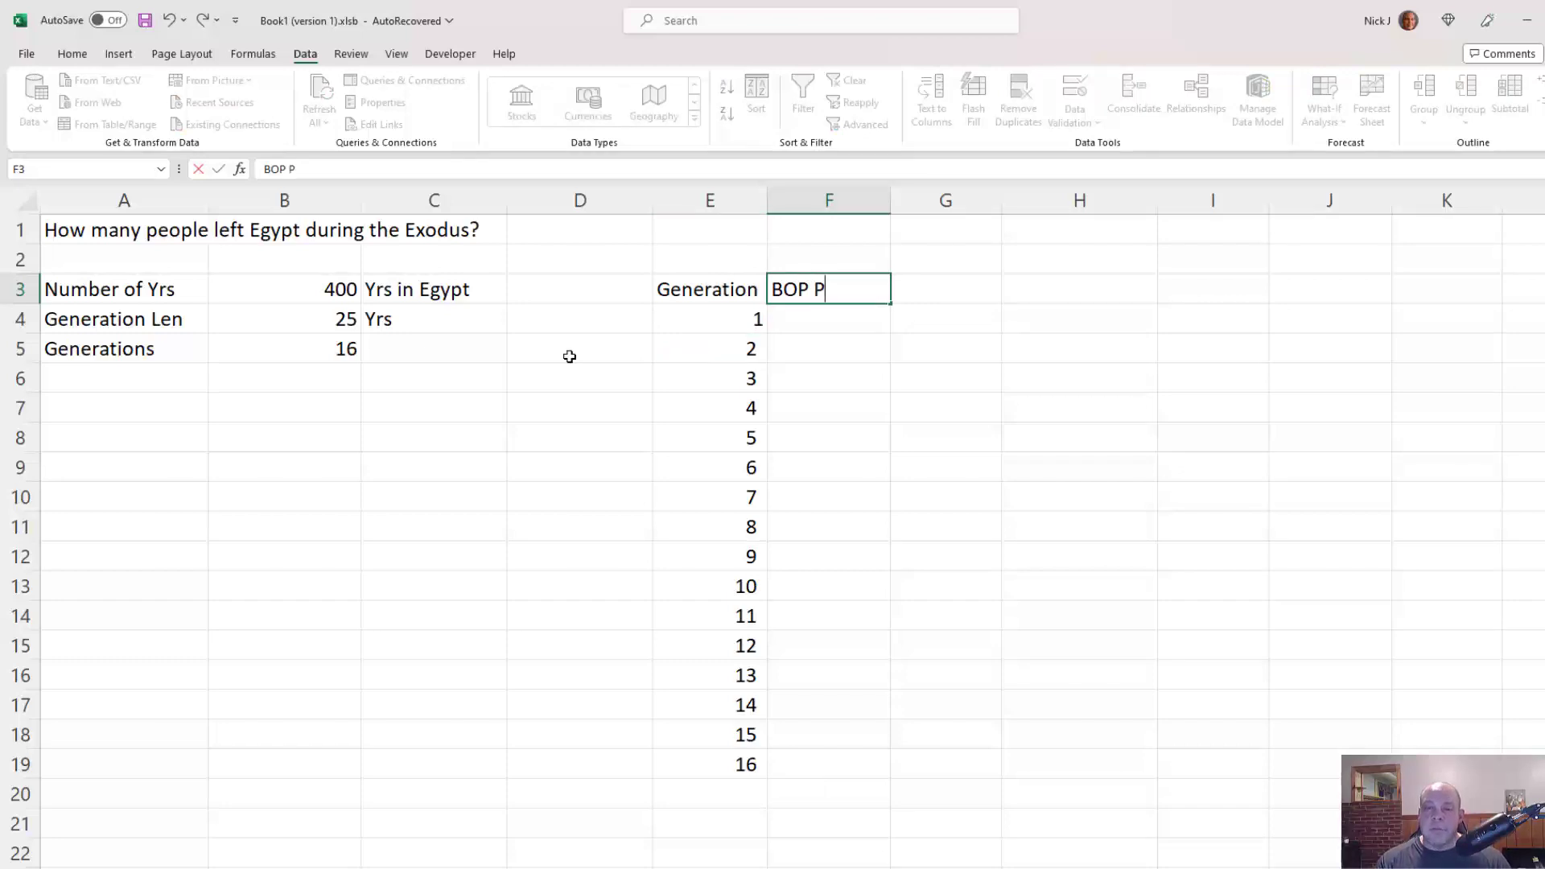
type("eople")
key("Return")
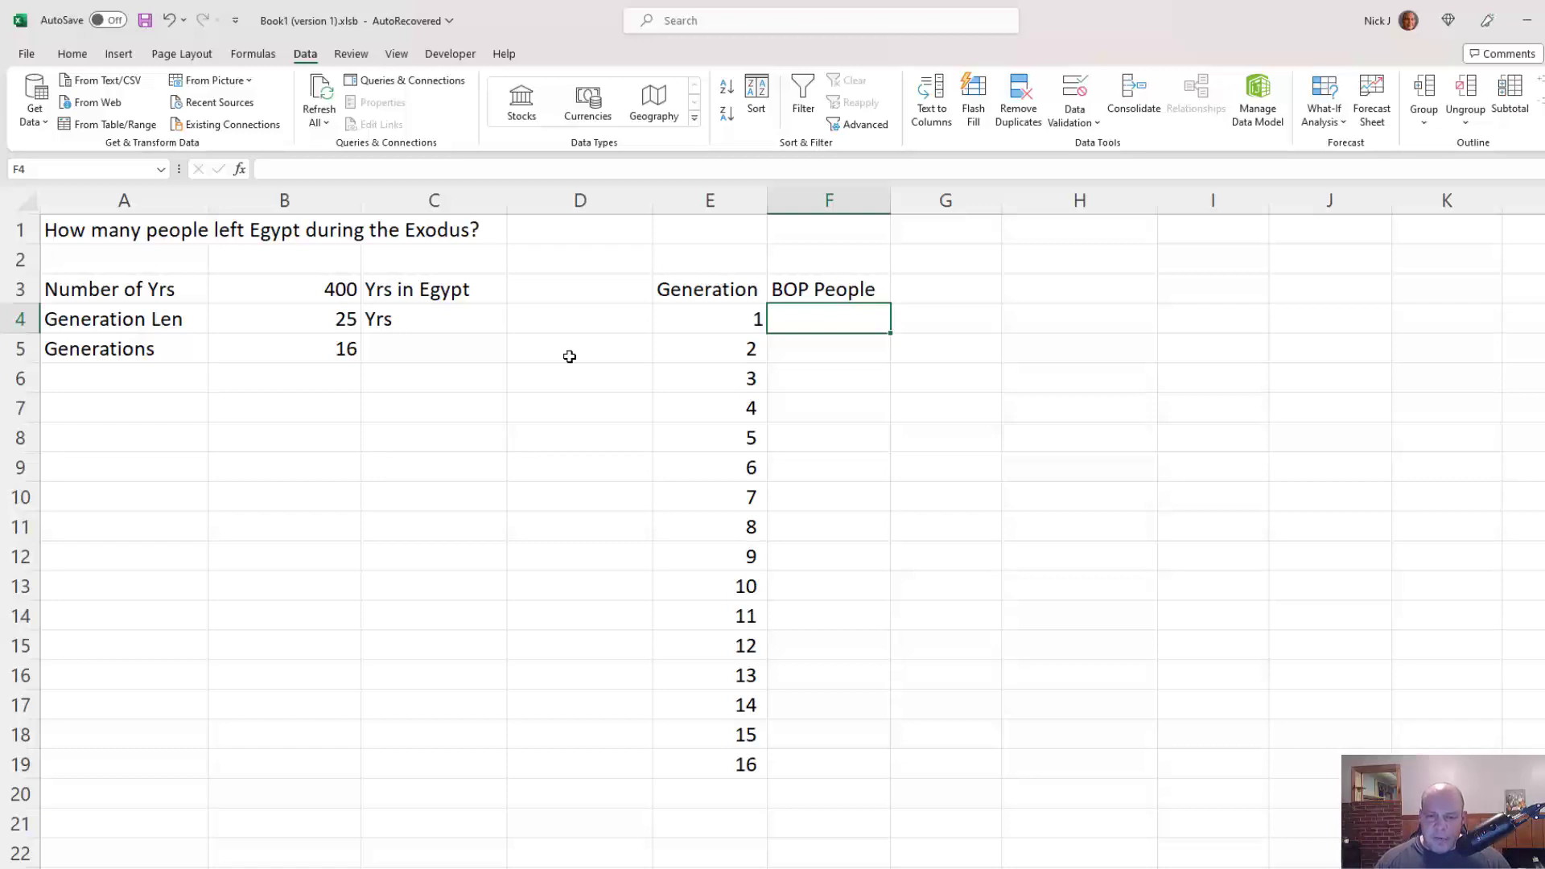
type("24")
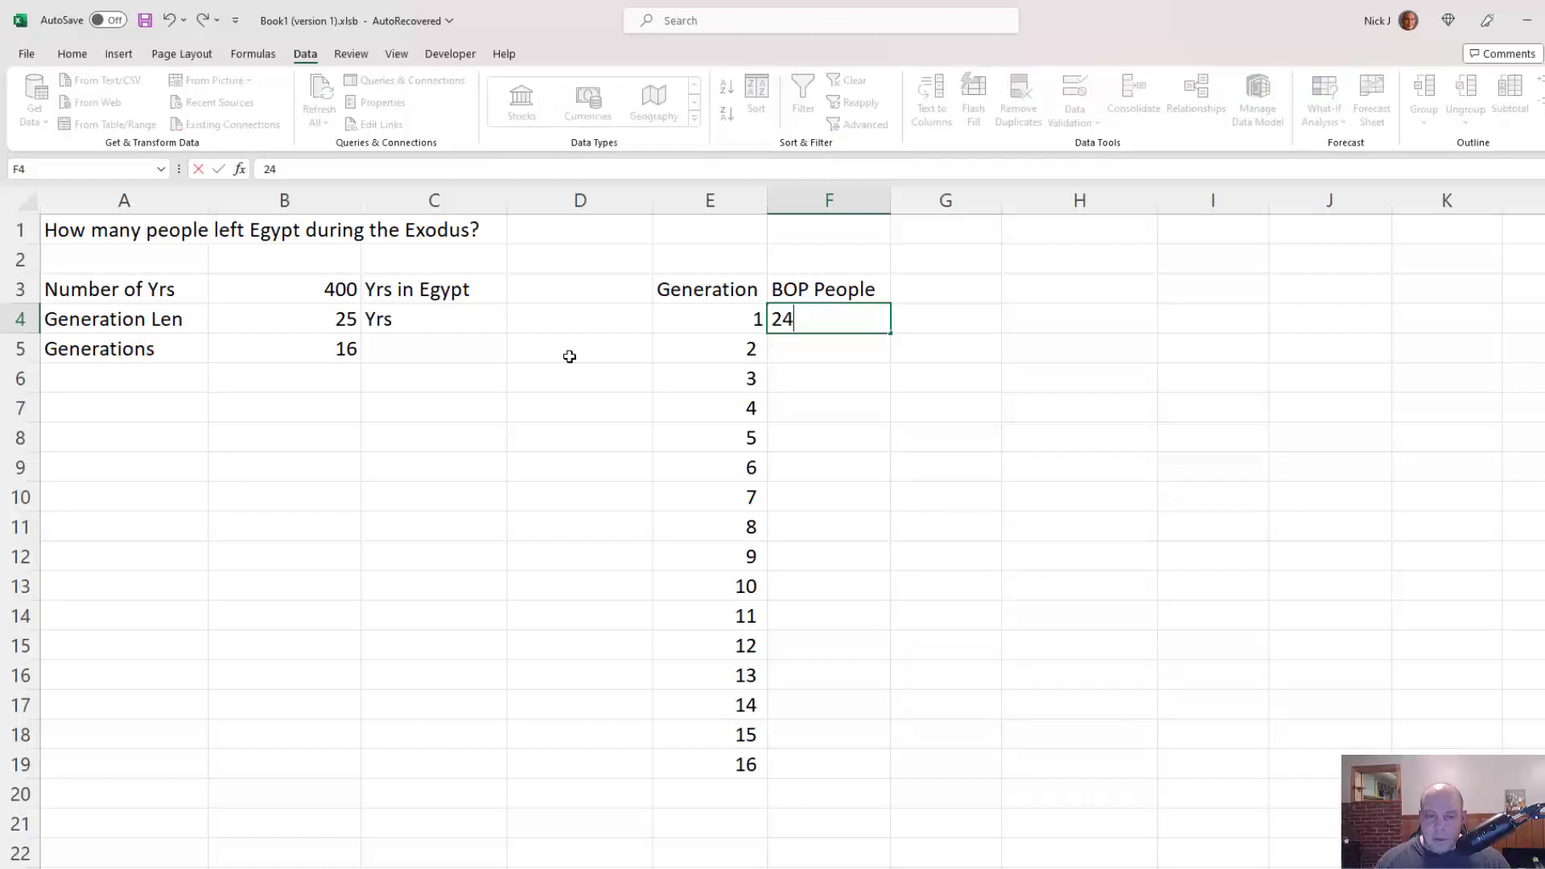
key("Return")
key("Up")
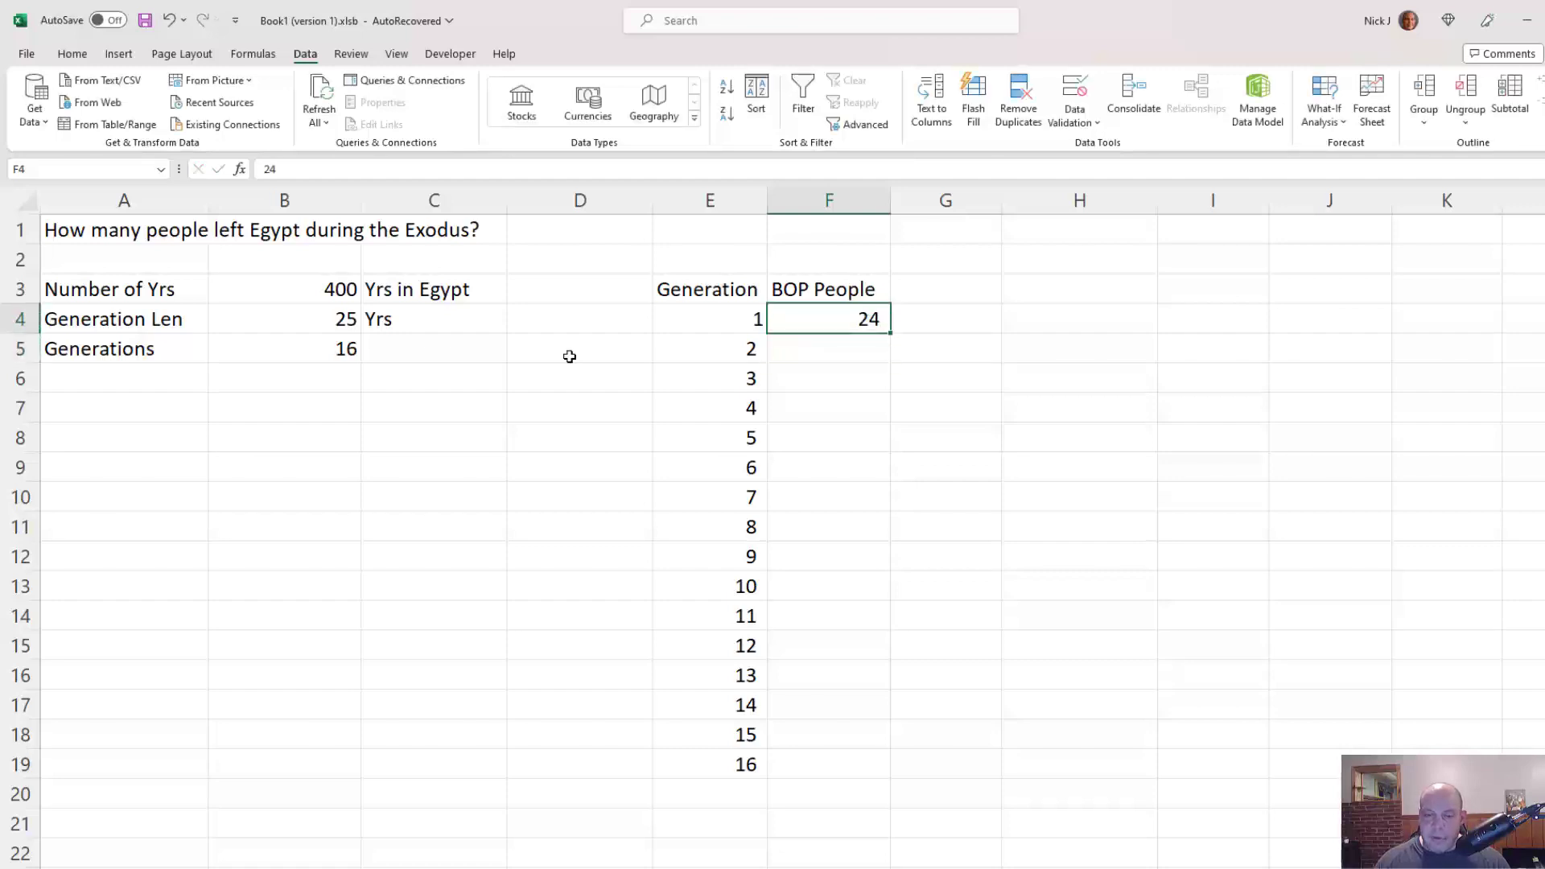
key("Up")
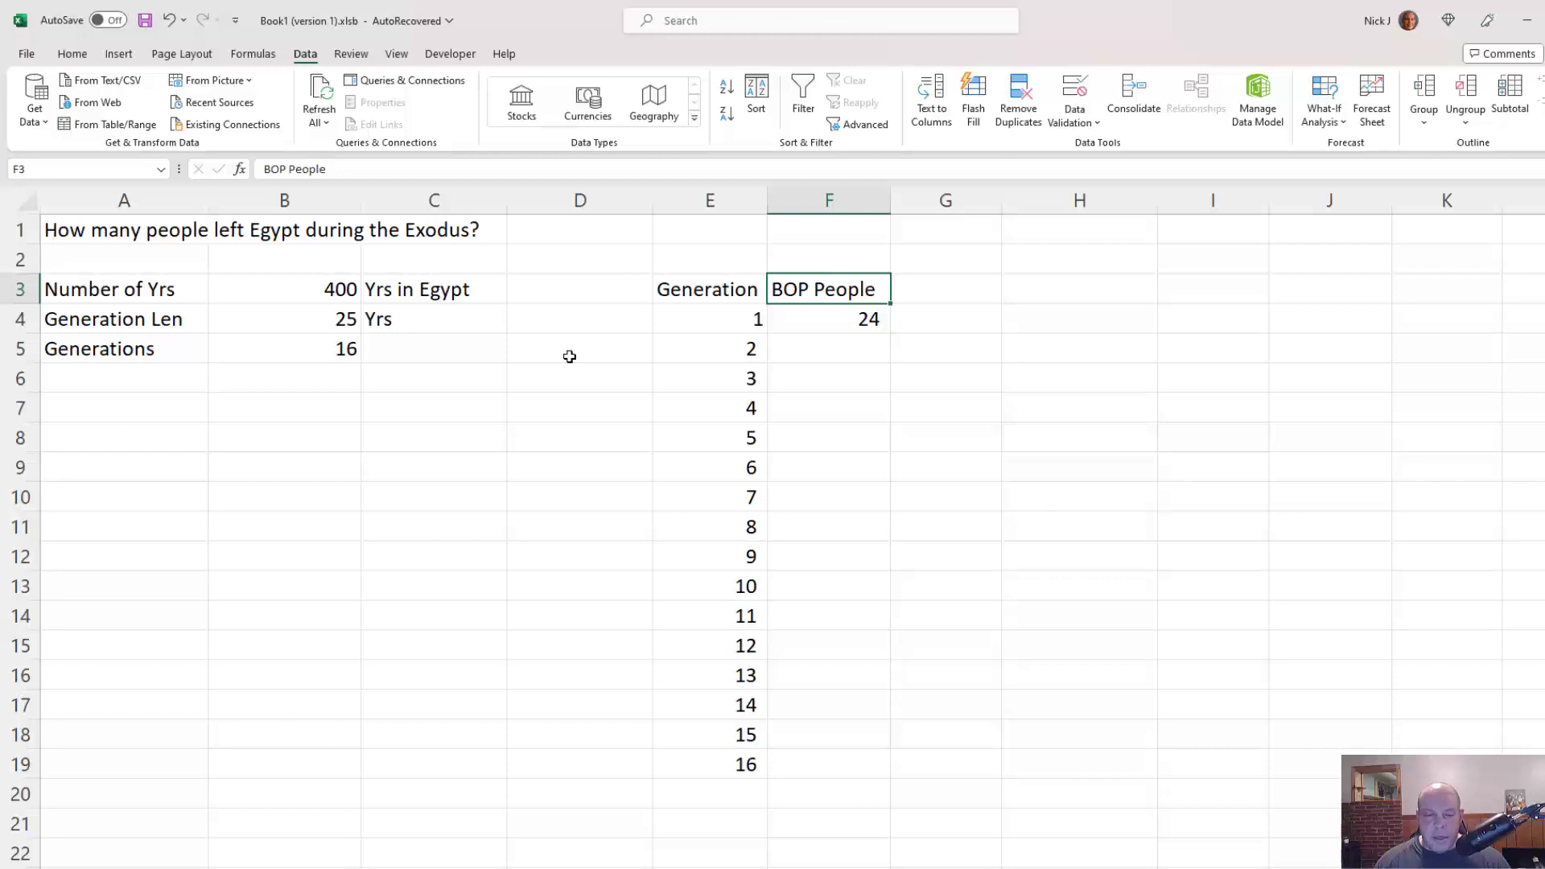
Step: Add the column heading "New Kids" in G3, beside "BOP People"
key("Right")
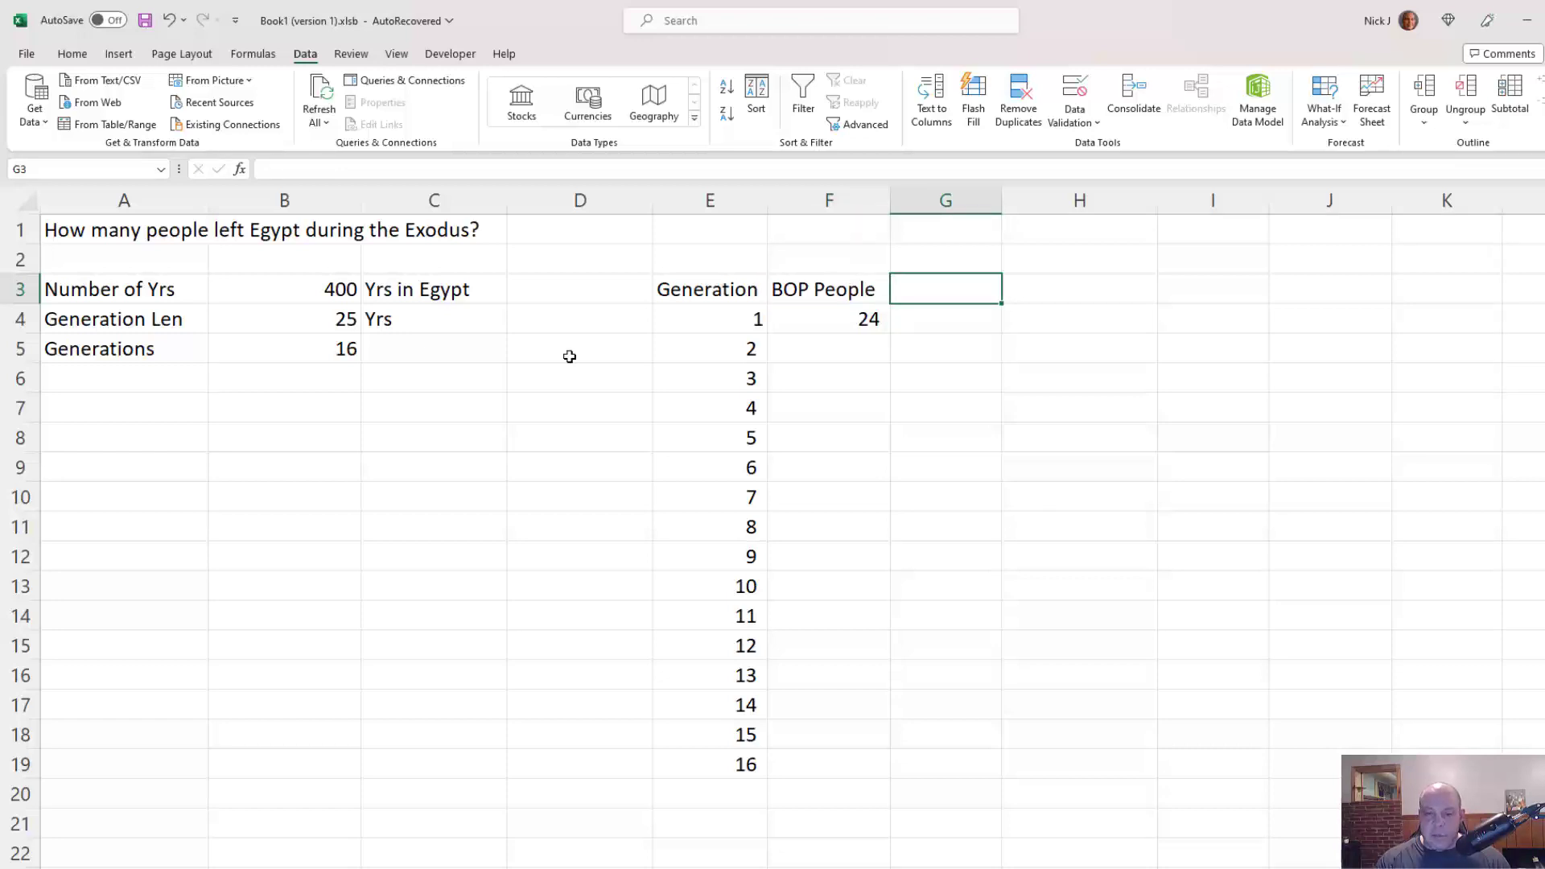
type("New Kid")
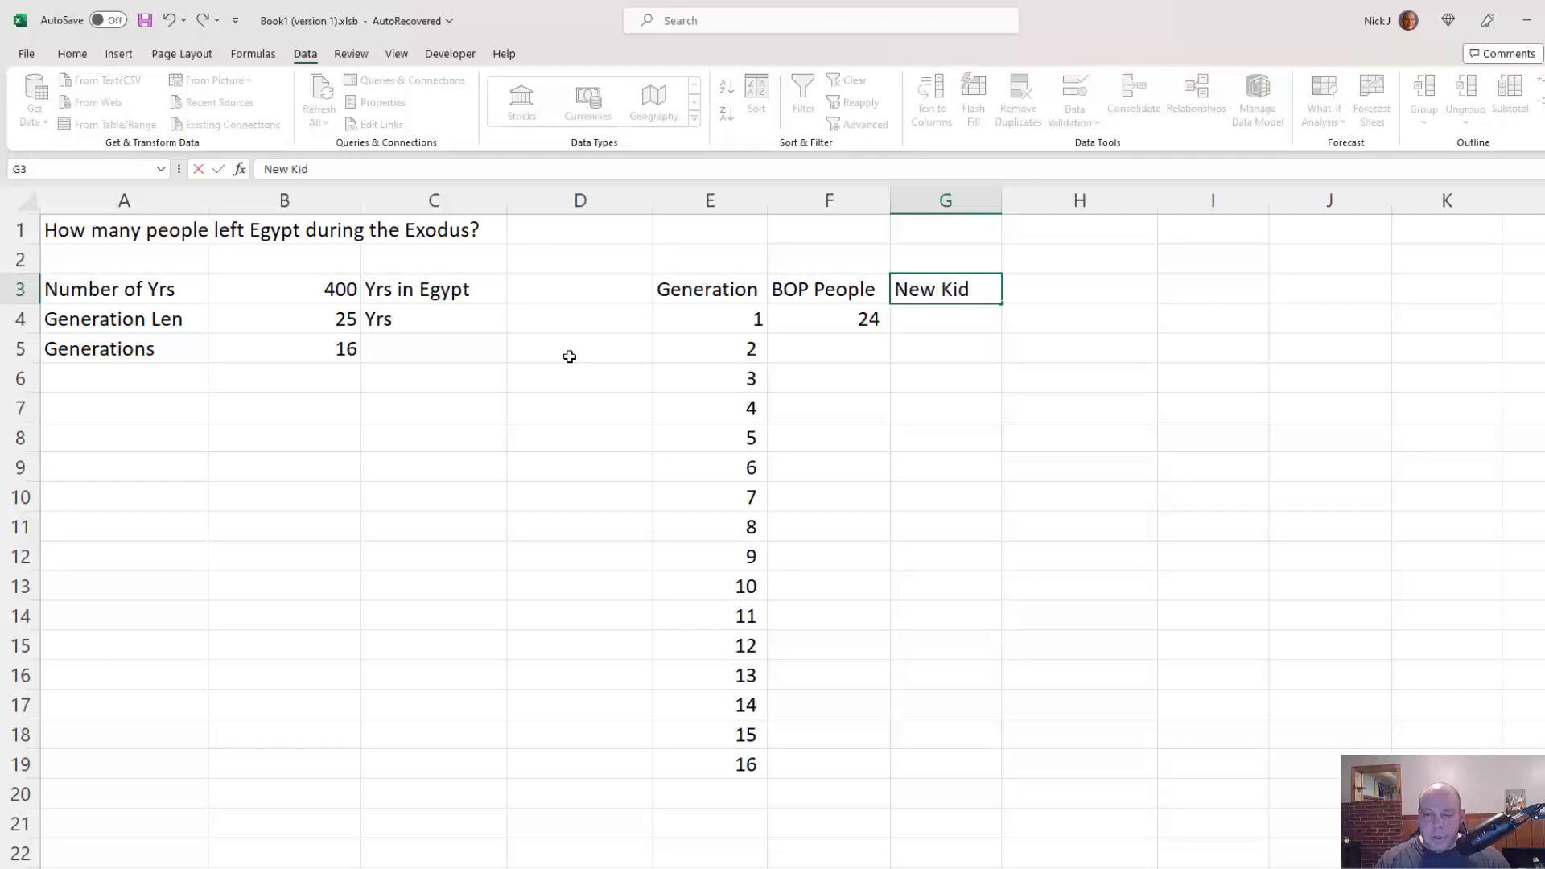
type("s")
key("Return")
Step: Label A6 "Kids Per Couple" below the generations assumption and enter 2.1 in B6
key("Left")
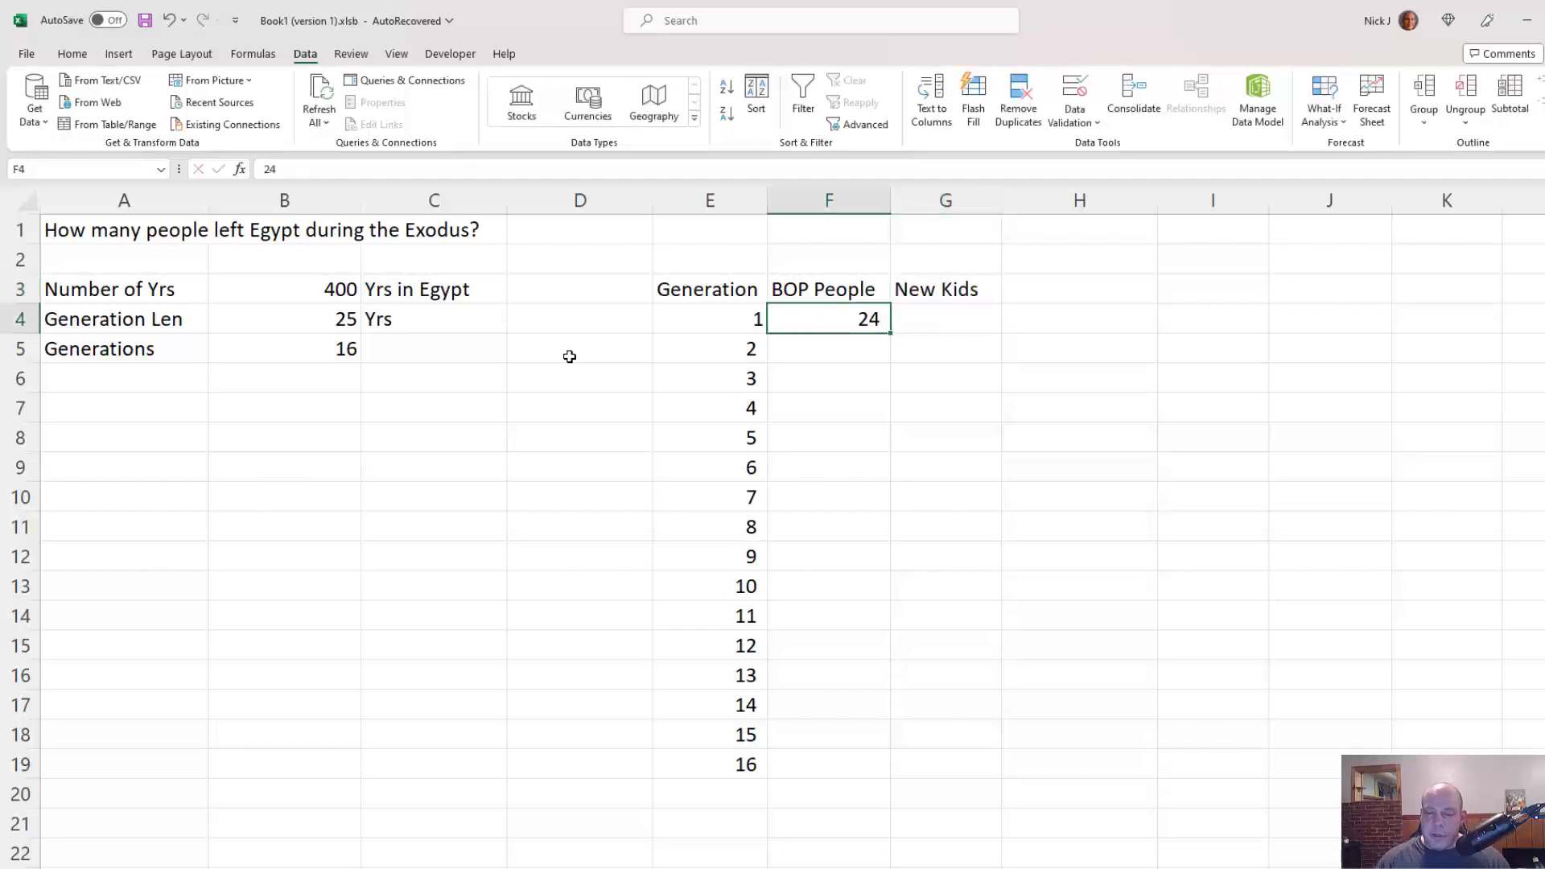
key("Left")
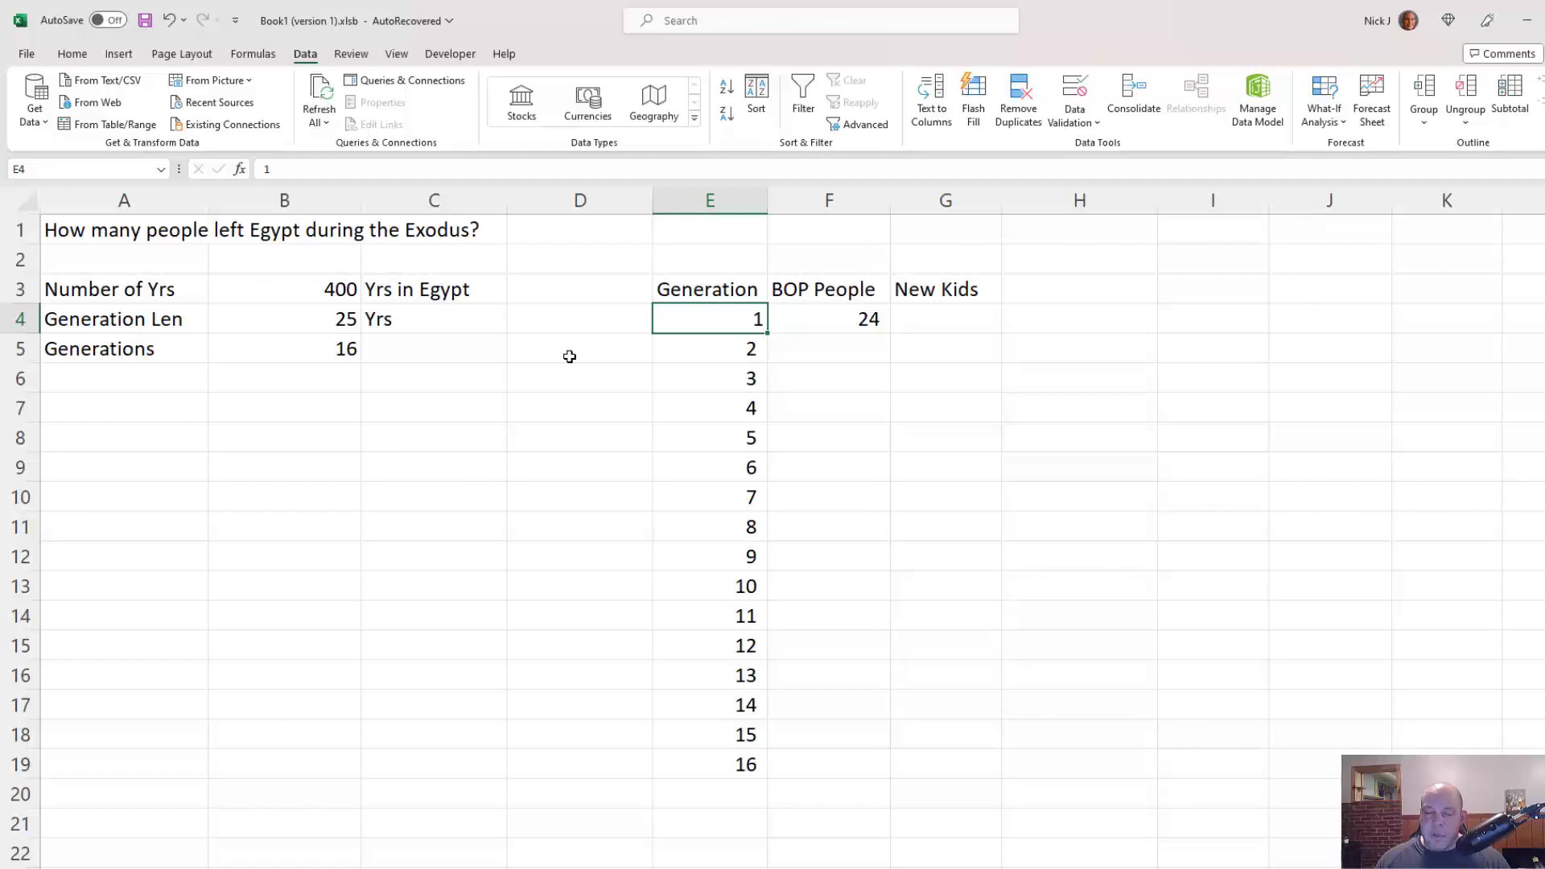
key("Left")
key("Left")
key("Left")
key("Left")
key("Down")
key("Down")
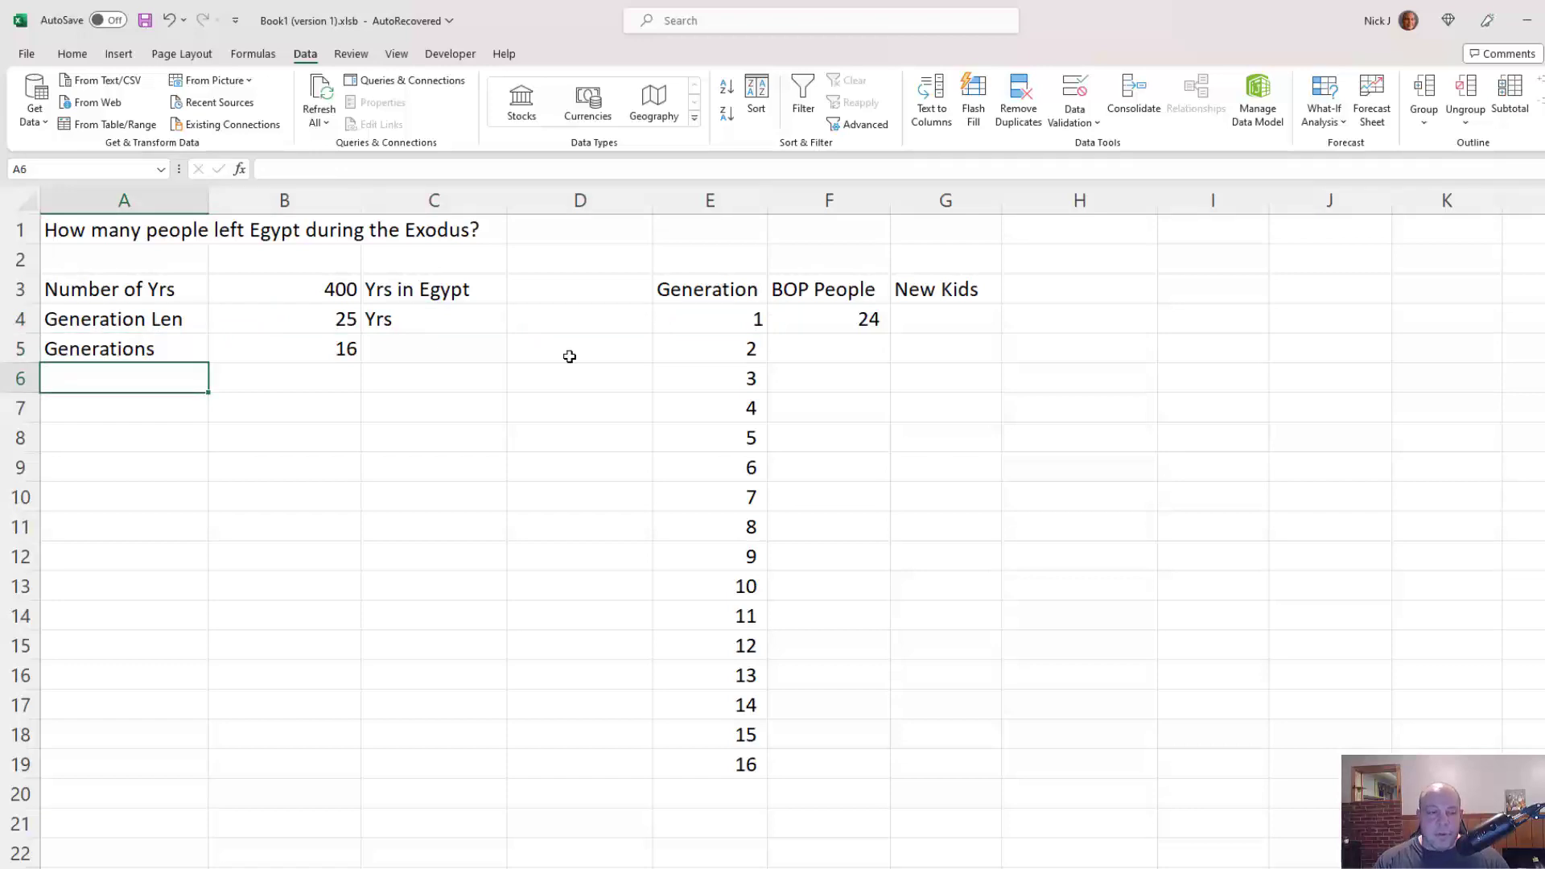
type("Ki")
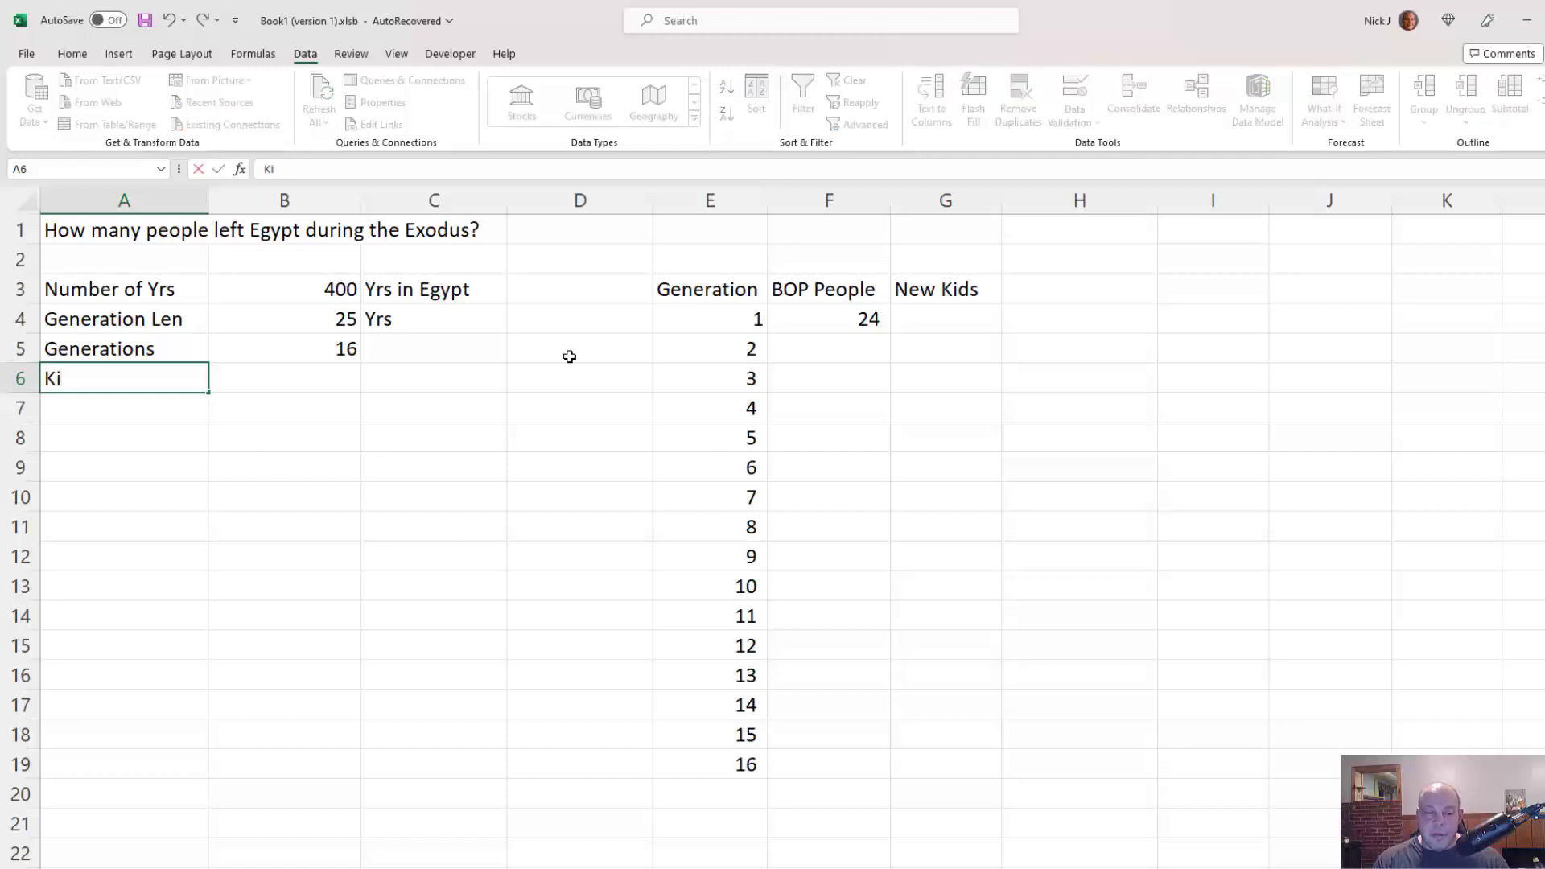
type("ds Per Couple")
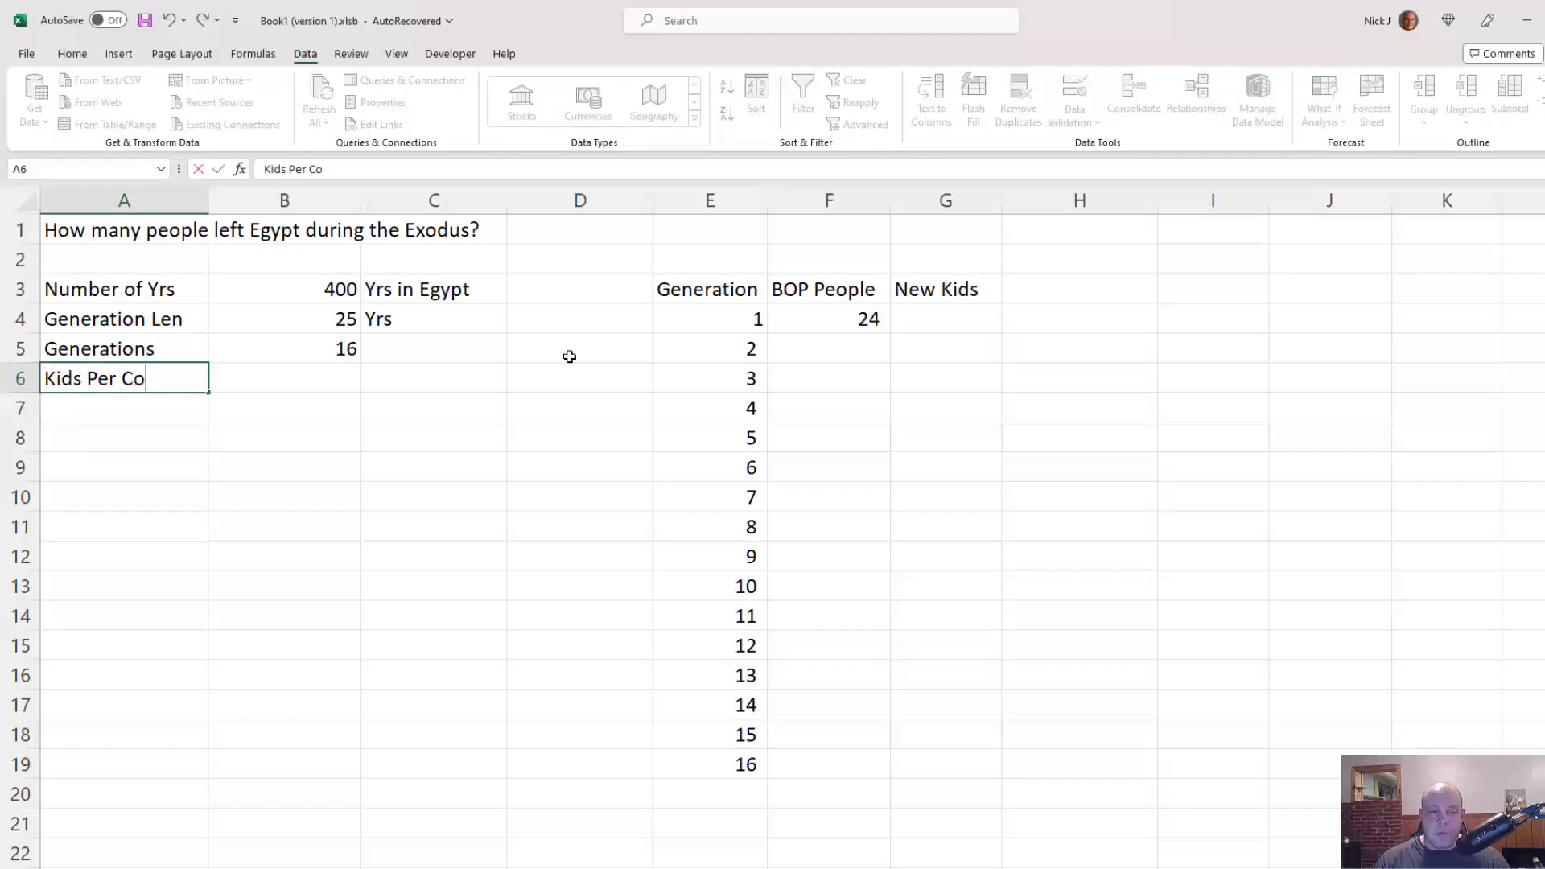
key("Tab")
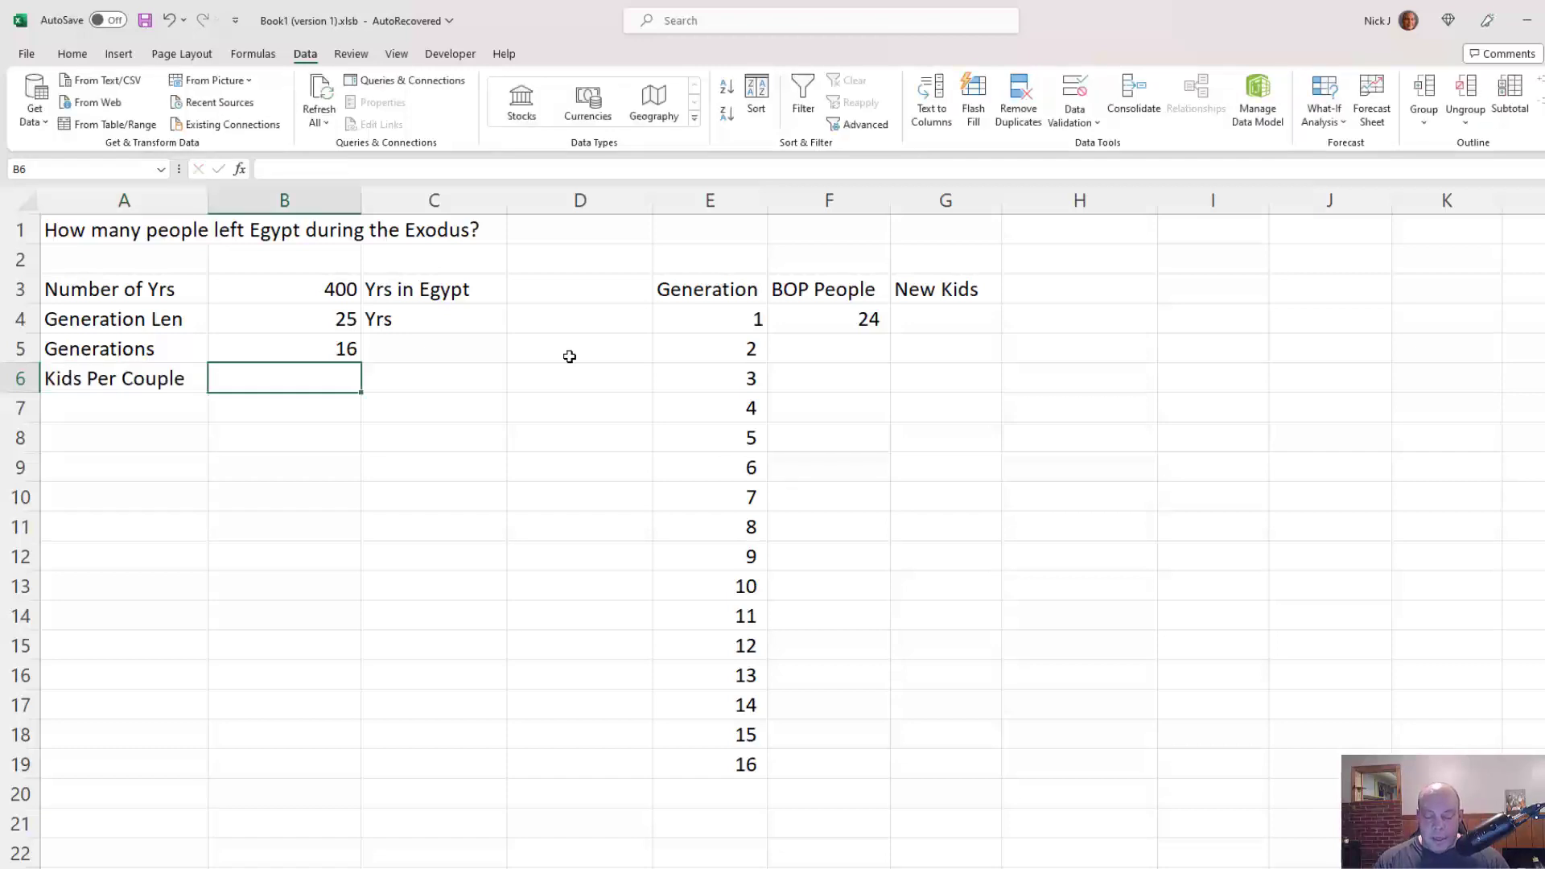
type("2.1")
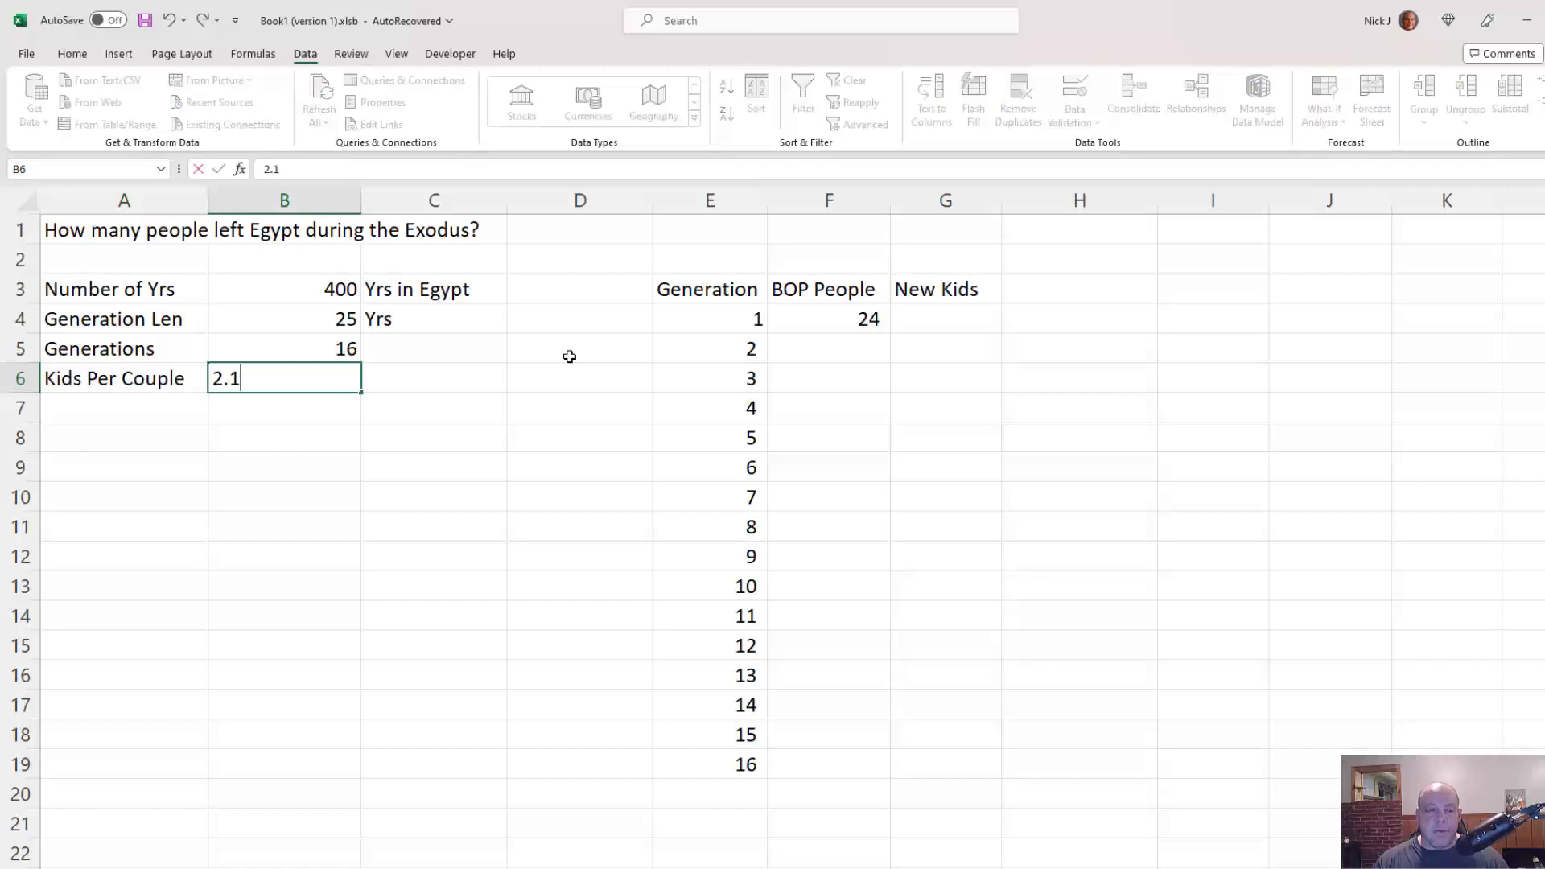
key("Tab")
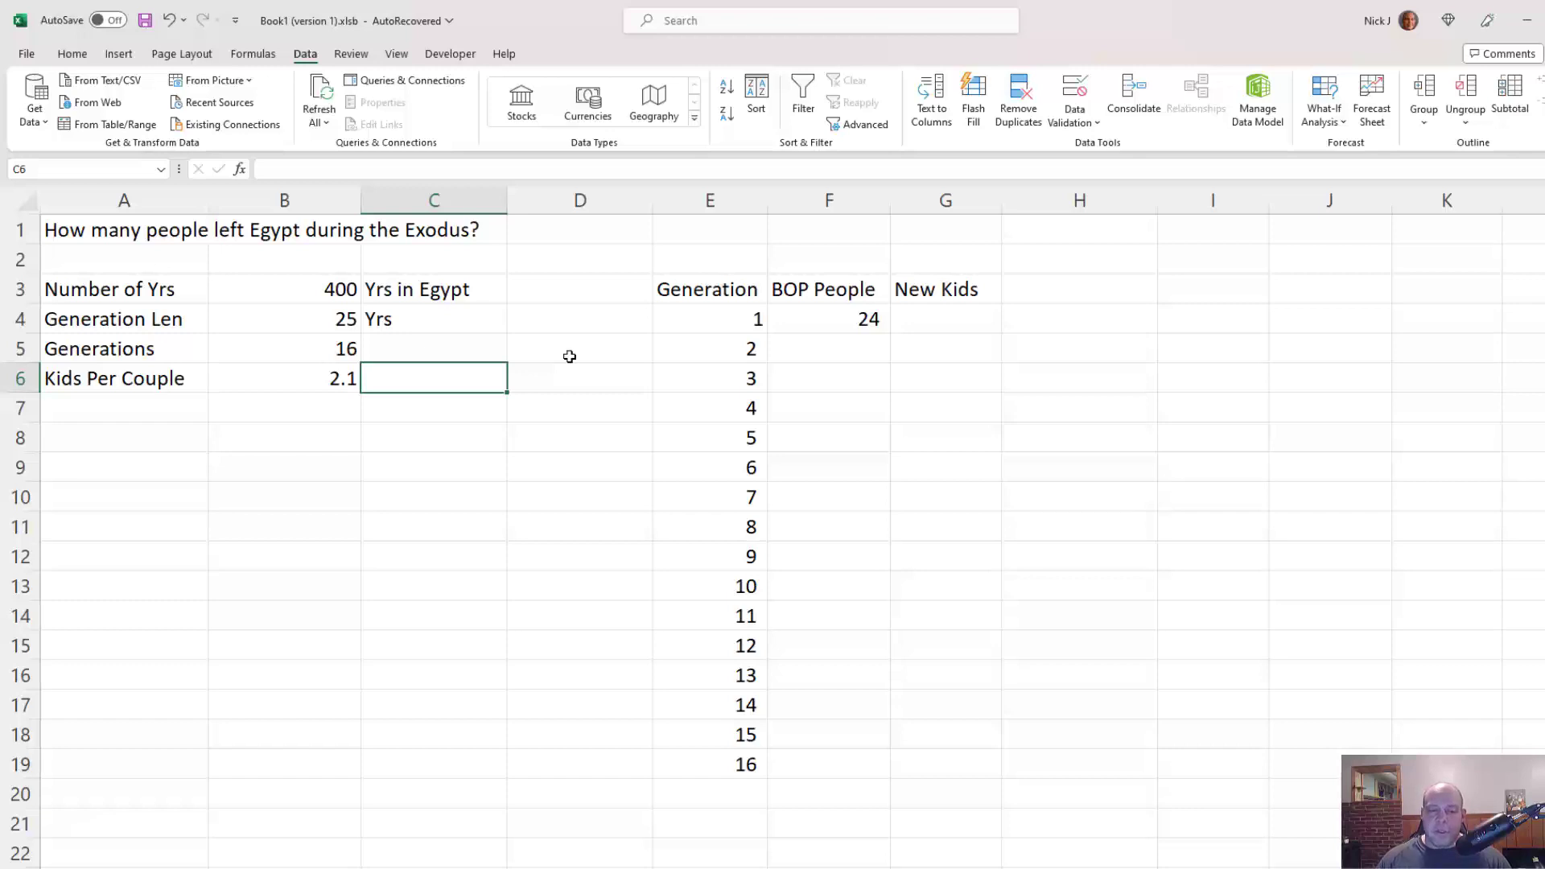
Step: Add the note "Net" in C6 beside the kids-per-couple value
key("Left")
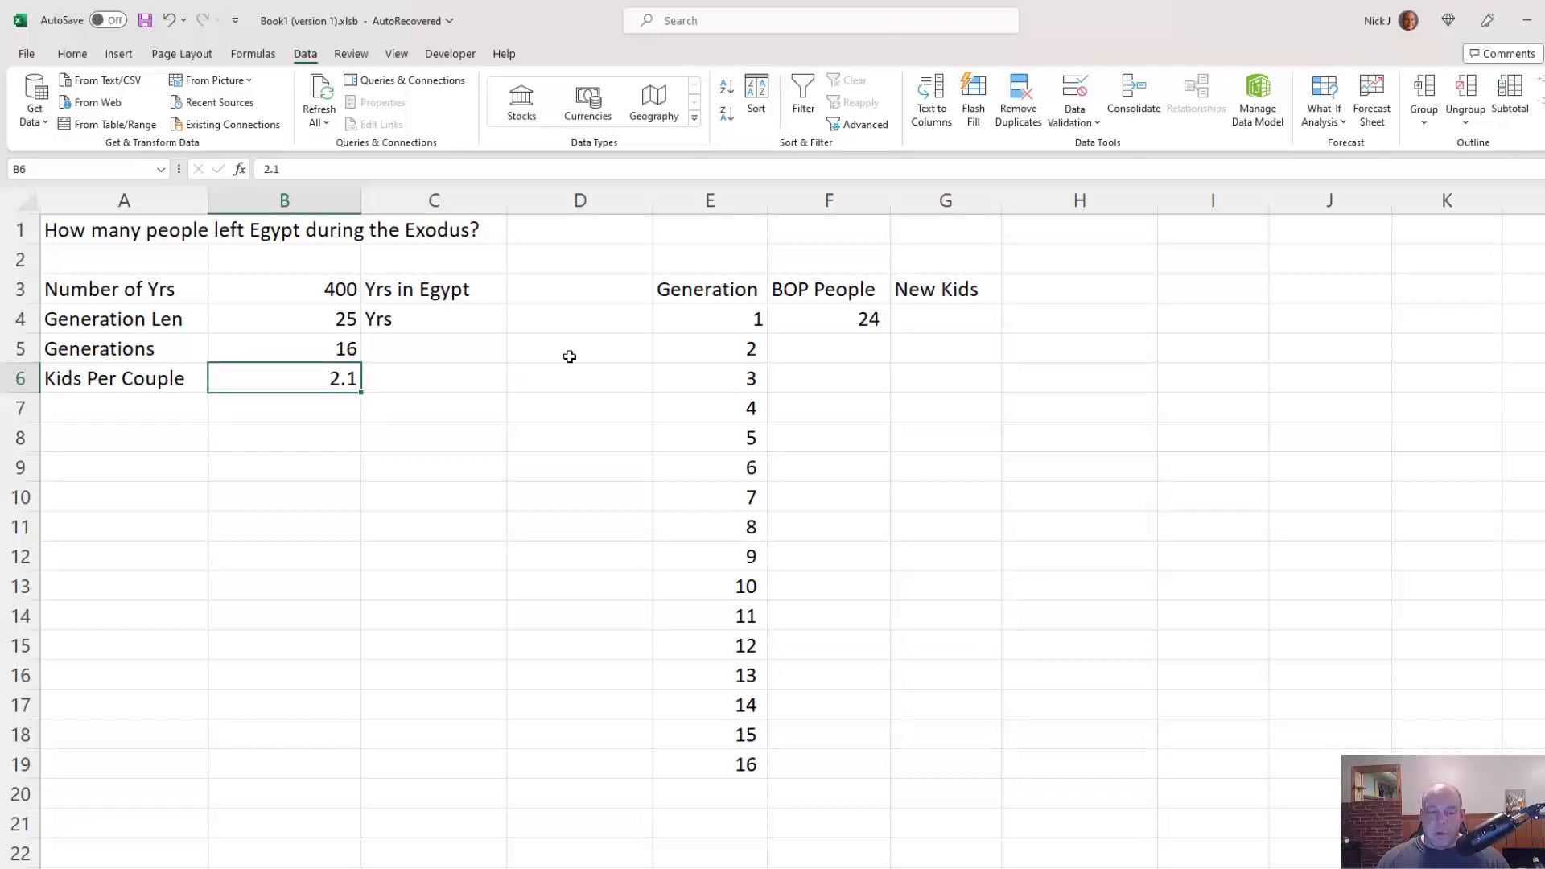
key("Right")
type("Ne")
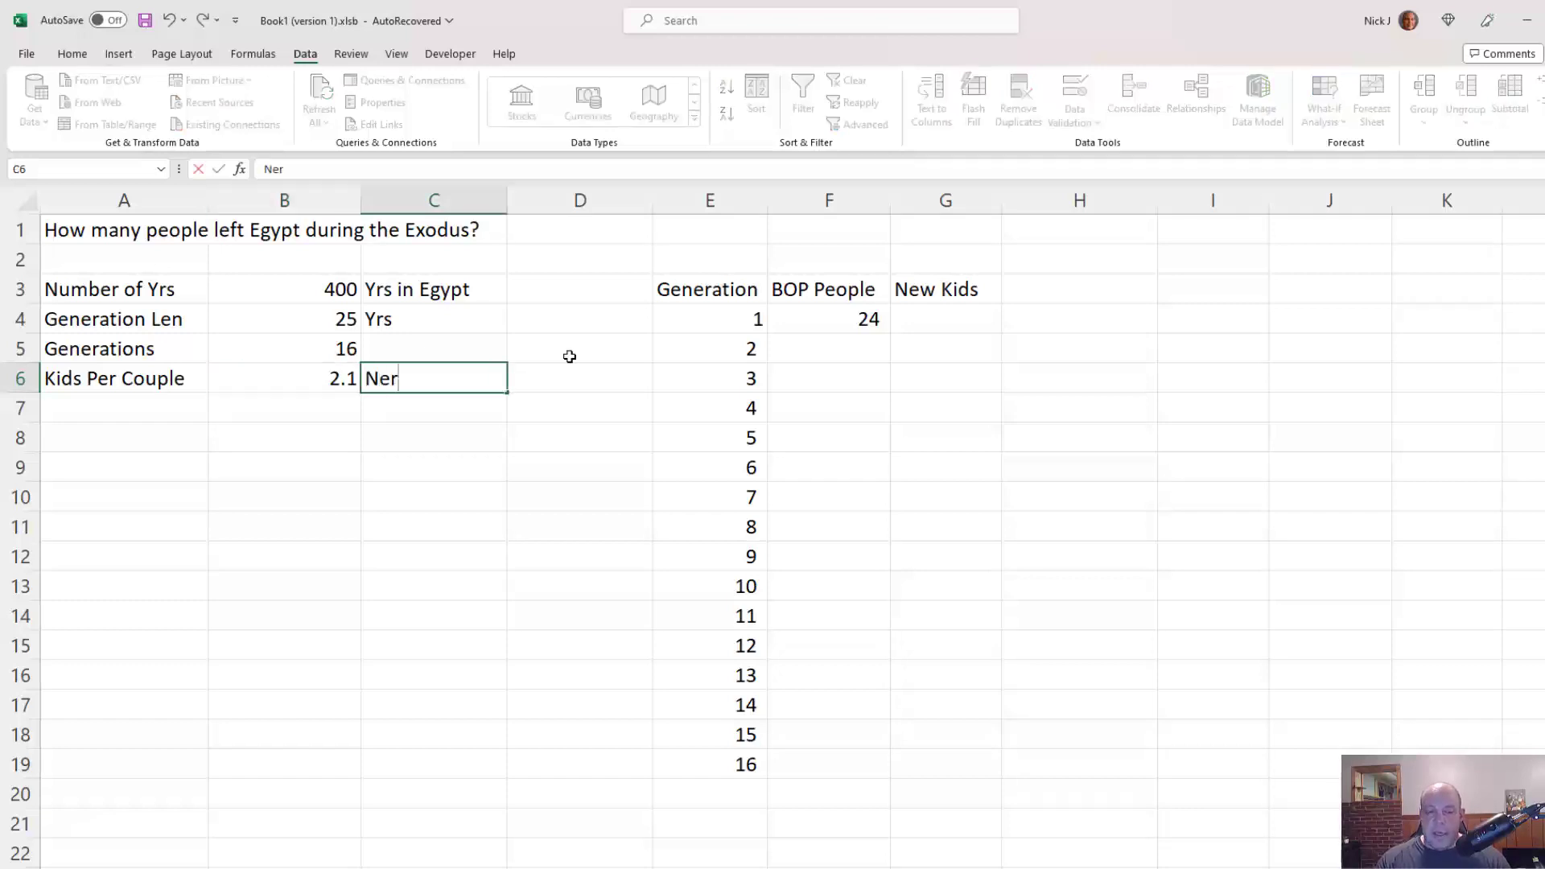
type("t")
key("Return")
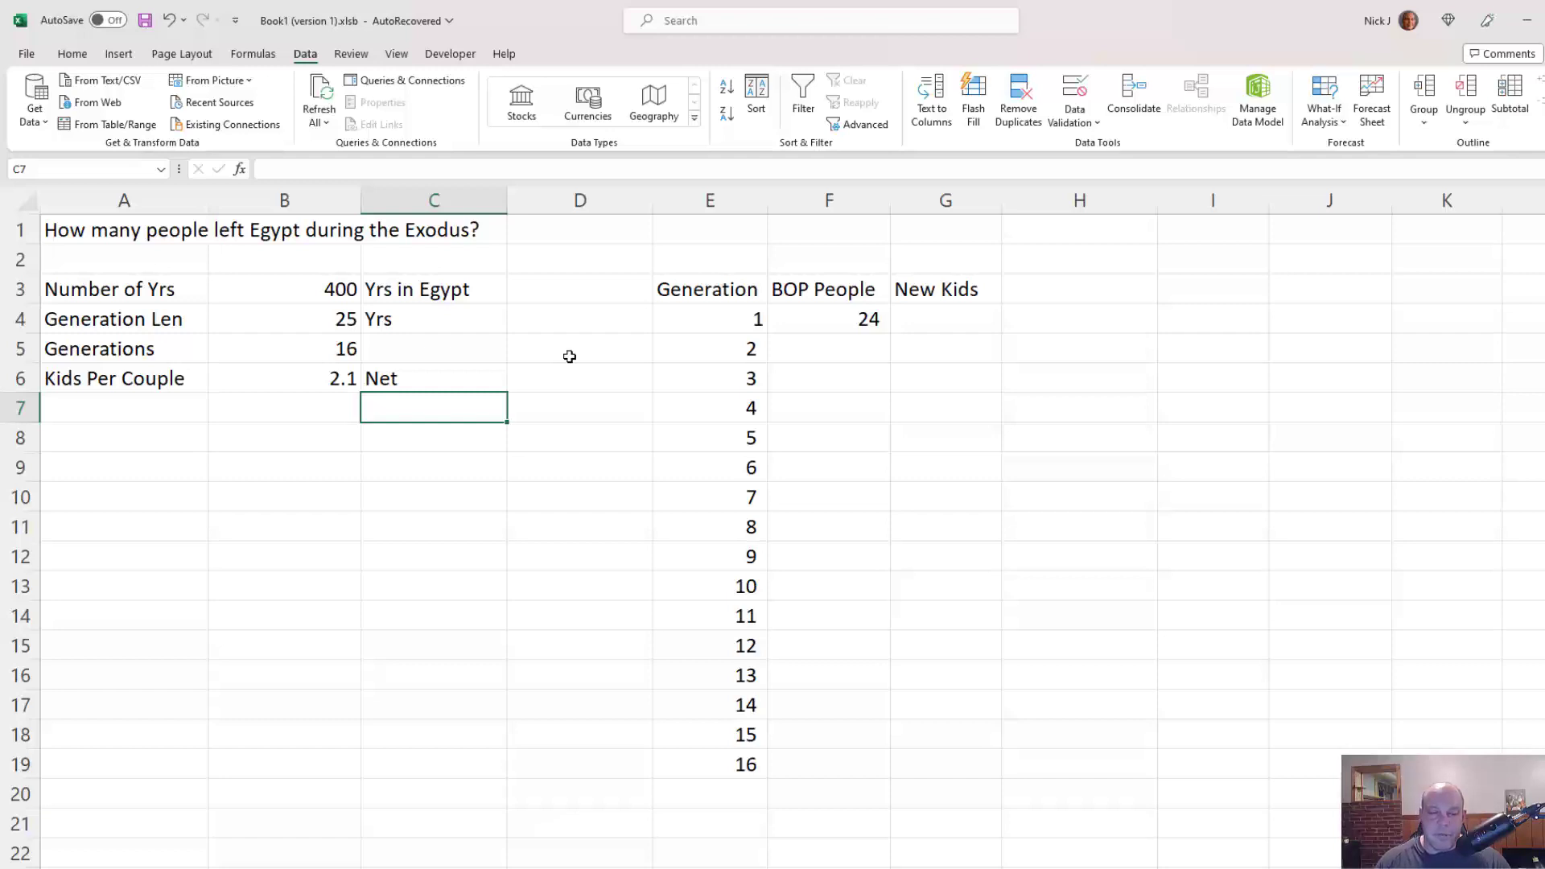
key("Right")
key("Right")
key("Up")
key("Up")
key("Up")
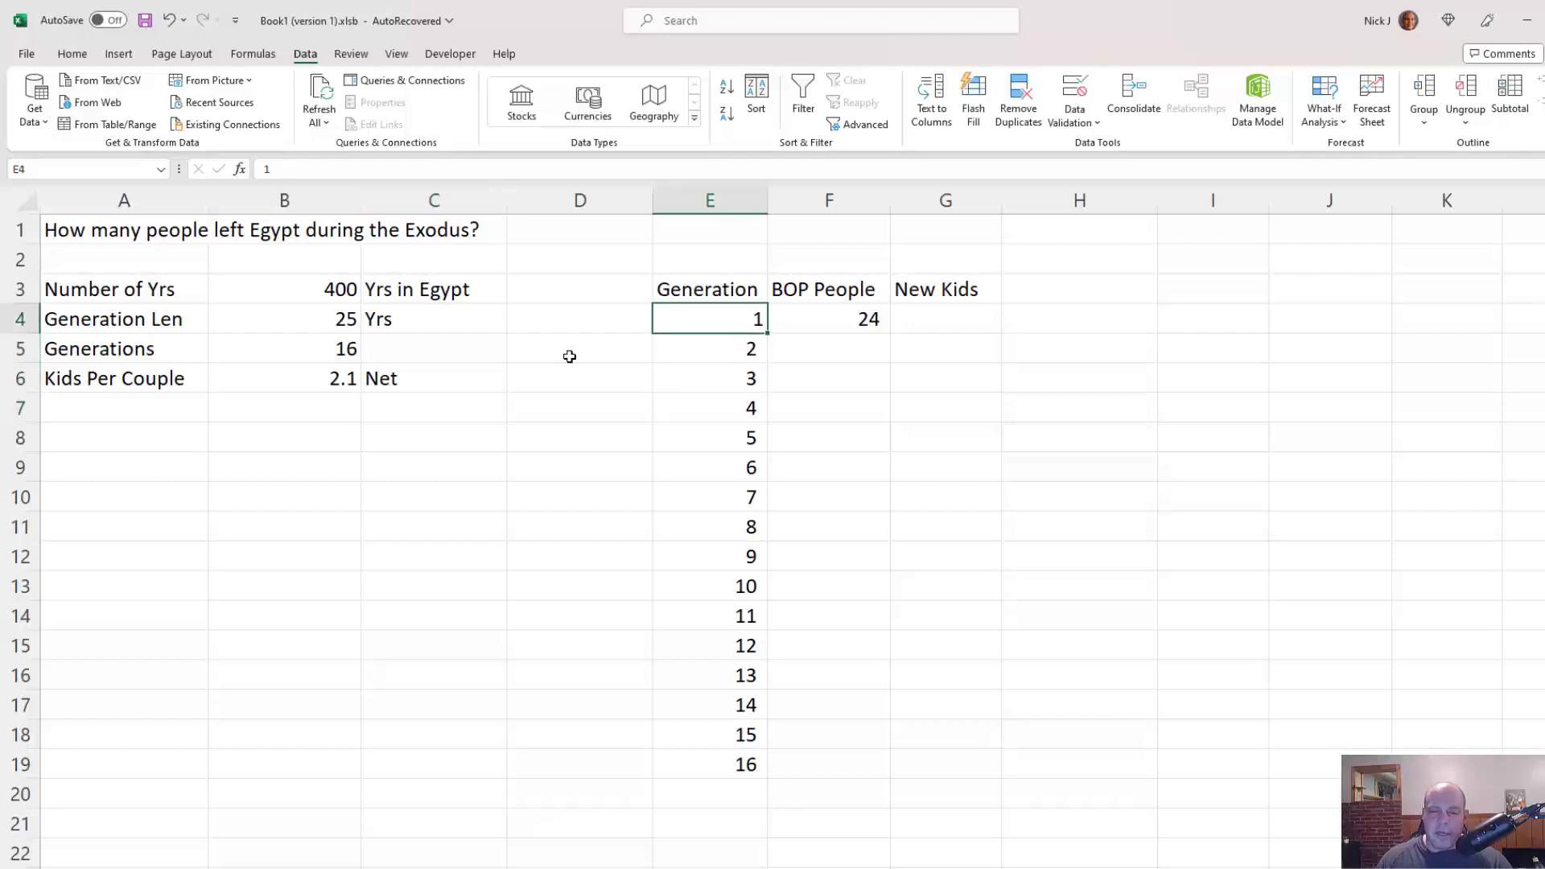
key("Left")
key("Left")
key("Left")
key("Down")
key("Down")
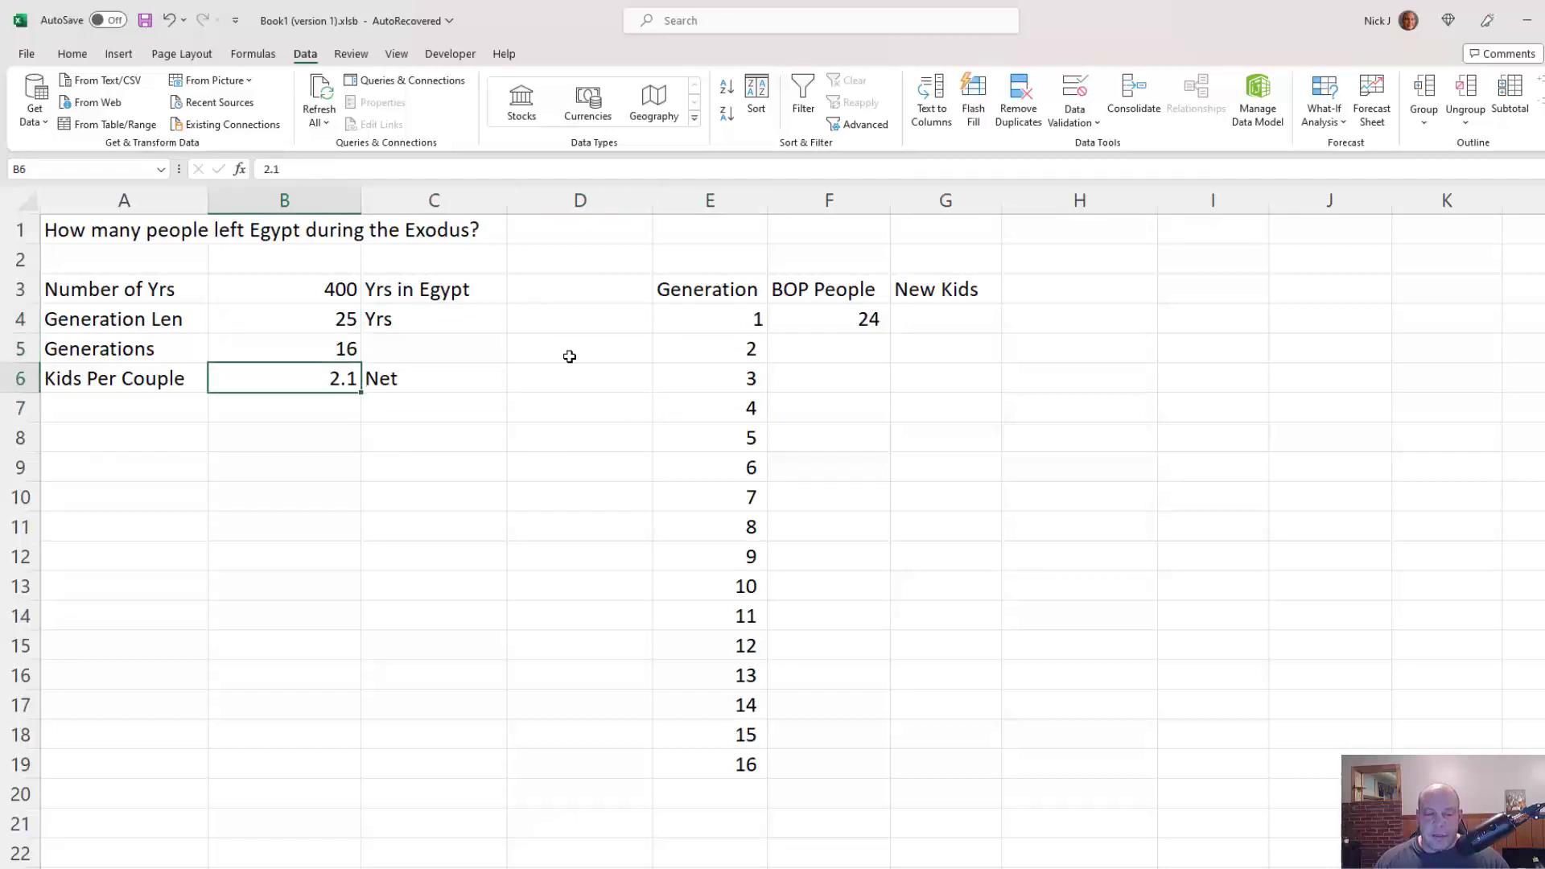
Step: Calculate the first generation's new kids in G4 with the formula =F4*B6/2
key("Right")
key("Right")
key("Right")
key("Right")
key("Right")
key("Up")
key("Up")
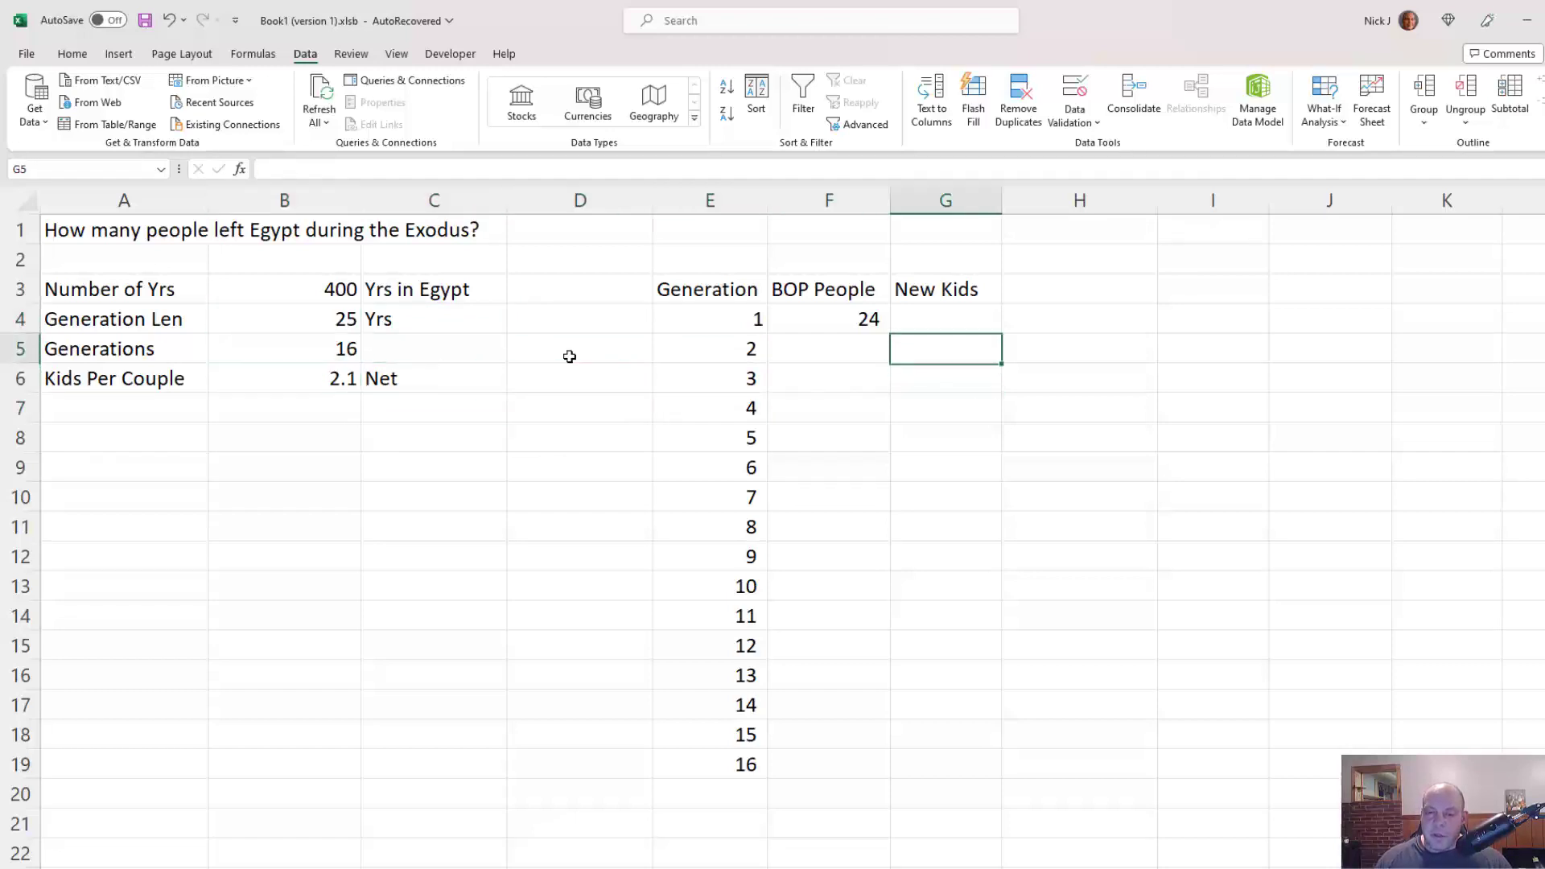
type("=")
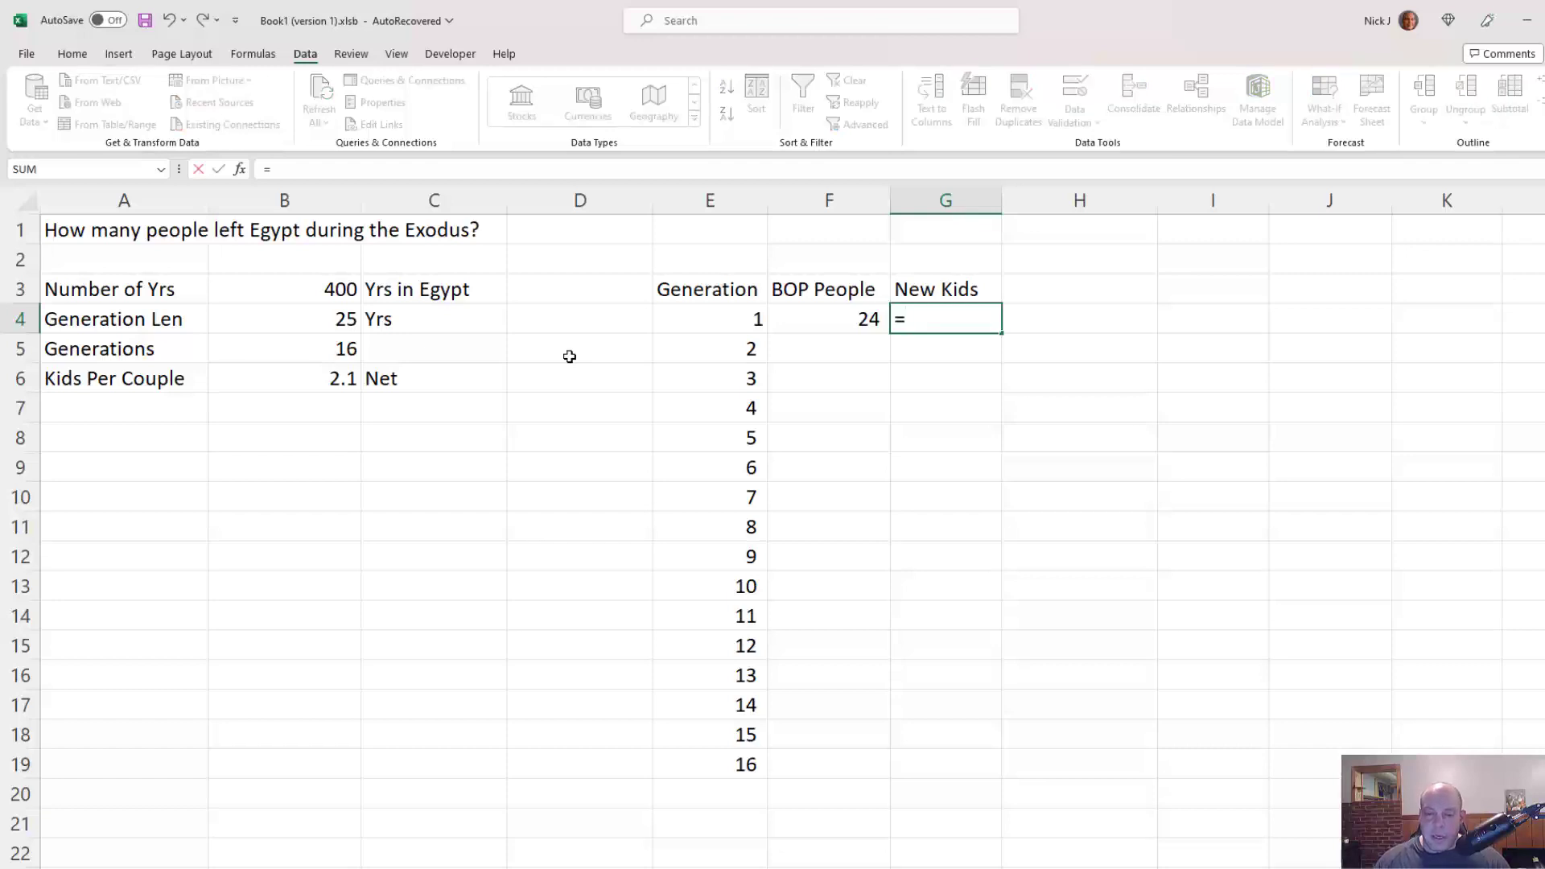
key("Left")
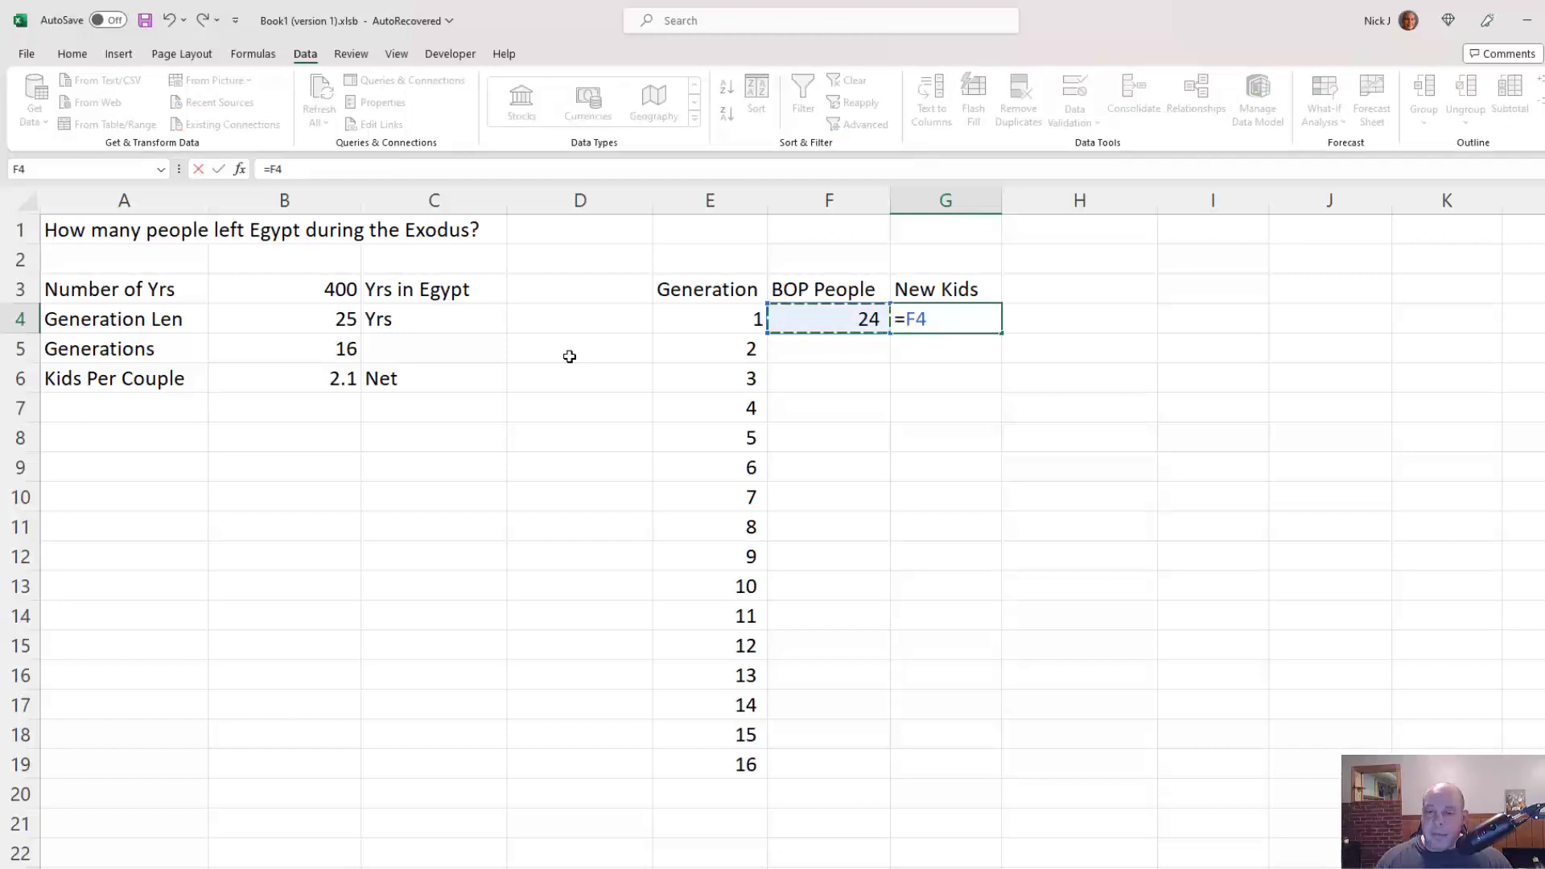
type("*")
key("Left")
key("Left")
key("Left")
key("Left")
key("Left")
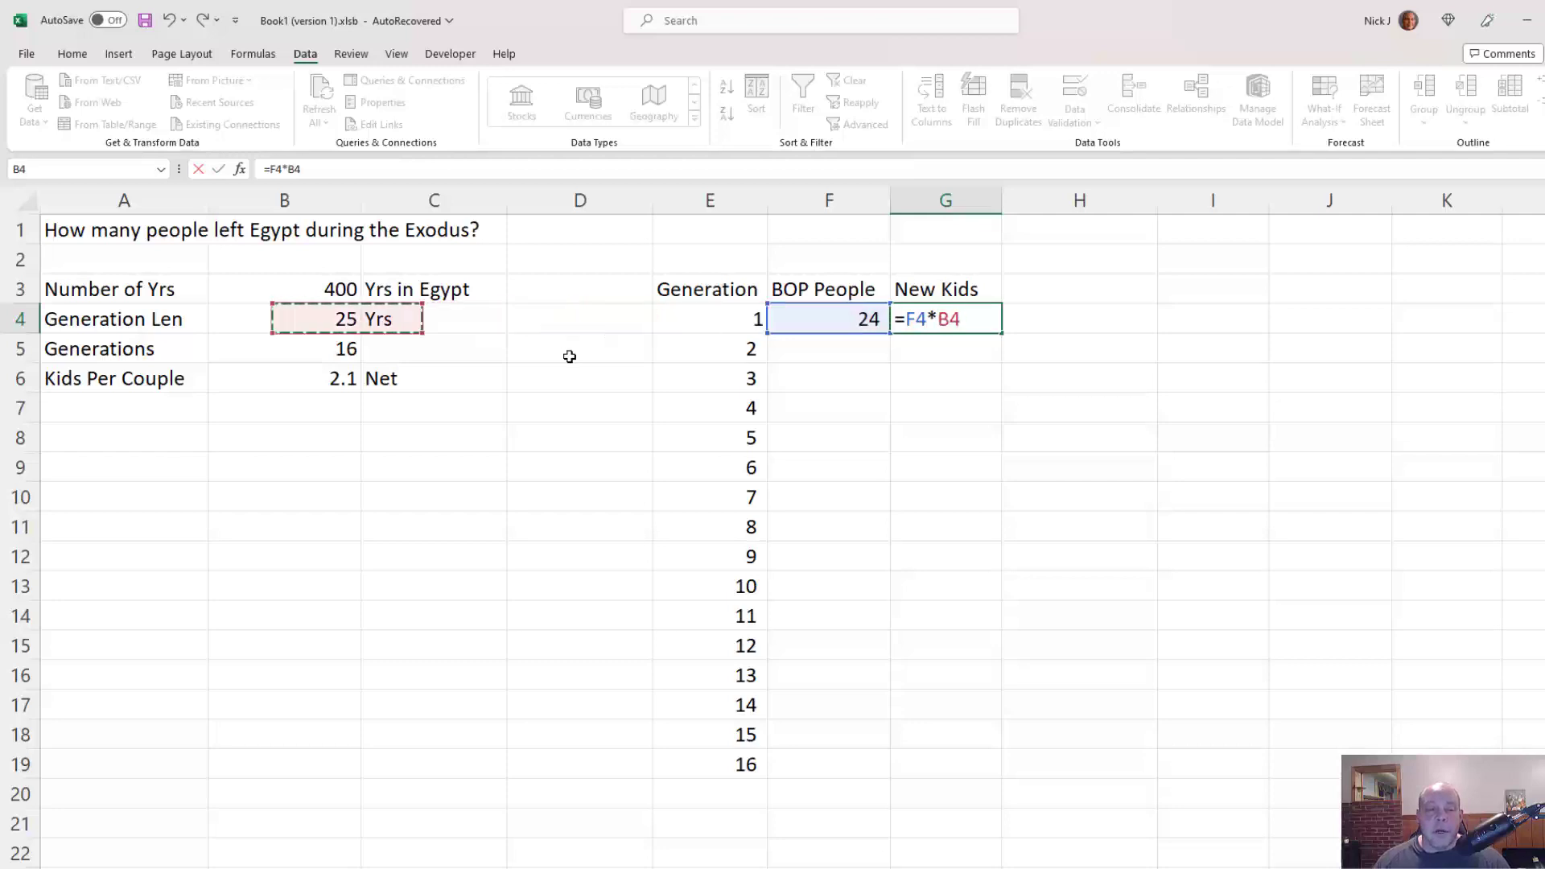
key("Down")
key("Down")
type("/2")
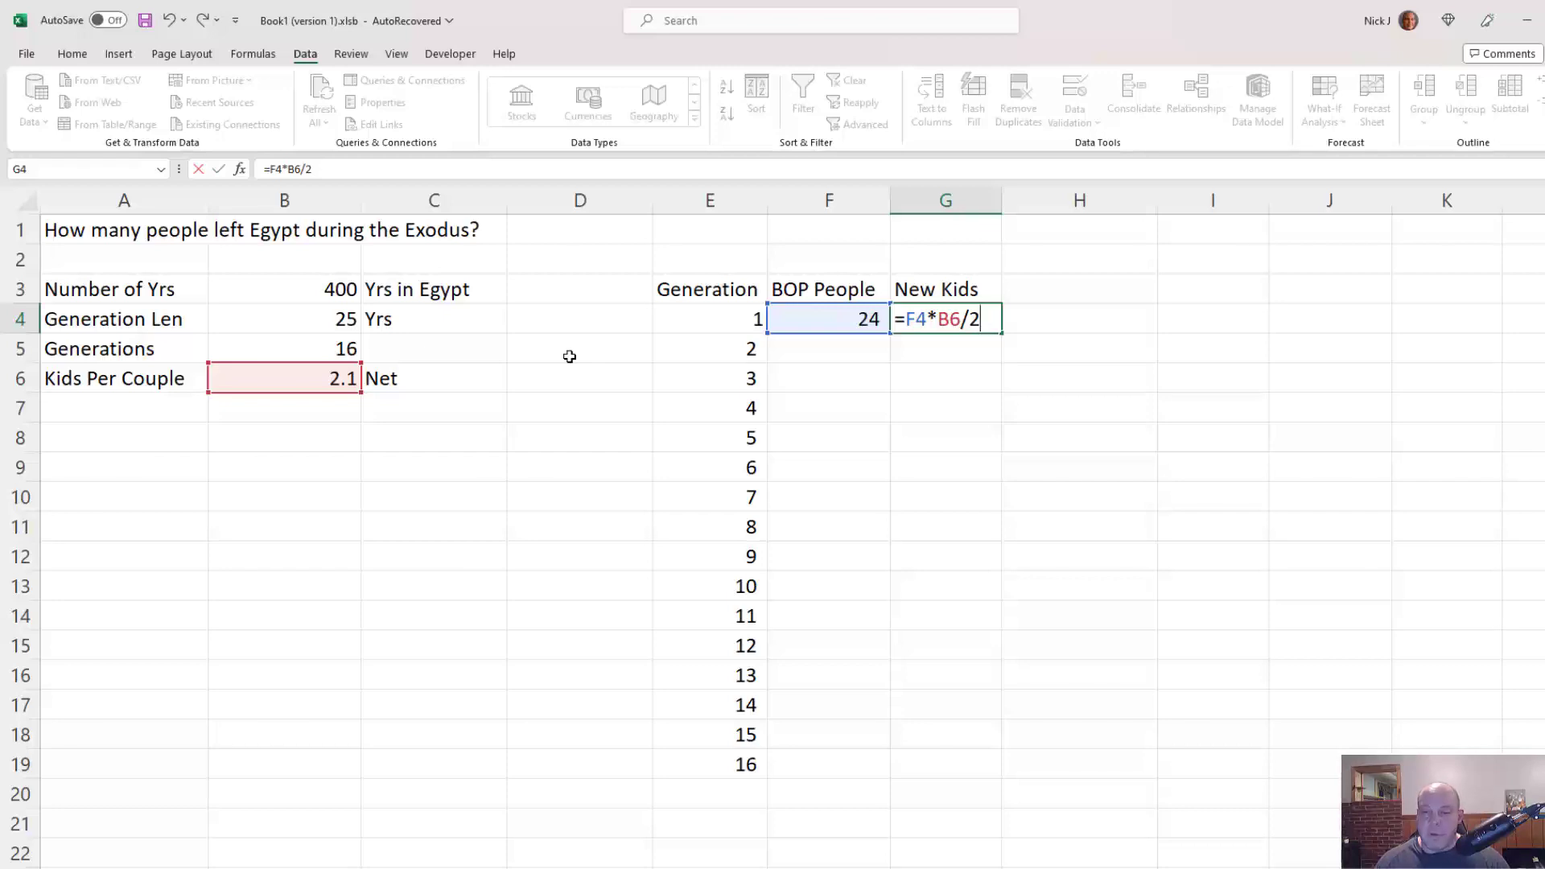
key("Return")
Step: Add the column heading "Deaths" in H3 and enter 0 in H4 for the first generation
key("Up")
key("Up")
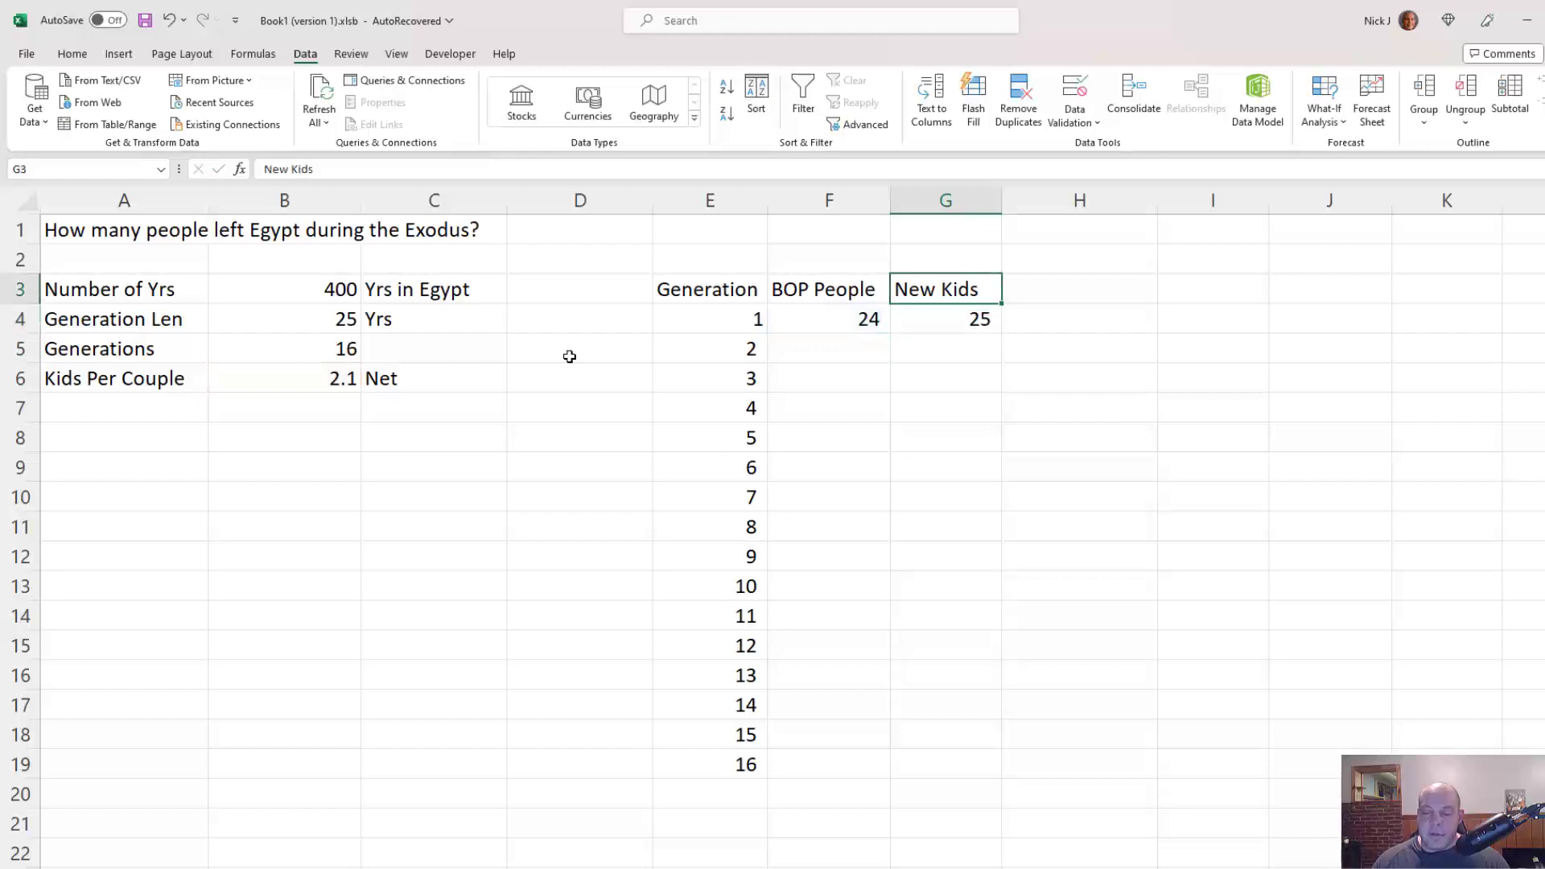
key("Right")
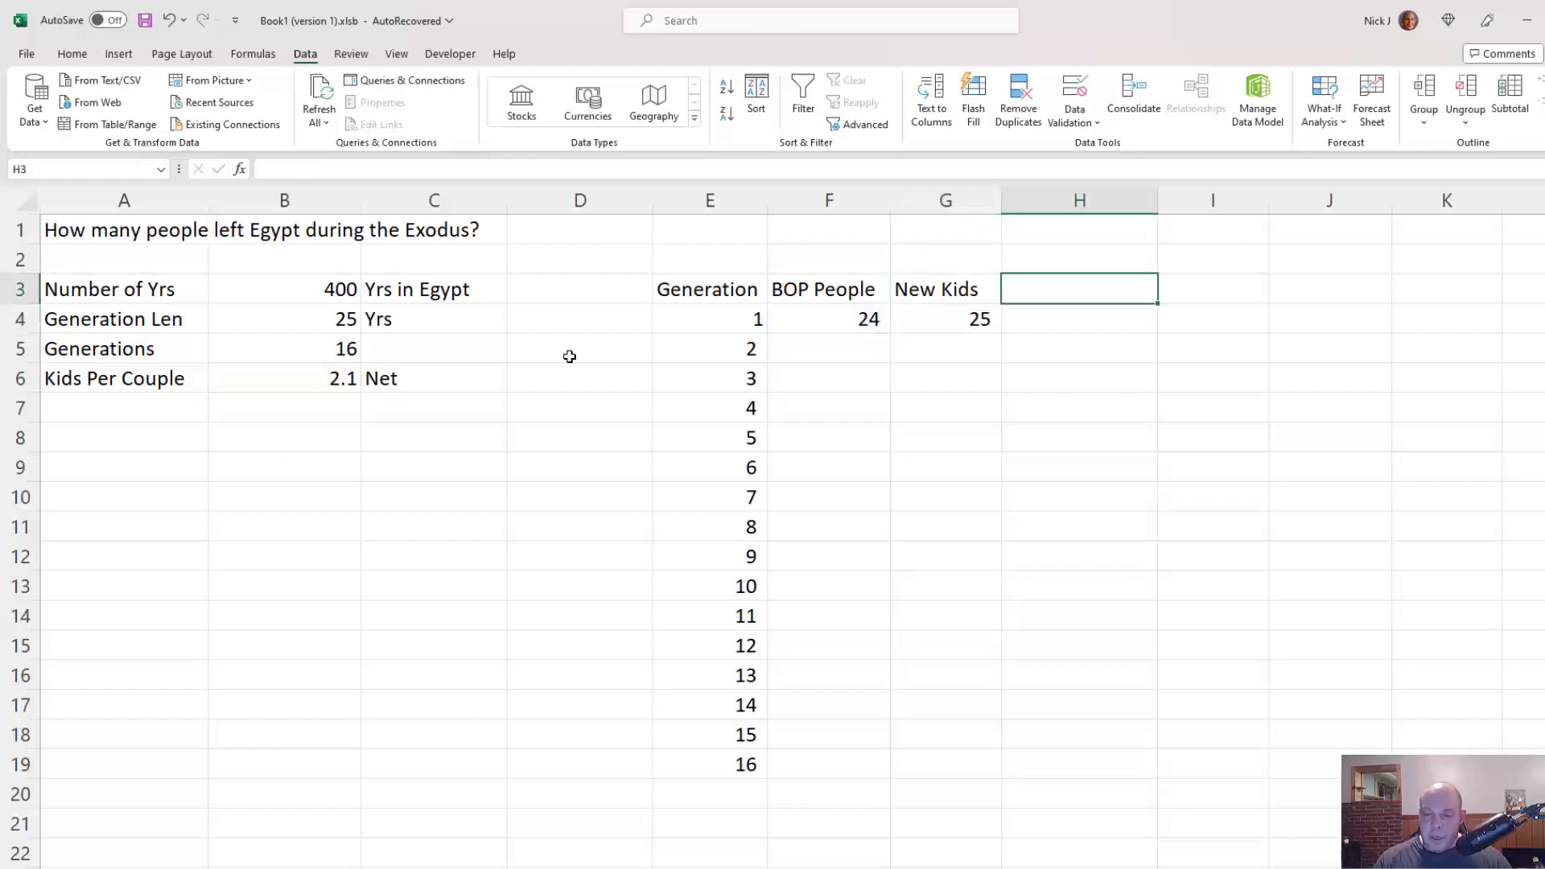
type("Deaths")
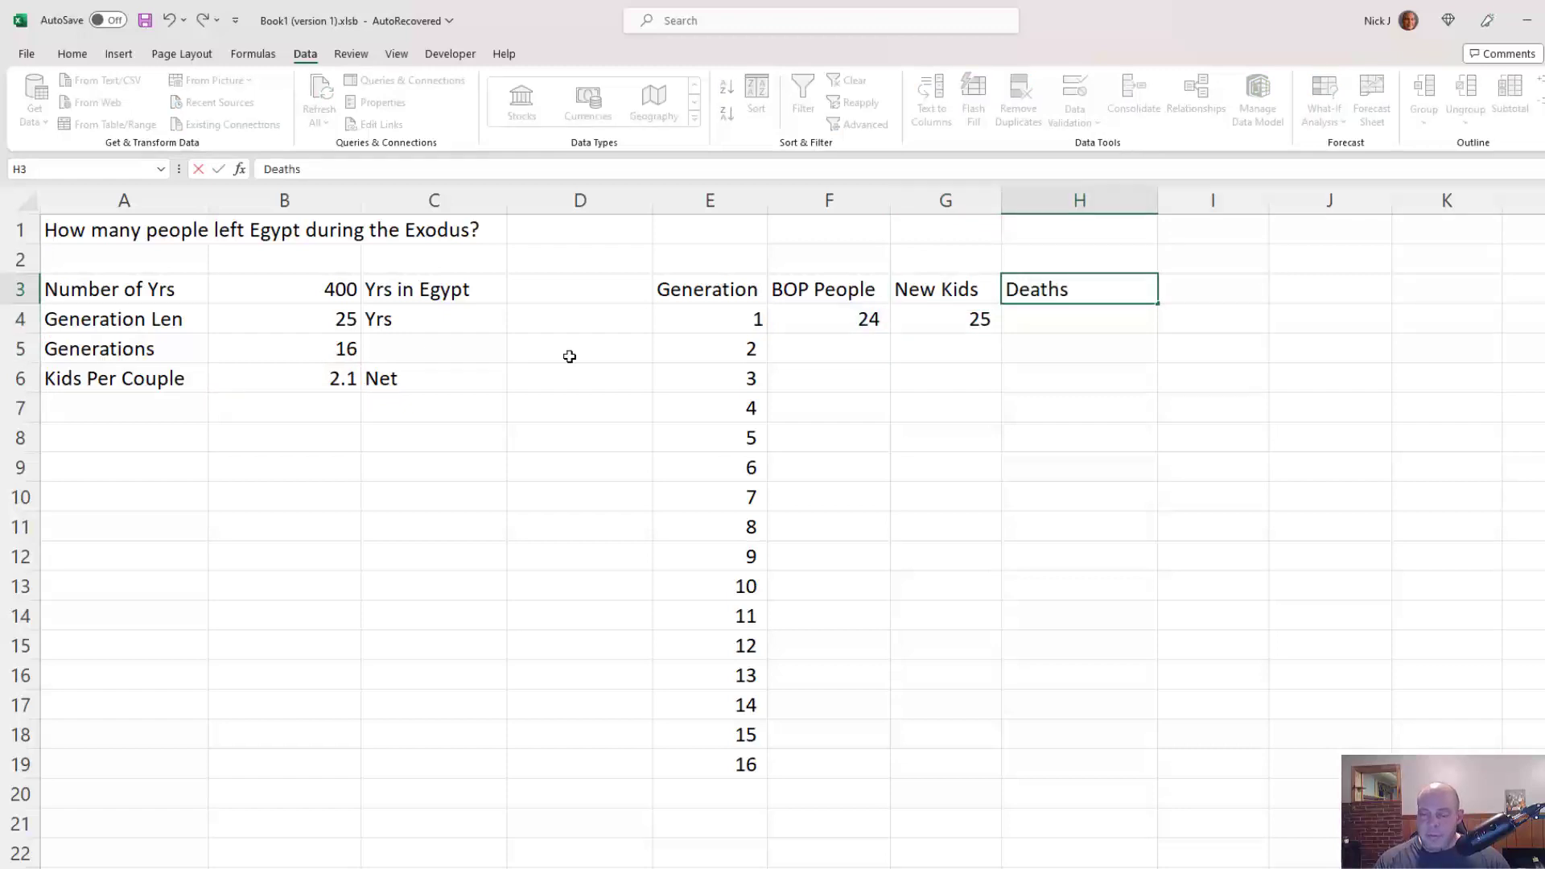
key("Tab")
key("Return")
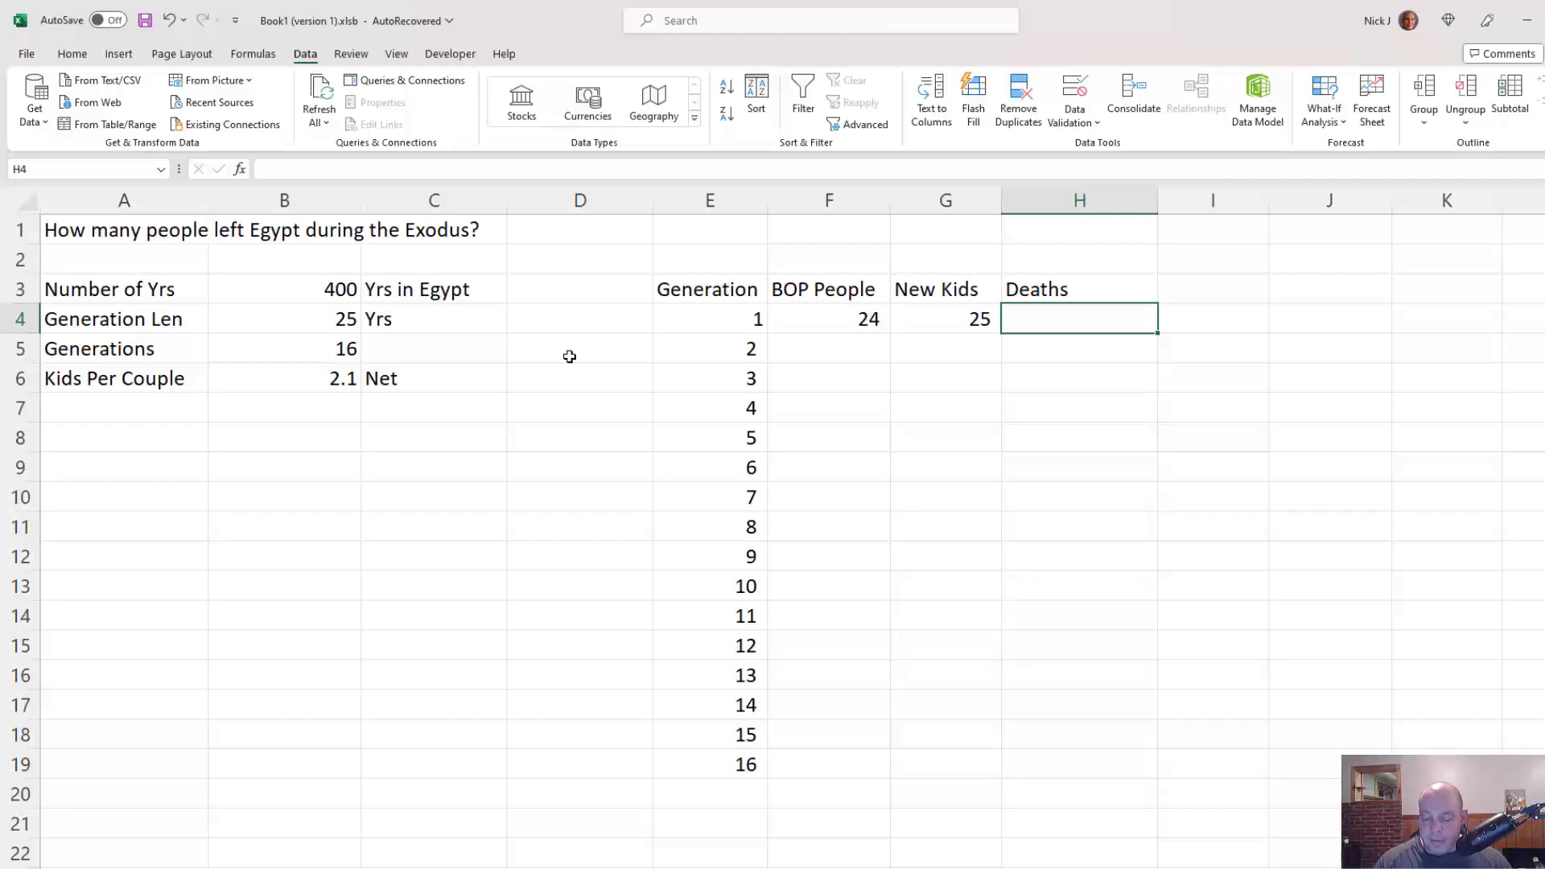
type("0")
key("Return")
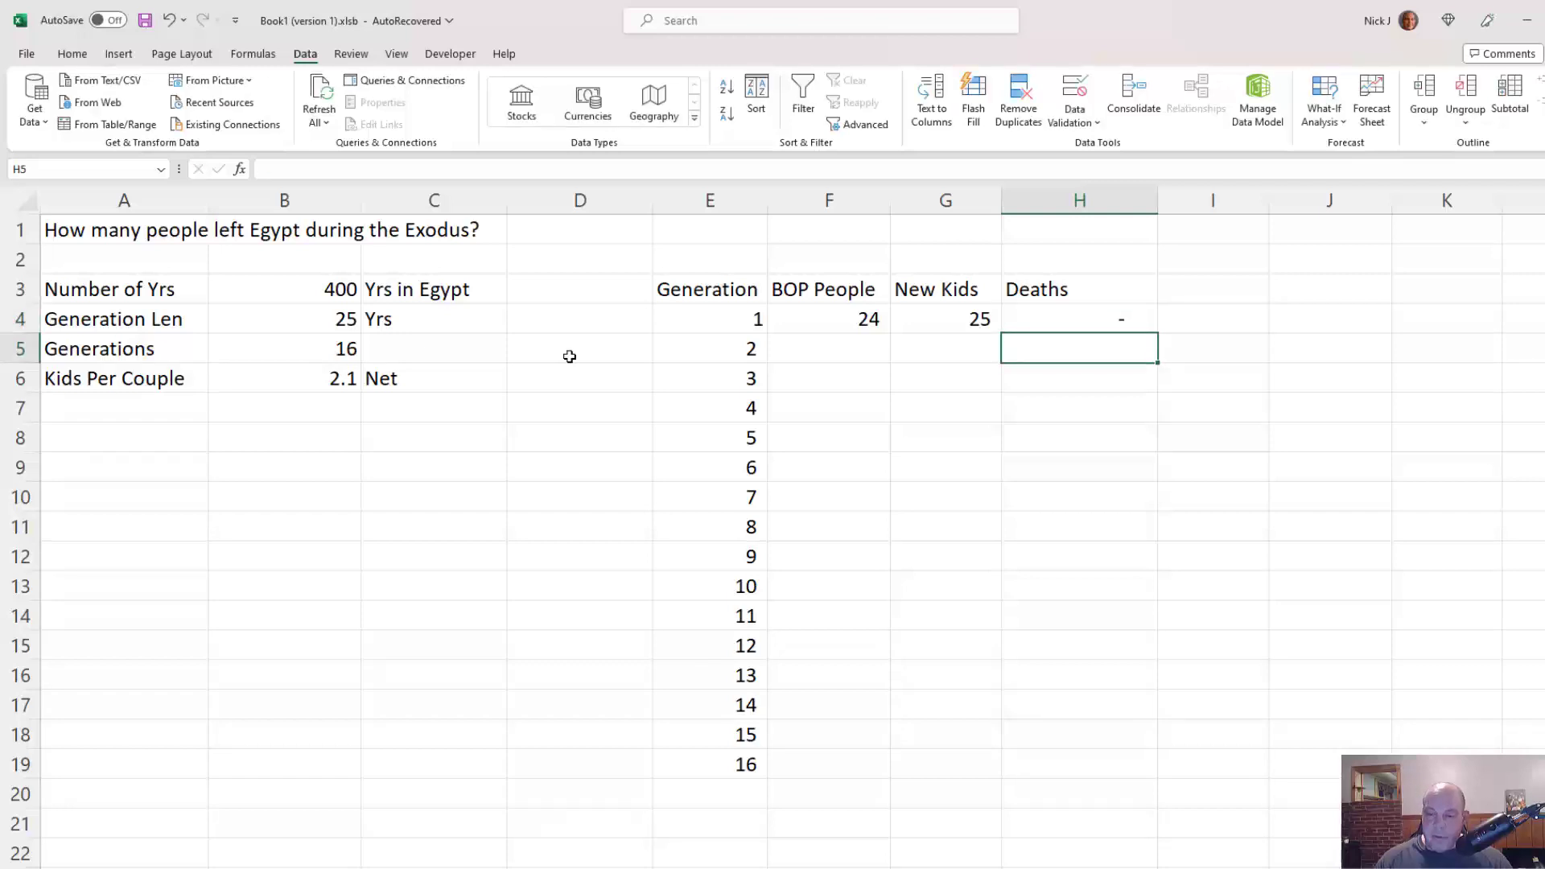
Step: Set the second generation's deaths in H5 to the first generation's starting people with the formula =F4
key("Up")
key("Down")
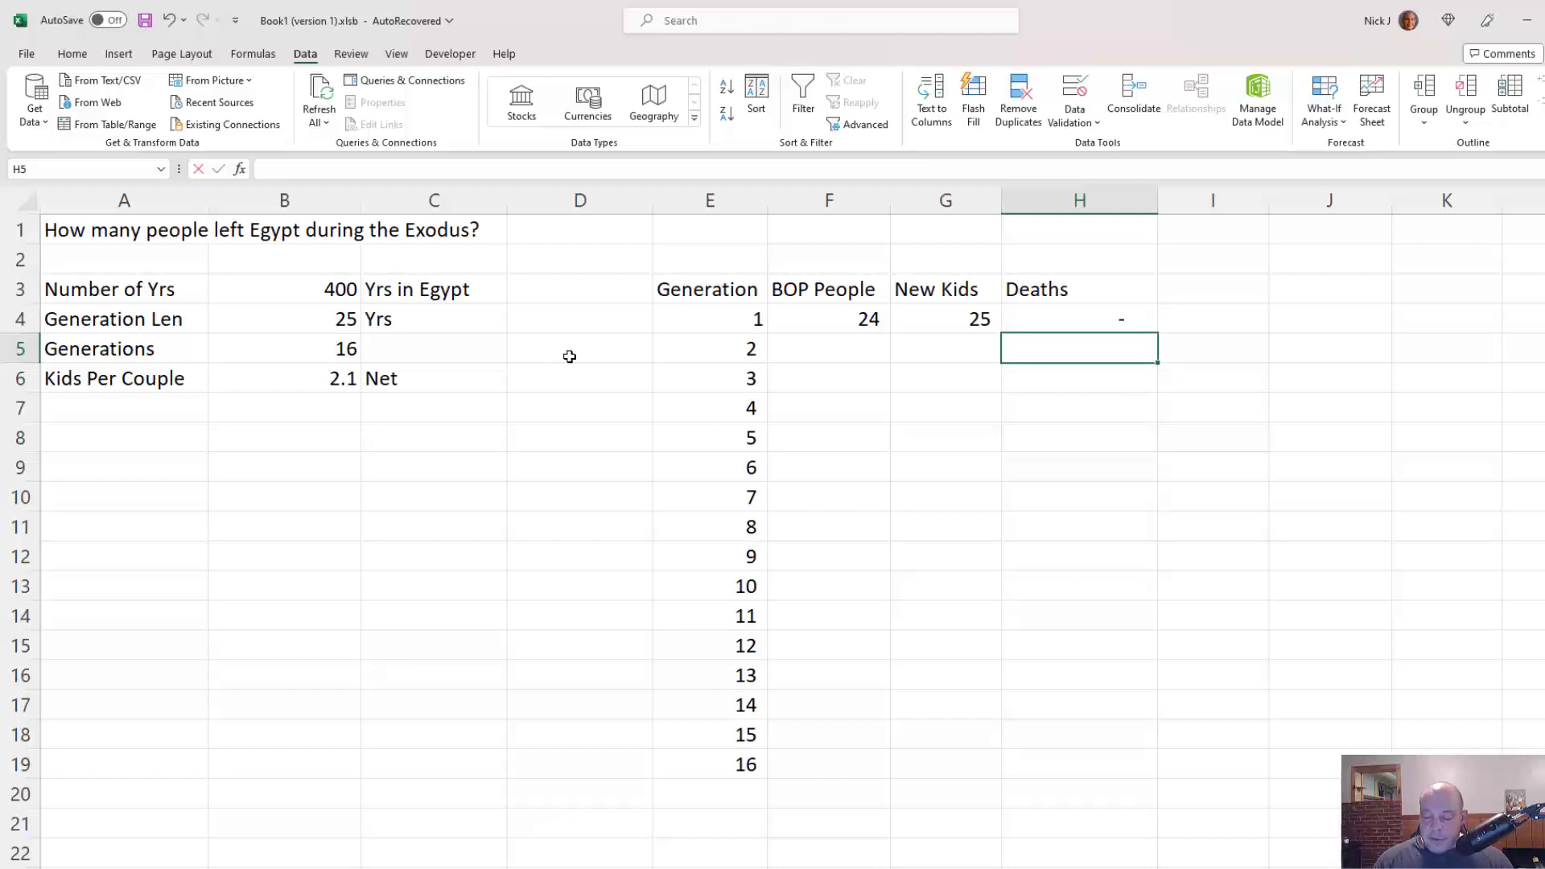
type("=")
key("Left")
key("Left")
key("Up")
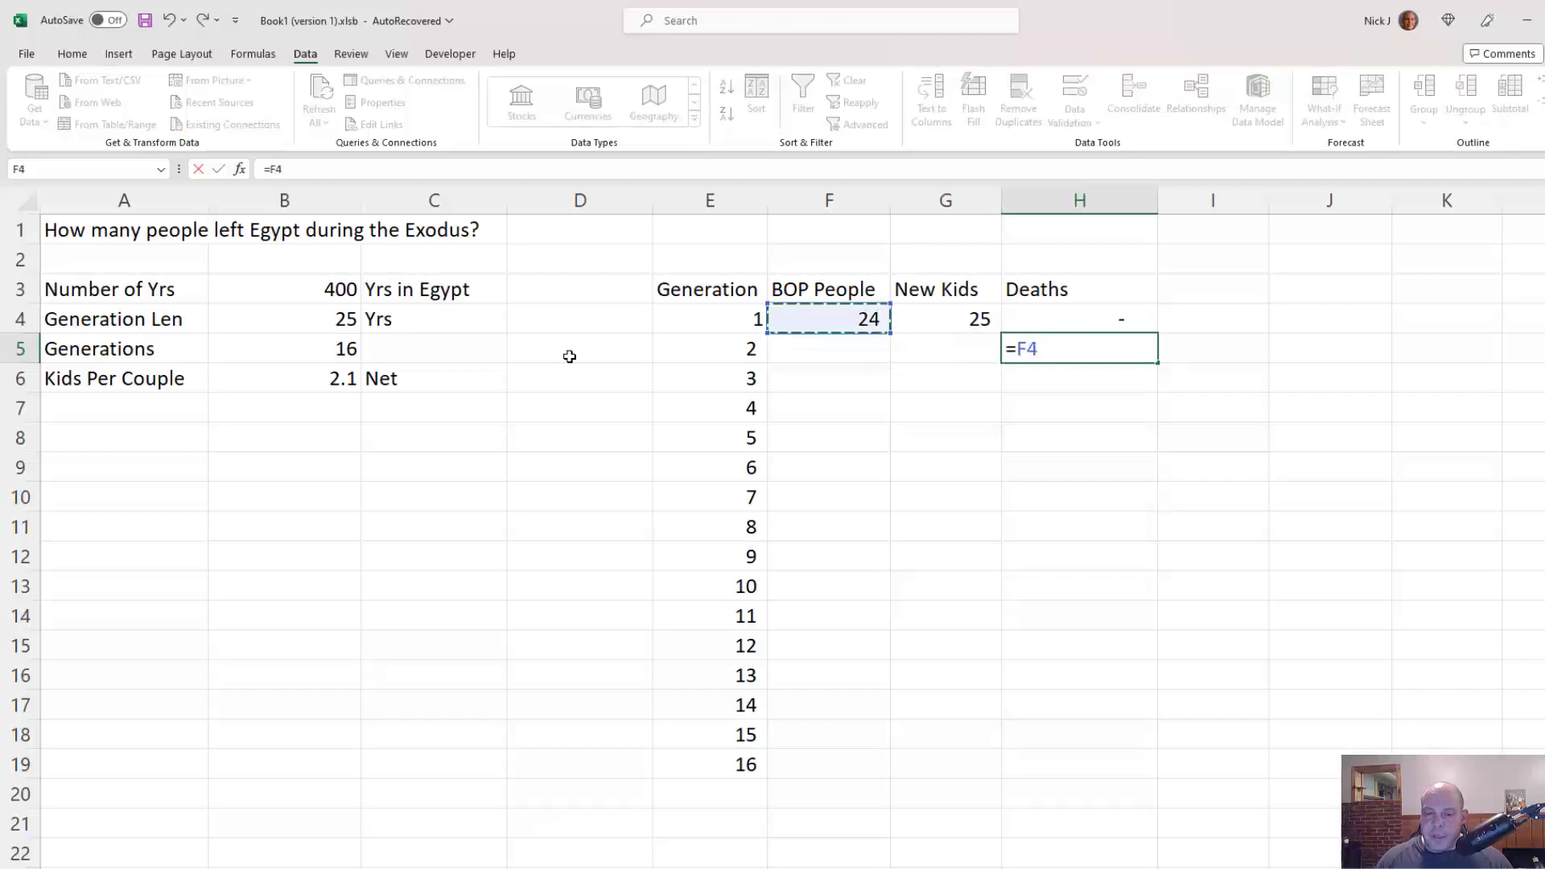
key("Return")
key("Up")
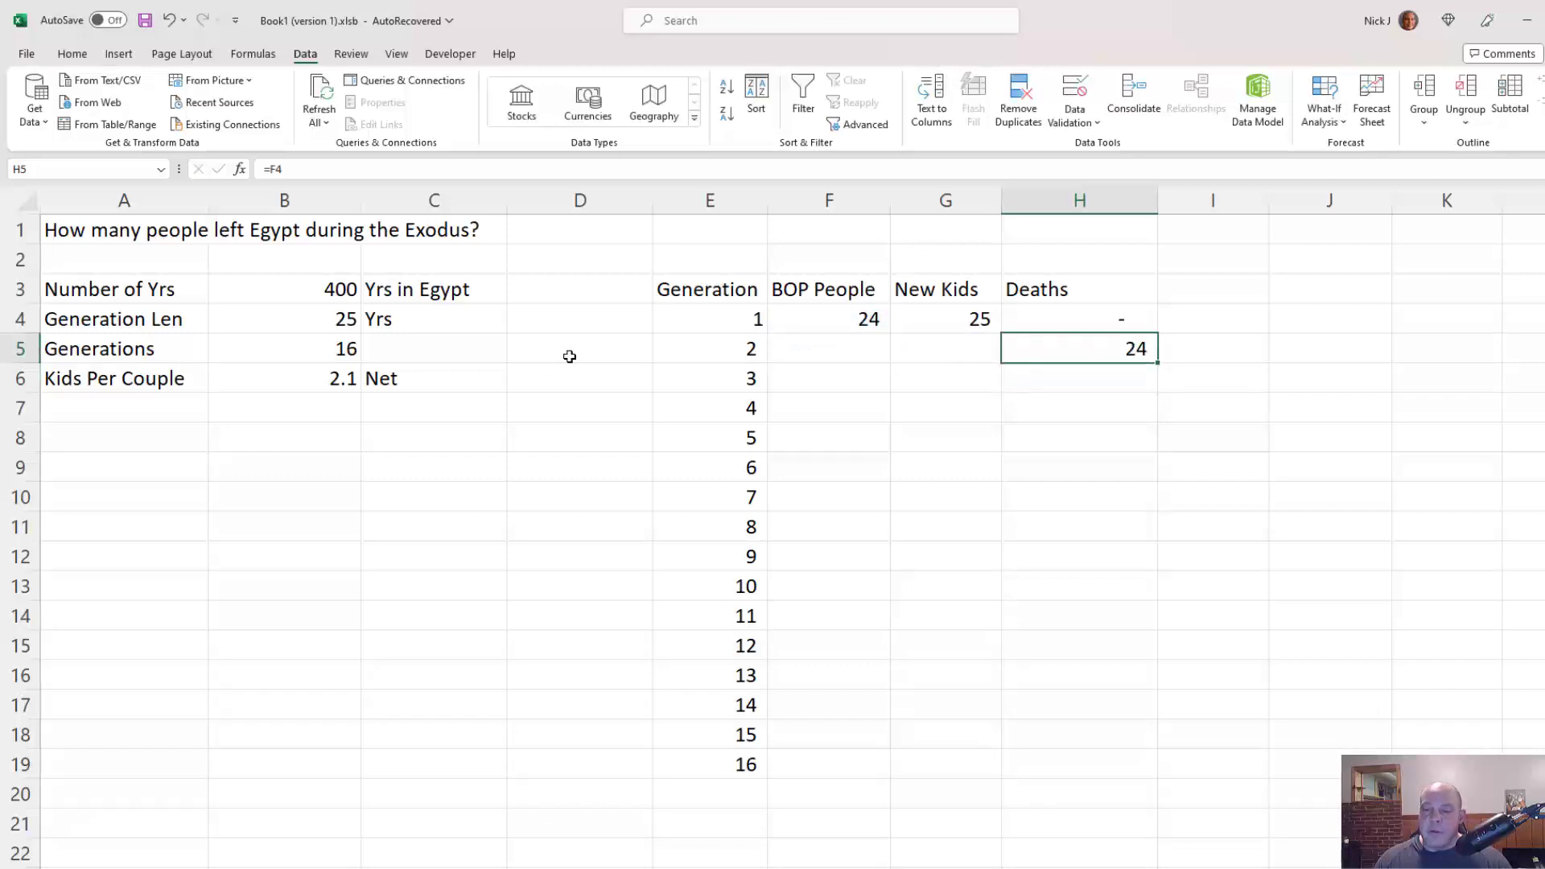
key("Down")
key("Down")
key("Down")
key("Down")
key("Down")
key("Down")
key("Down")
key("Down")
key("Down")
key("Down")
key("Down")
key("Down")
key("Down")
key("Down")
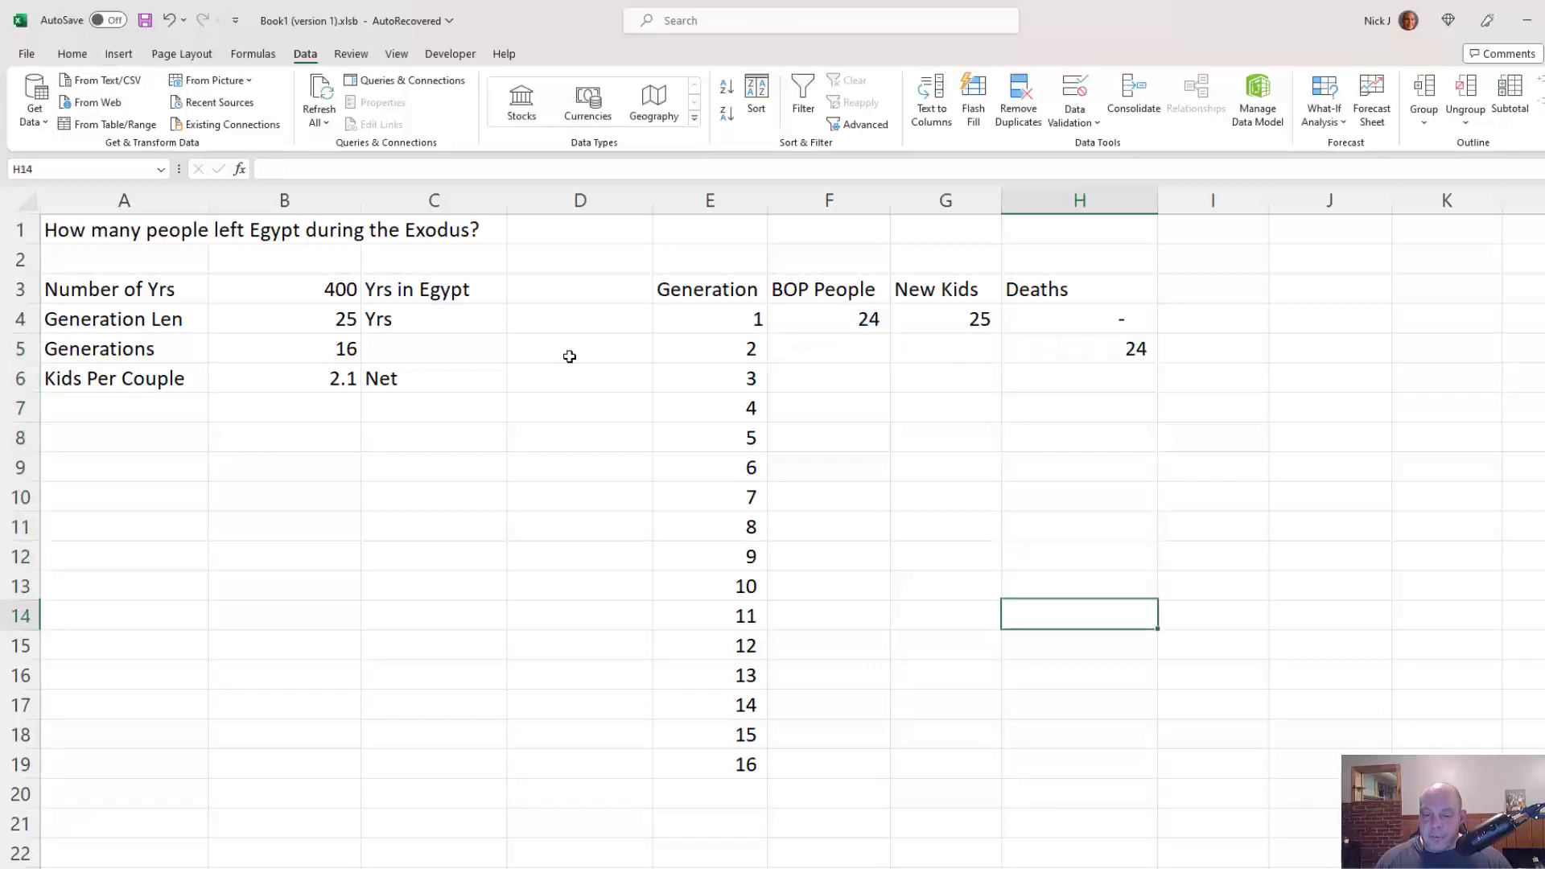
key("ctrl+Up")
Step: Add the column heading "EOP People" in I3, beside "Deaths"
key("Right")
key("Up")
key("Up")
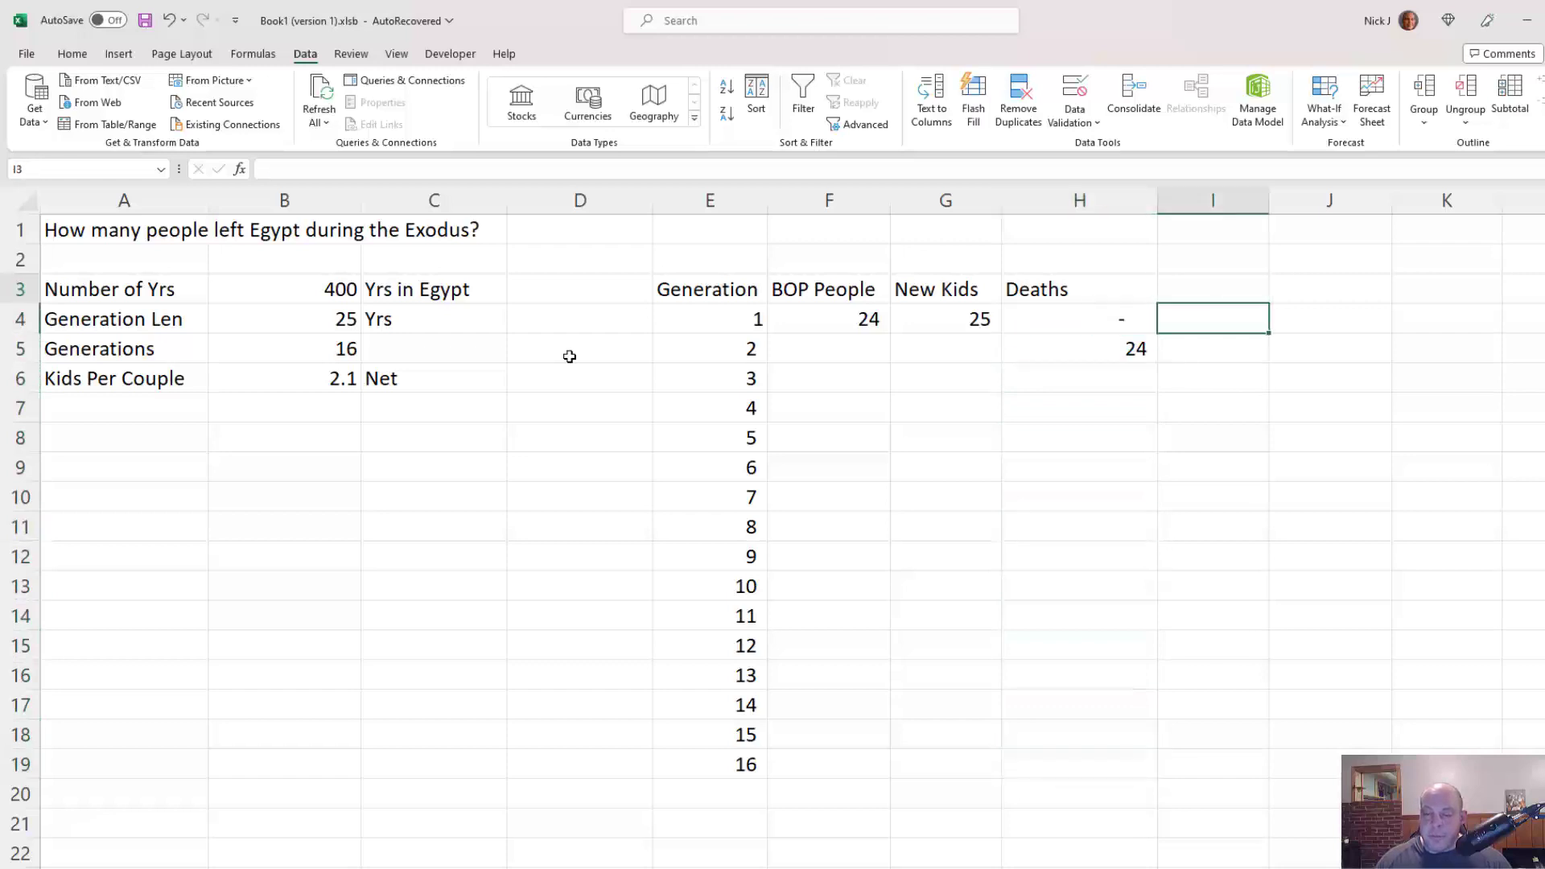
type("EOP")
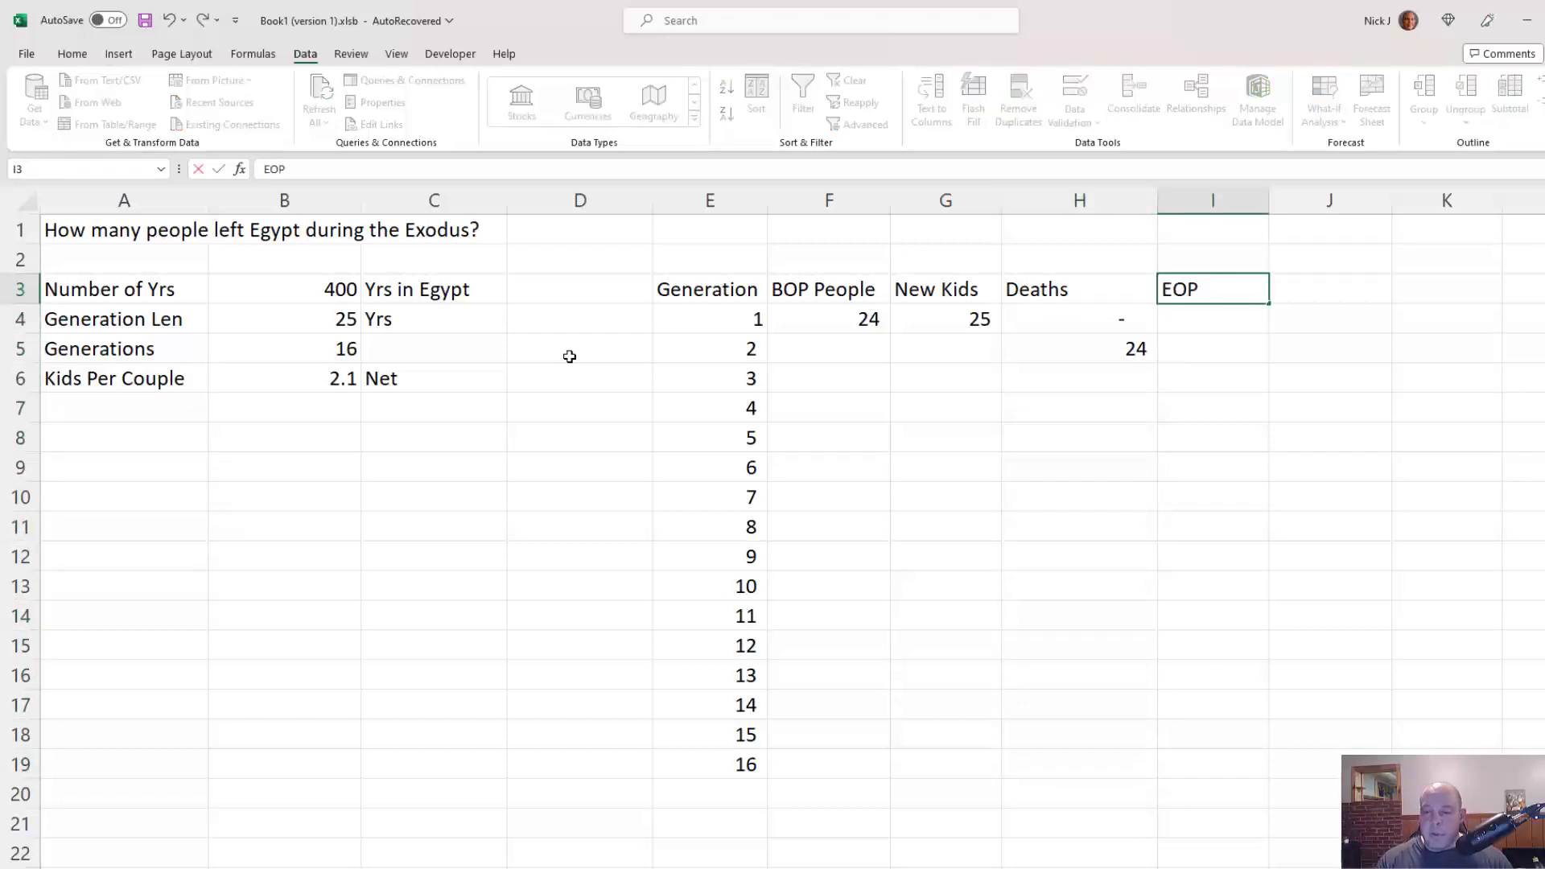
type(" People")
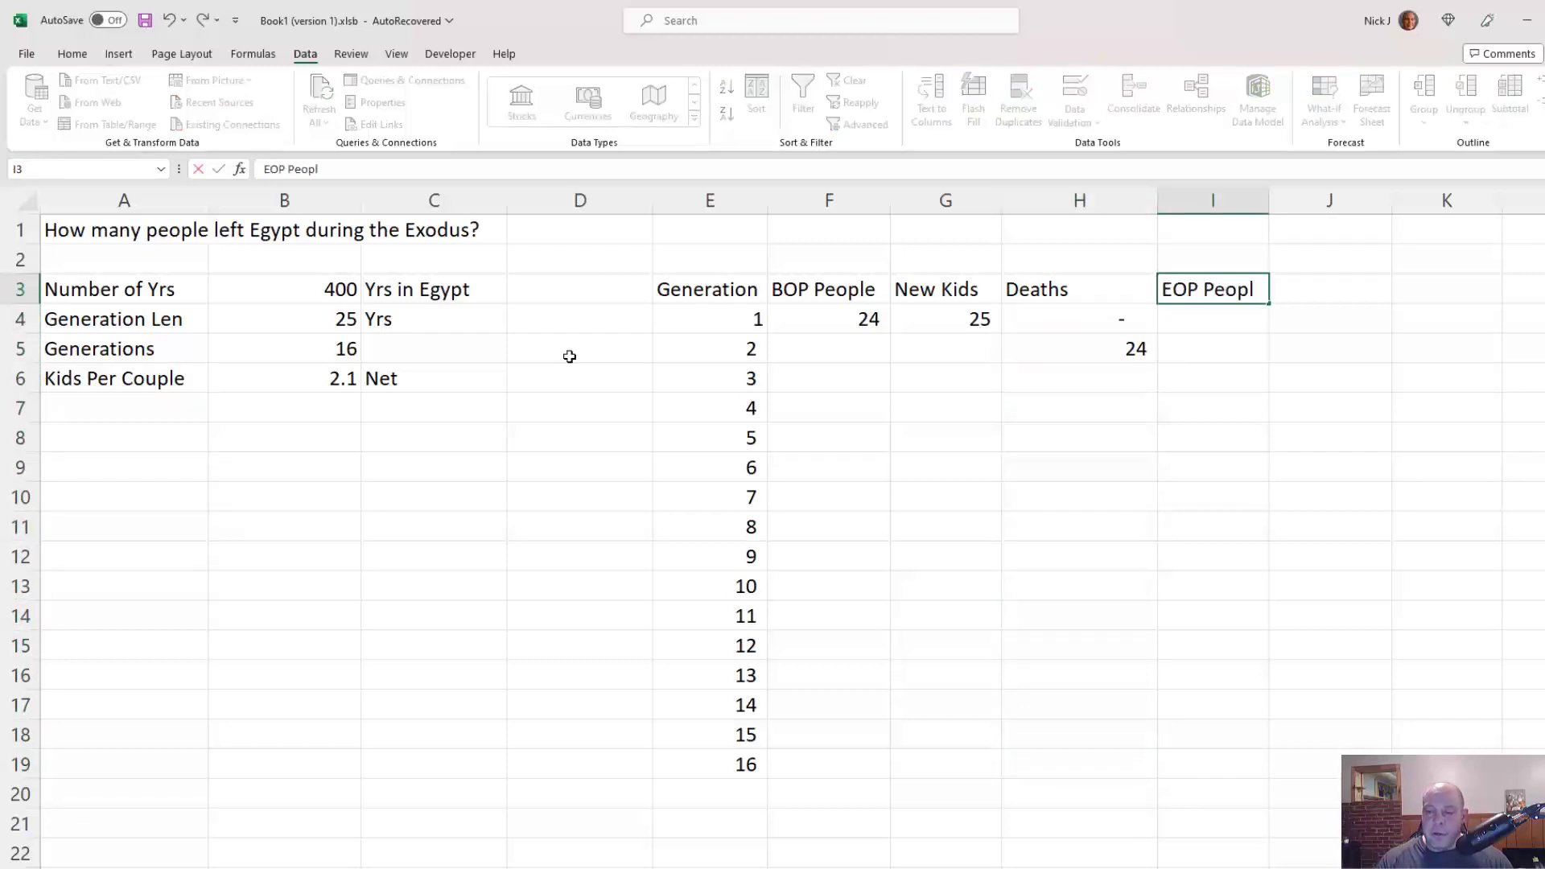
key("Return")
Step: Calculate the first generation's EOP People in I4 with the formula =F4+G4-H4
type("=")
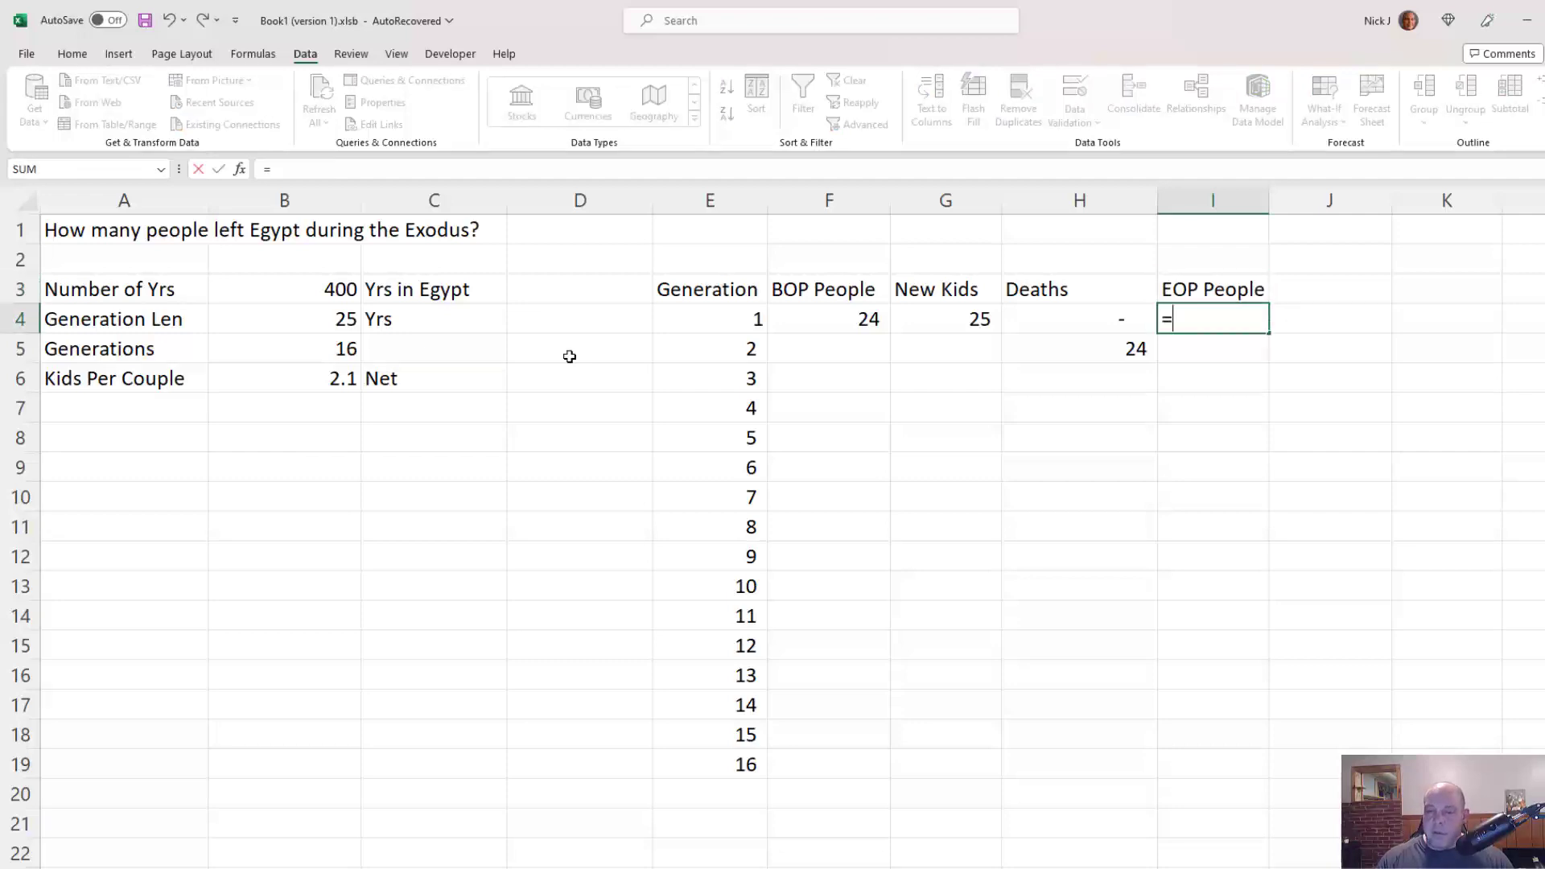
key("Left")
key("Left")
key("Left")
type("+")
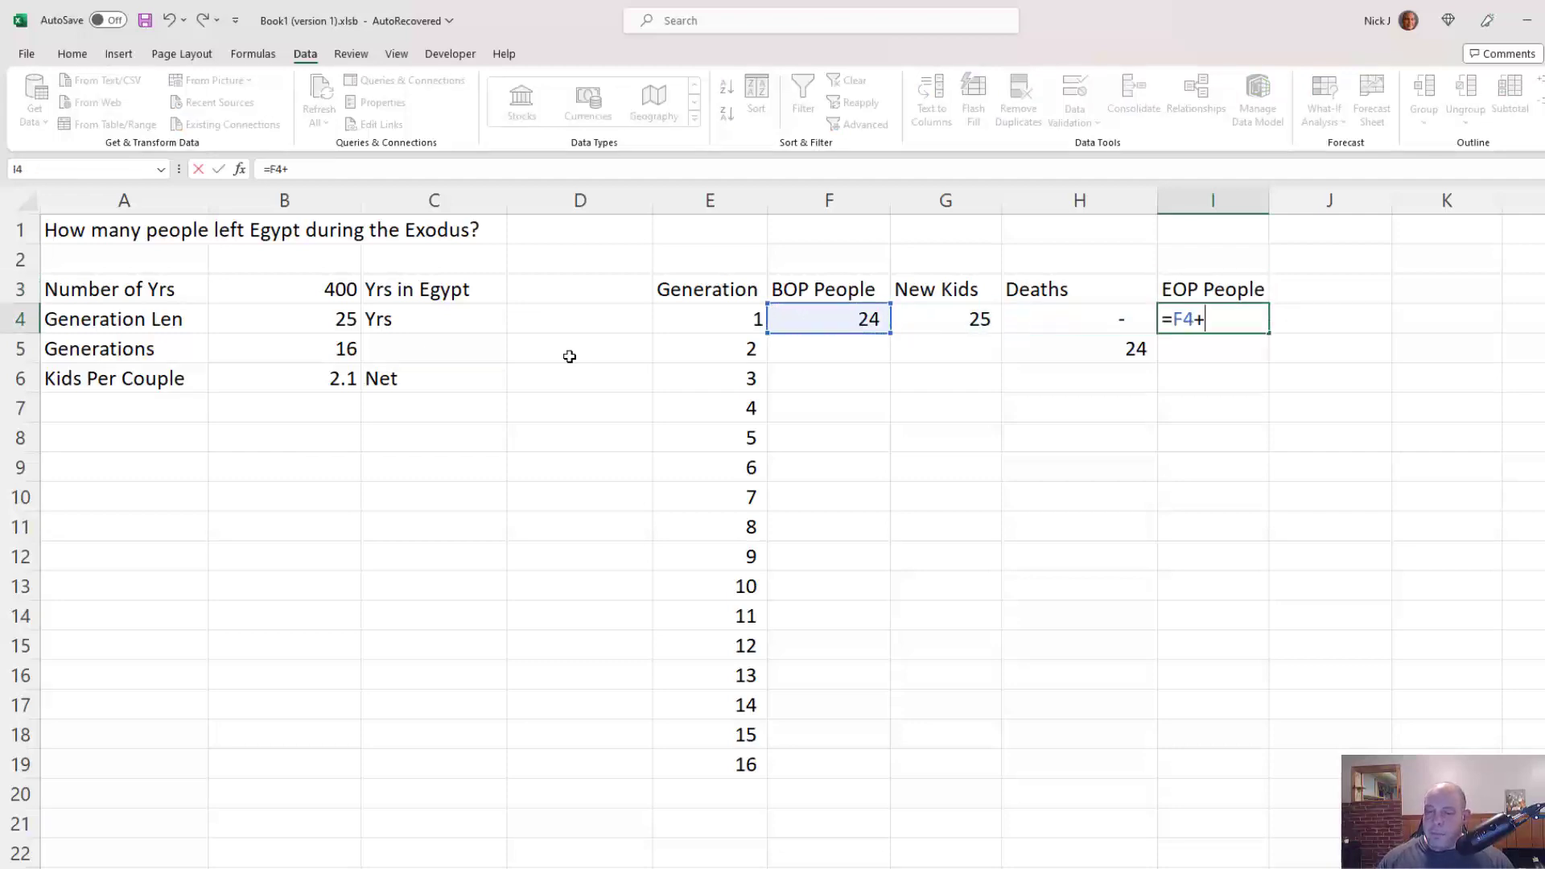
key("Left")
key("Left")
type("-")
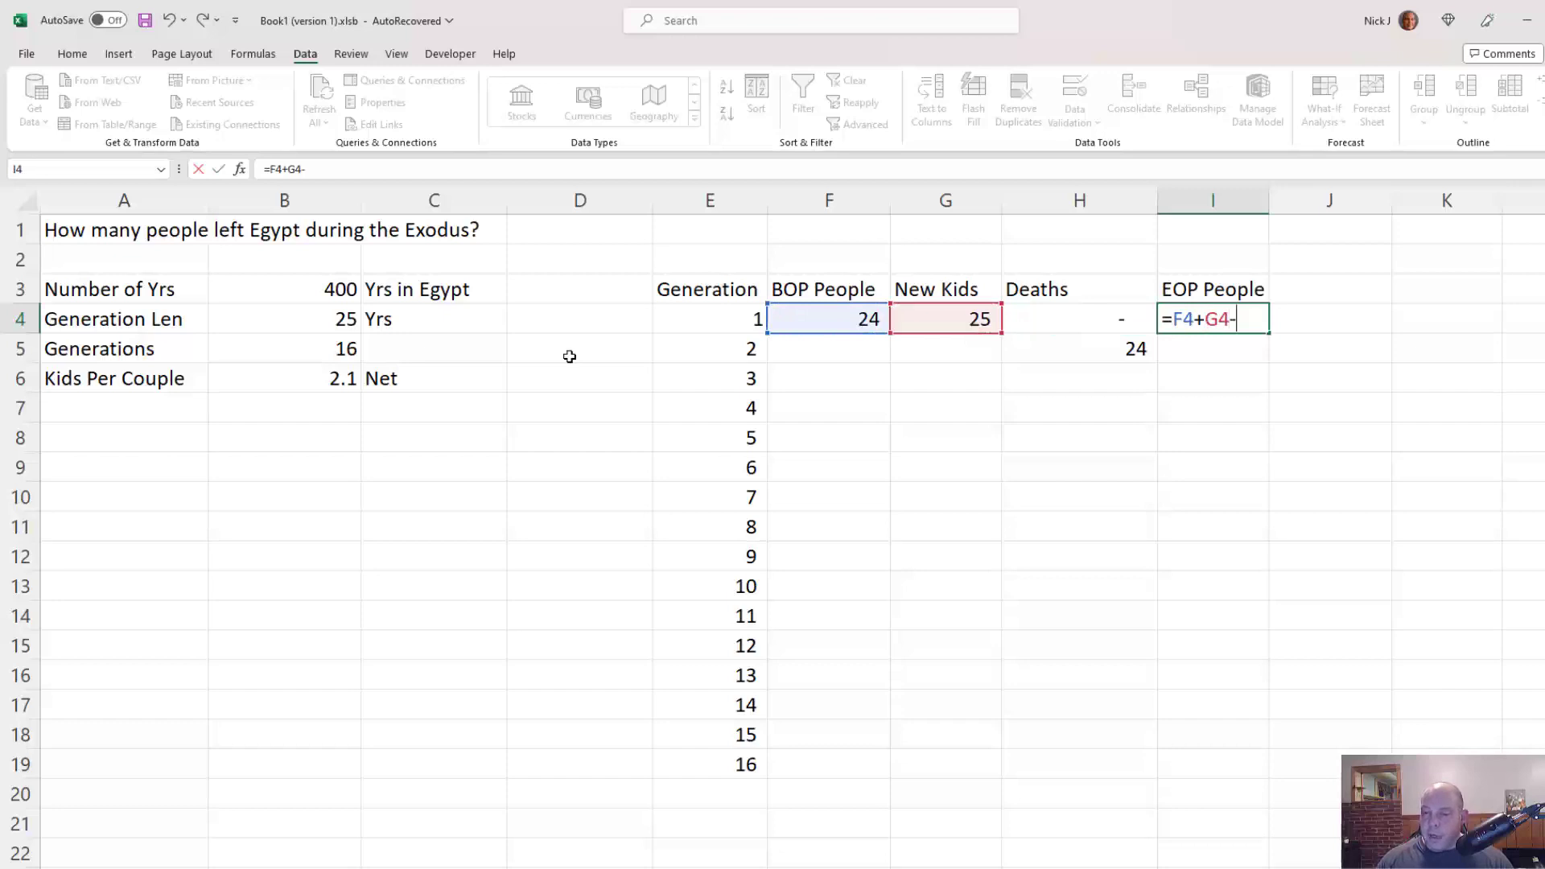
key("Left")
key("Return")
key("Up")
Step: Set the second generation's BOP People in F5 to the first generation's ending people with the formula =I4
key("Left")
key("Left")
key("Left")
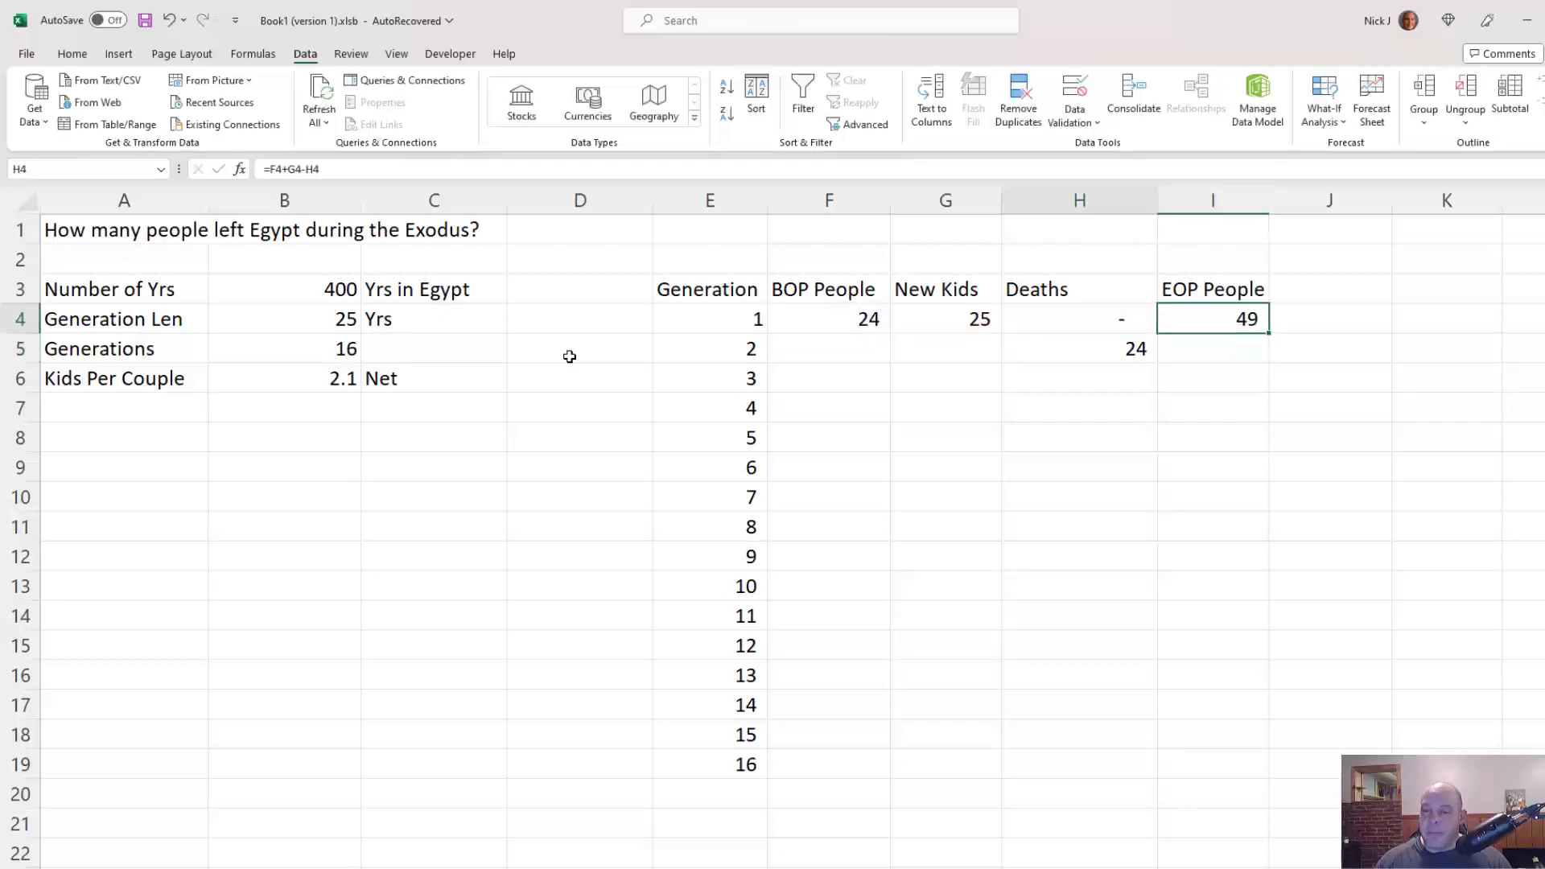
key("Down")
type("=")
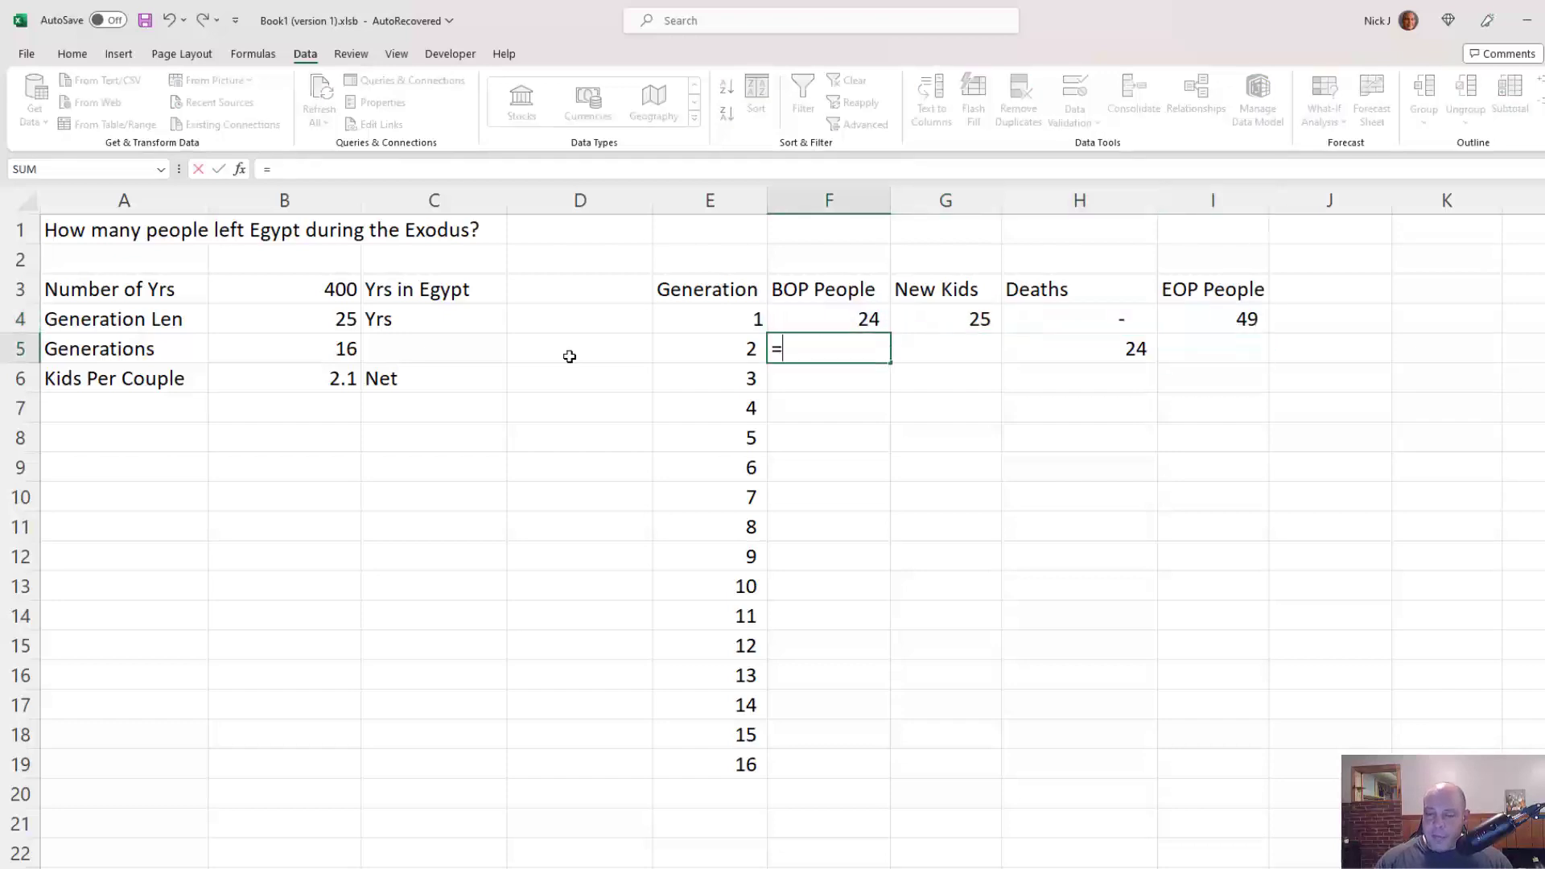
key("Up")
key("Right")
key("Right")
key("Right")
key("Return")
key("Up")
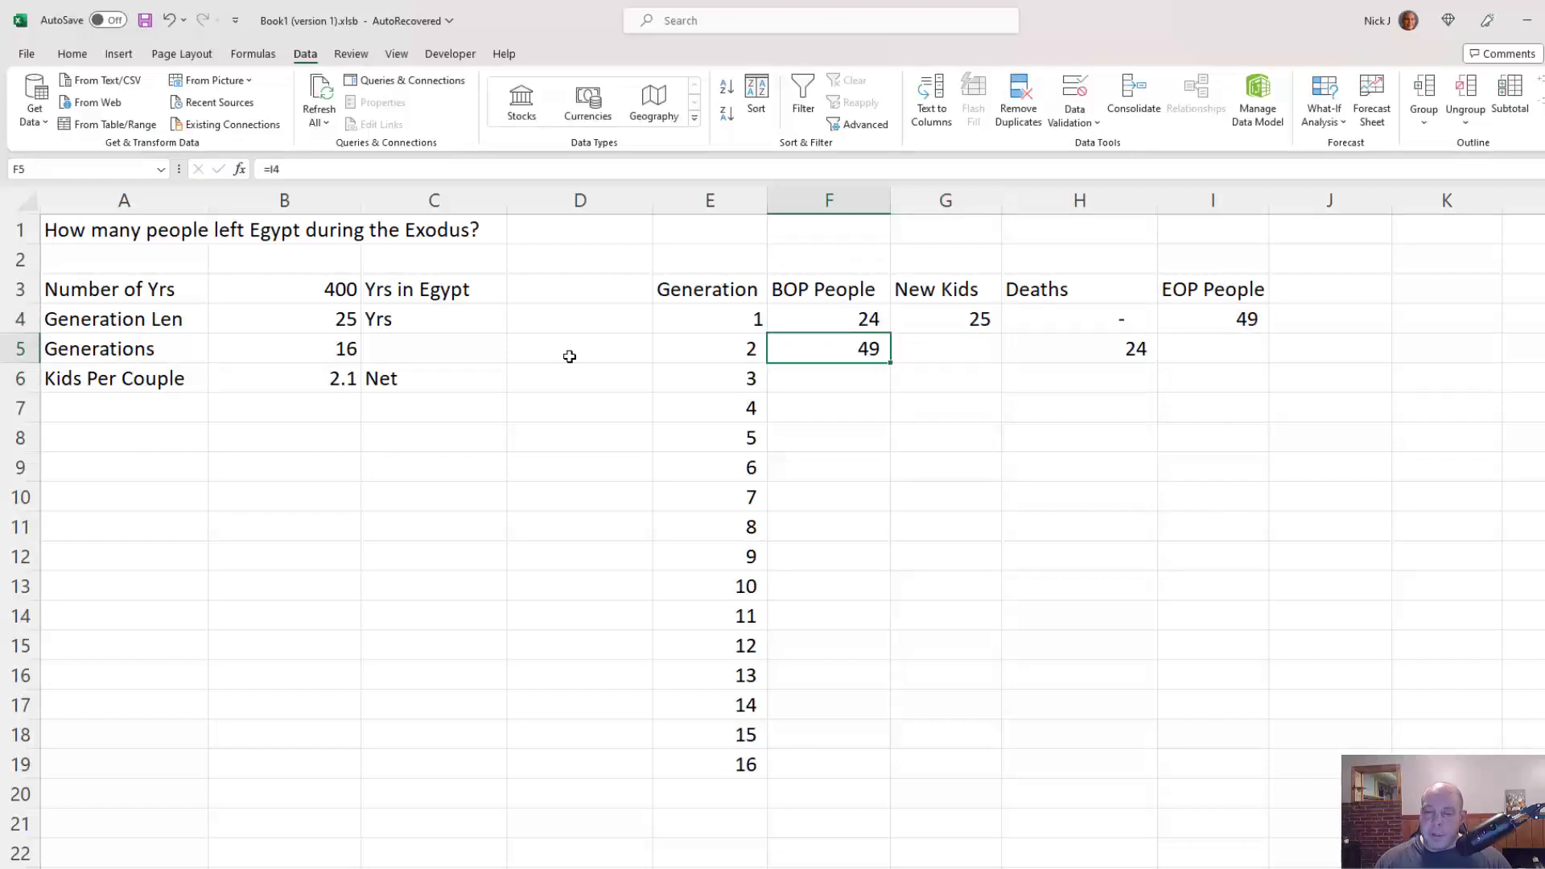
key("Right")
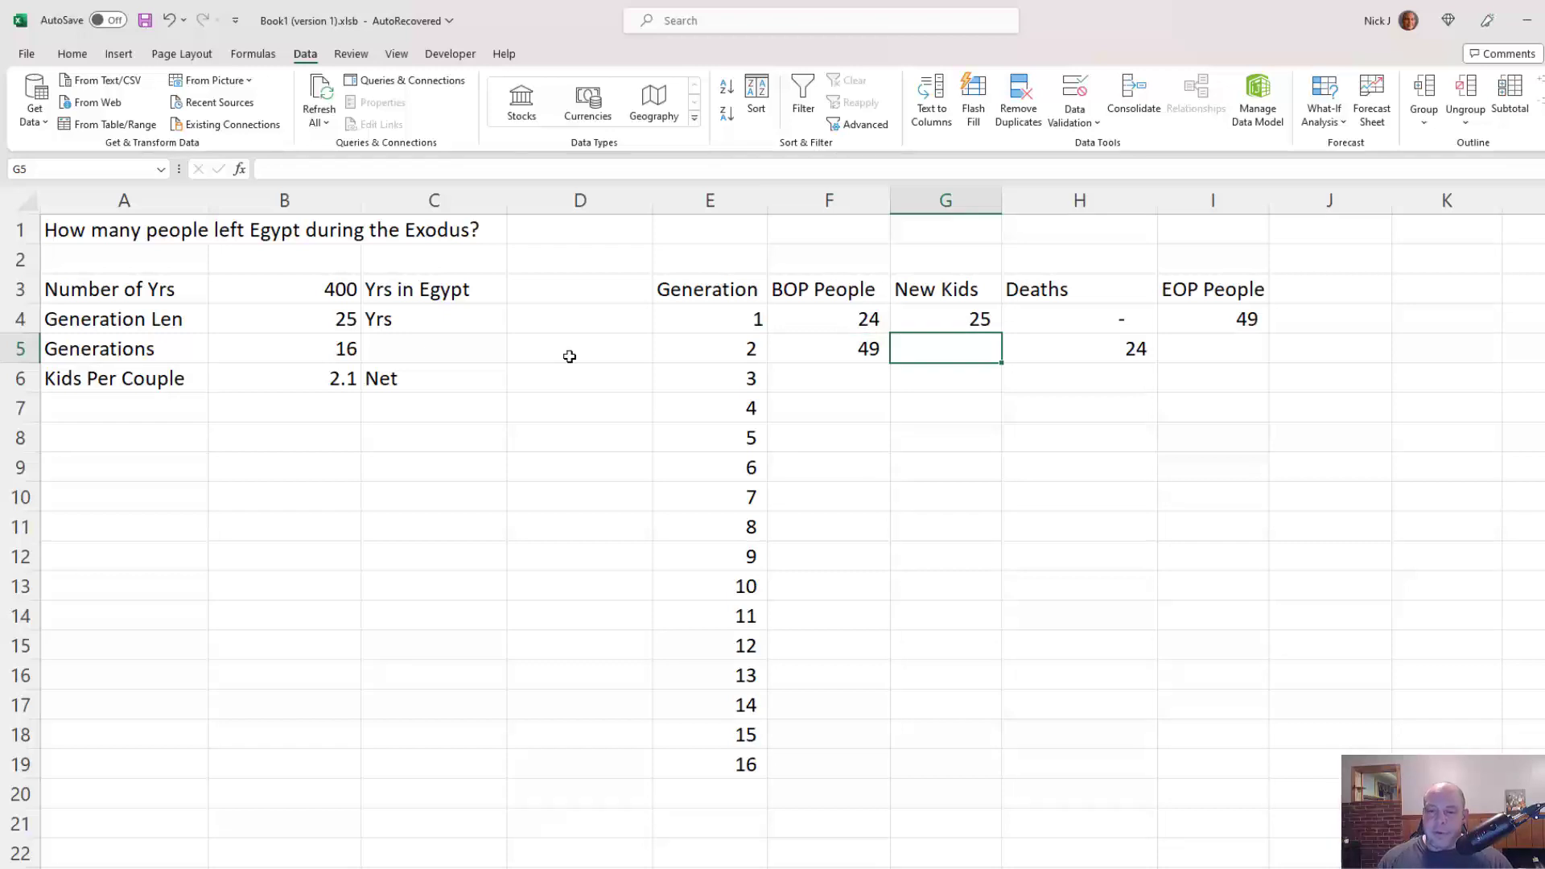
key("Up")
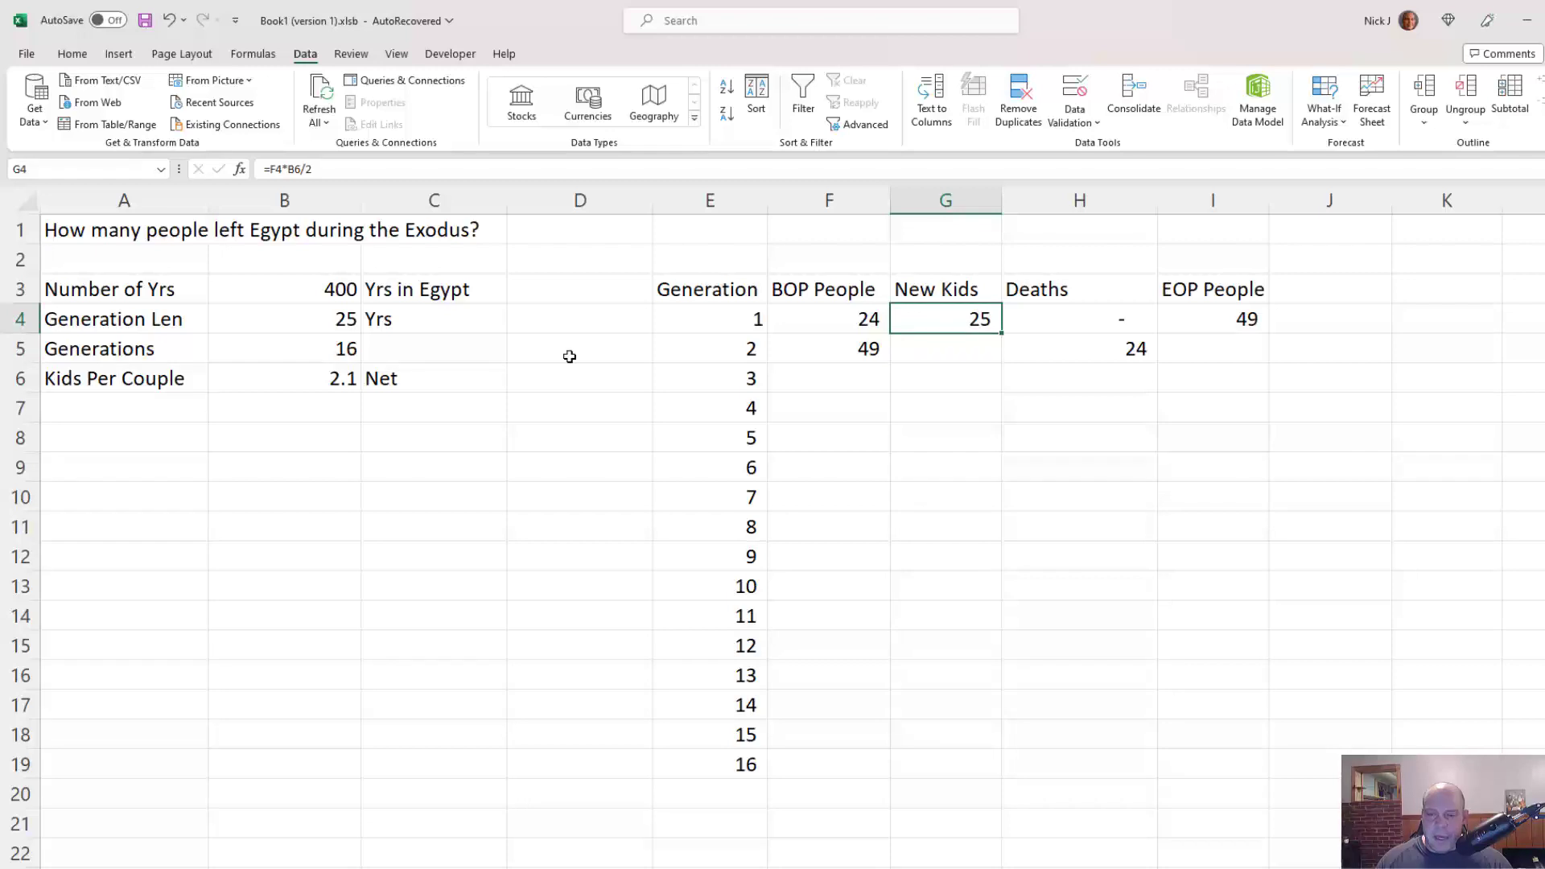
key("Left")
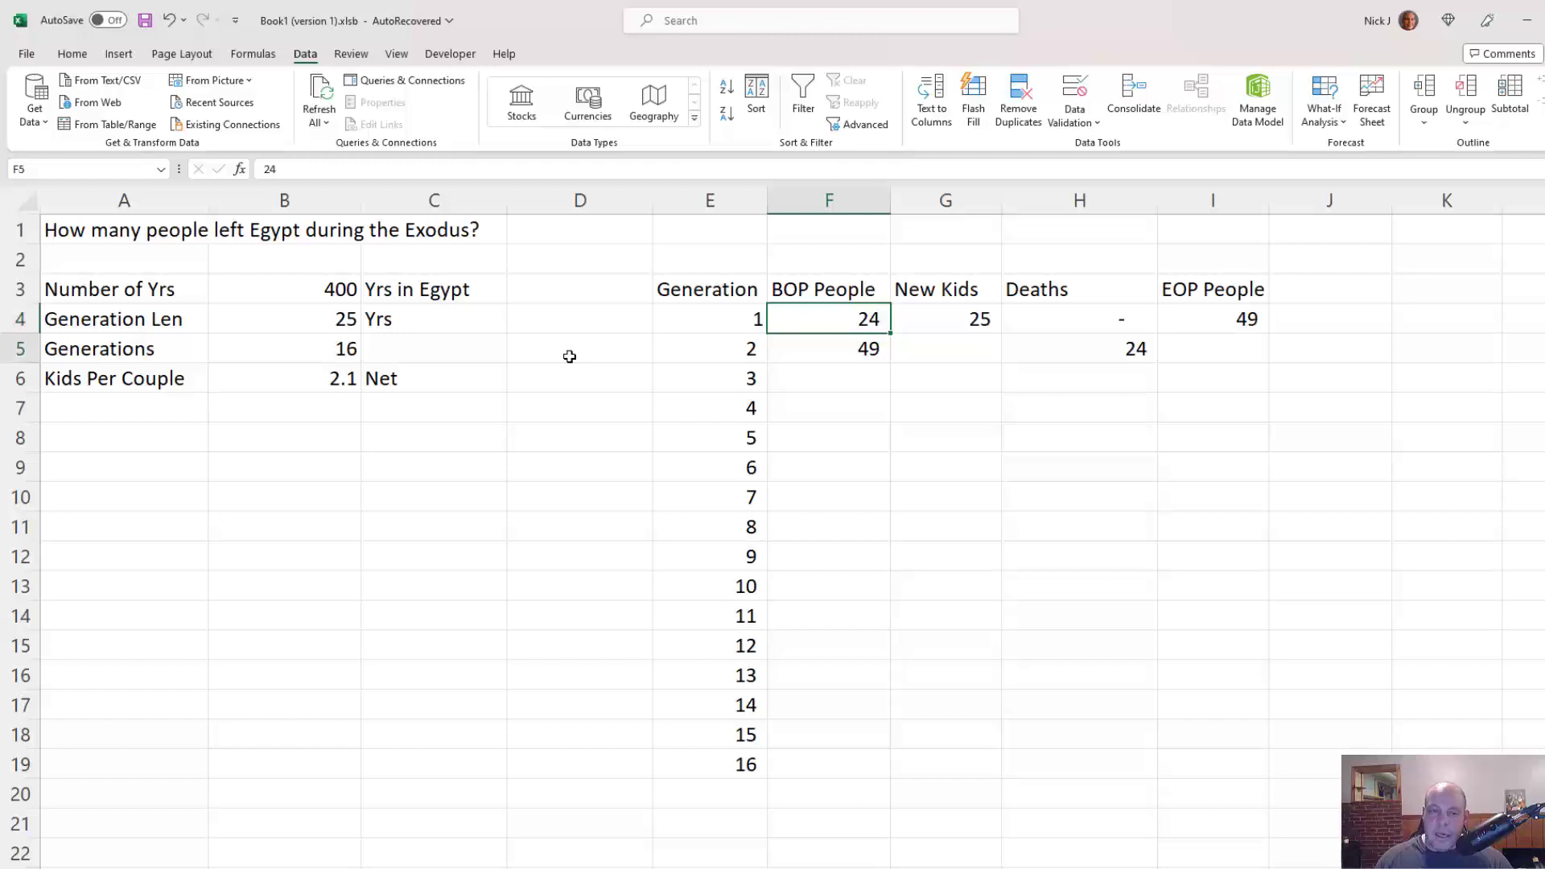
key("Down")
key("Left")
key("Right")
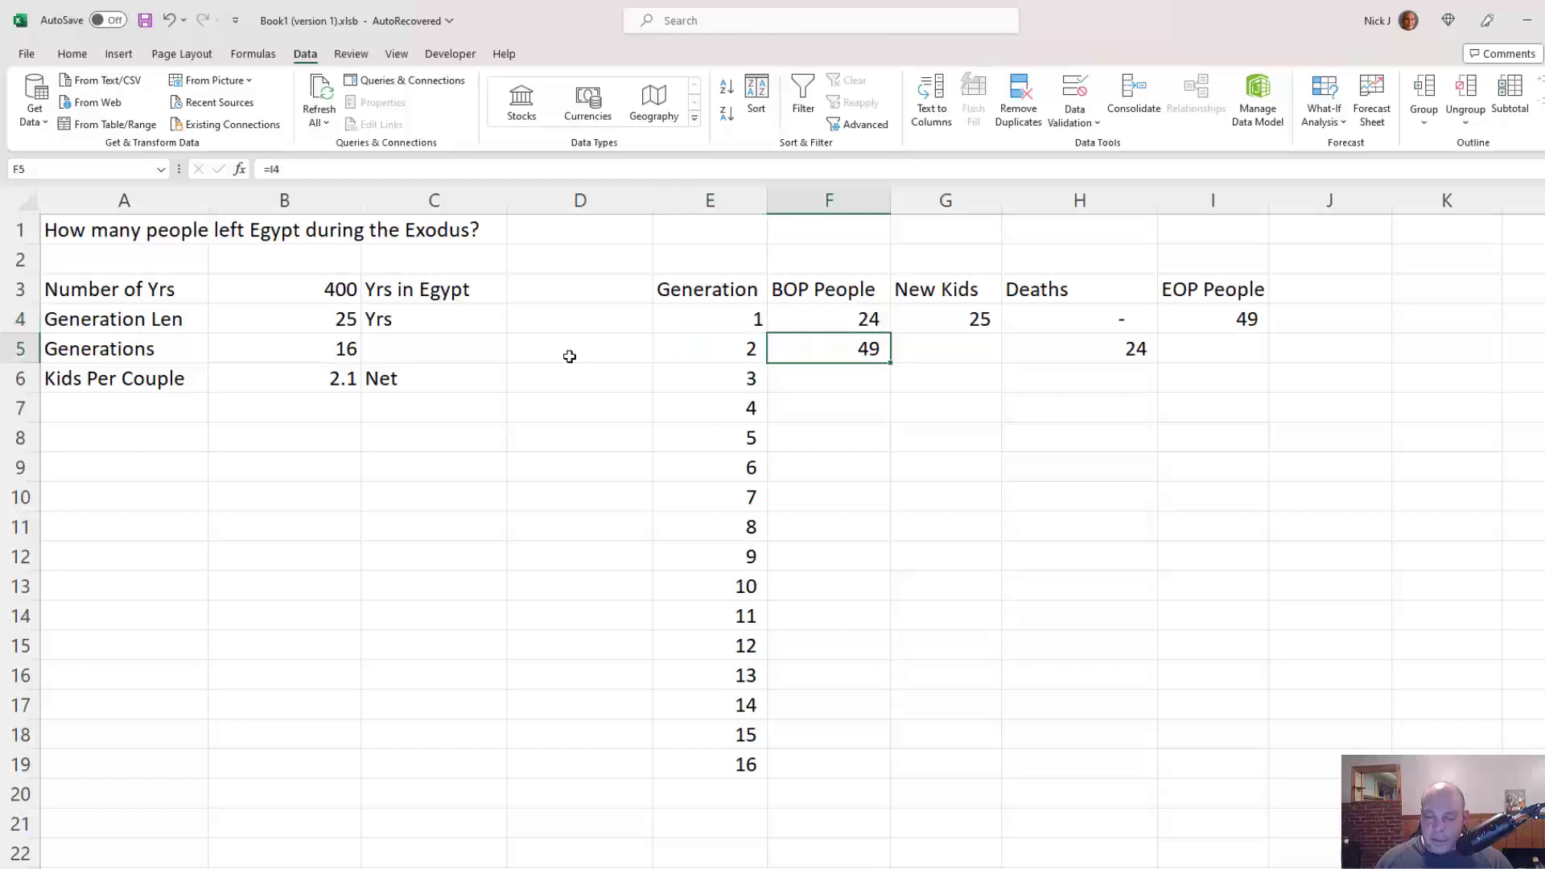
Step: Extend the note beside the Kids Per Couple value in C6 to read "Net per lifetime"
key("Left")
key("Left")
key("Left")
key("Down")
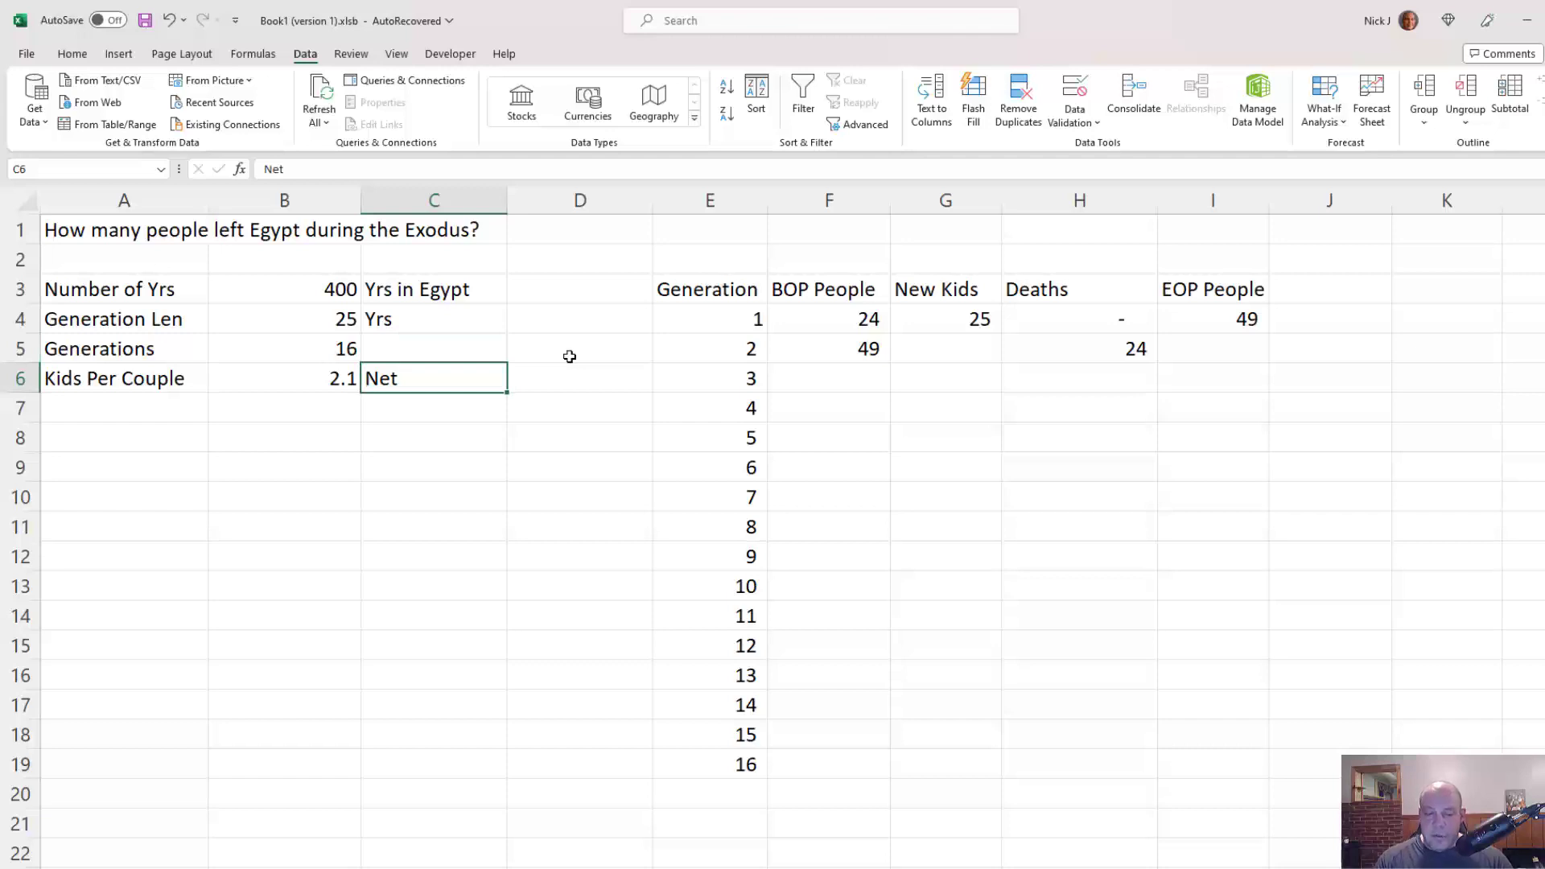
key("F2")
type("pe")
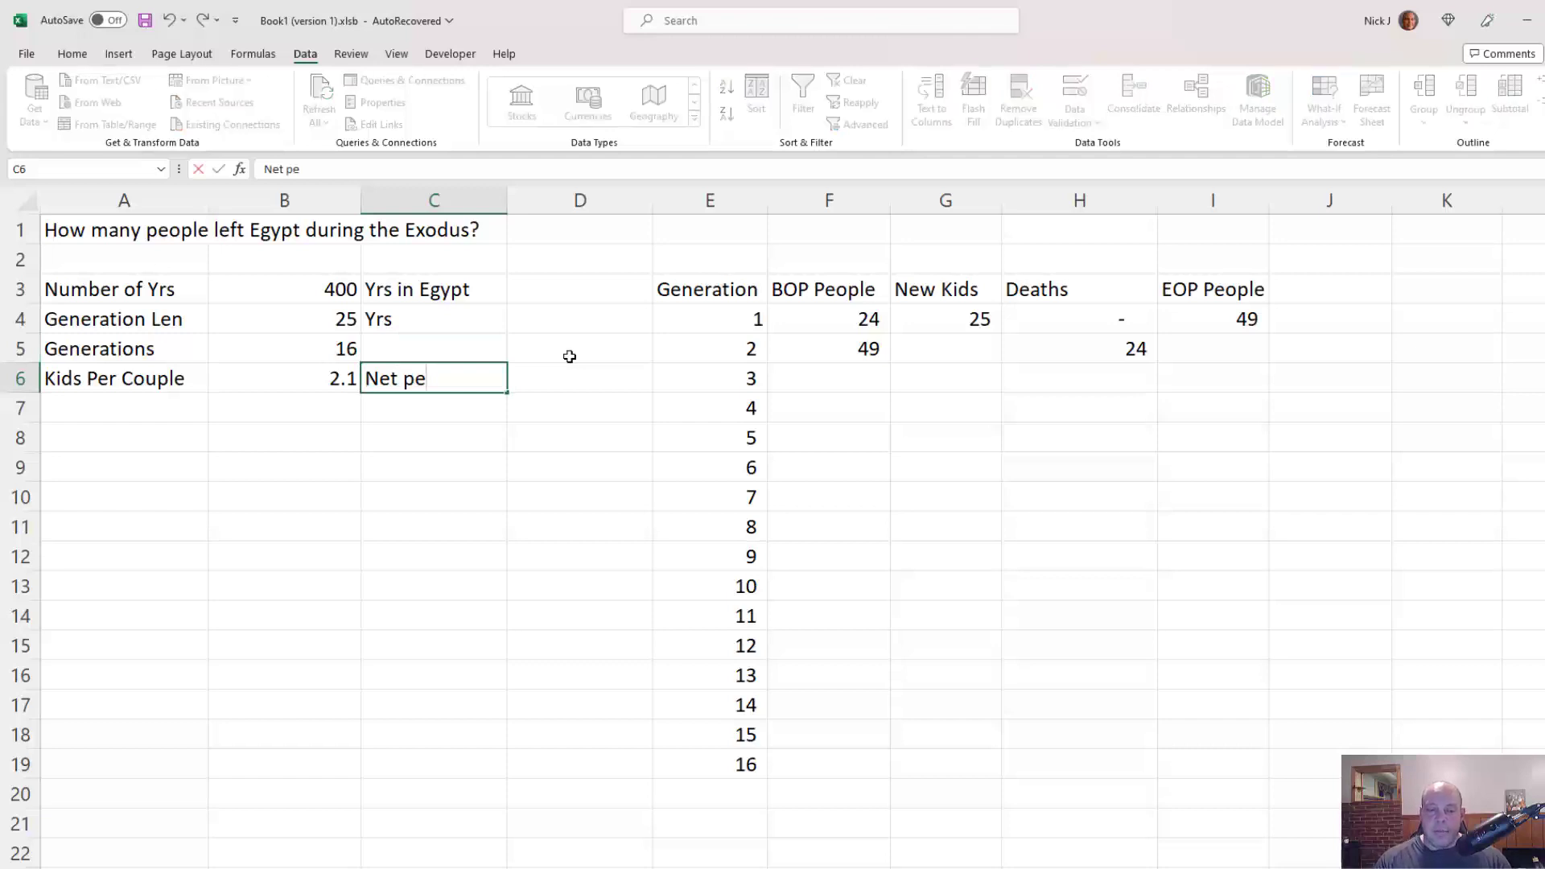
type("r lifetime")
key("Return")
Step: Calculate the second generation's new kids in G5 from the previous generation's kids with the formula =G4*$B$6/2
key("Up")
key("Right")
key("Up")
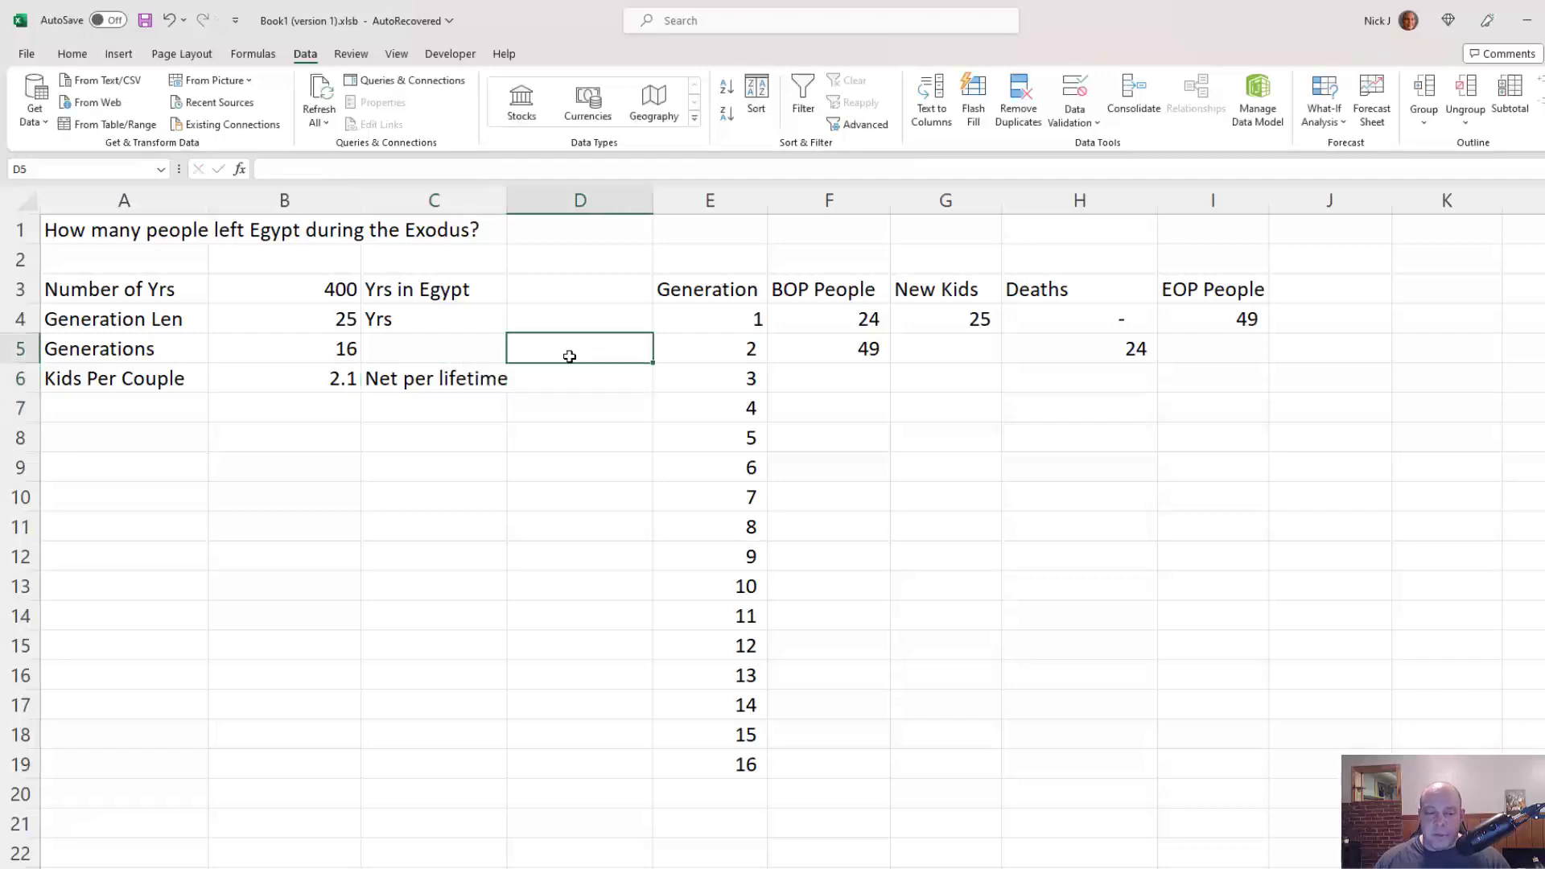
key("Left")
key("Left")
key("Down")
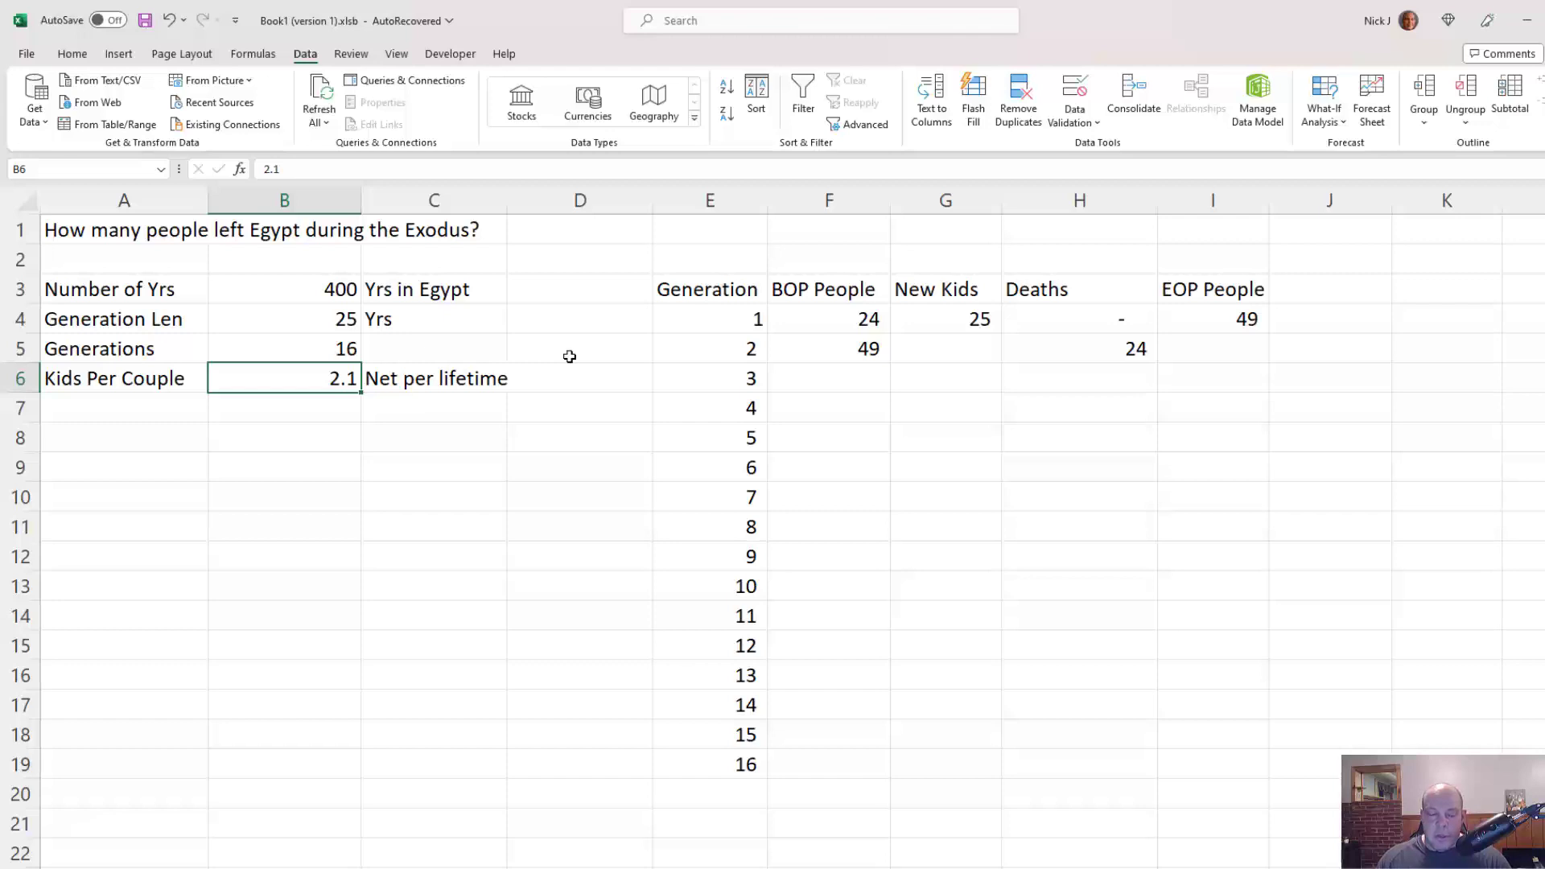
key("Right")
key("Right")
key("Right")
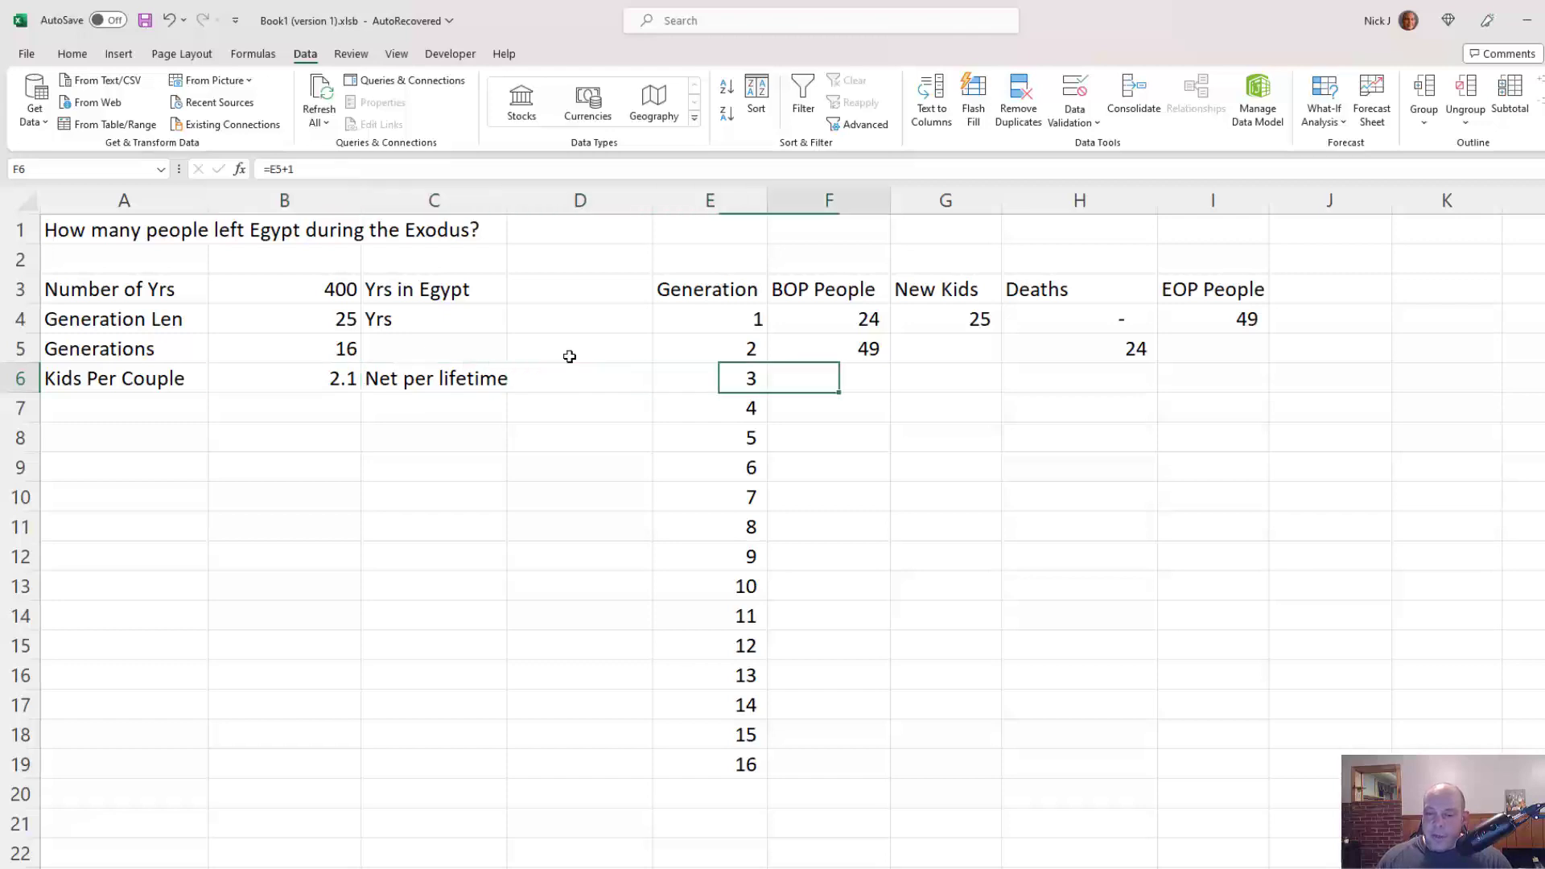
key("Right")
key("Right")
key("Up")
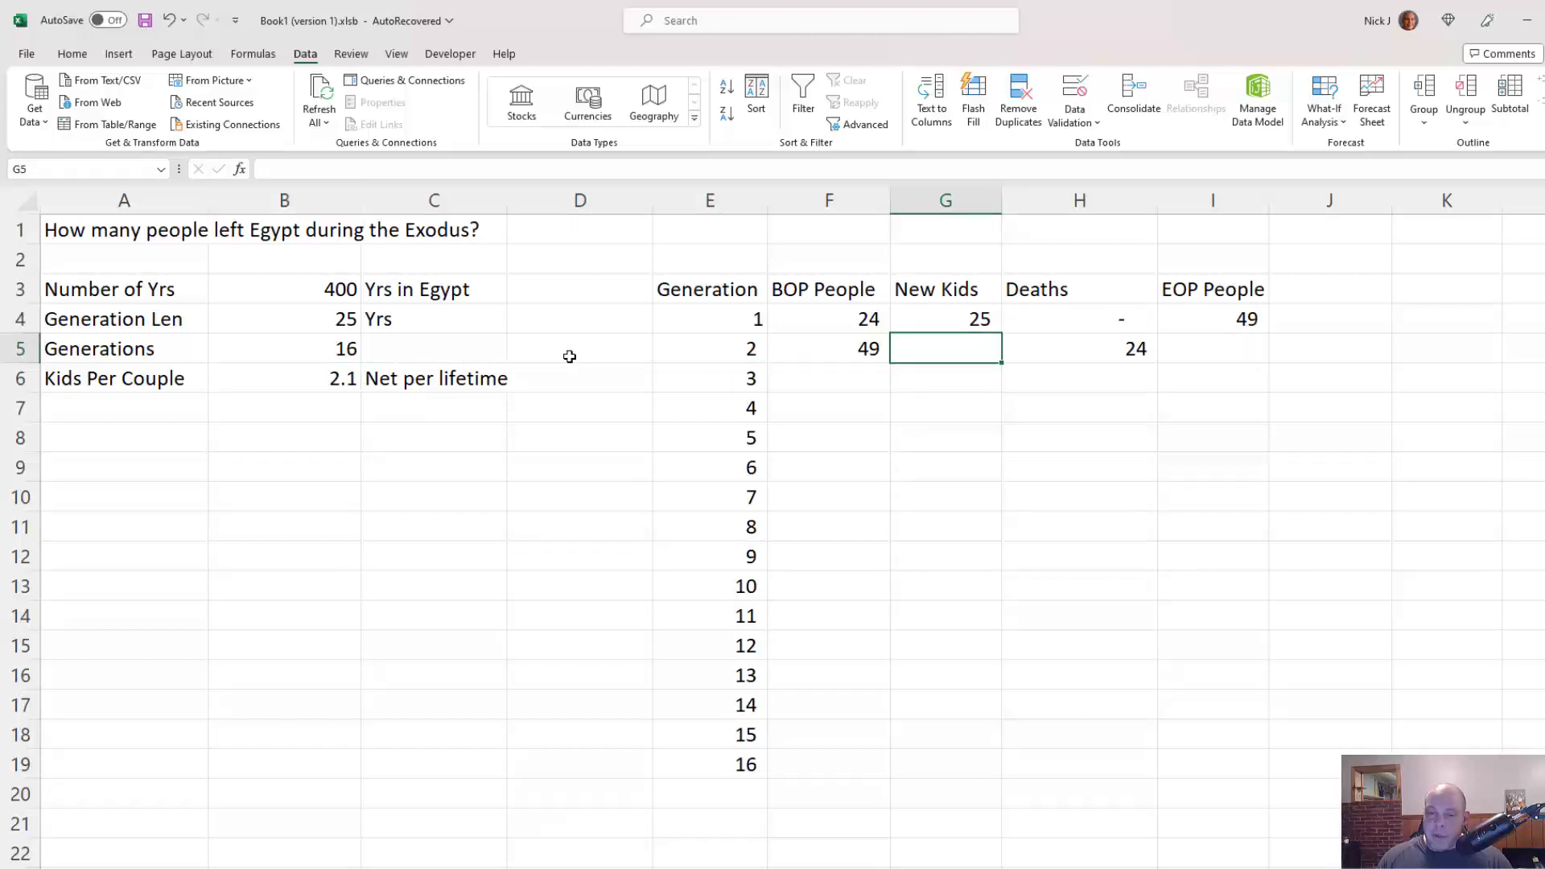
type("=")
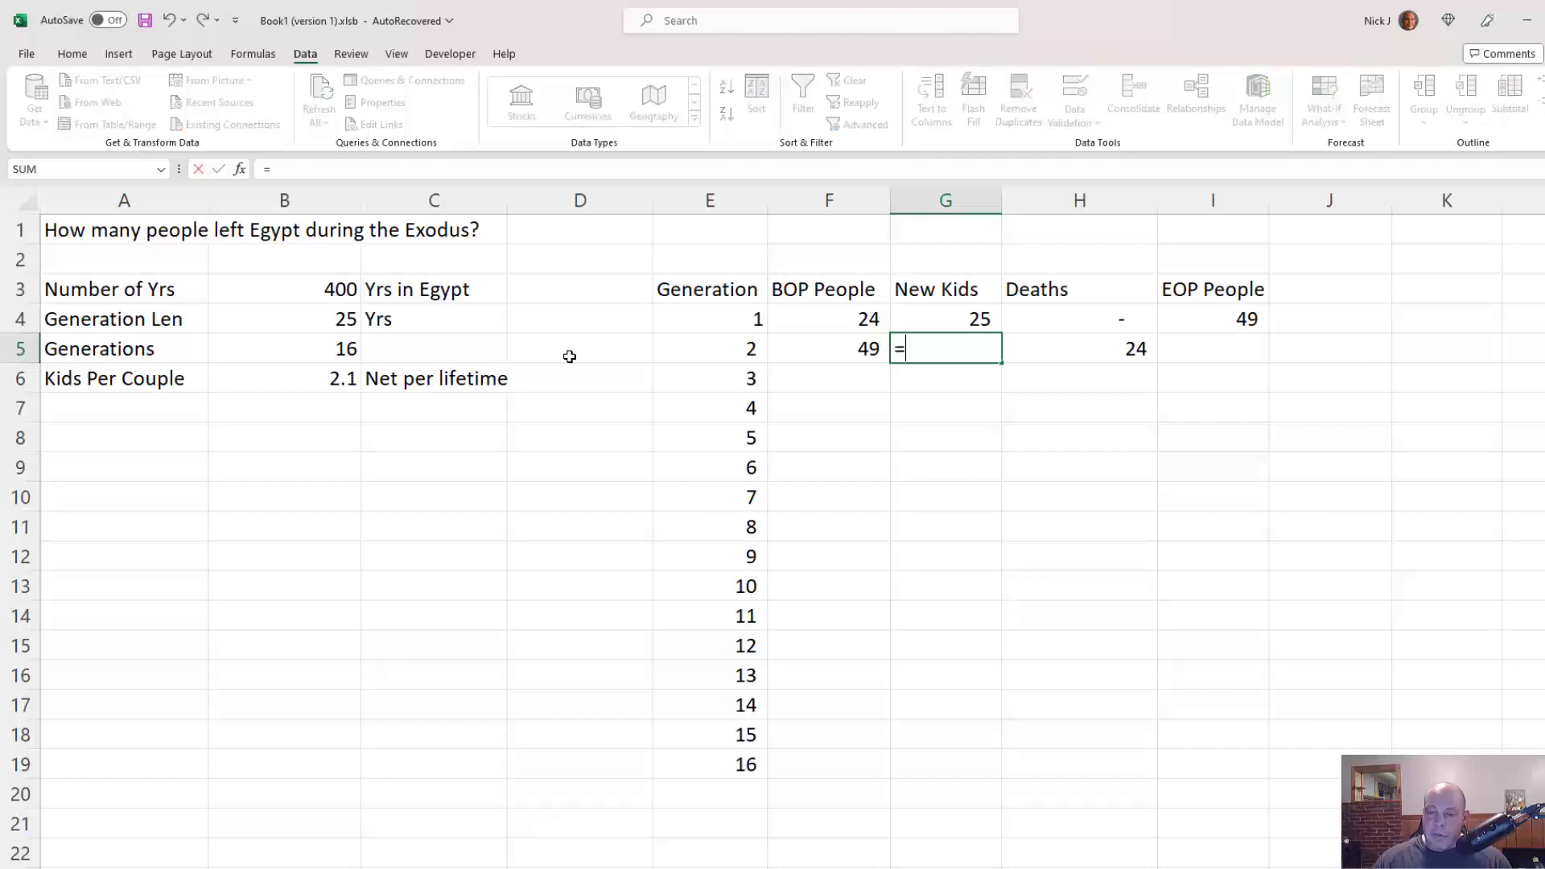
key("Up")
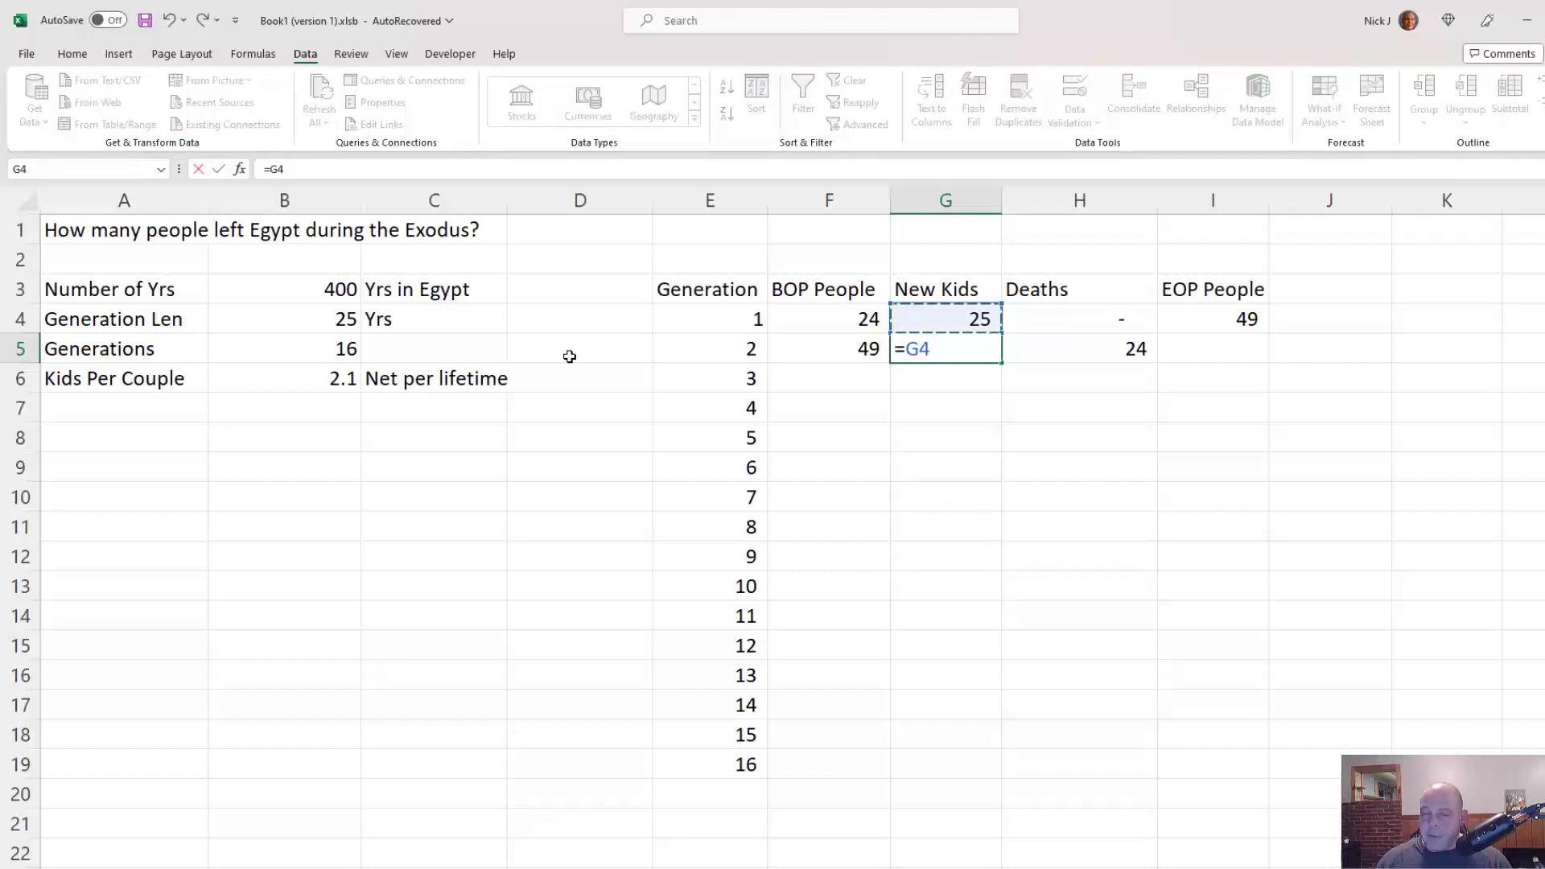
type("*")
key("Left")
key("Left")
key("Left")
key("Left")
key("Left")
key("Down")
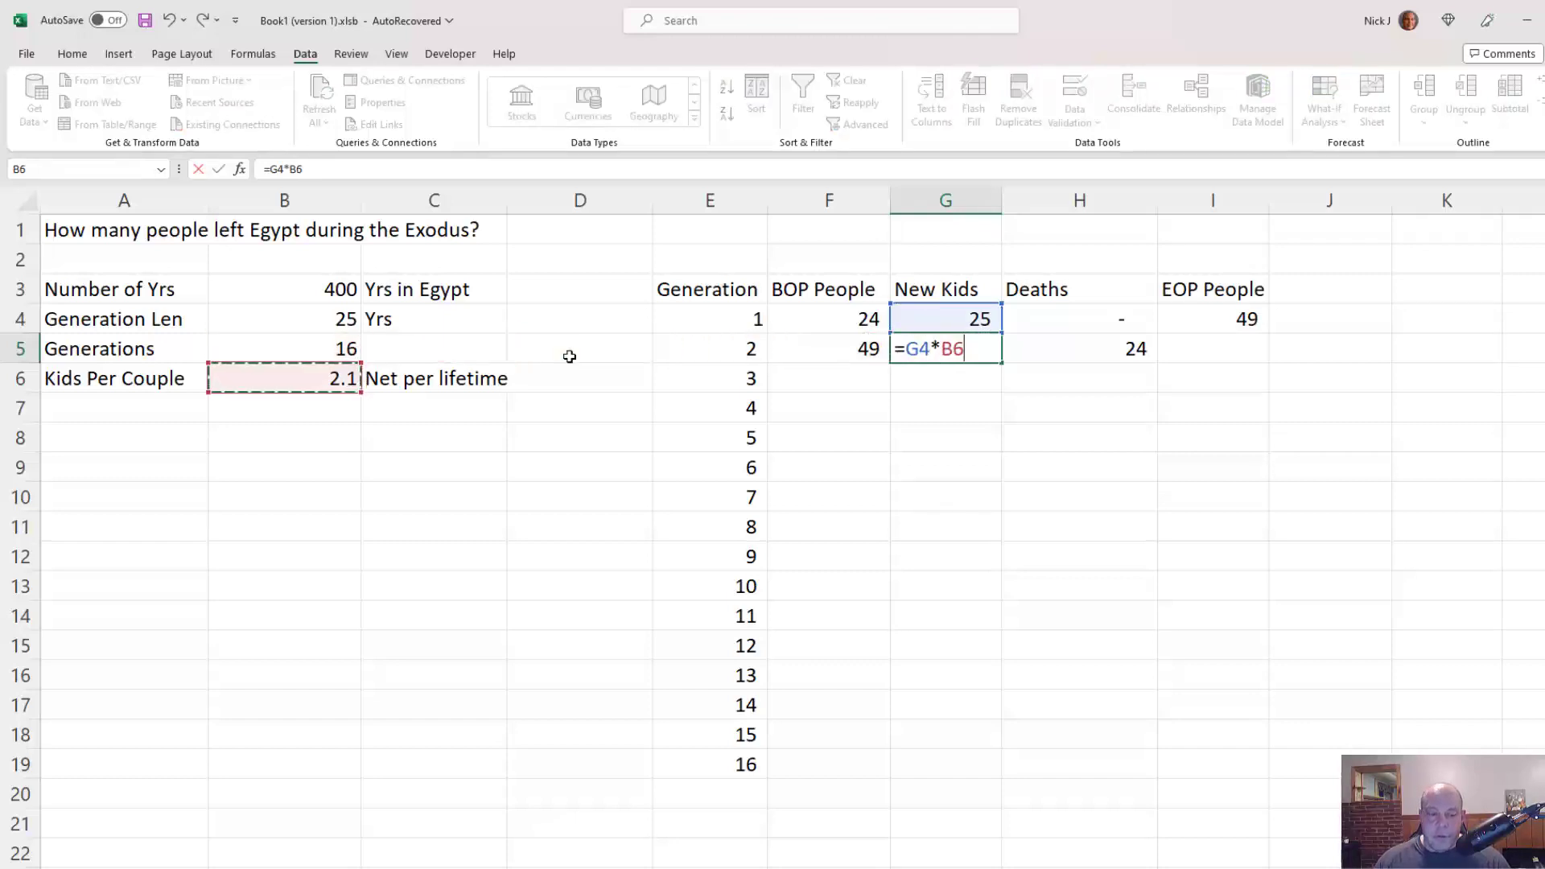
key("F4")
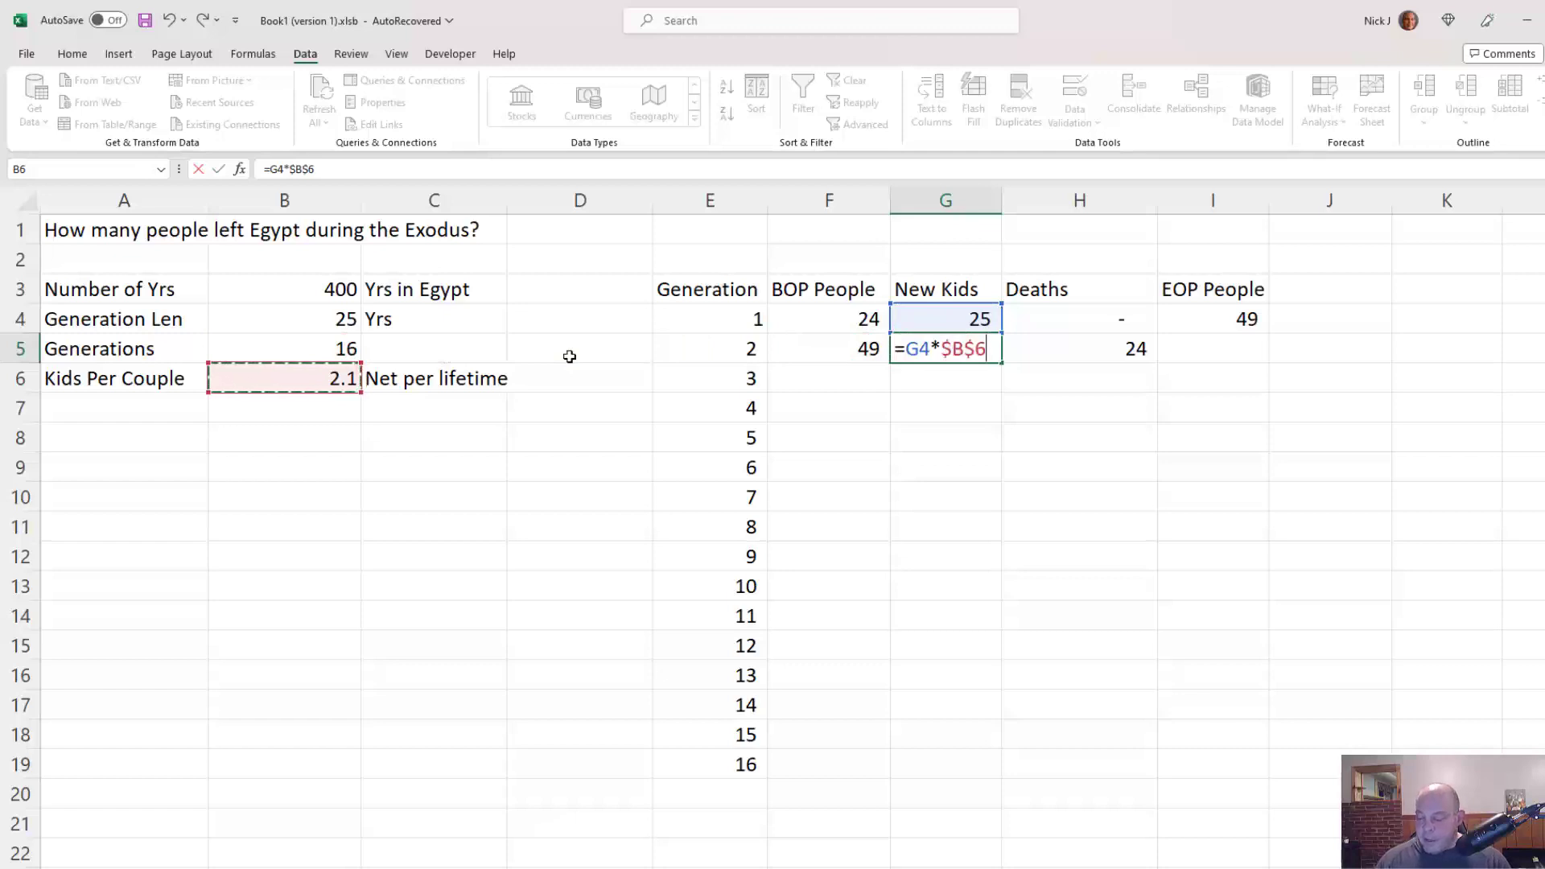
type("/2")
key("Return")
key("Up")
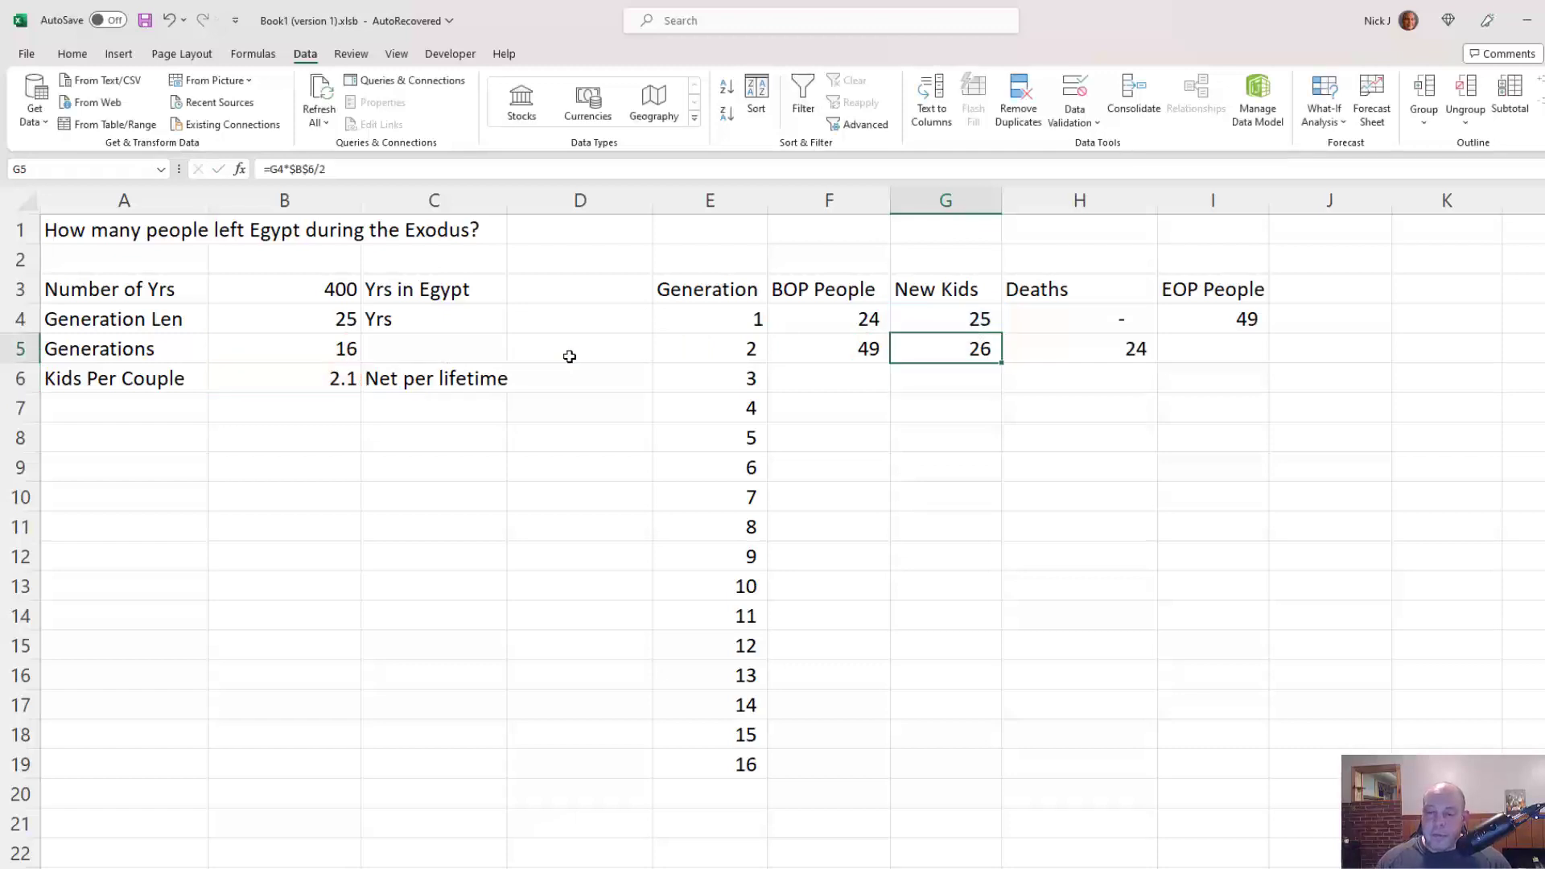
Step: Examine the starting people, new kids and deaths formulas for the first two generations
key("Up")
key("Down")
key("Left")
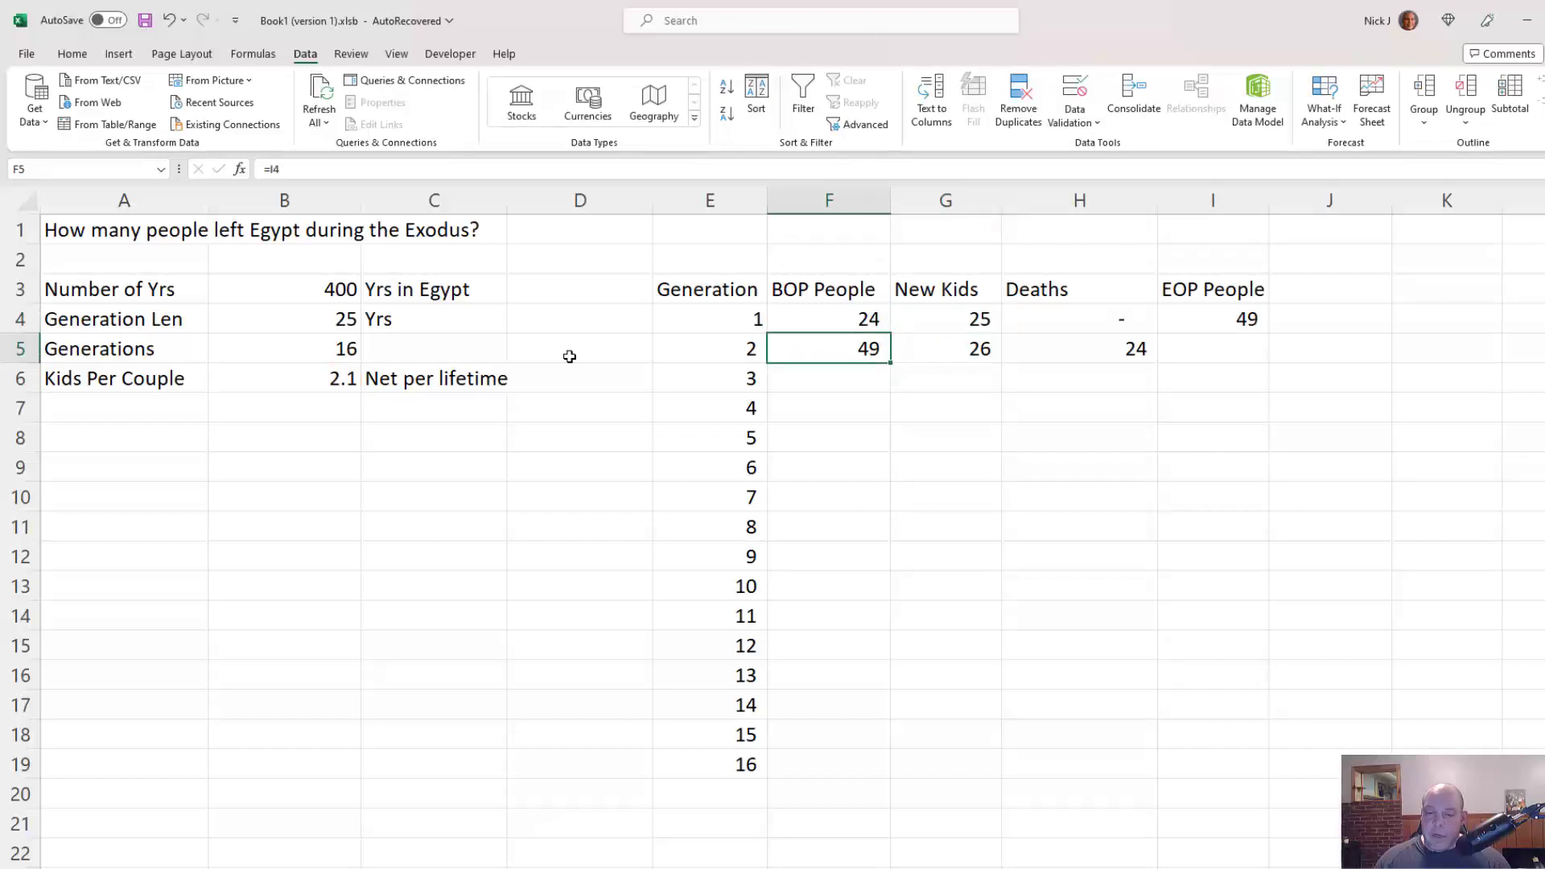
key("Right")
key("Right")
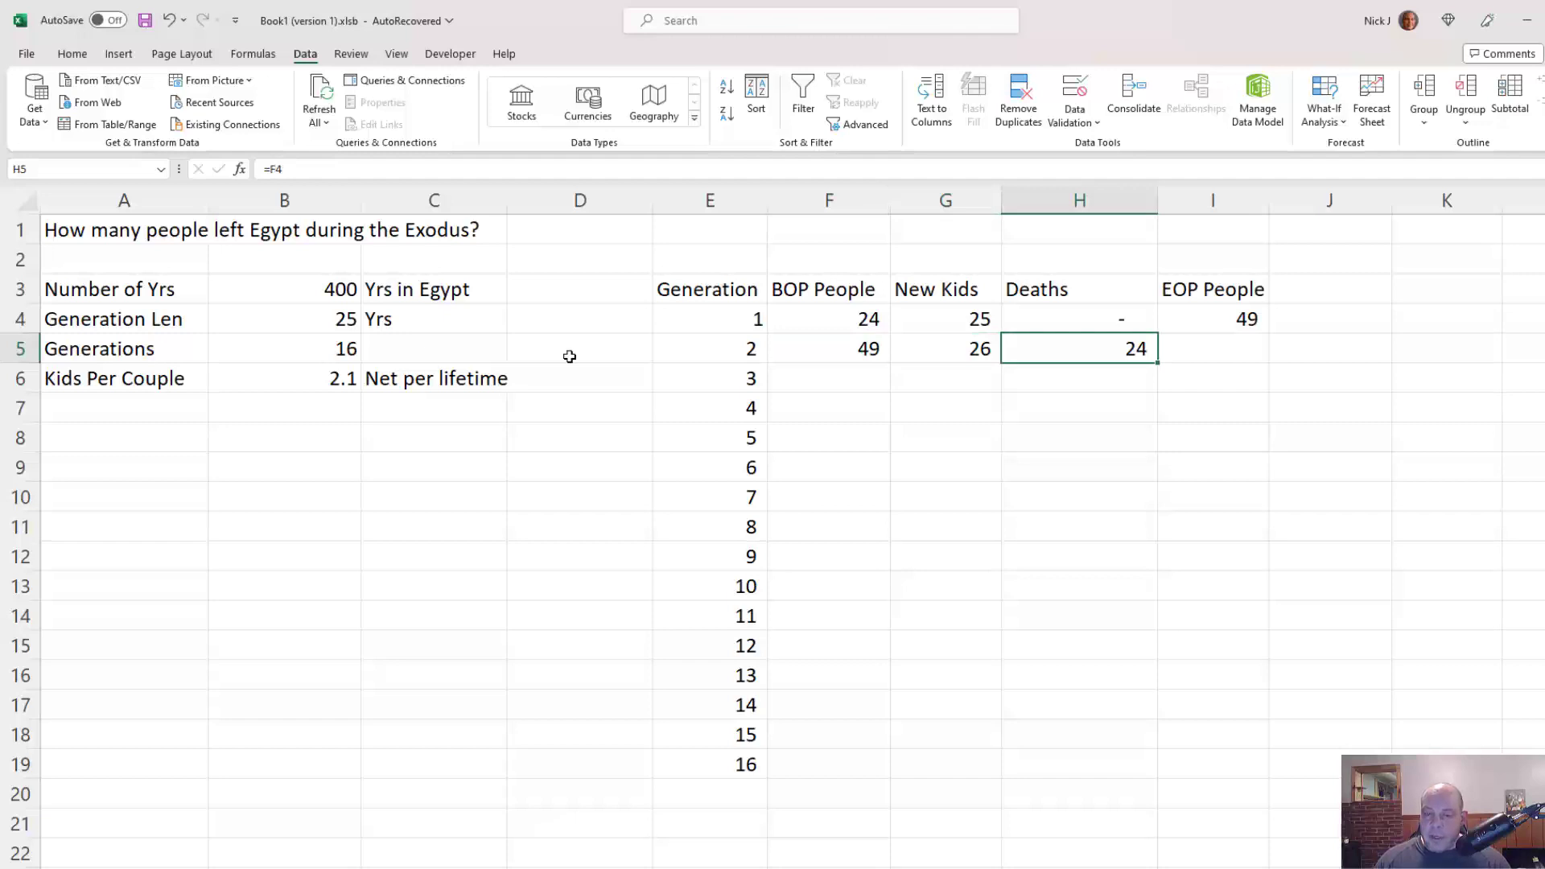
key("Left")
key("Left")
key("Up")
key("Right")
key("Down")
key("Right")
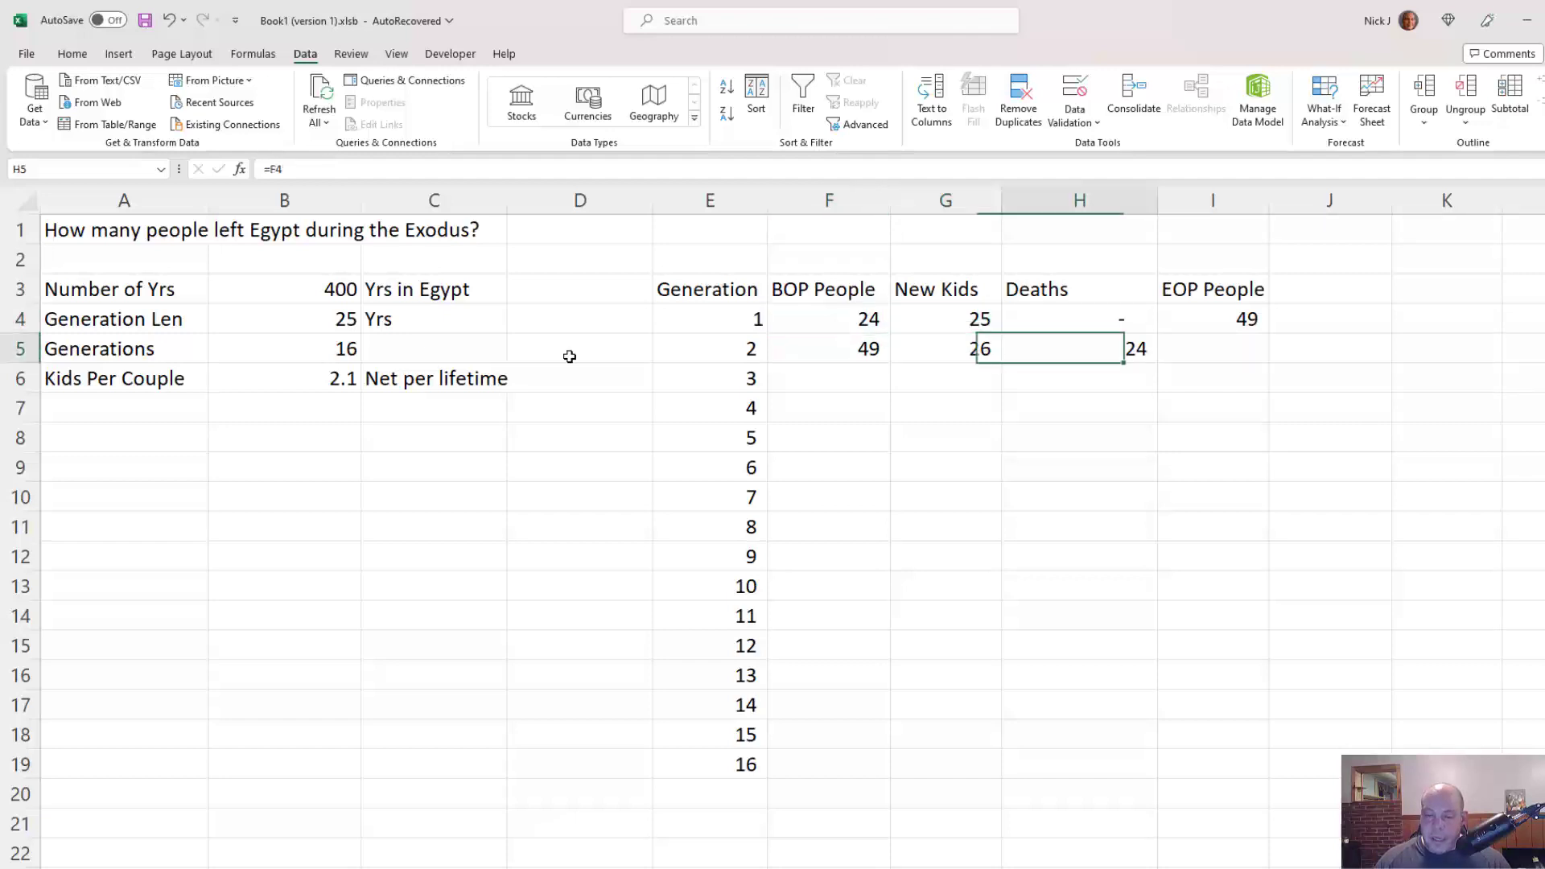
Step: Copy the EOP People formula from I4 into I5 for the second generation
key("Right")
key("Up")
key("ctrl+c")
key("Down")
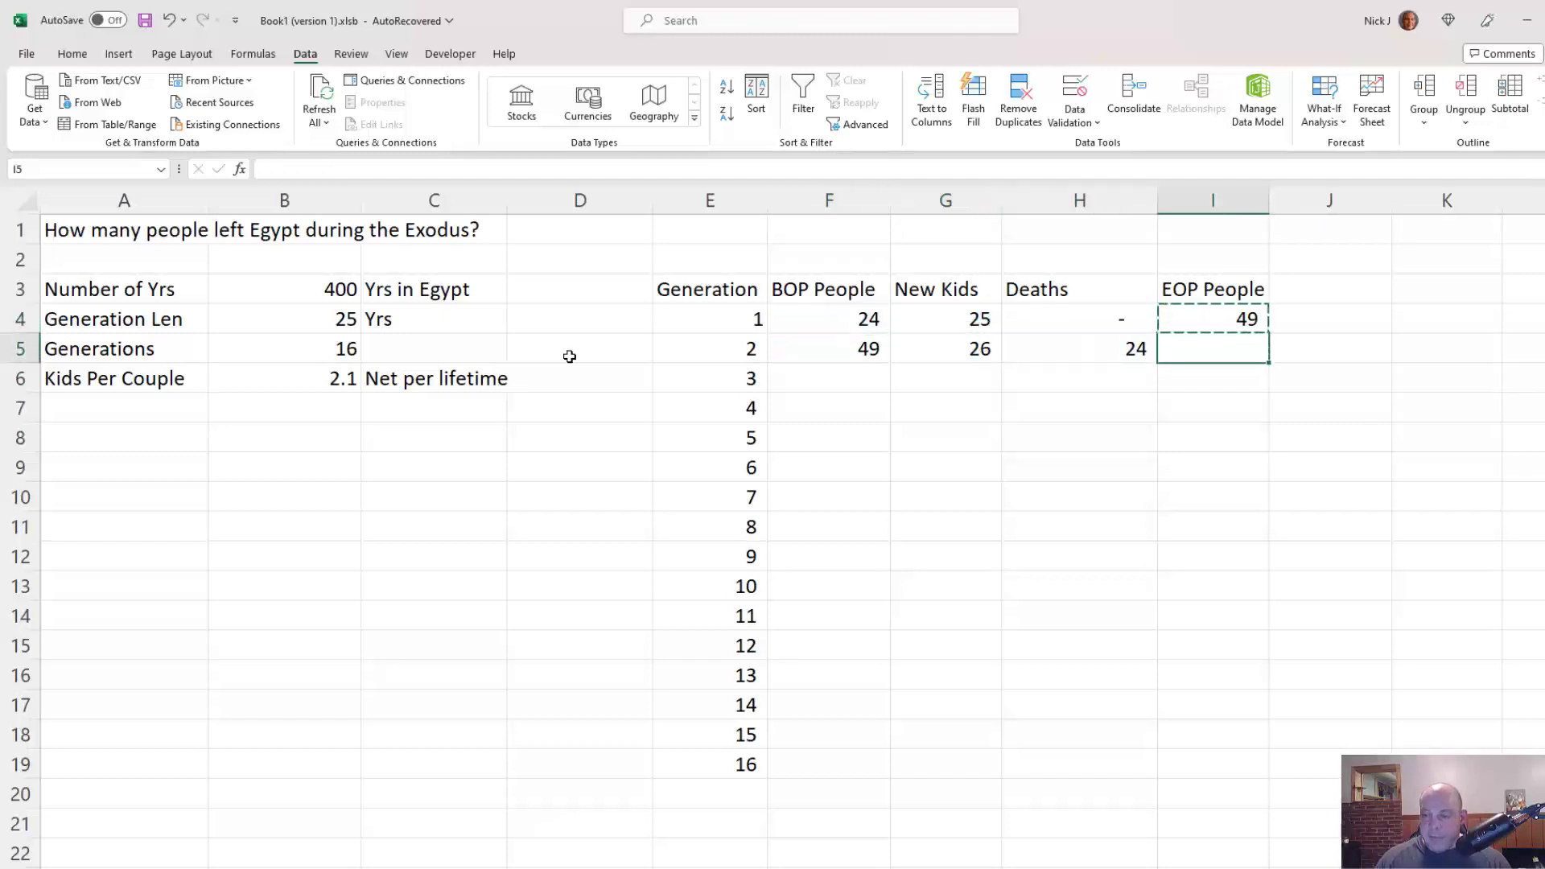
key("ctrl+v")
key("shift+Left")
key("shift+Left")
key("shift+Left")
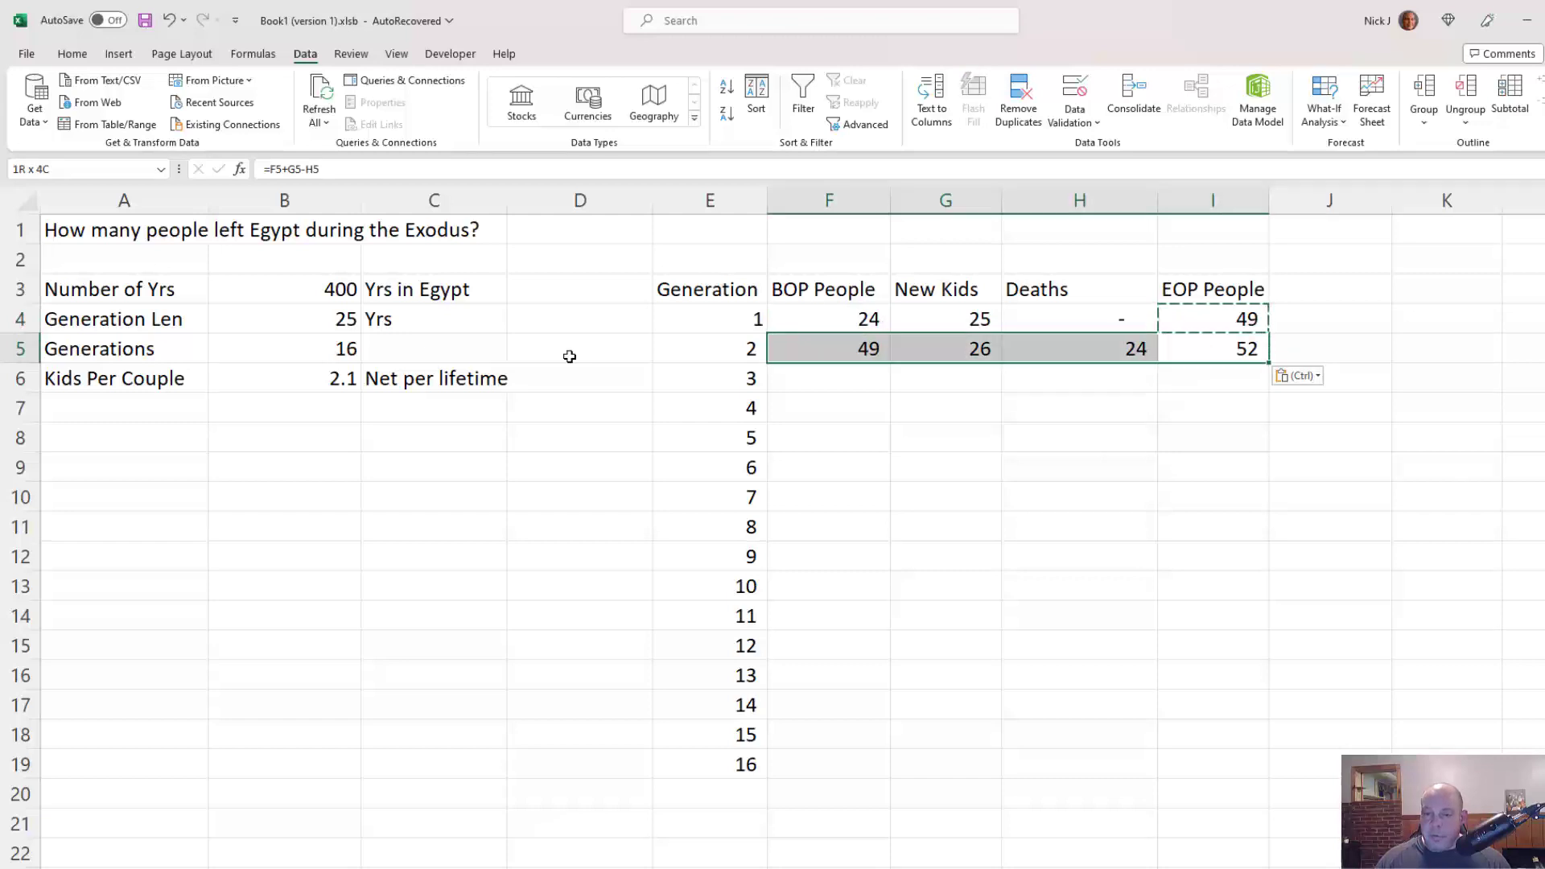
key("ctrl+c")
key("Down")
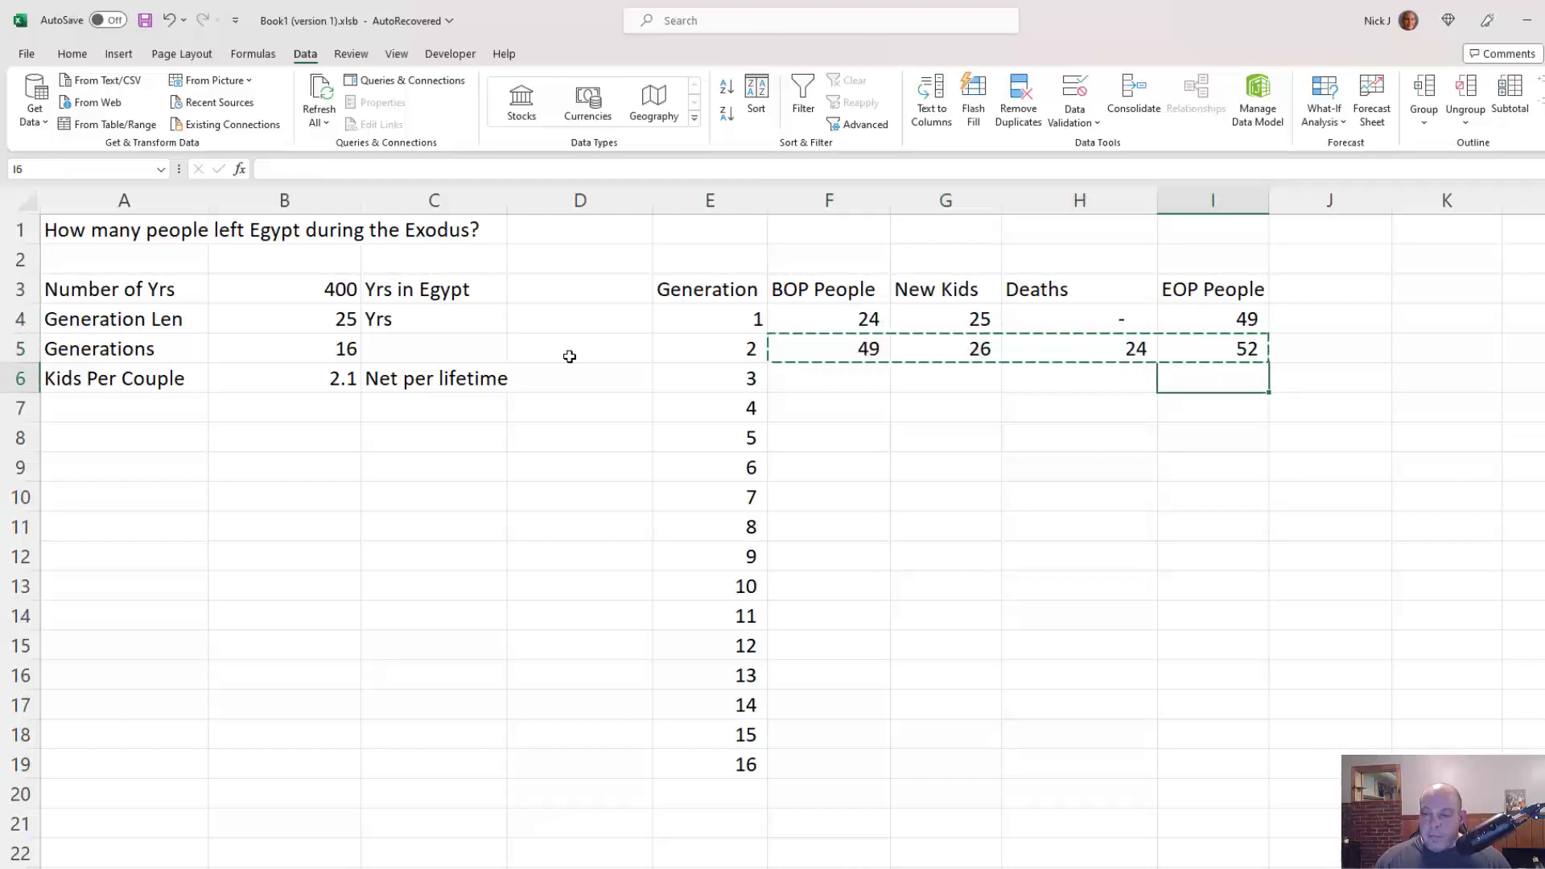
key("Up")
key("Escape")
Step: Fill the second generation's formulas in F5:I5 down through generation 16 in row 19
key("shift+Left")
key("shift+Left")
key("shift+Left")
key("shift+Left")
key("shift+Right")
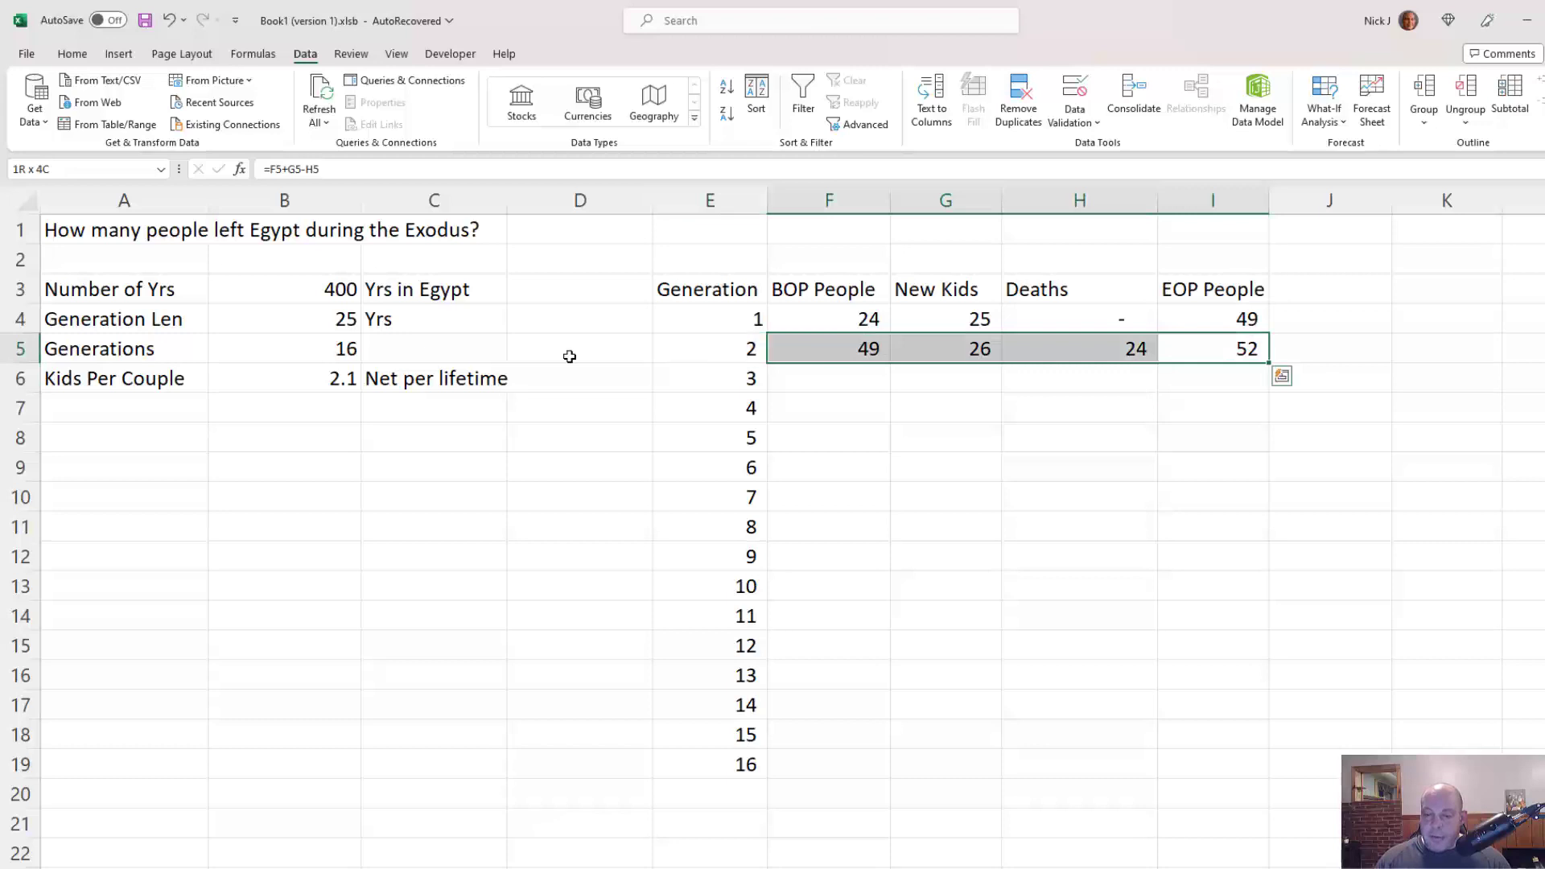
key("shift+Down")
key("shift+Down")
key("shift+Down")
key("shift+Down")
key("shift+Down")
key("shift+Down")
key("shift+Down")
key("shift+Down")
key("shift+Down")
key("shift+Down")
key("shift+Down")
key("shift+Down")
key("shift+Down")
key("shift+Down")
key("ctrl+v")
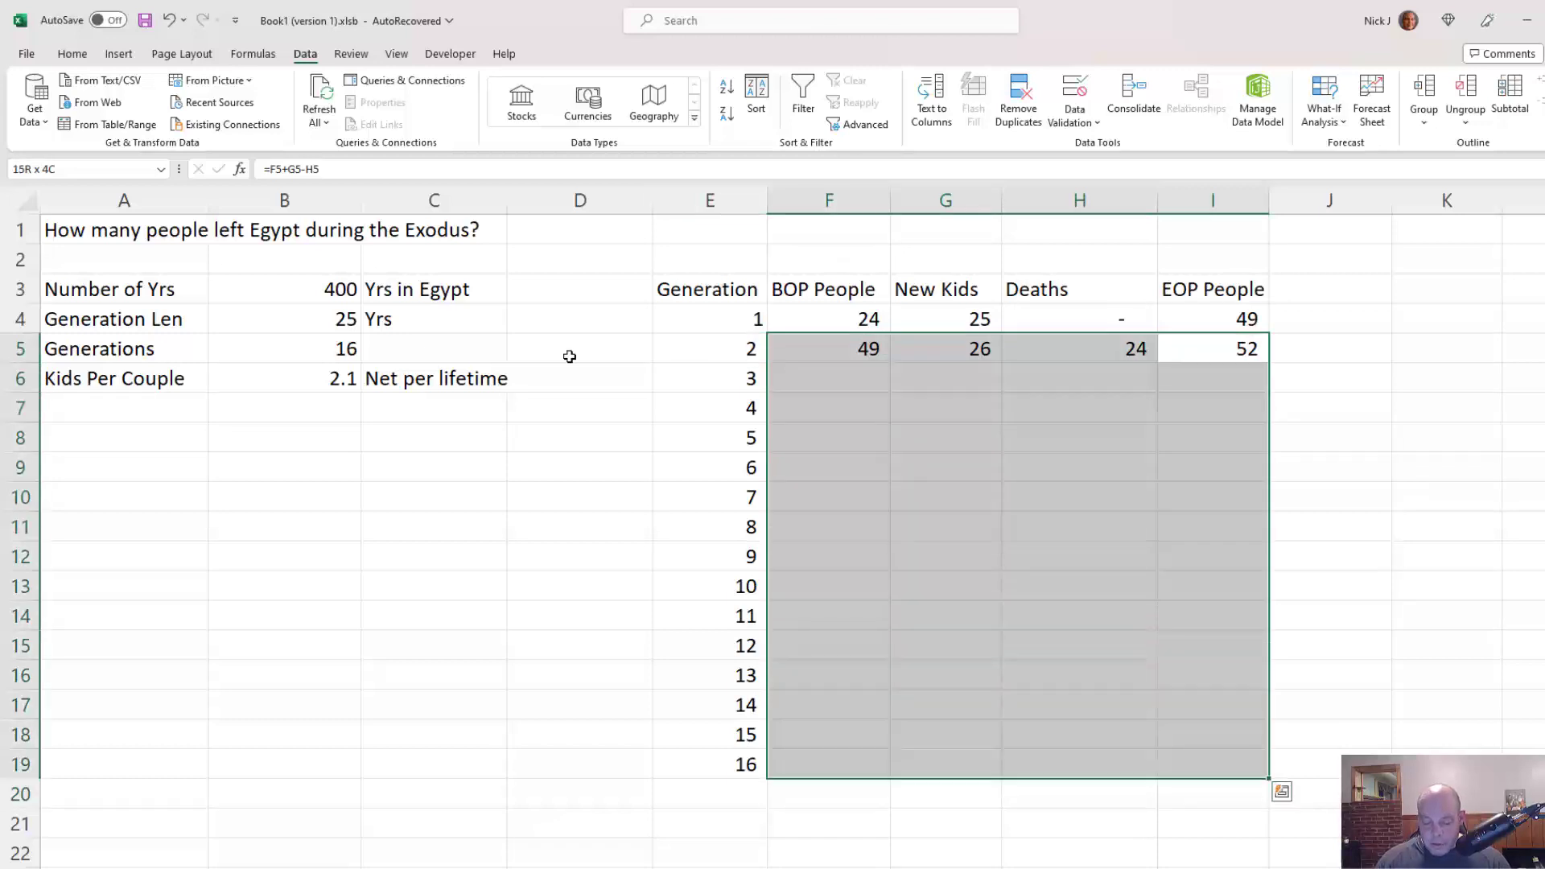
key("Down")
key("Up")
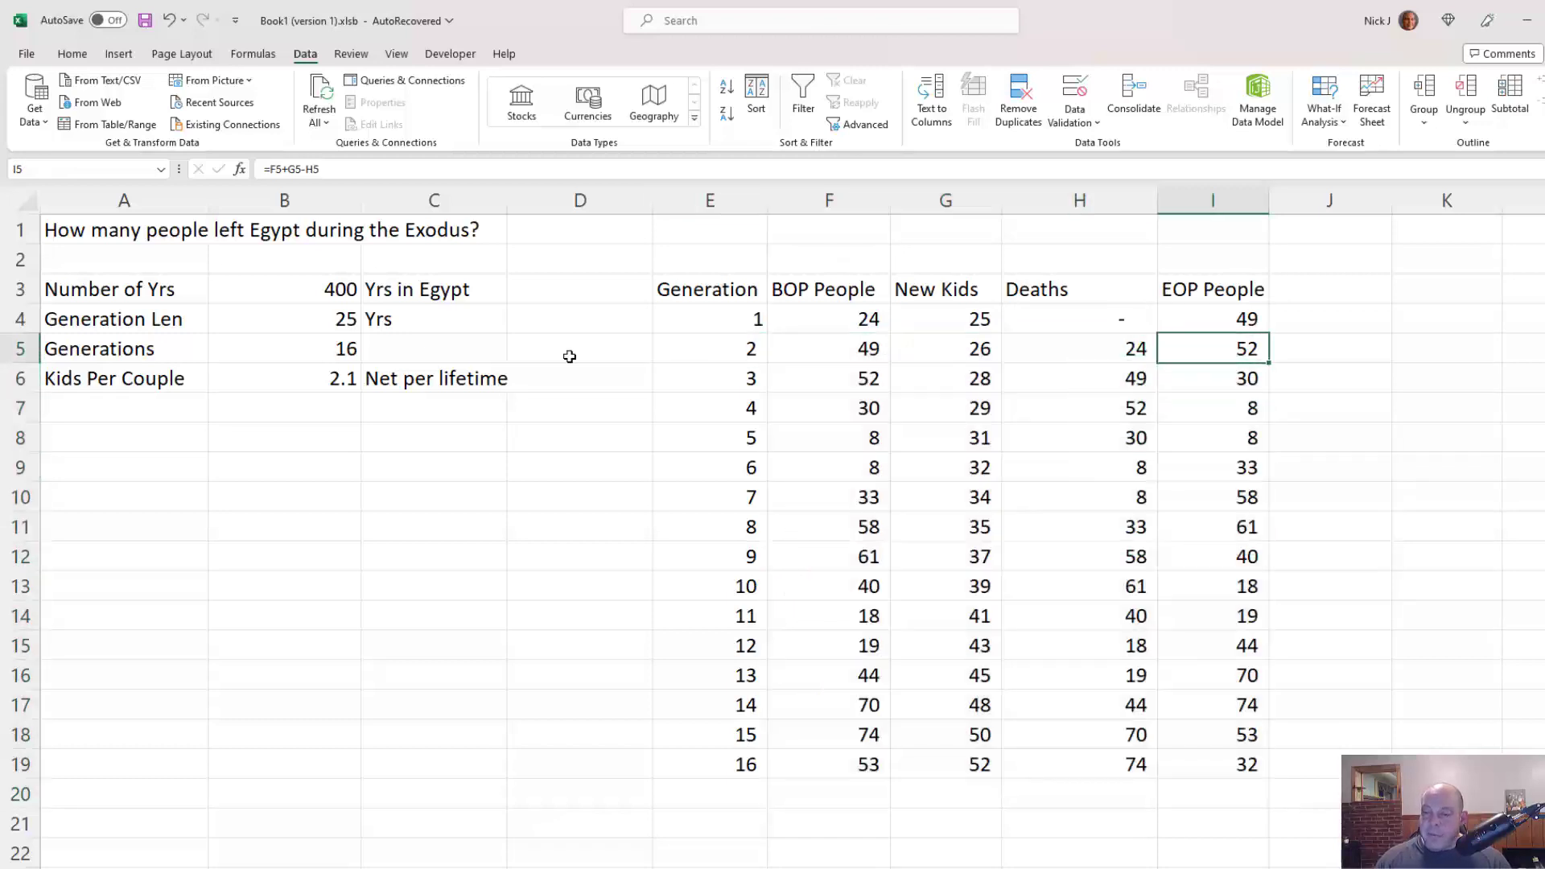
Step: Examine the EOP People results for the early generations along with the generation and kids-per-couple assumptions
key("Down")
key("Down")
key("Up")
key("Up")
key("Up")
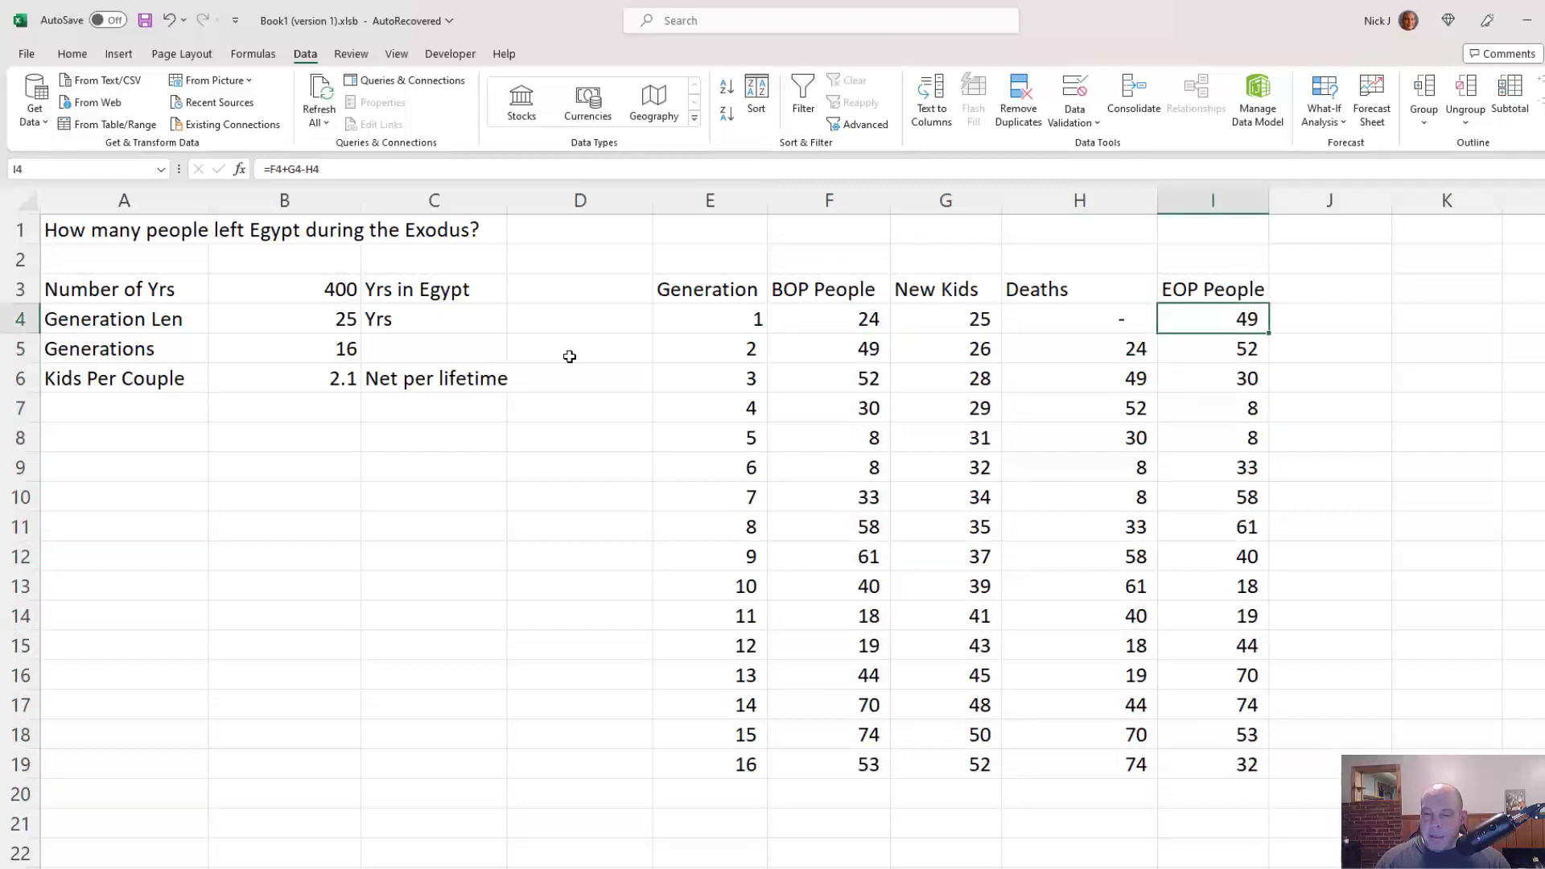
key("Left")
key("Left")
key("Left")
key("Left")
key("Left")
key("Left")
key("Left")
key("Down")
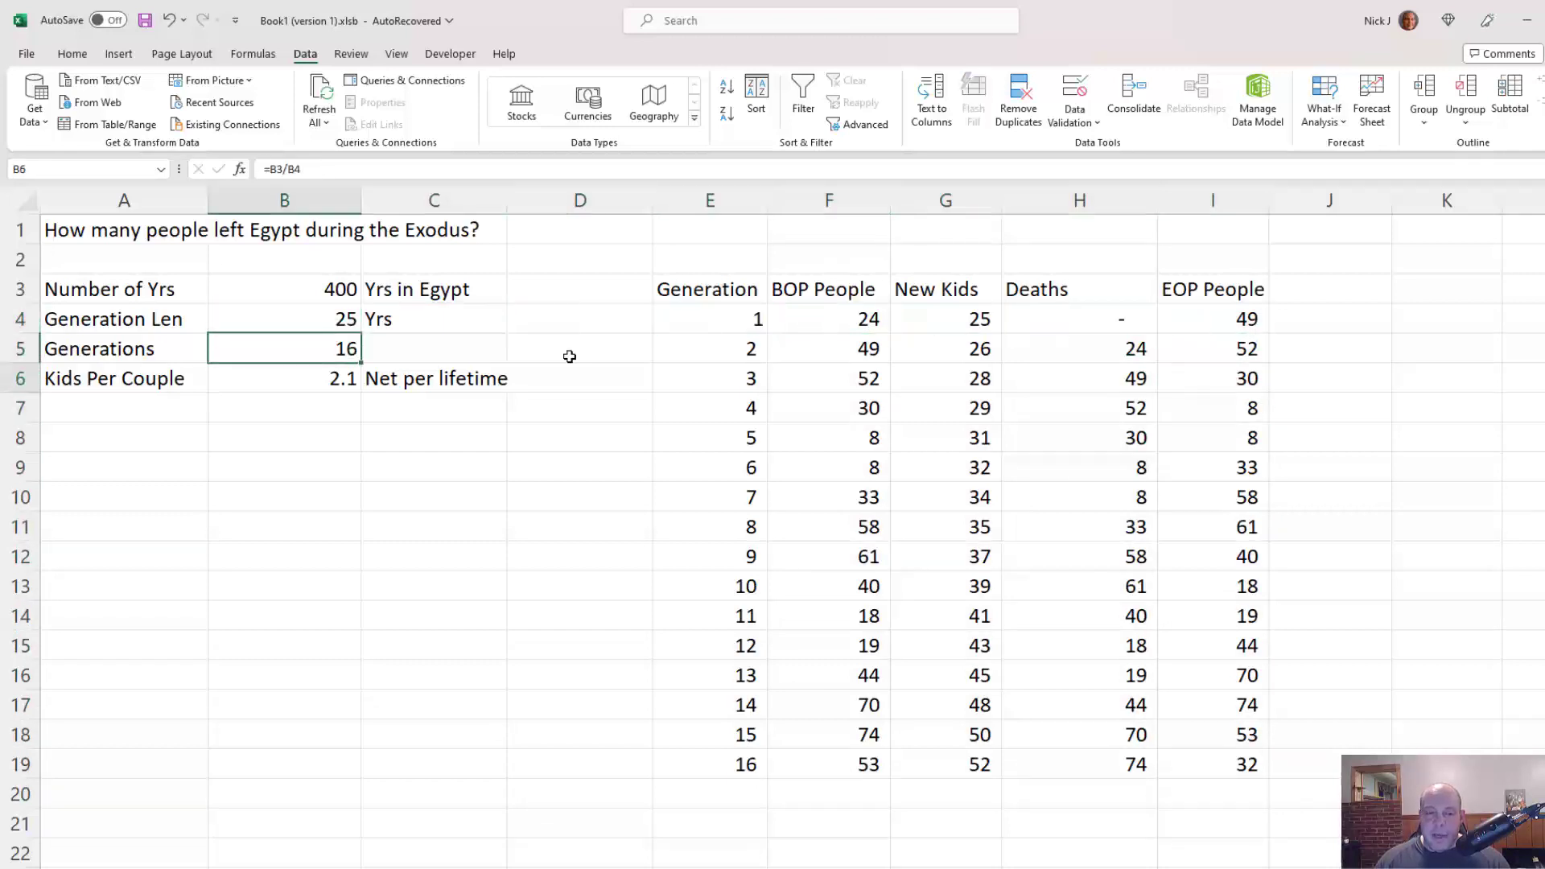
key("Down")
key("Down")
key("Up")
key("Right")
key("Right")
key("Right")
key("Right")
key("Right")
key("Right")
key("Right")
key("Right")
key("Up")
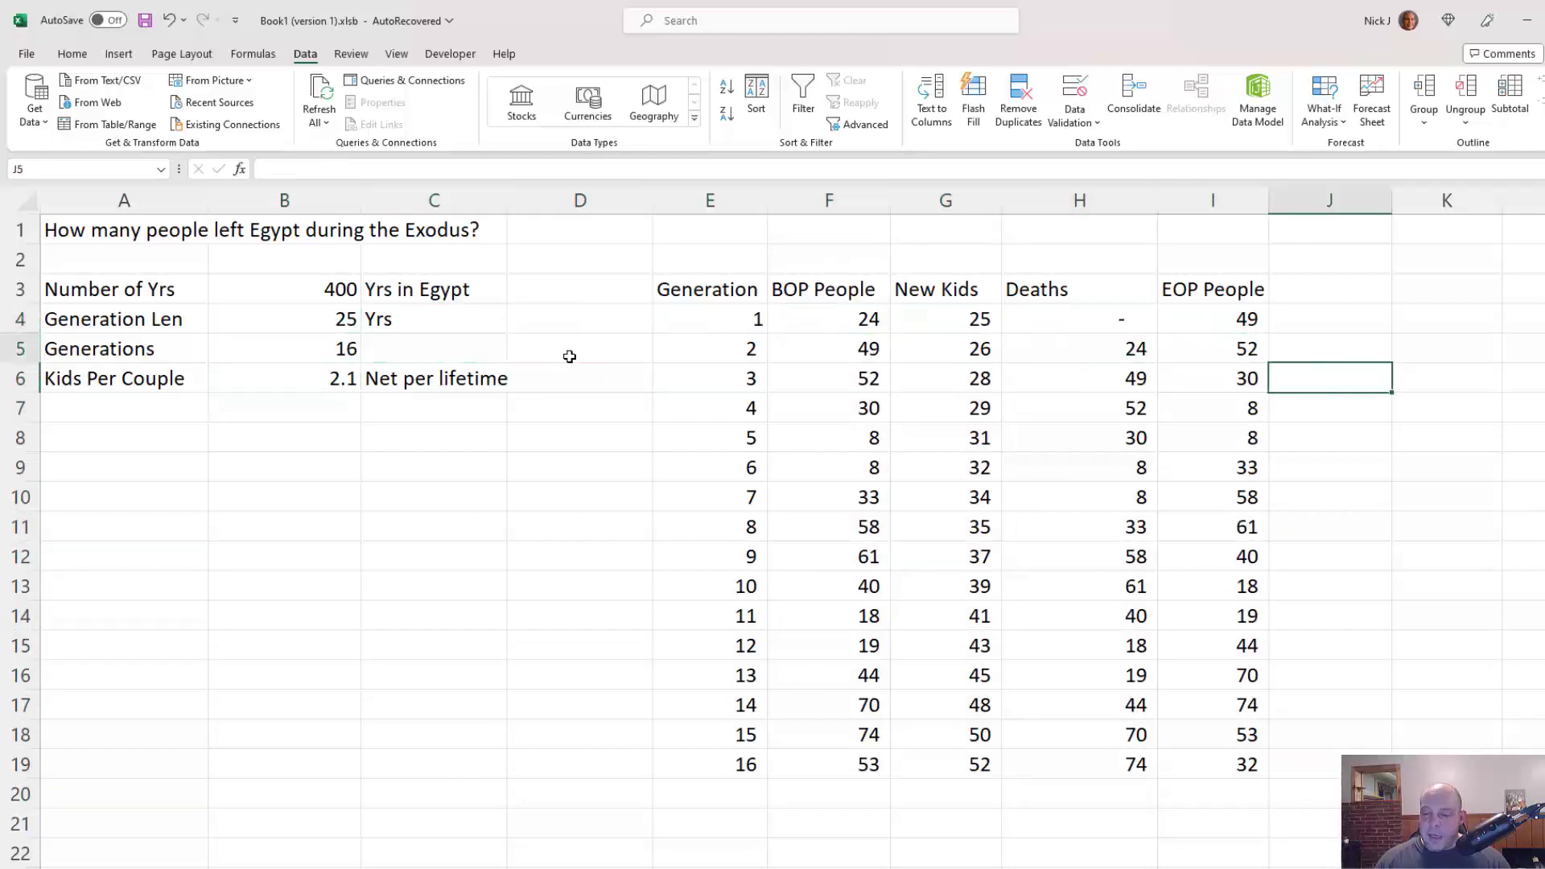
Step: Insert a basic 2-D line chart of the EOP People values in I4:I19
key("Left")
key("Up")
key("ctrl+shift+Down")
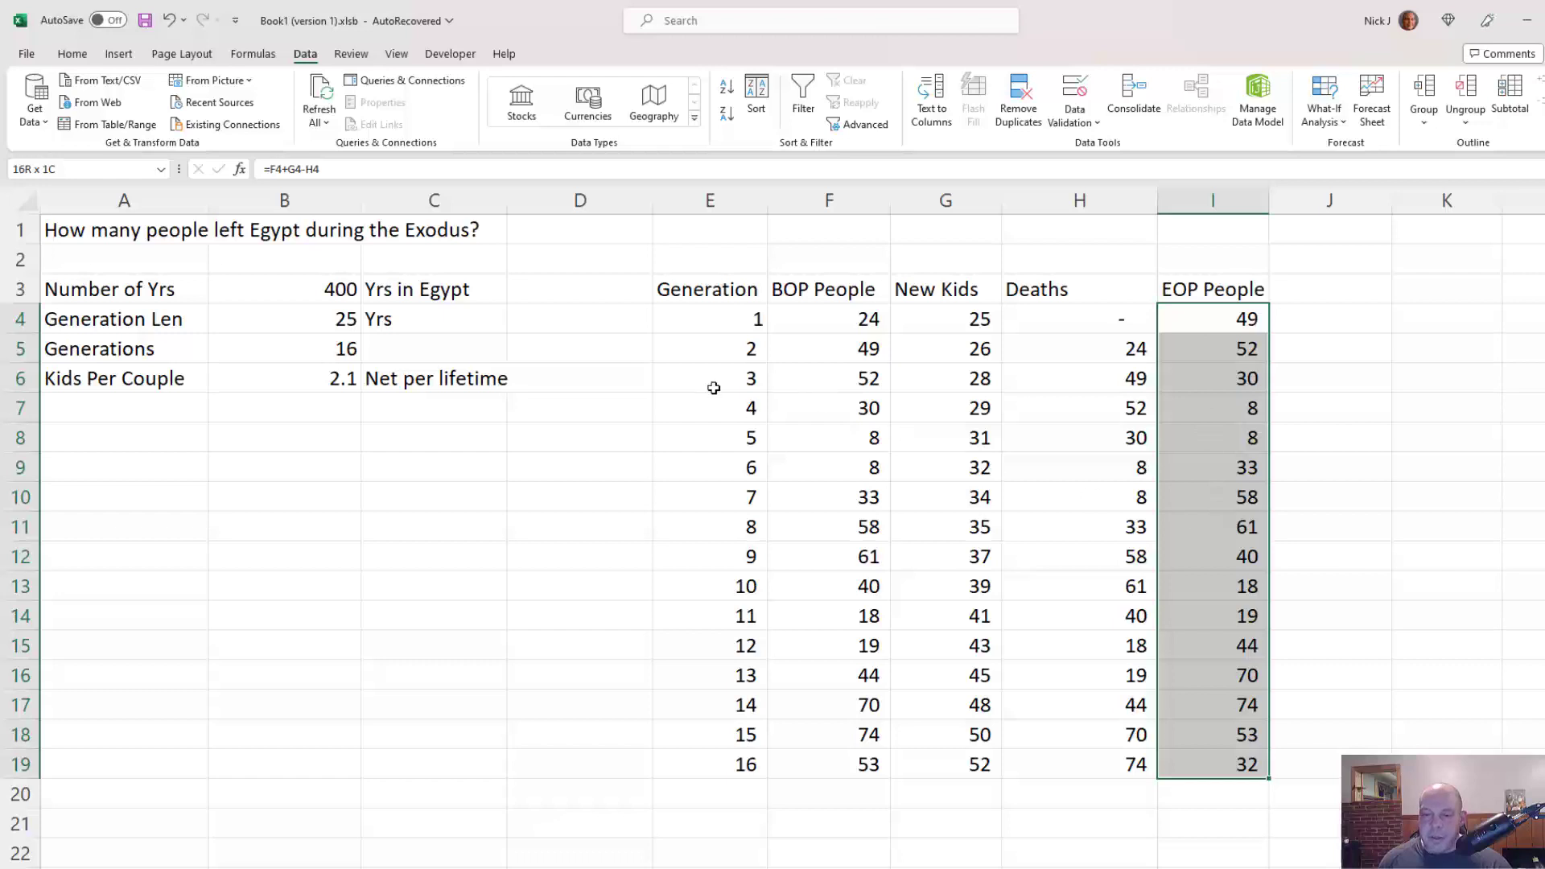
left_click(77, 58)
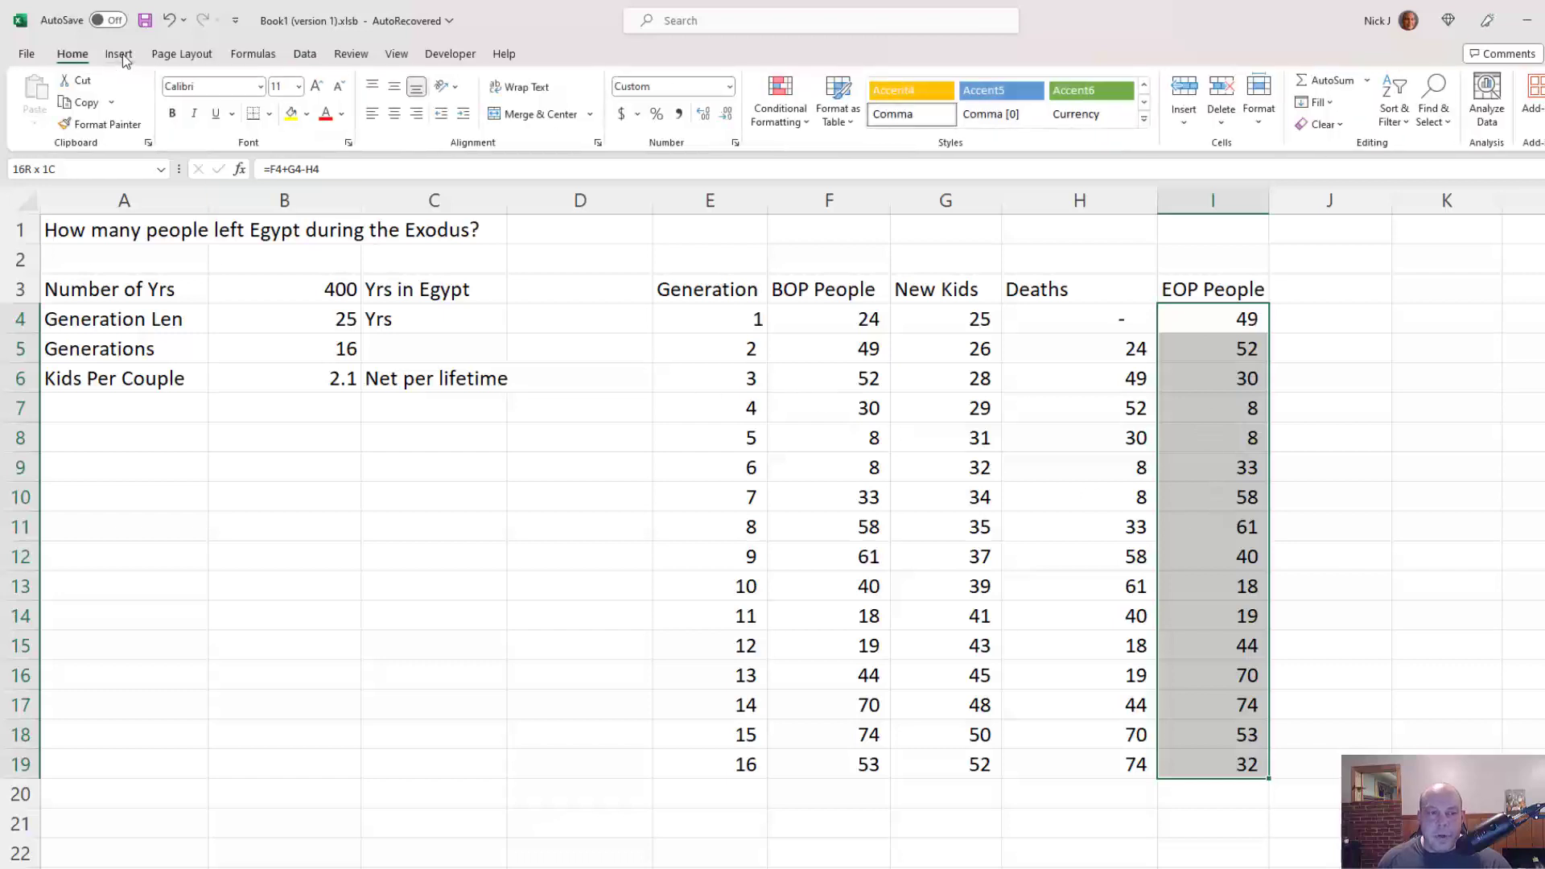
left_click(119, 54)
left_click(543, 103)
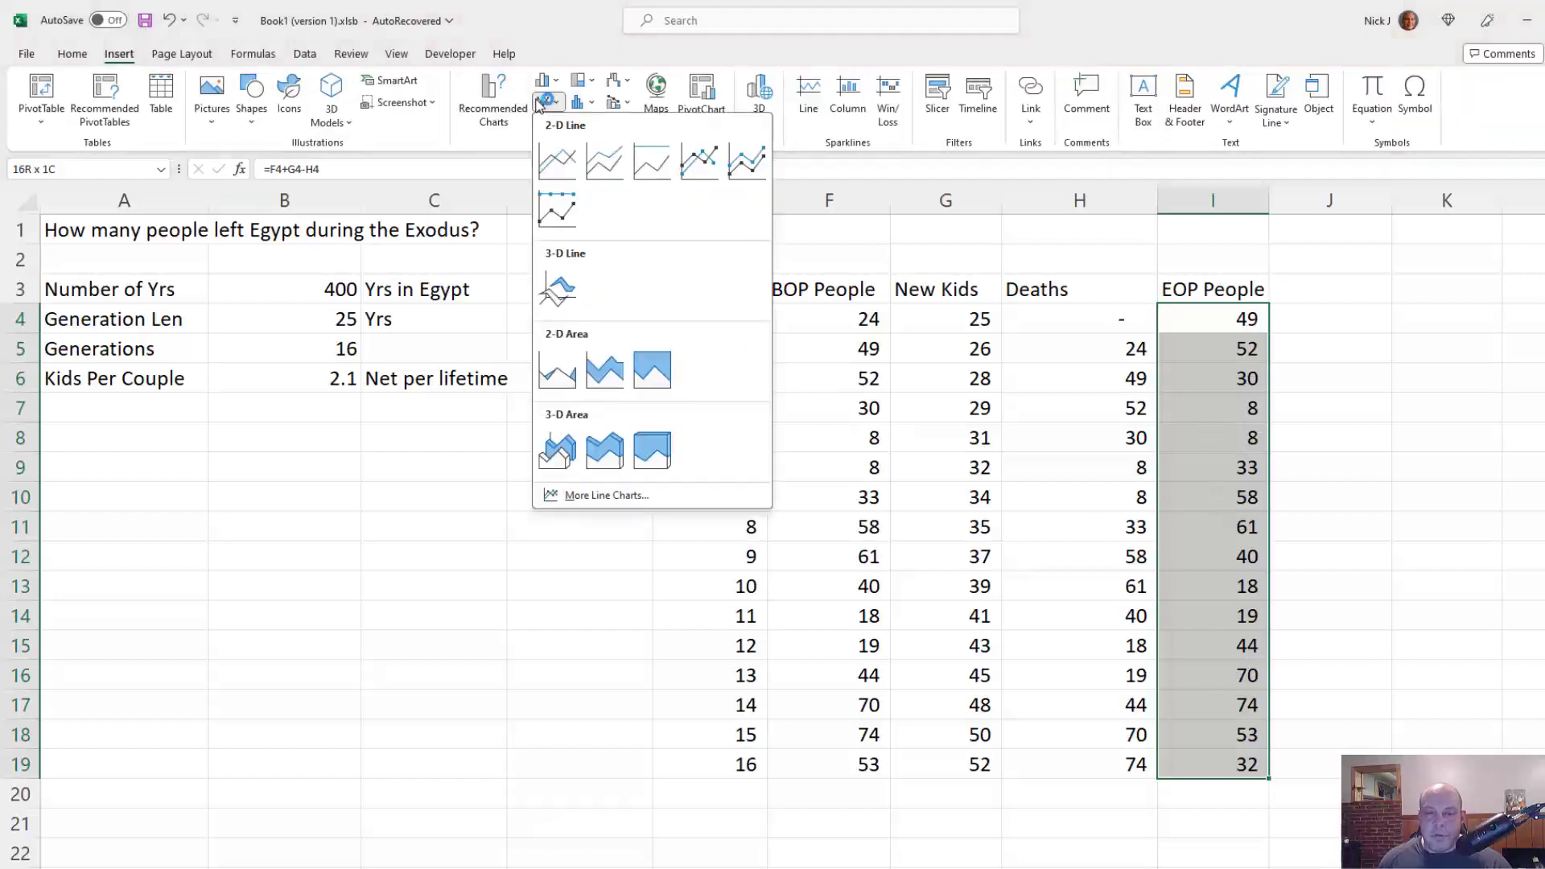
left_click(556, 161)
Step: Move the line chart over the generation table and shrink it to roughly two thirds of its width and height
mouse_move(1004, 369)
left_mouse_down()
mouse_move(1135, 376)
mouse_move(1540, 334)
mouse_move(1007, 361)
left_mouse_up()
left_click_drag(548, 359, 1373, 317)
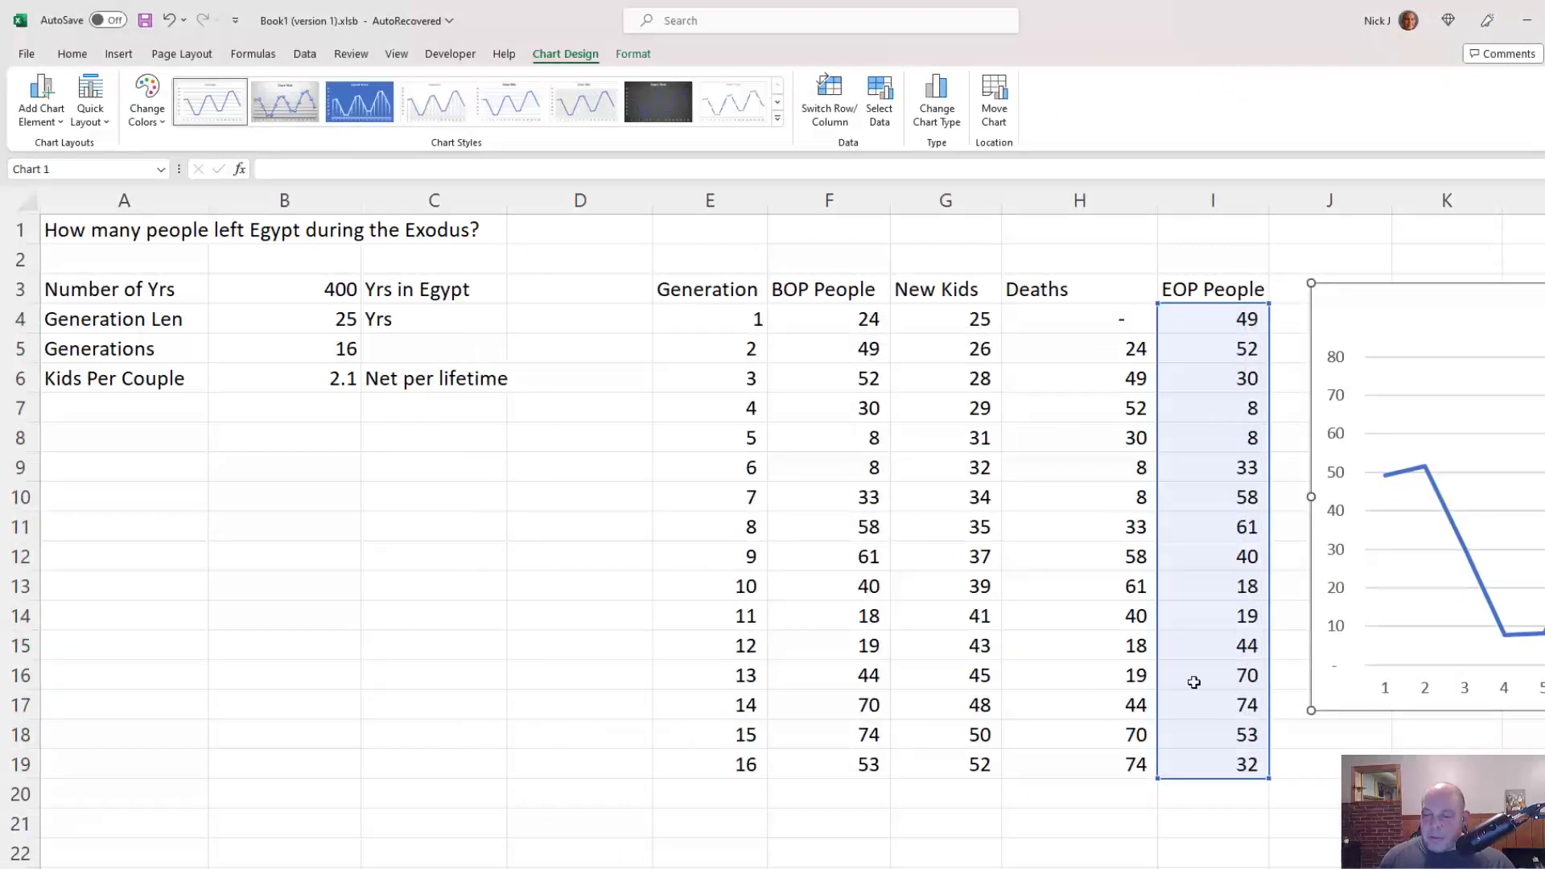
left_click_drag(1400, 335, 905, 338)
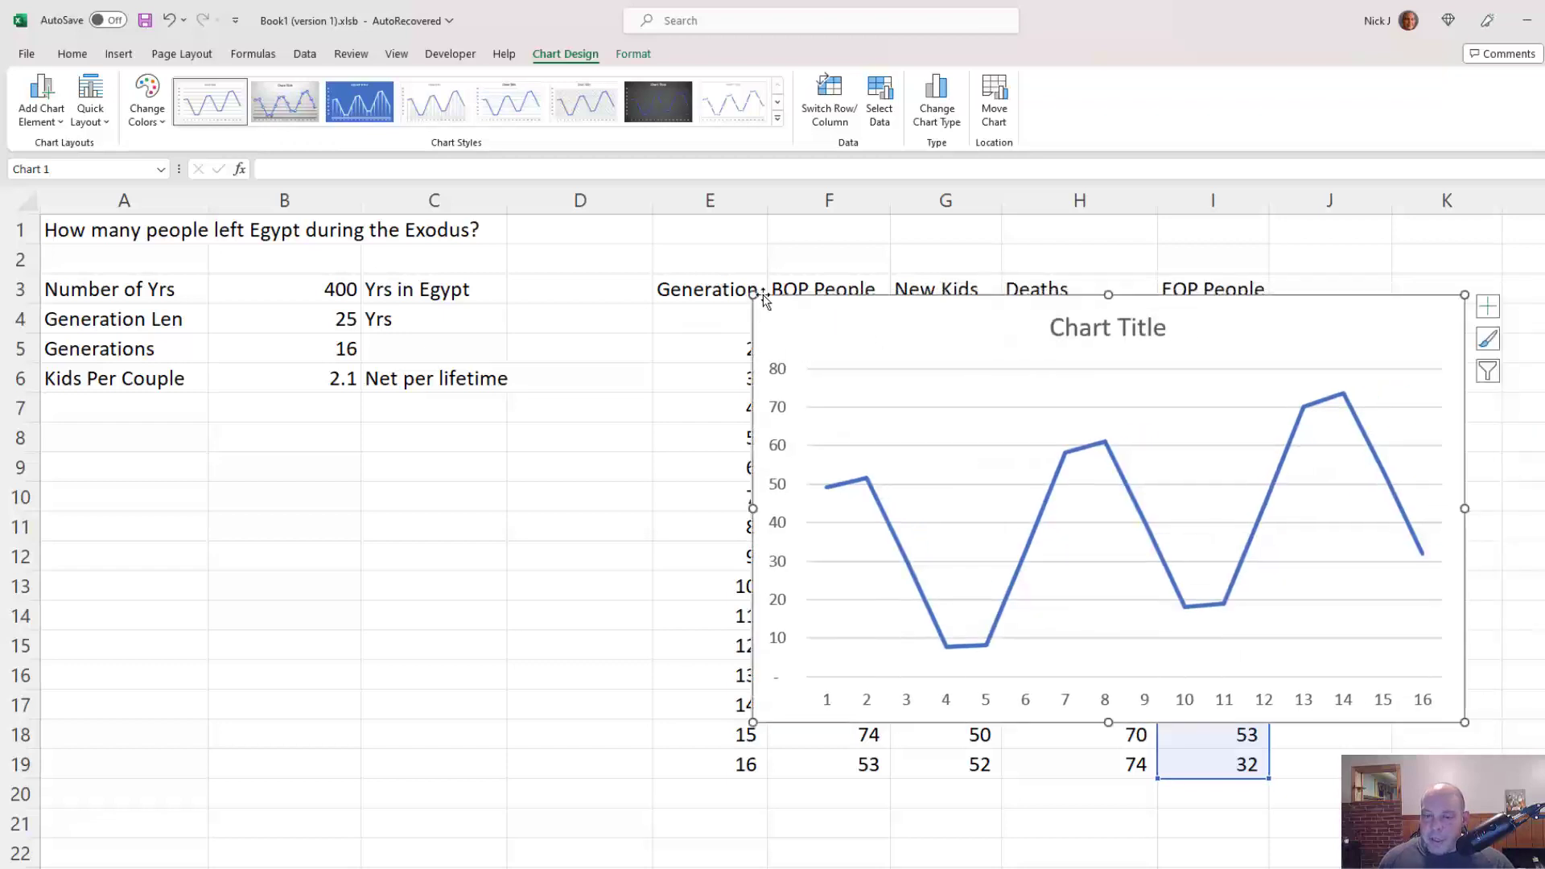
left_click_drag(751, 293, 975, 430)
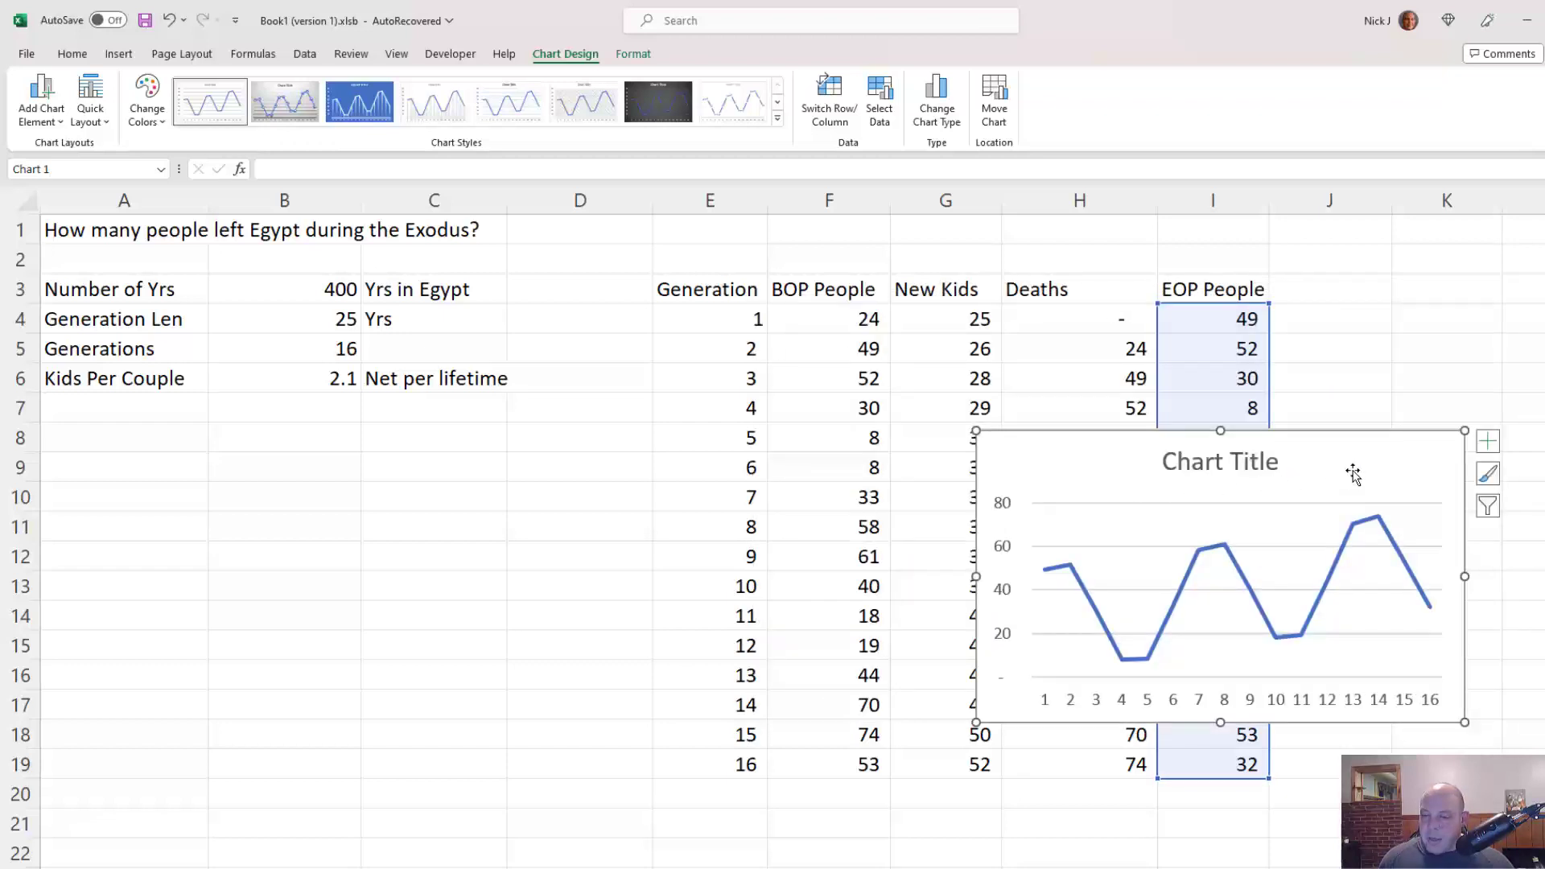
Step: Replace the chart's title with Population and move the chart below the assumptions in columns A to D
left_click(1251, 465)
double_click(1254, 466)
double_click(1254, 465)
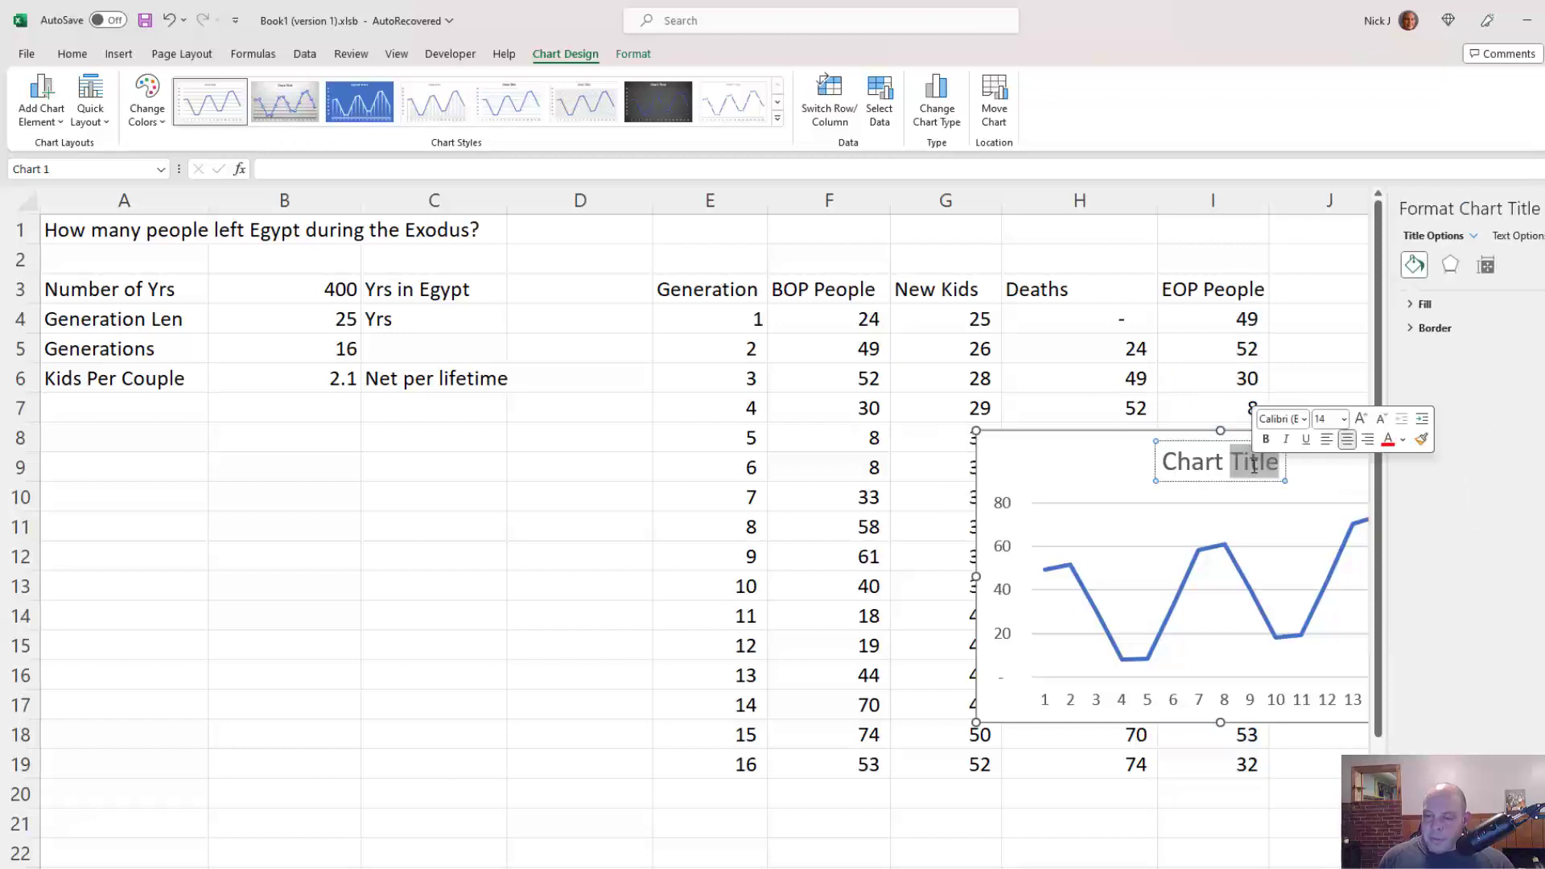
key("BackSpace")
key("BackSpace")
key("BackSpace")
key("BackSpace")
key("BackSpace")
key("BackSpace")
key("BackSpace")
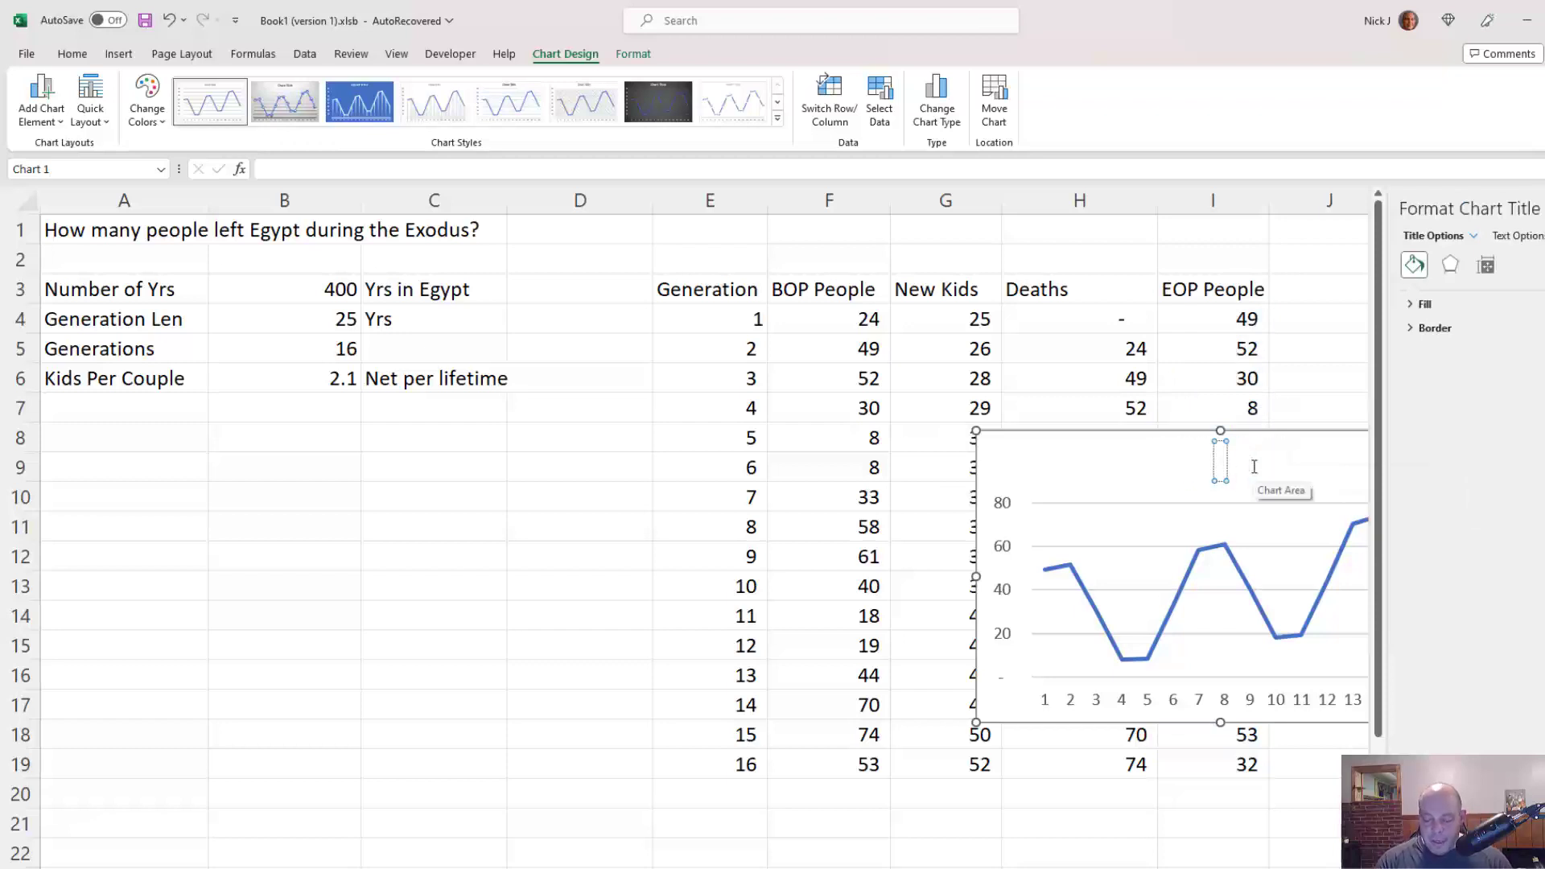
type("Pou")
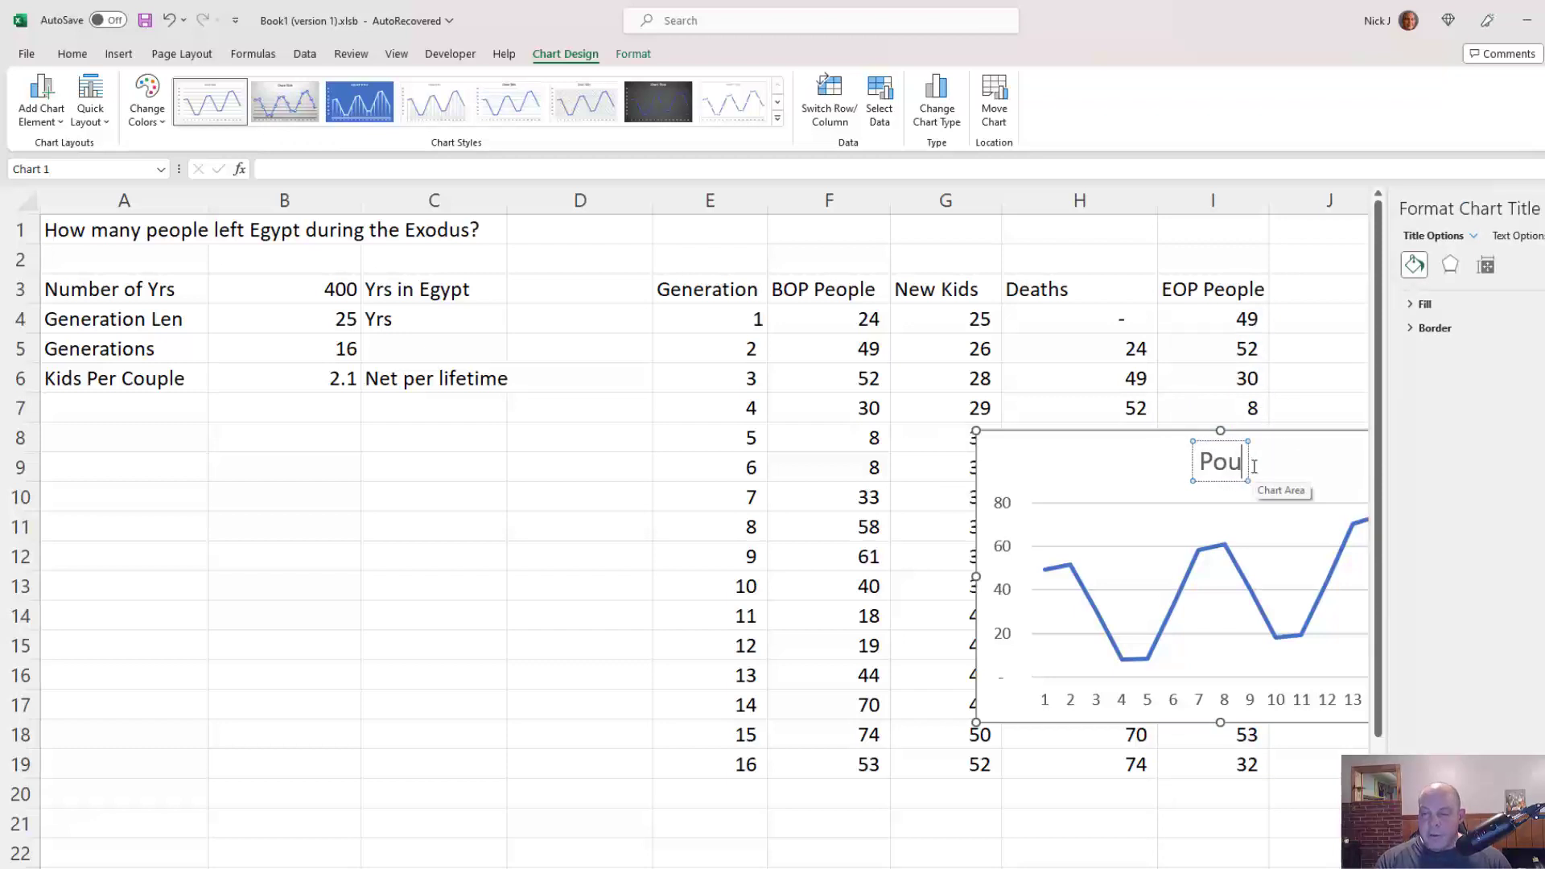
key("BackSpace")
type("p8")
key("BackSpace")
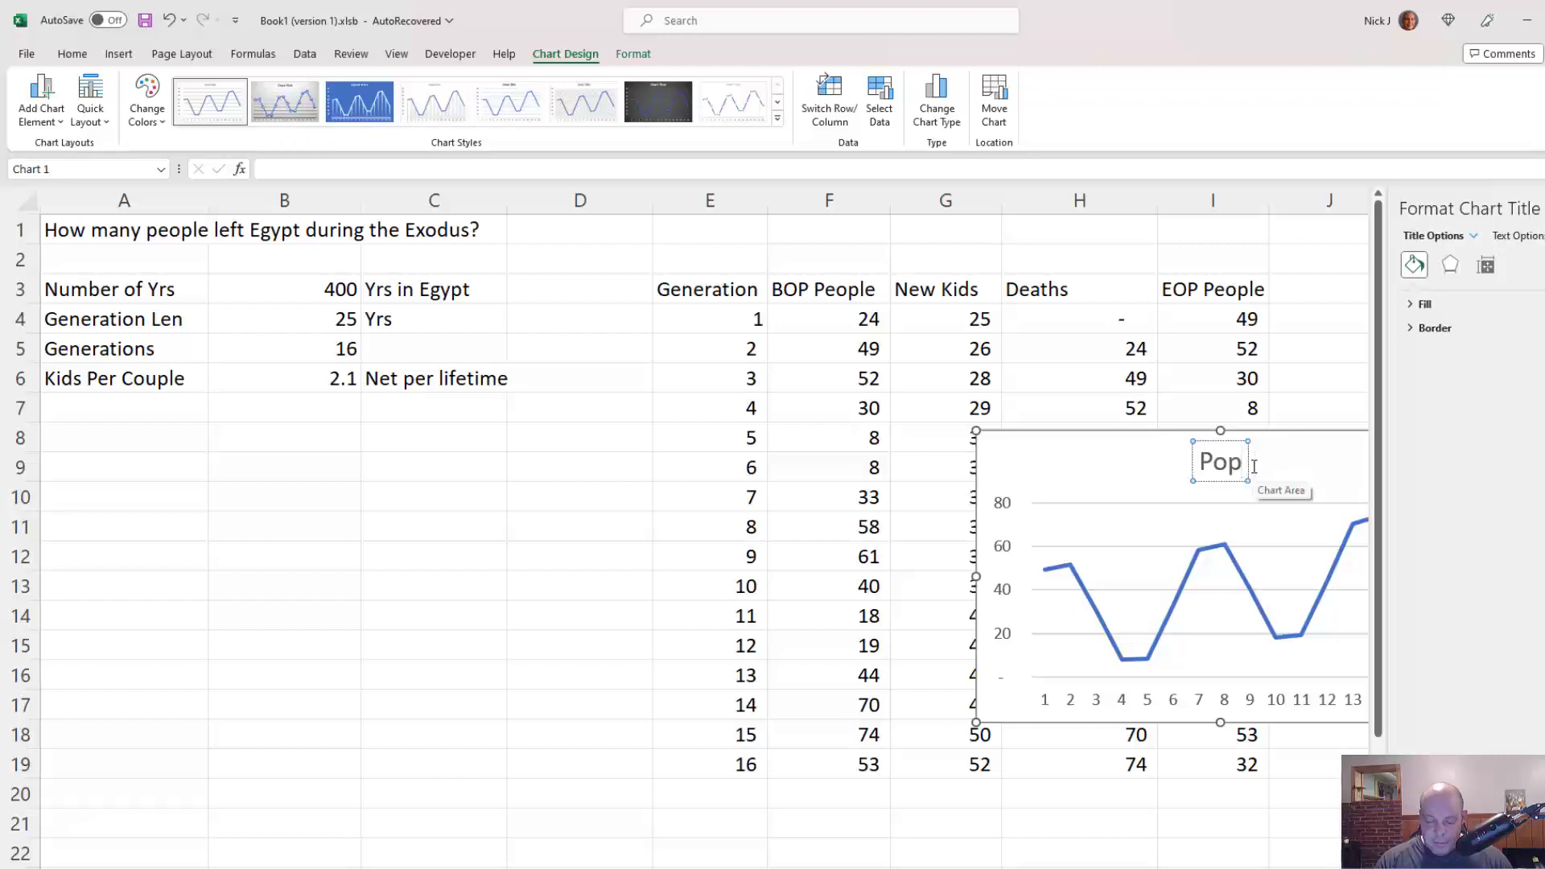
type("ulation")
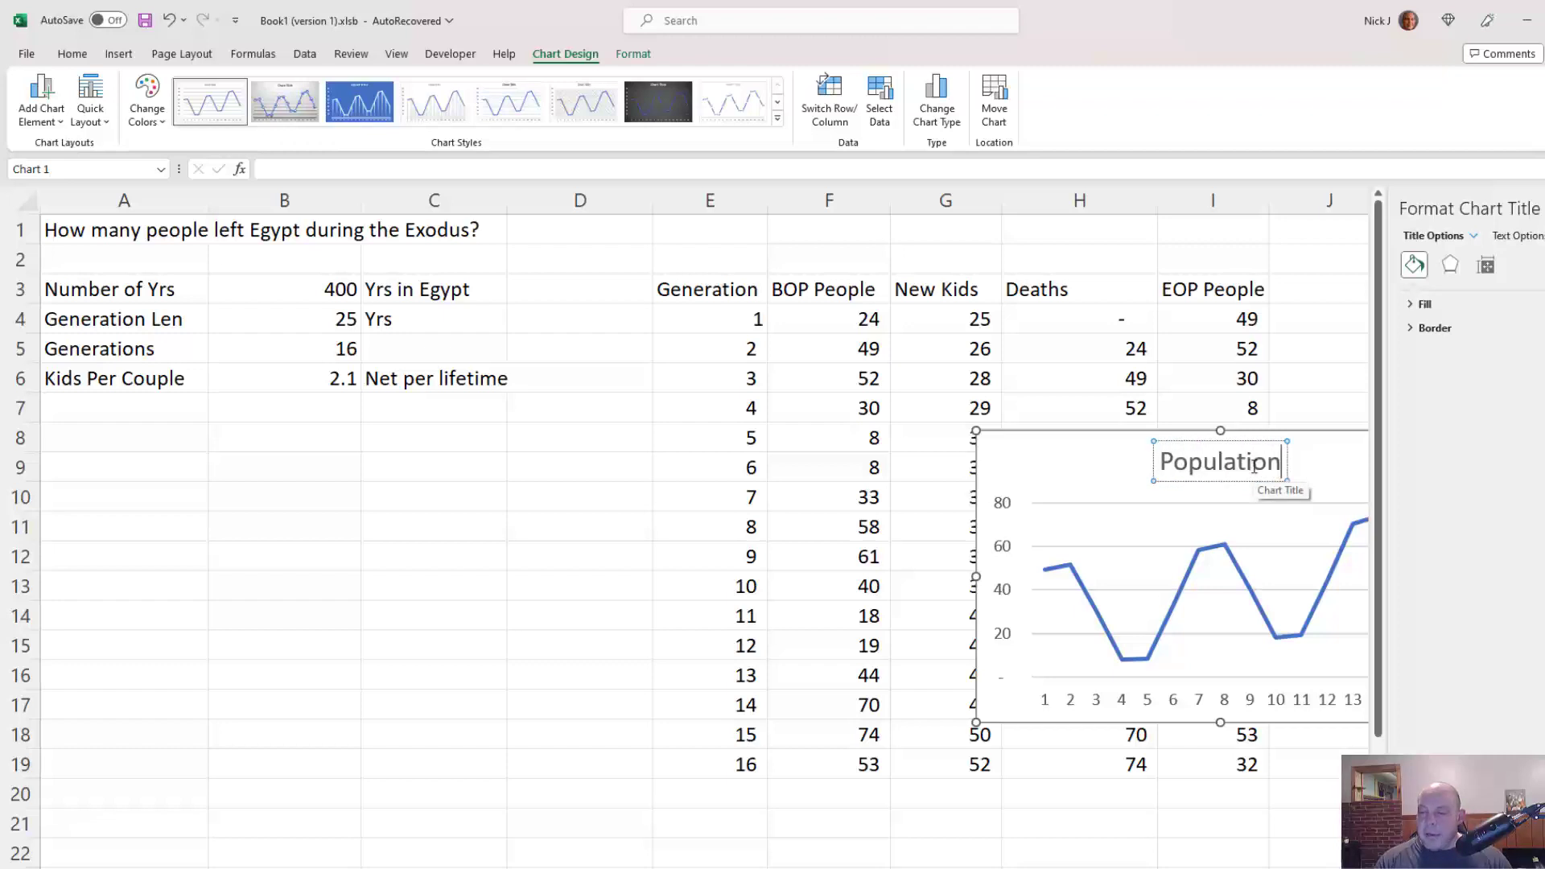
left_click_drag(1052, 475, 817, 465)
left_click_drag(694, 464, 183, 479)
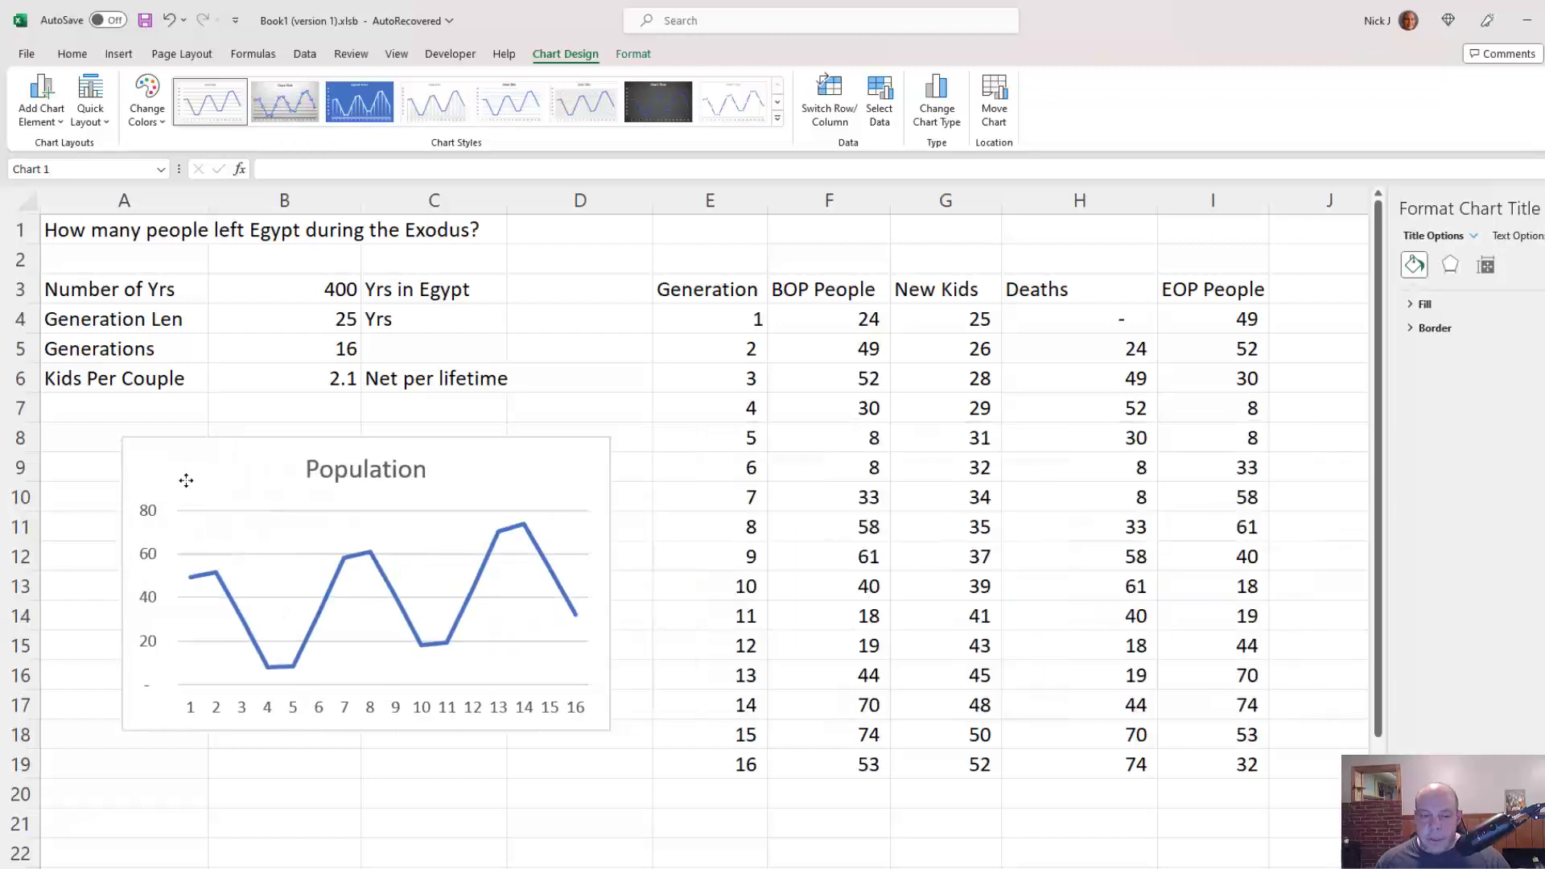
Step: Set Kids Per Couple in B6 to 3
left_click(220, 383)
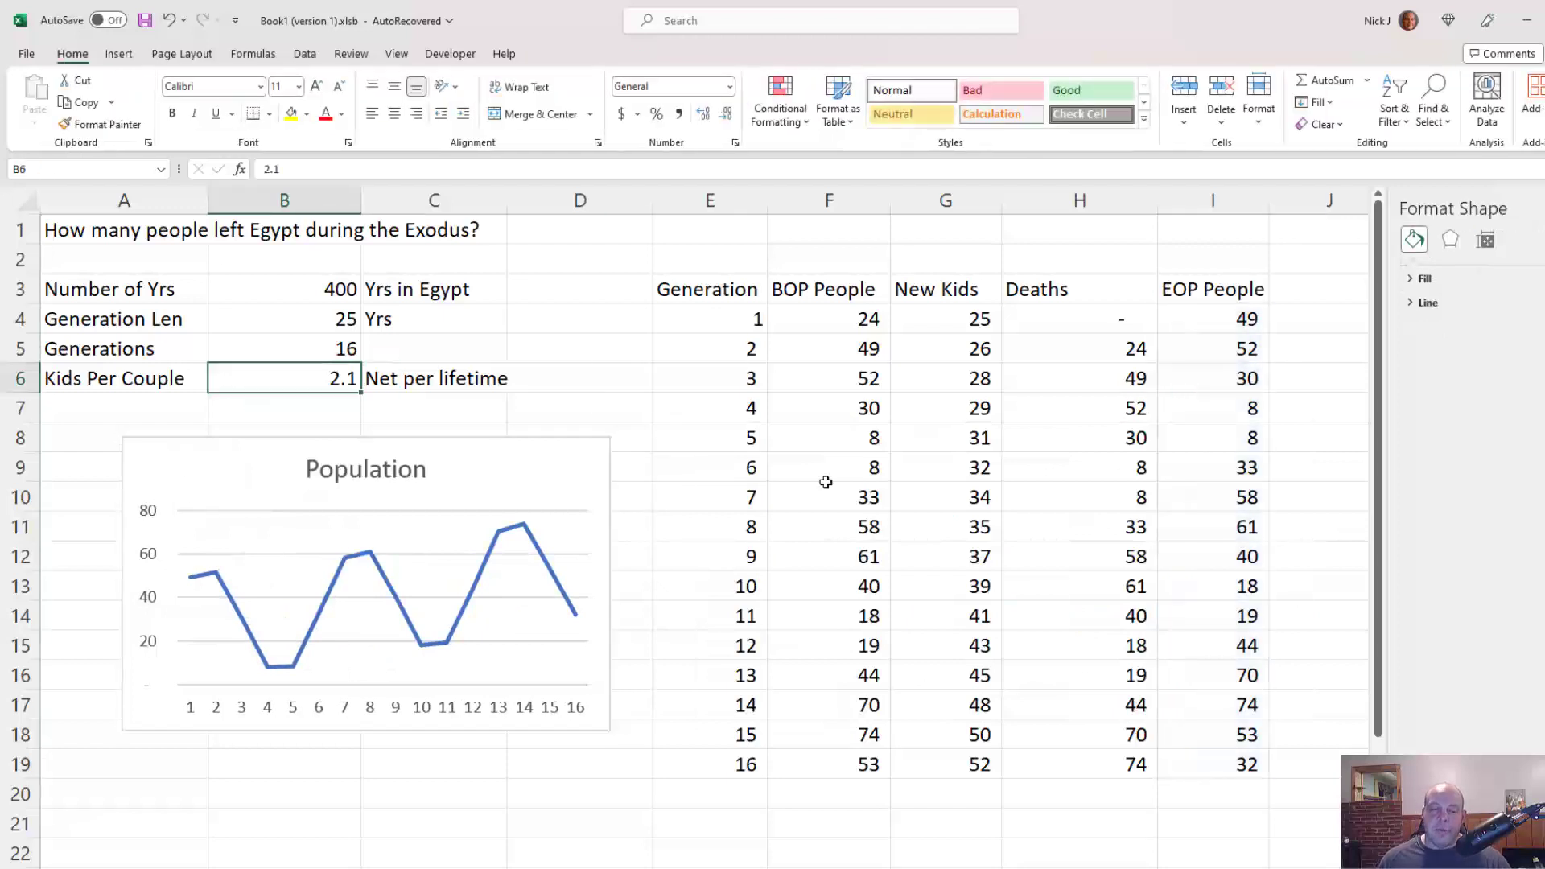
type("3")
key("Return")
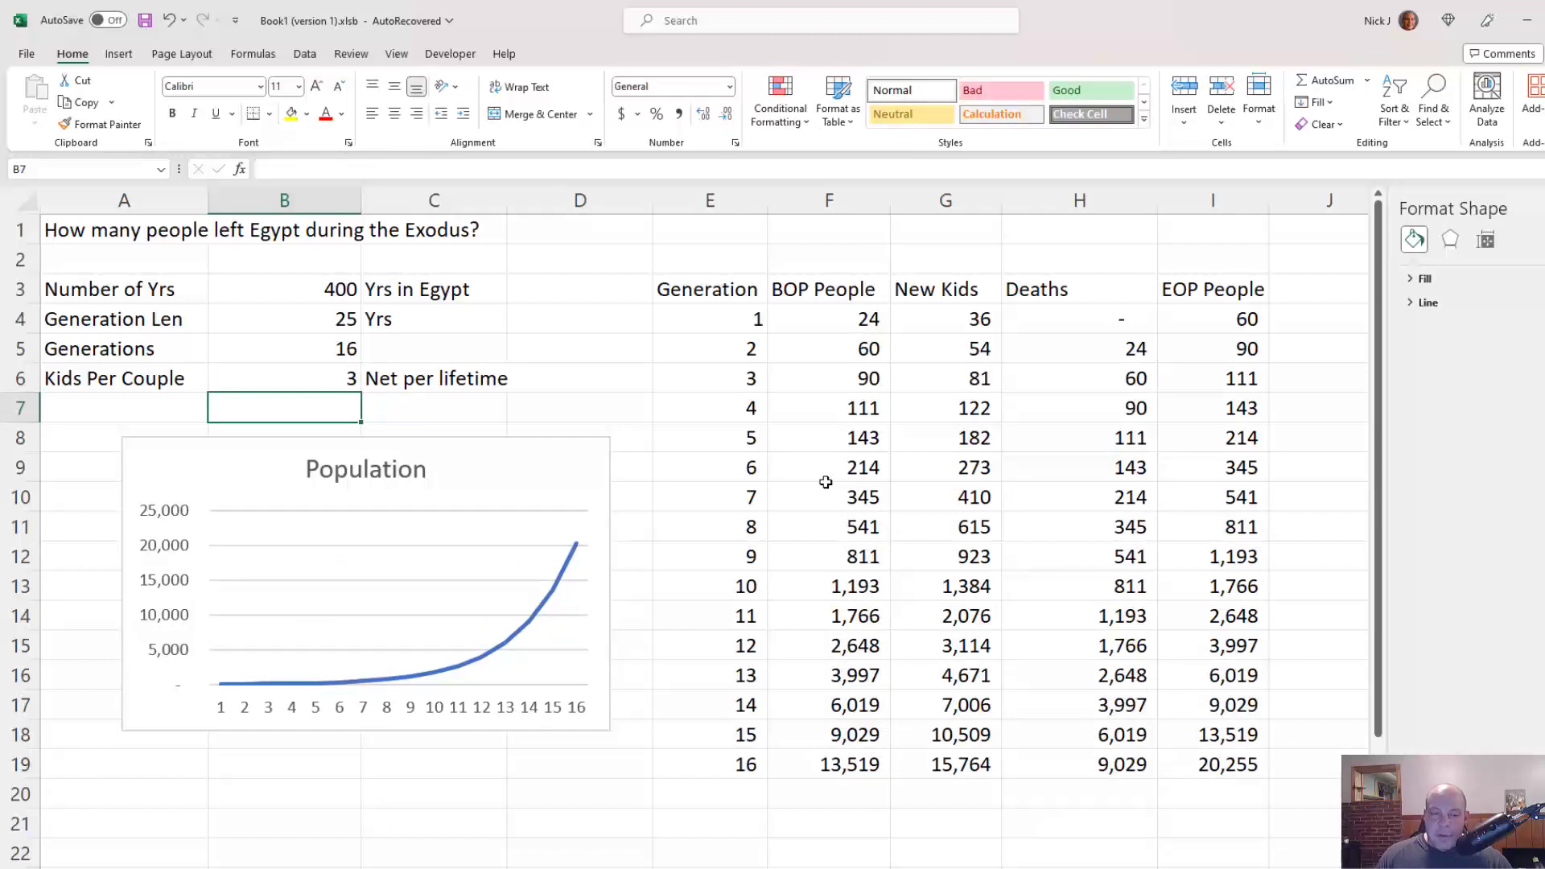
Step: Examine the EOP People result for generation 16 with three kids per couple
key("Right")
key("Right")
key("Right")
key("Right")
key("Right")
key("Right")
key("Right")
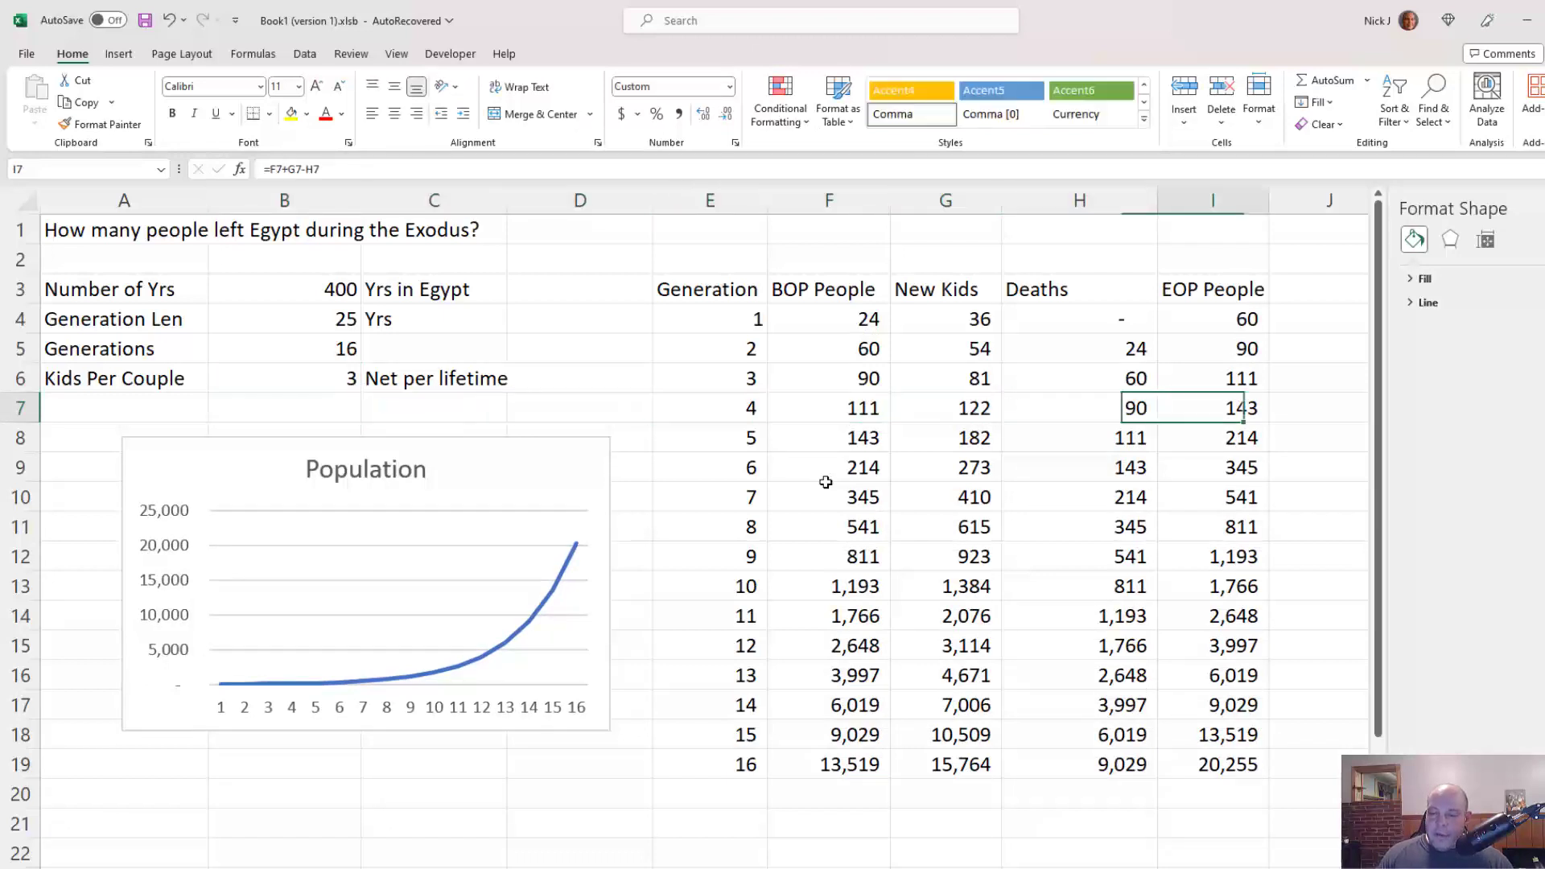
key("ctrl+Down")
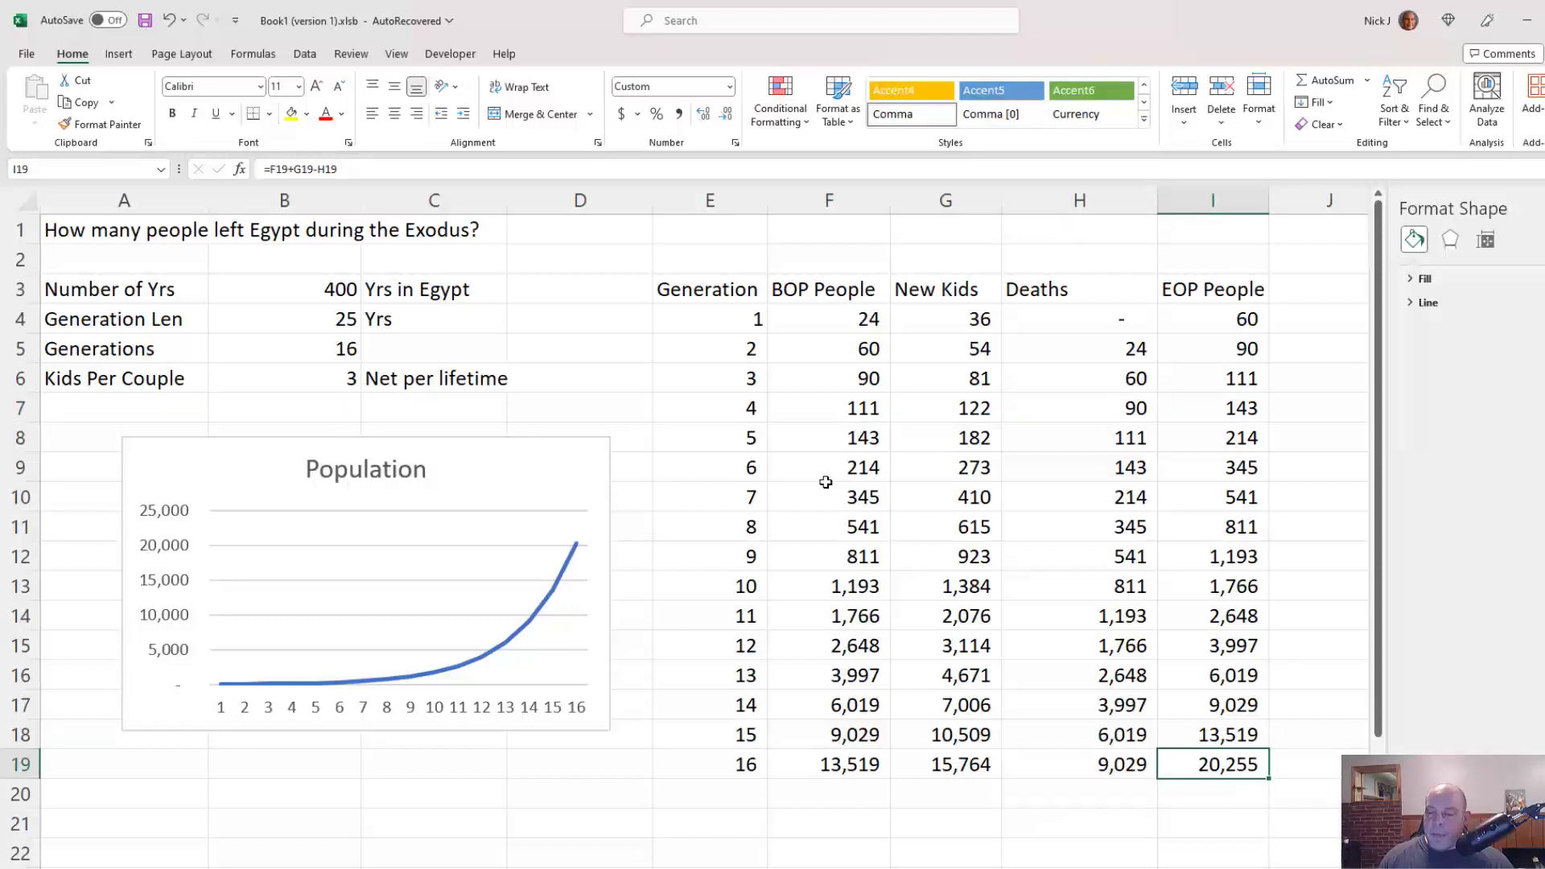
Step: Raise Kids Per Couple in B6 to 4
key("Left")
key("Home")
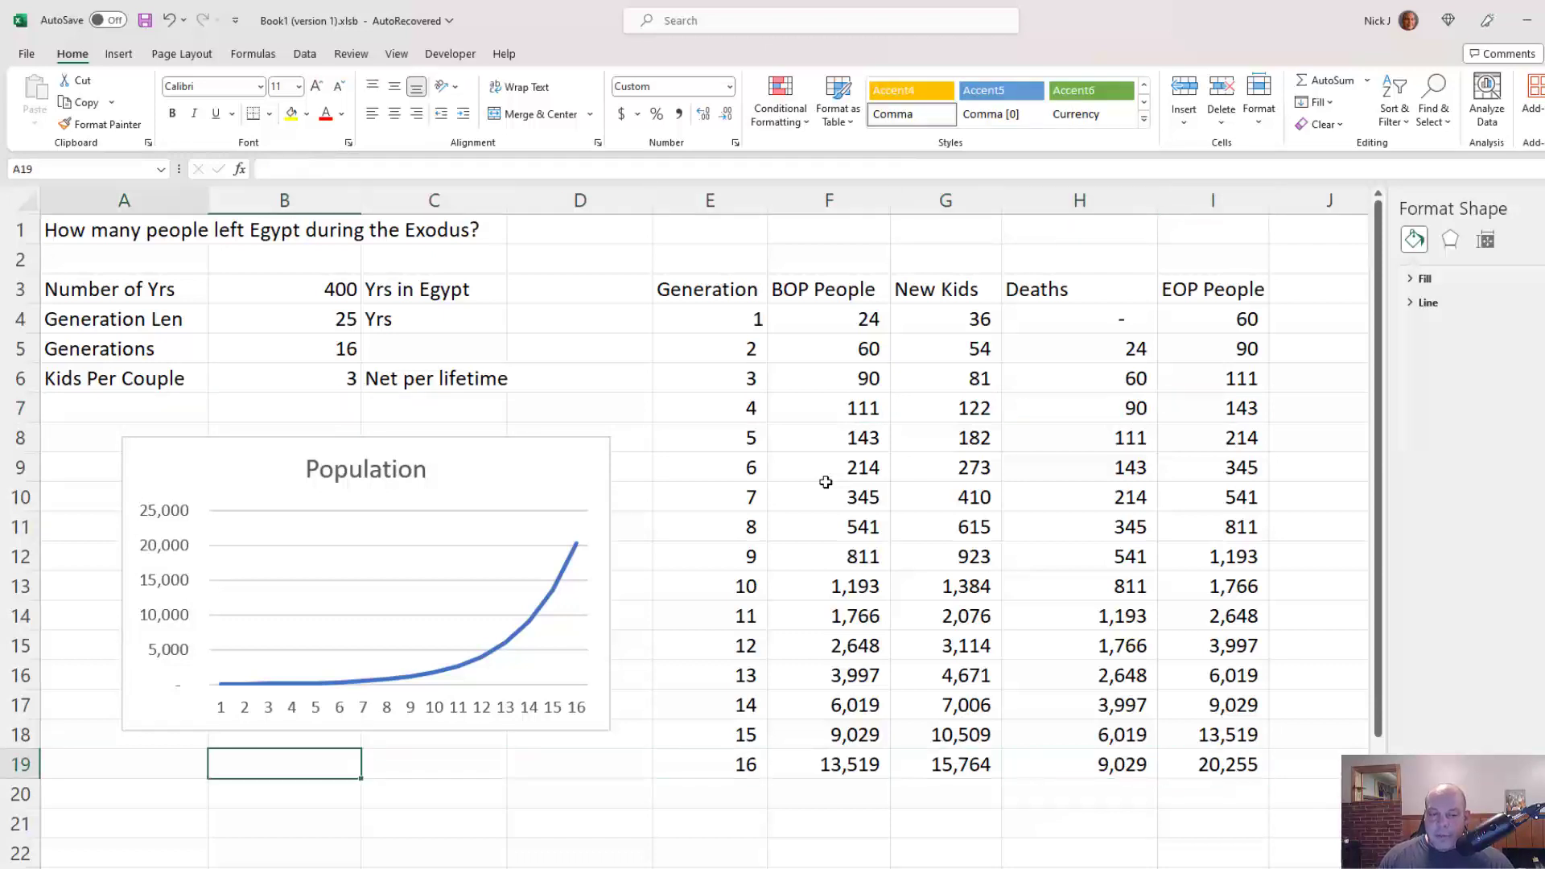
key("ctrl+Up")
key("Right")
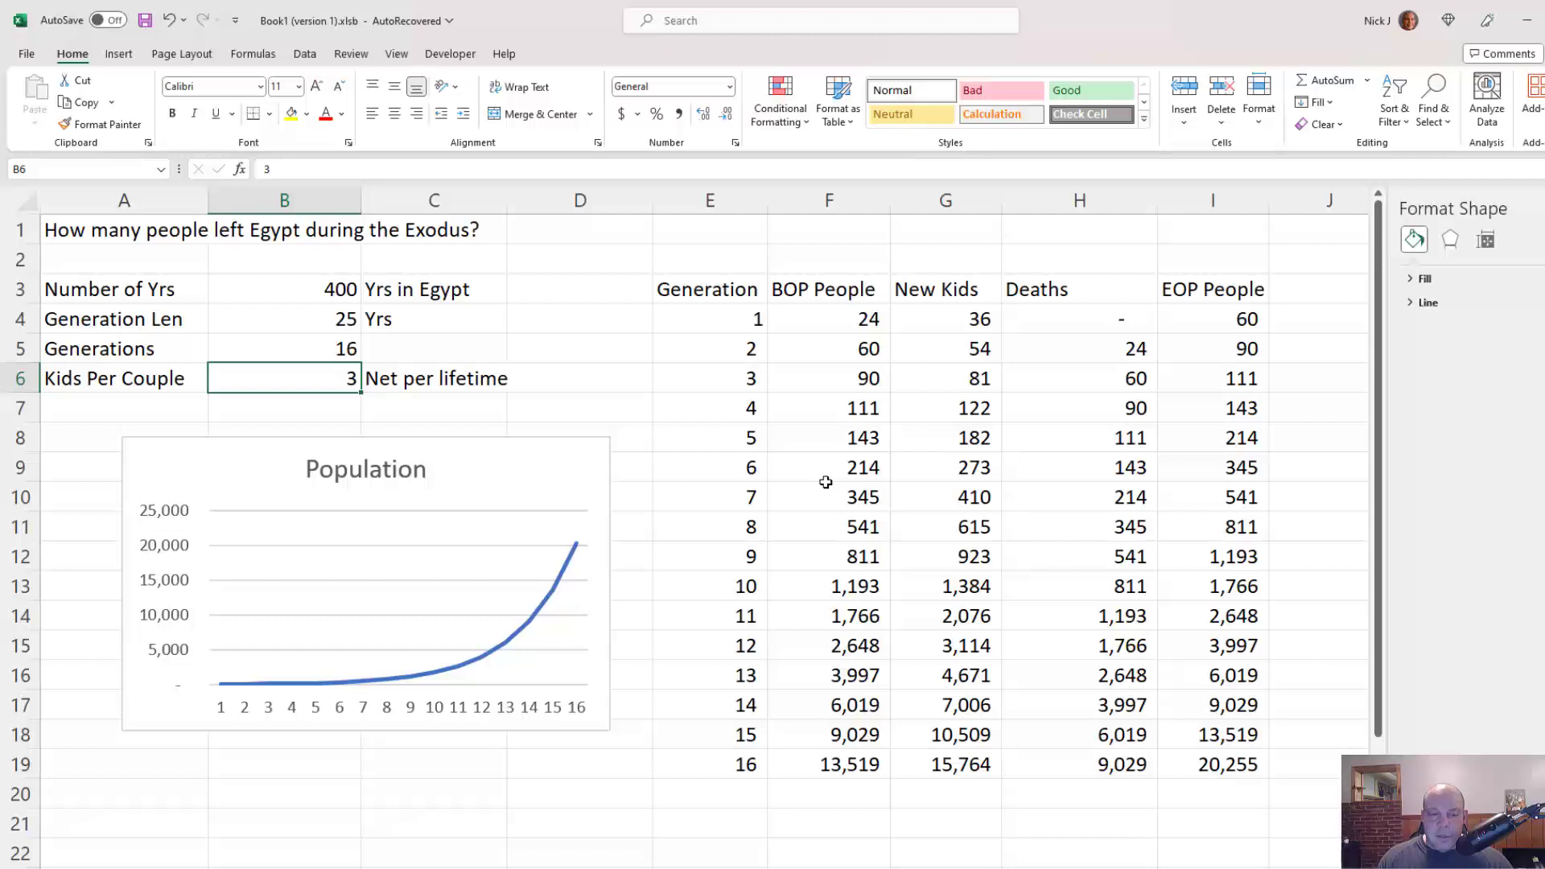
type("4")
key("Return")
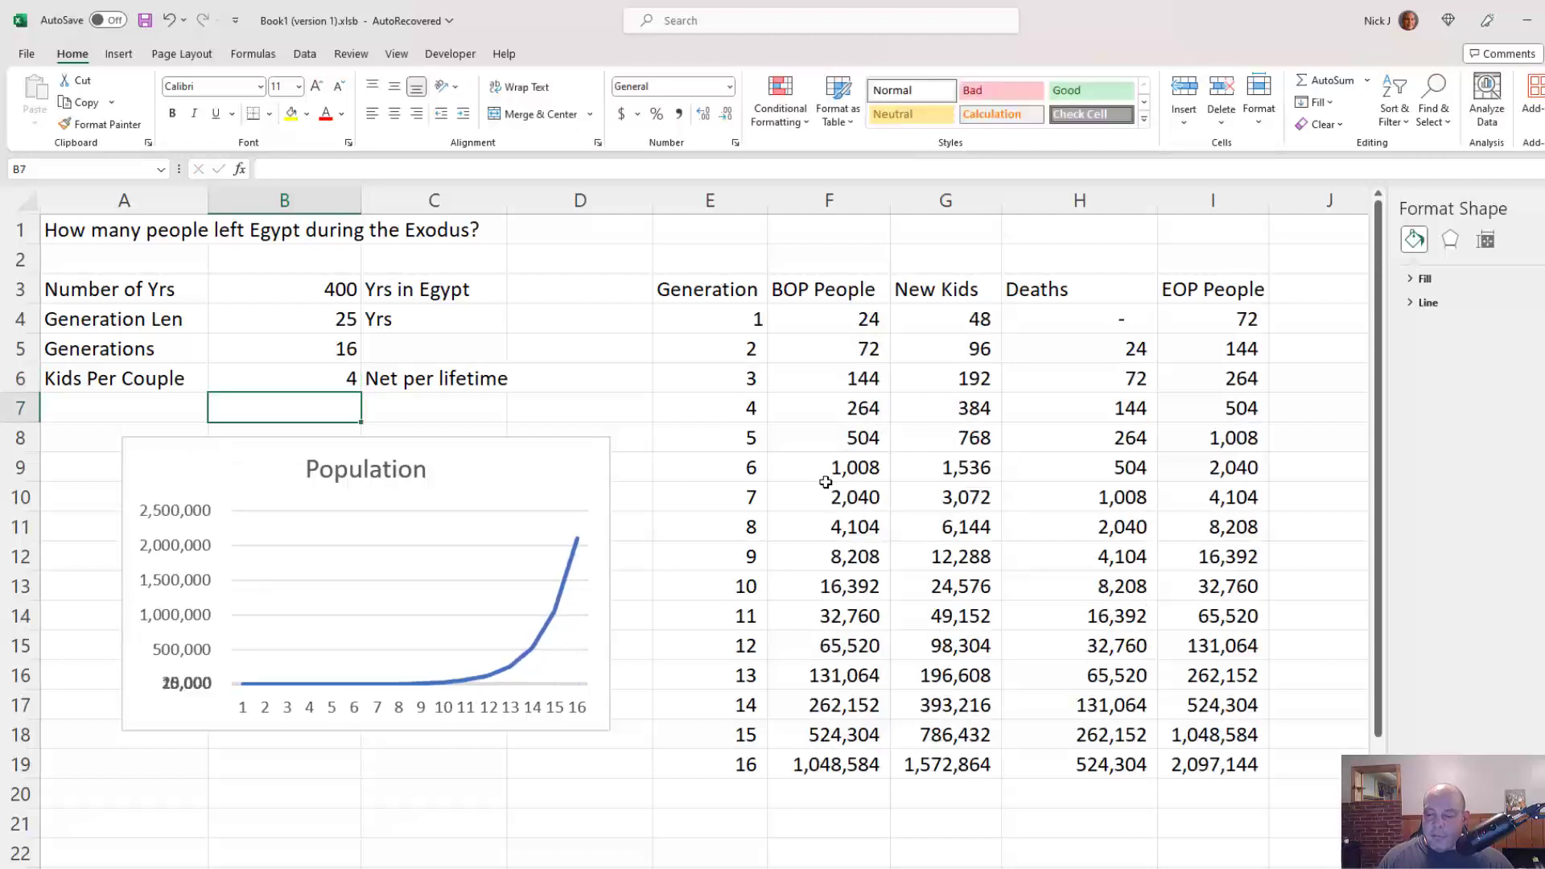
Step: Examine the Population chart and the final generation's EOP People figure for four kids per couple
key("Up")
key("Down")
key("Down")
key("Down")
key("Down")
key("Down")
key("Down")
key("Down")
key("Down")
key("Down")
key("Down")
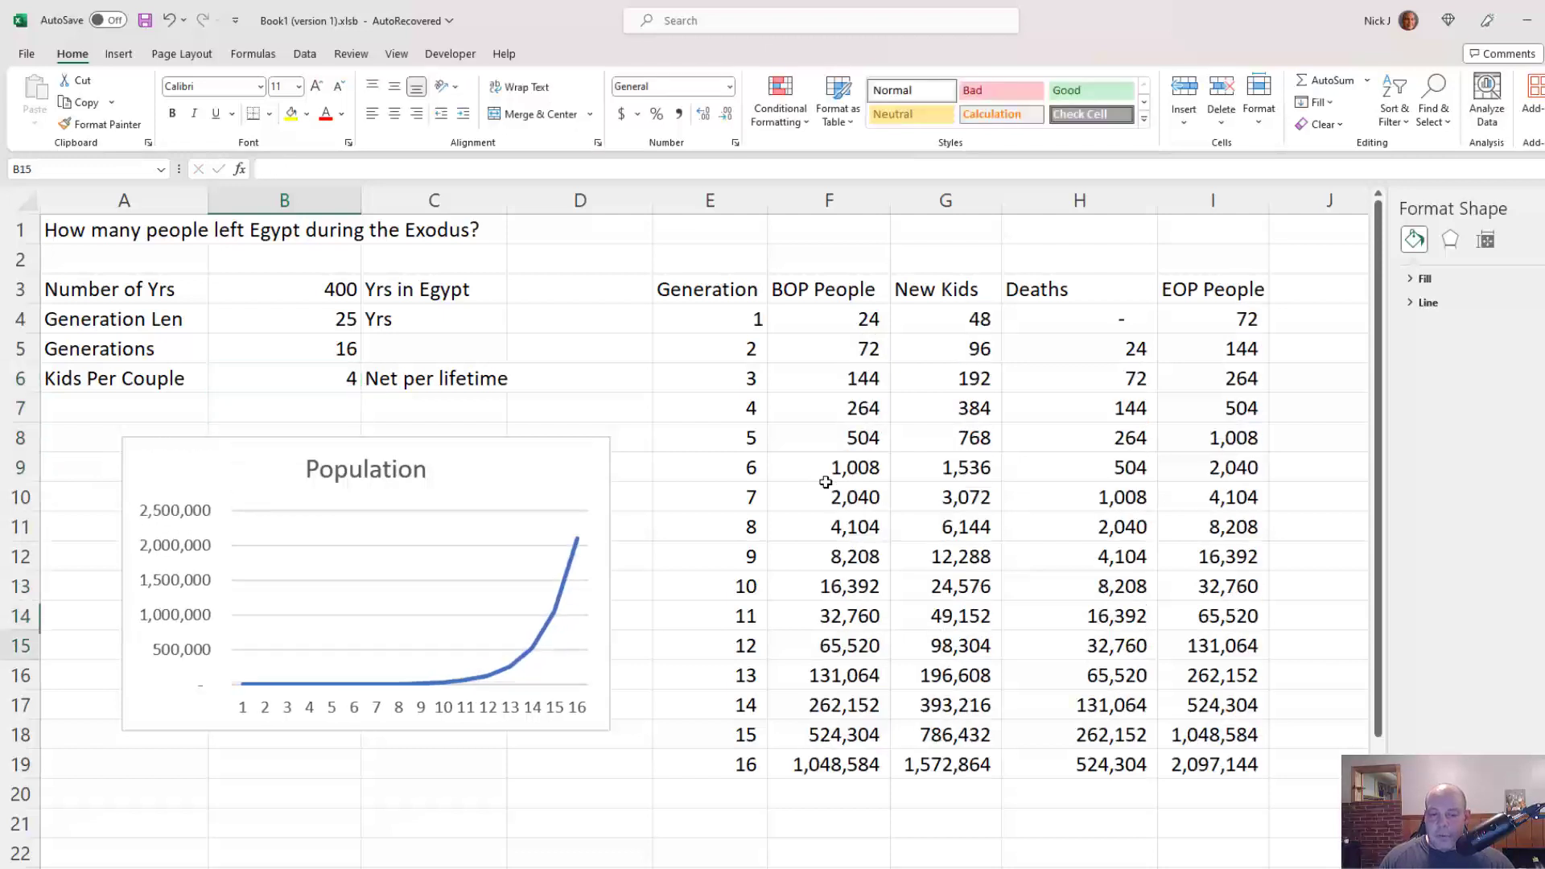
key("Right")
key("Right")
key("Right")
key("Right")
key("Right")
key("Right")
key("Right")
key("Right")
key("Down")
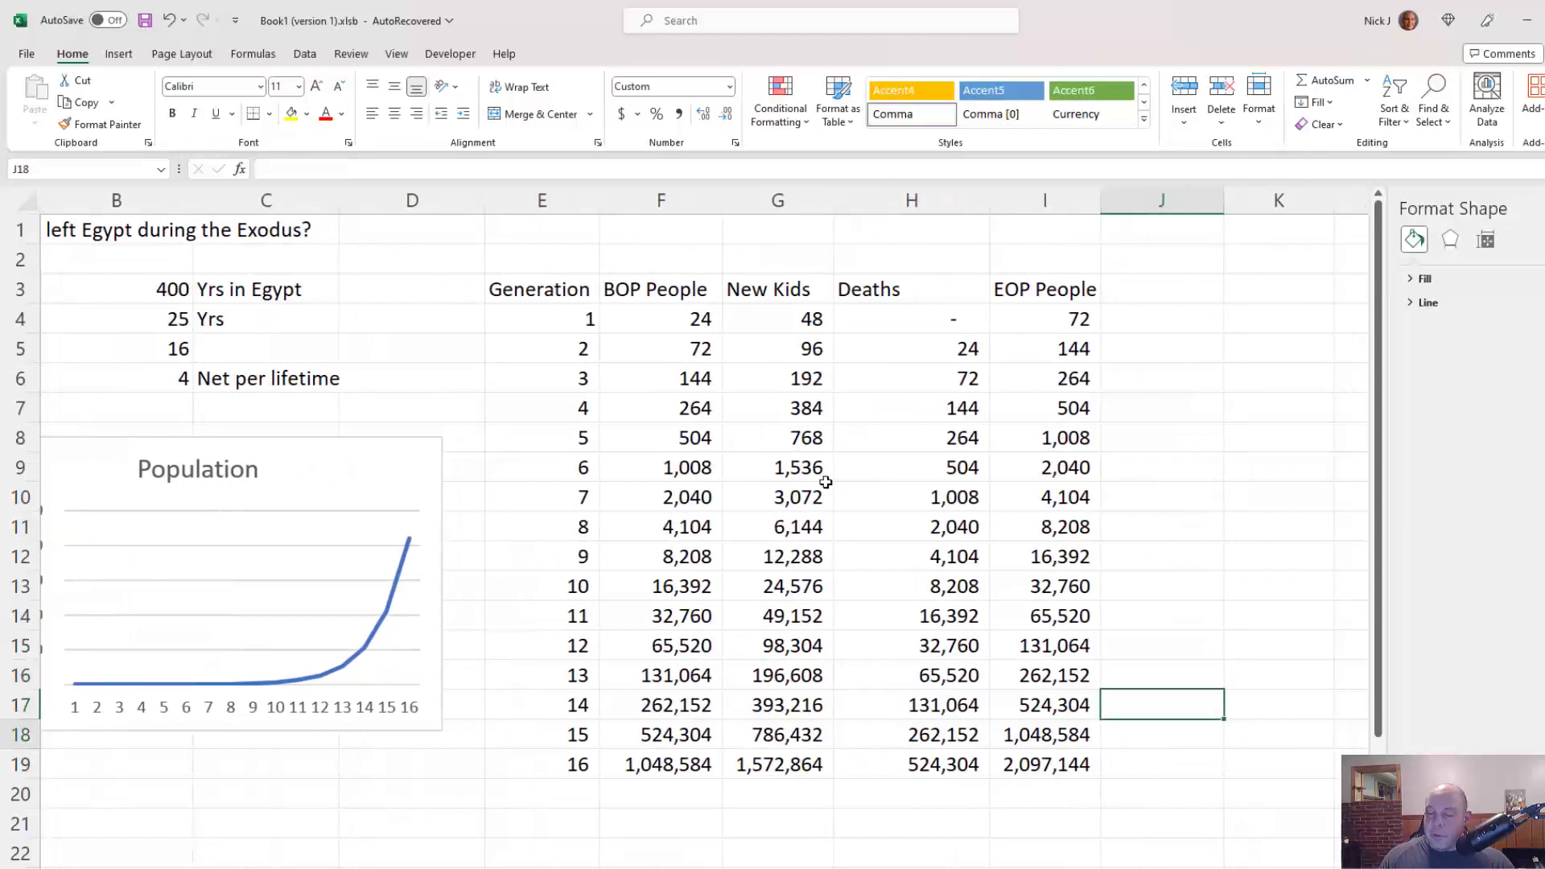
key("Left")
key("Down")
key("Down")
key("Left")
key("Left")
key("Left")
key("Left")
key("Left")
key("Left")
key("Left")
key("Left")
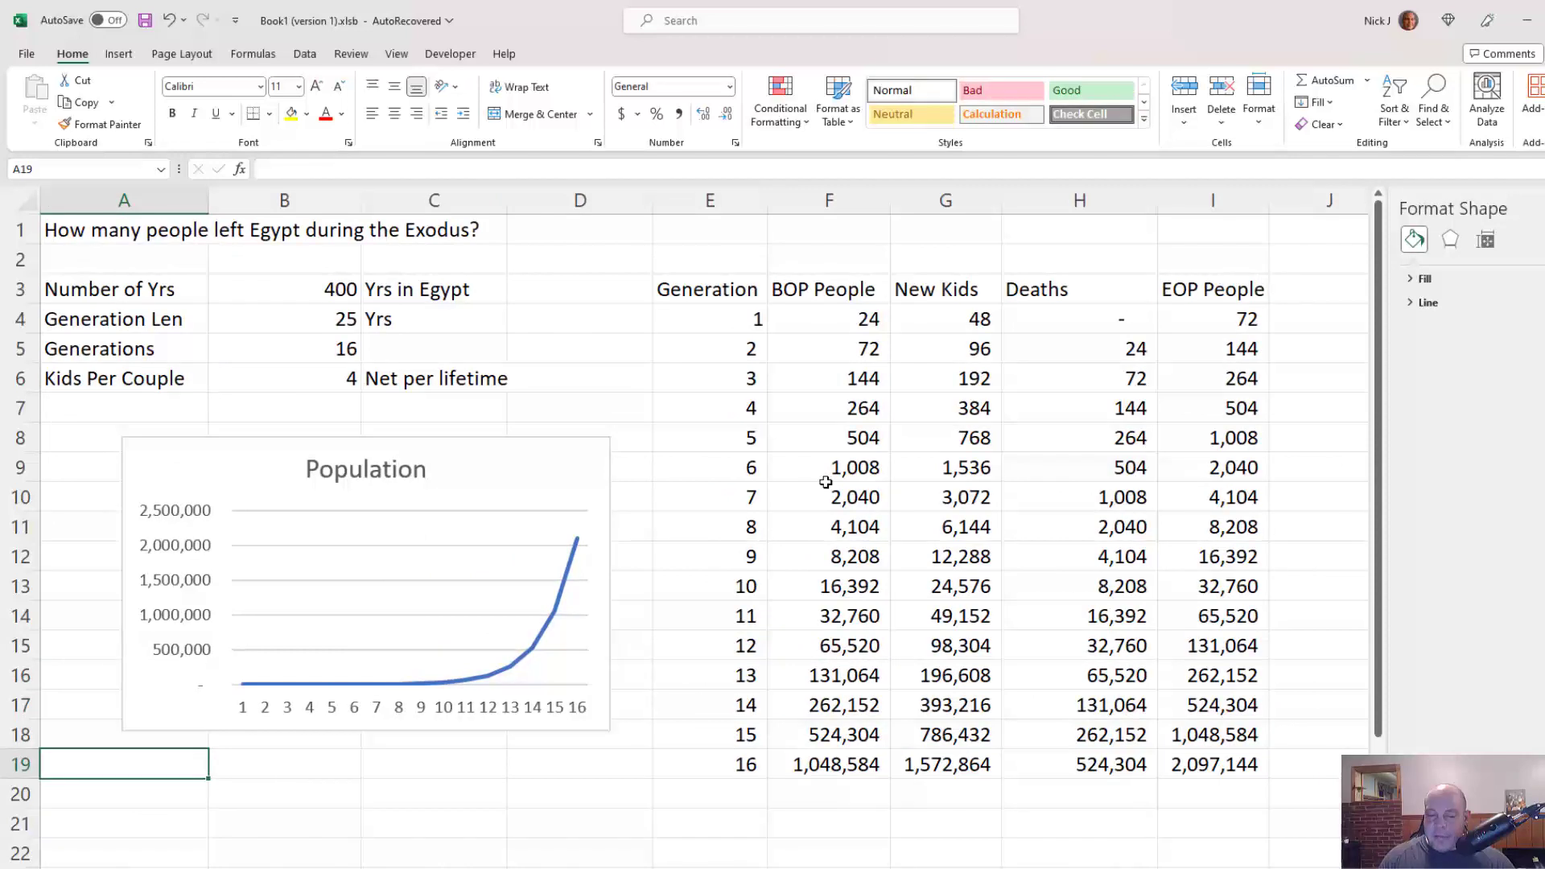
Step: Set Kids Per Couple in B6 back to 3
key("ctrl+Up")
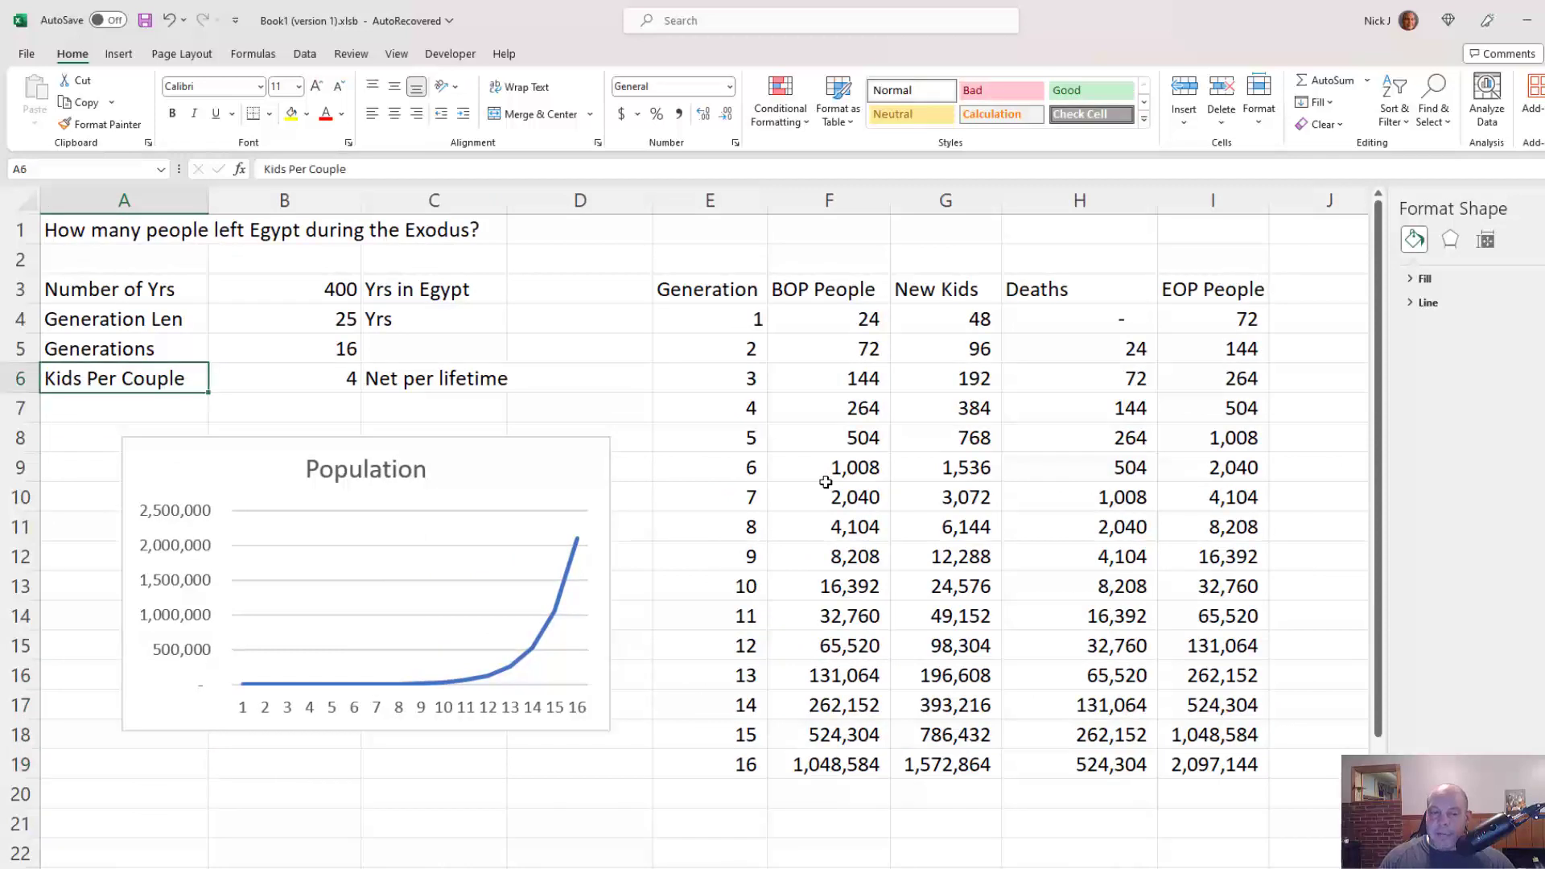
key("Right")
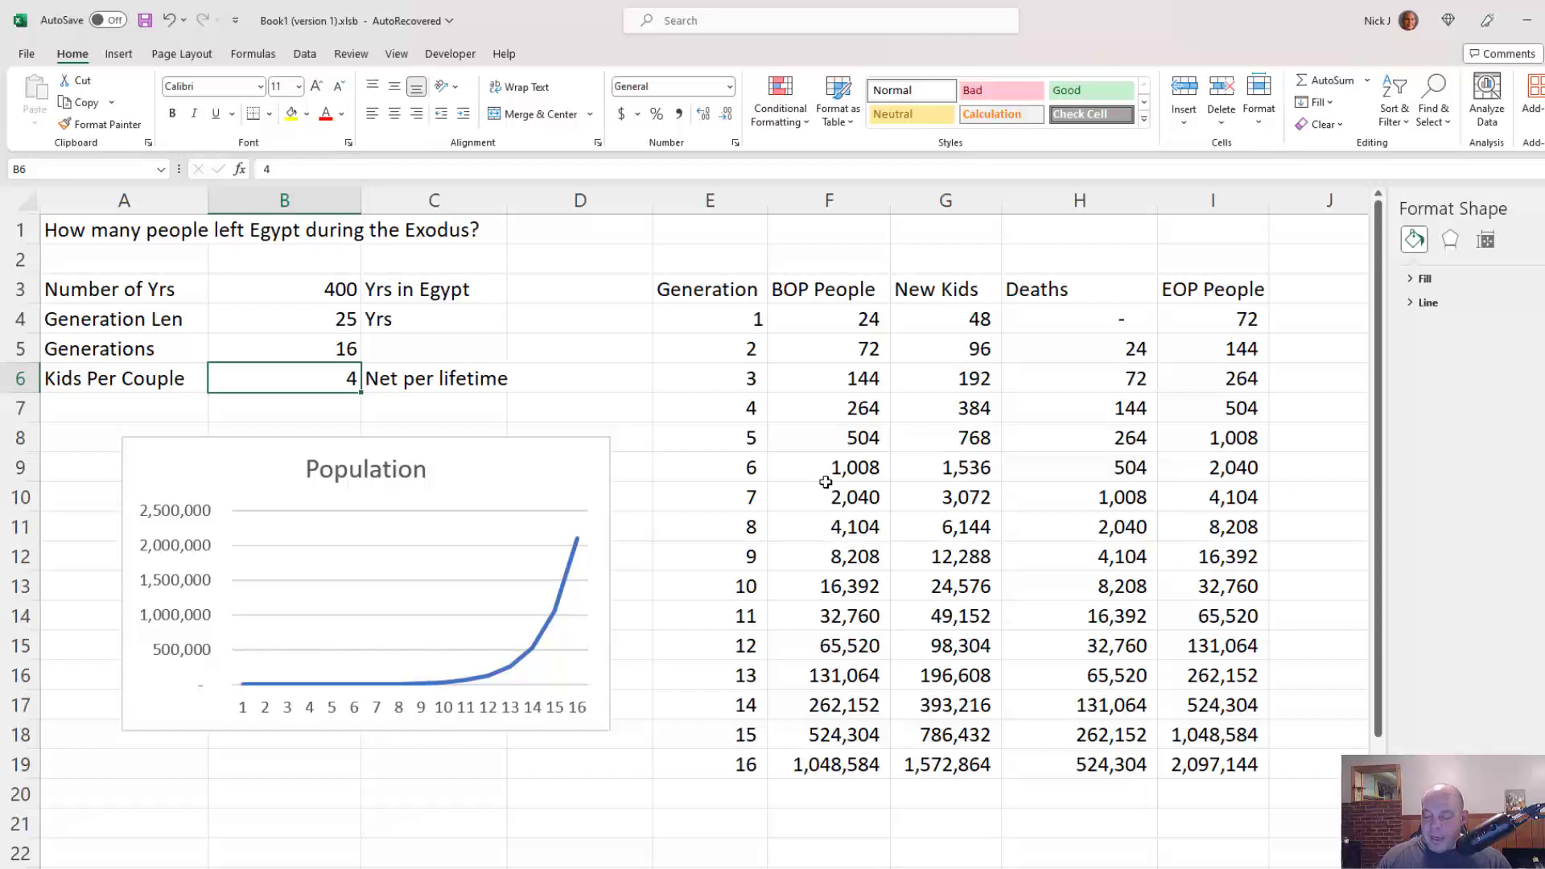
type("3")
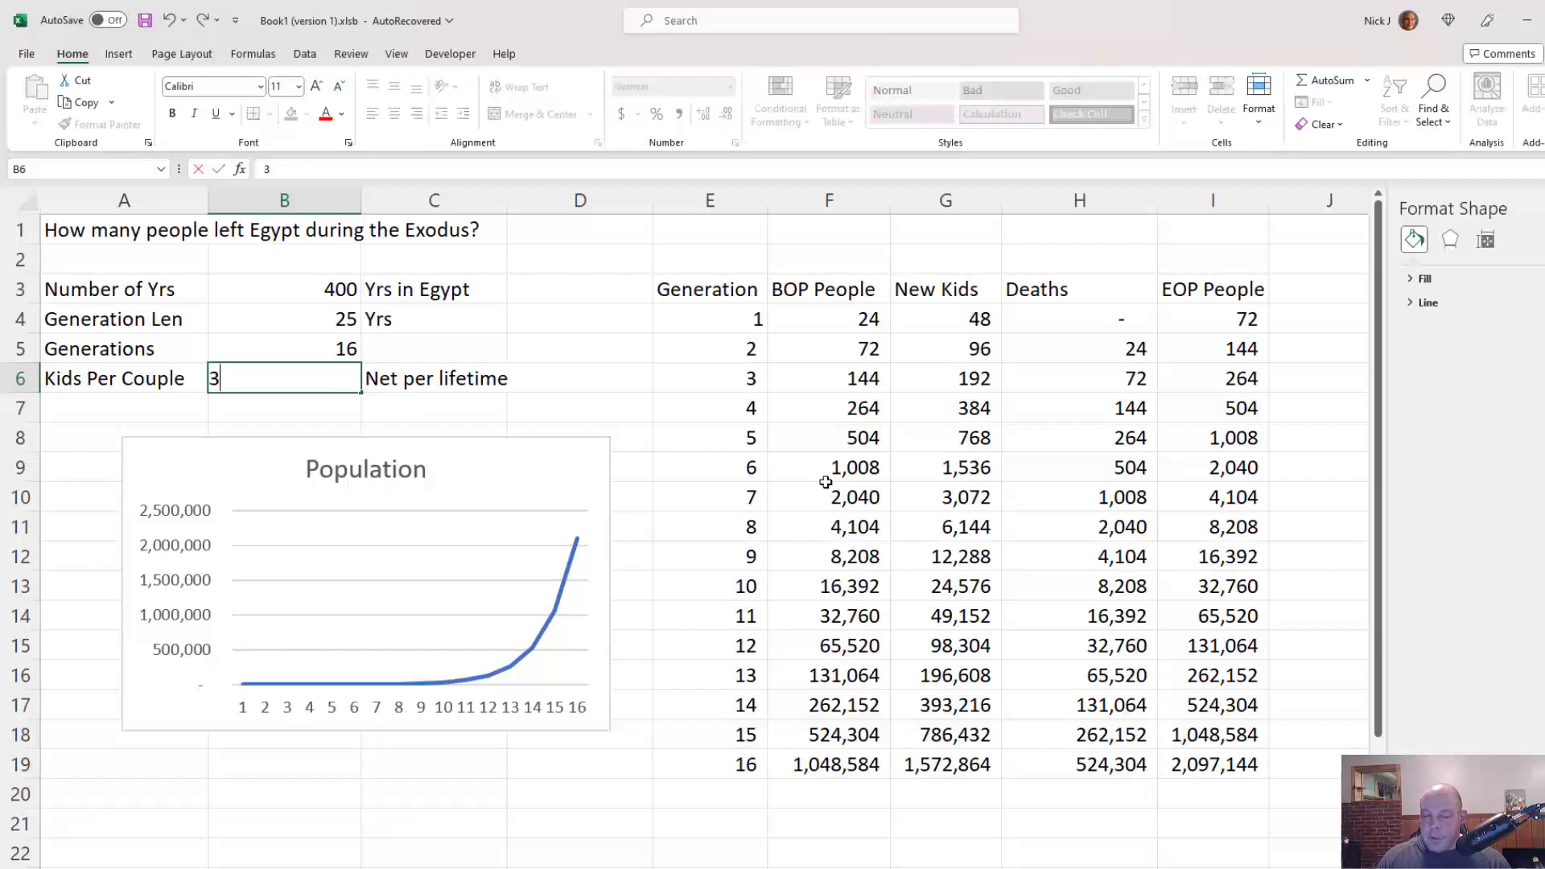
key("Return")
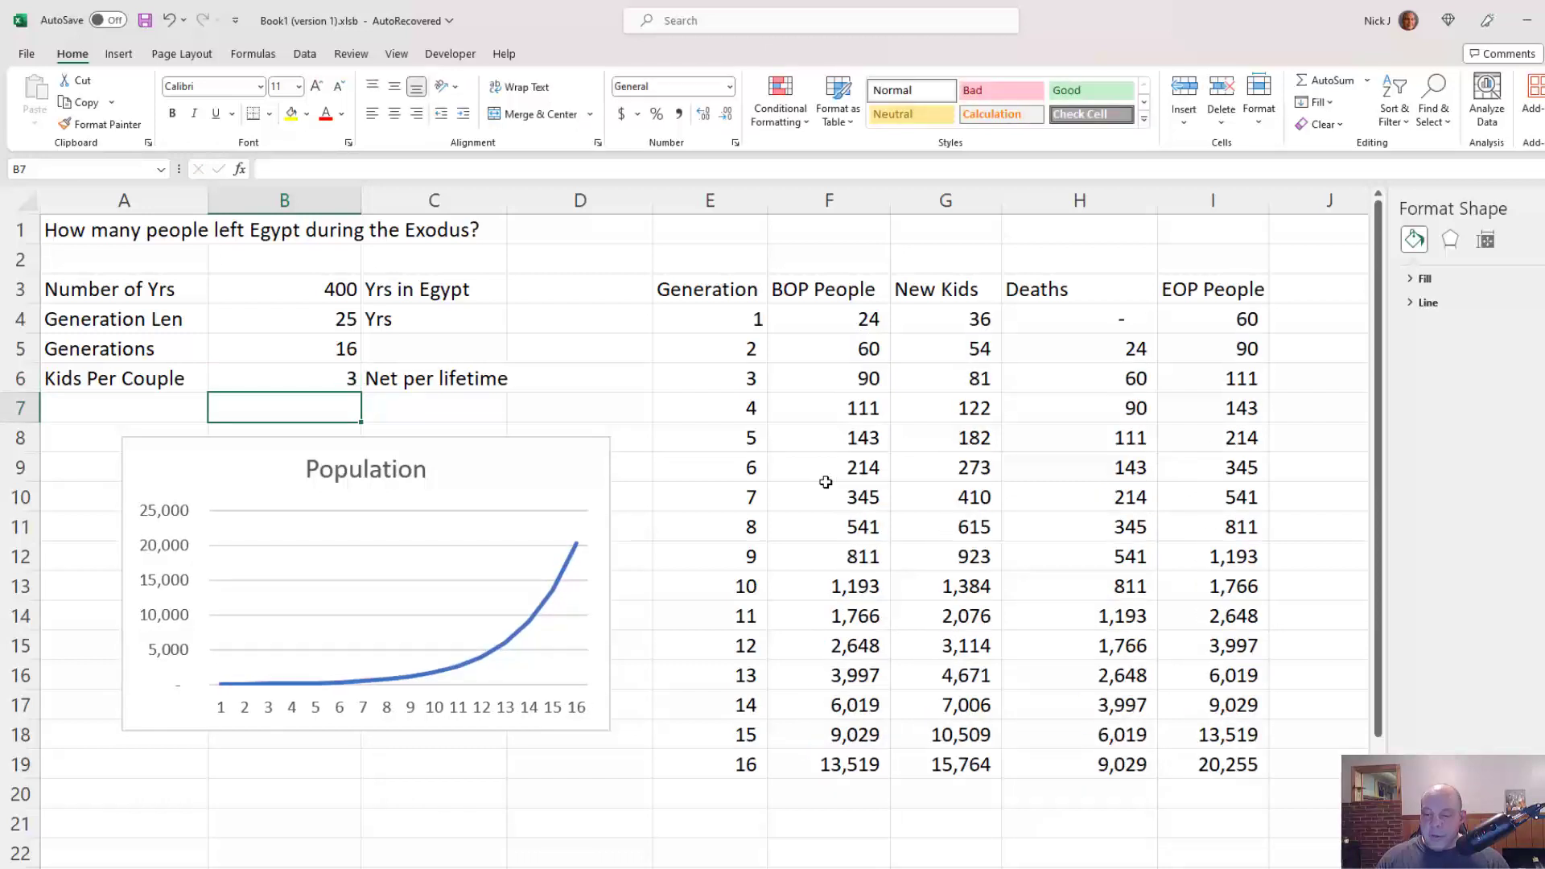
Step: Examine the generation 16 figures in row 19 from BOP People across to EOP People
key("Right")
key("Right")
key("Right")
key("Right")
key("ctrl+Down")
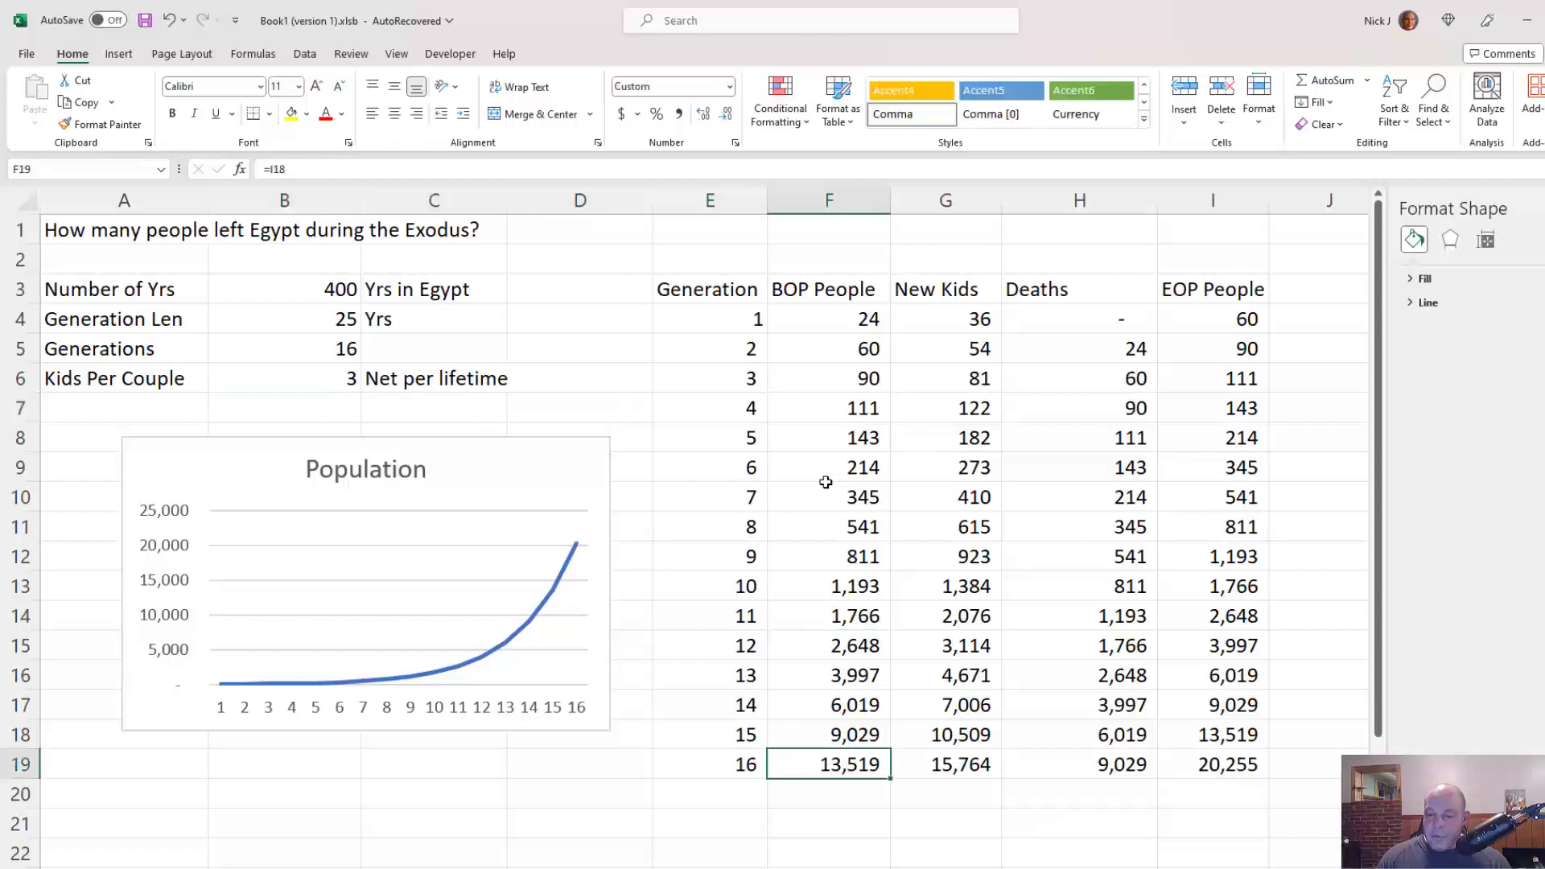
key("Right")
key("Right")
key("Right")
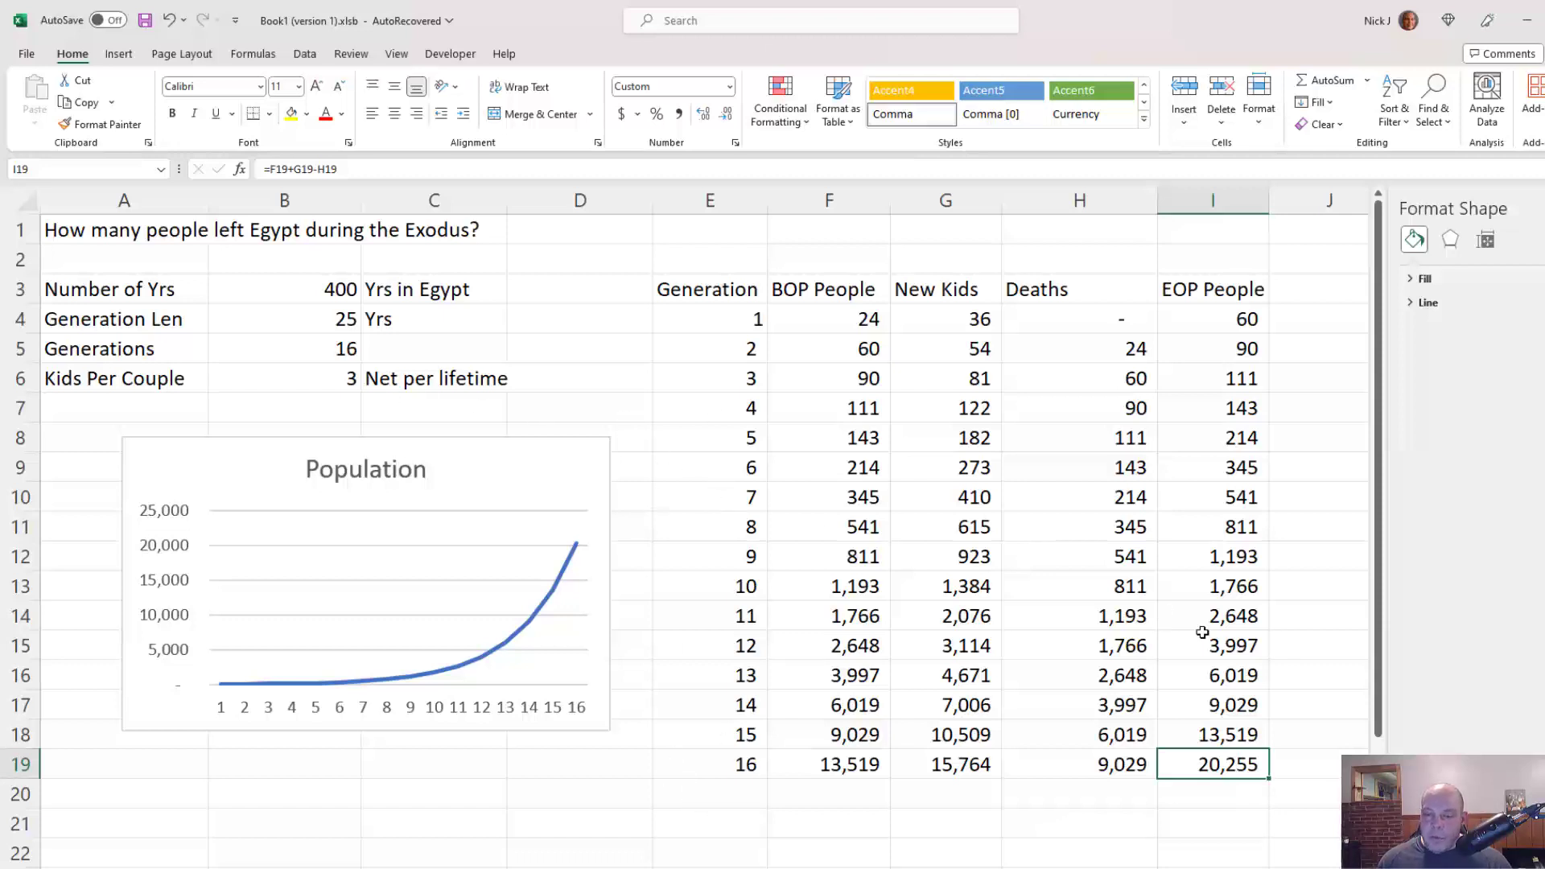
Step: Run Goal Seek on the generation 16 EOP People cell I19 with target value 60000, changing Kids Per Couple in B6, and accept the solution
left_click(1181, 723)
left_click(1202, 759)
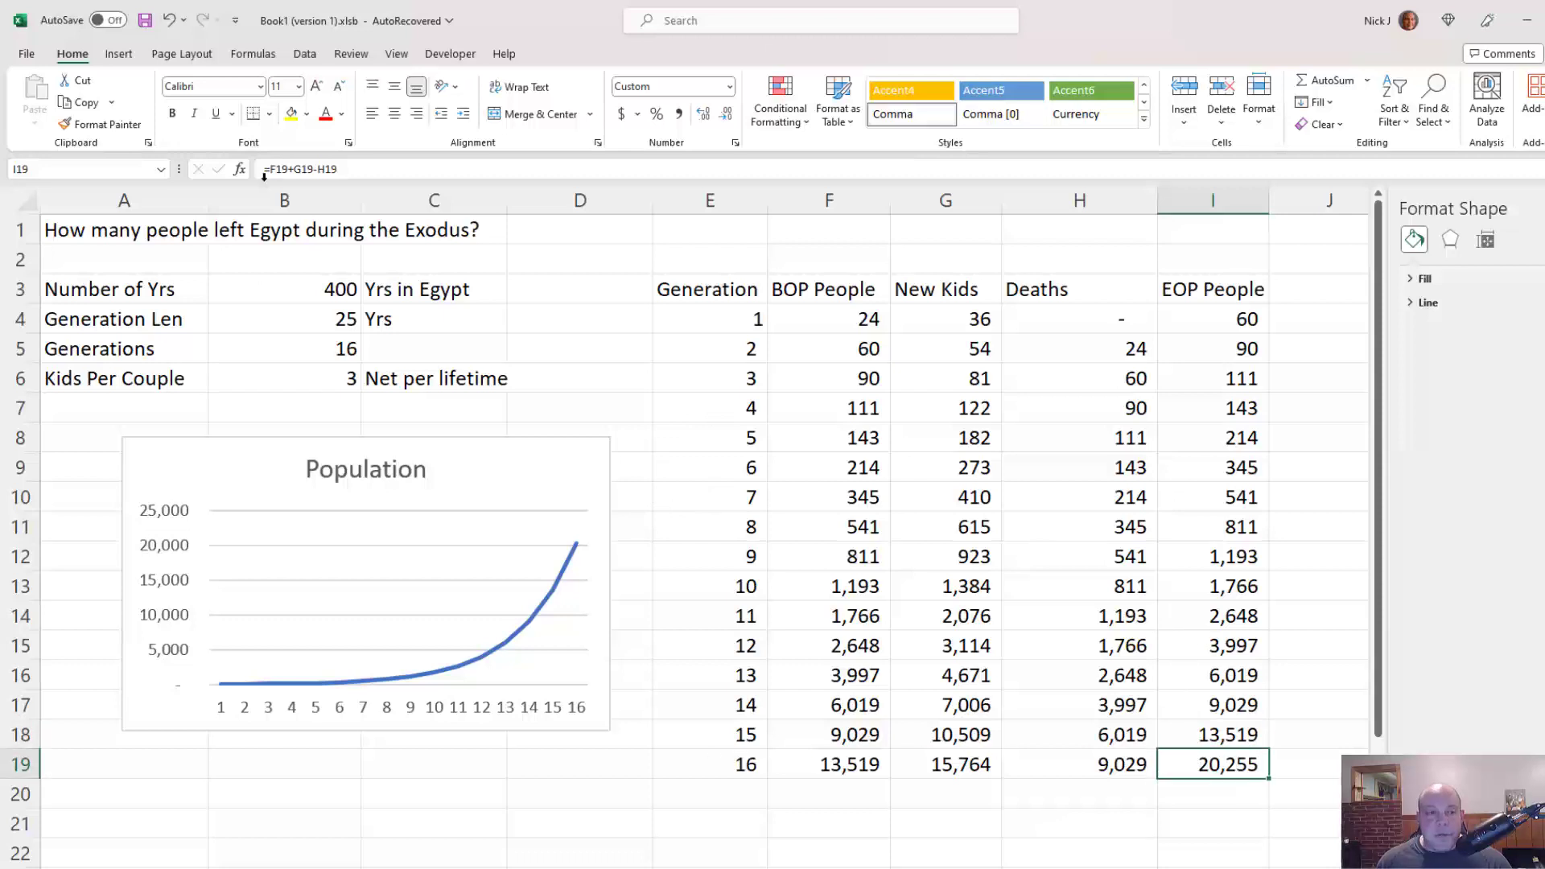
left_click(305, 53)
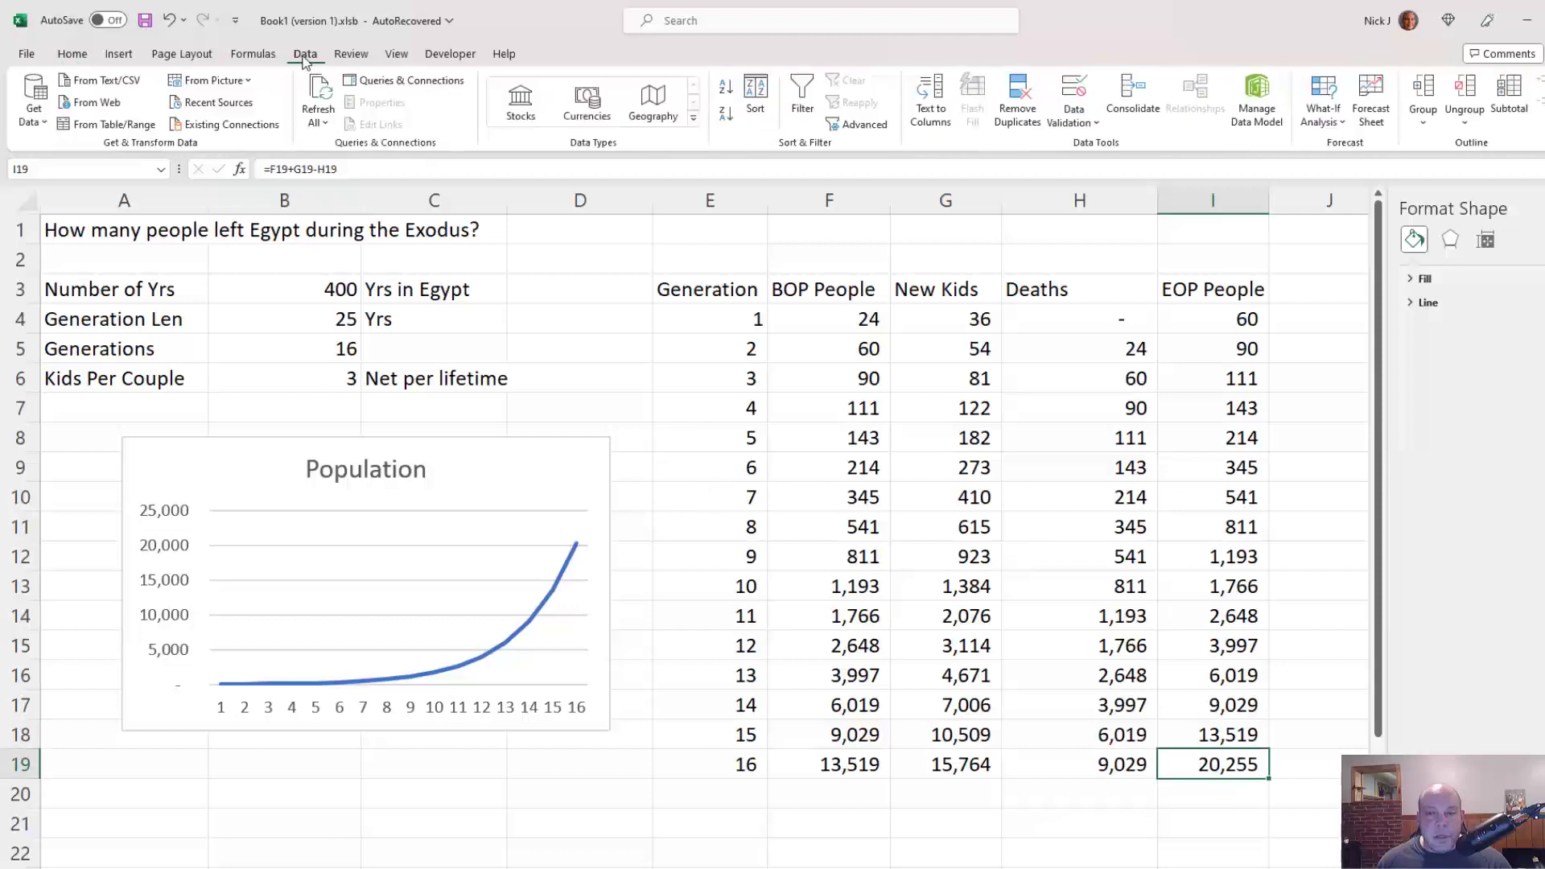
left_click(1324, 115)
left_click(1357, 171)
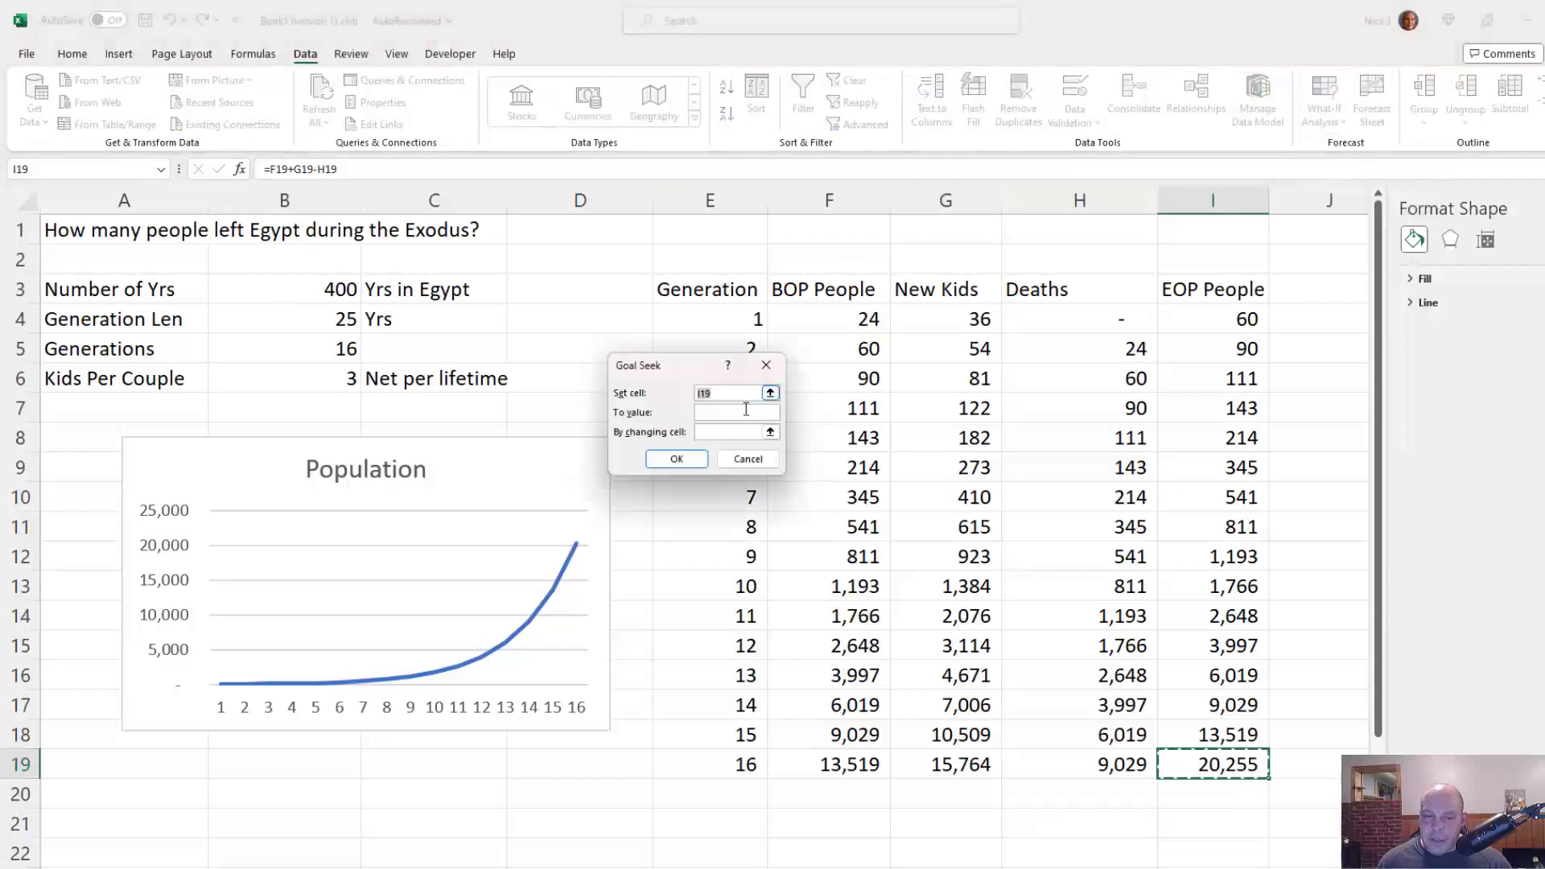
key("Tab")
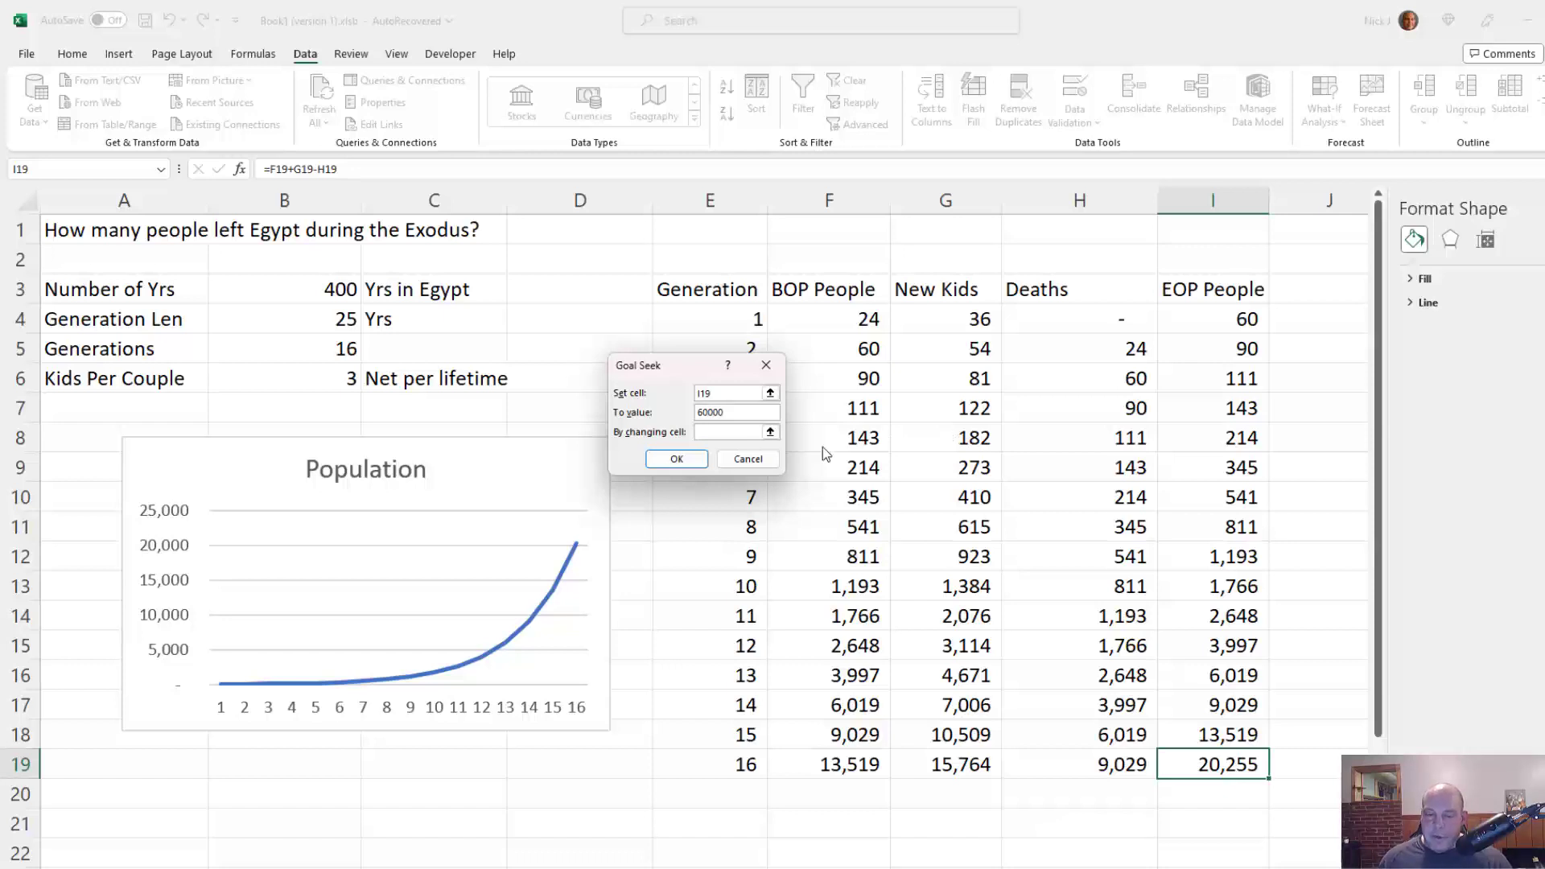
left_click(771, 433)
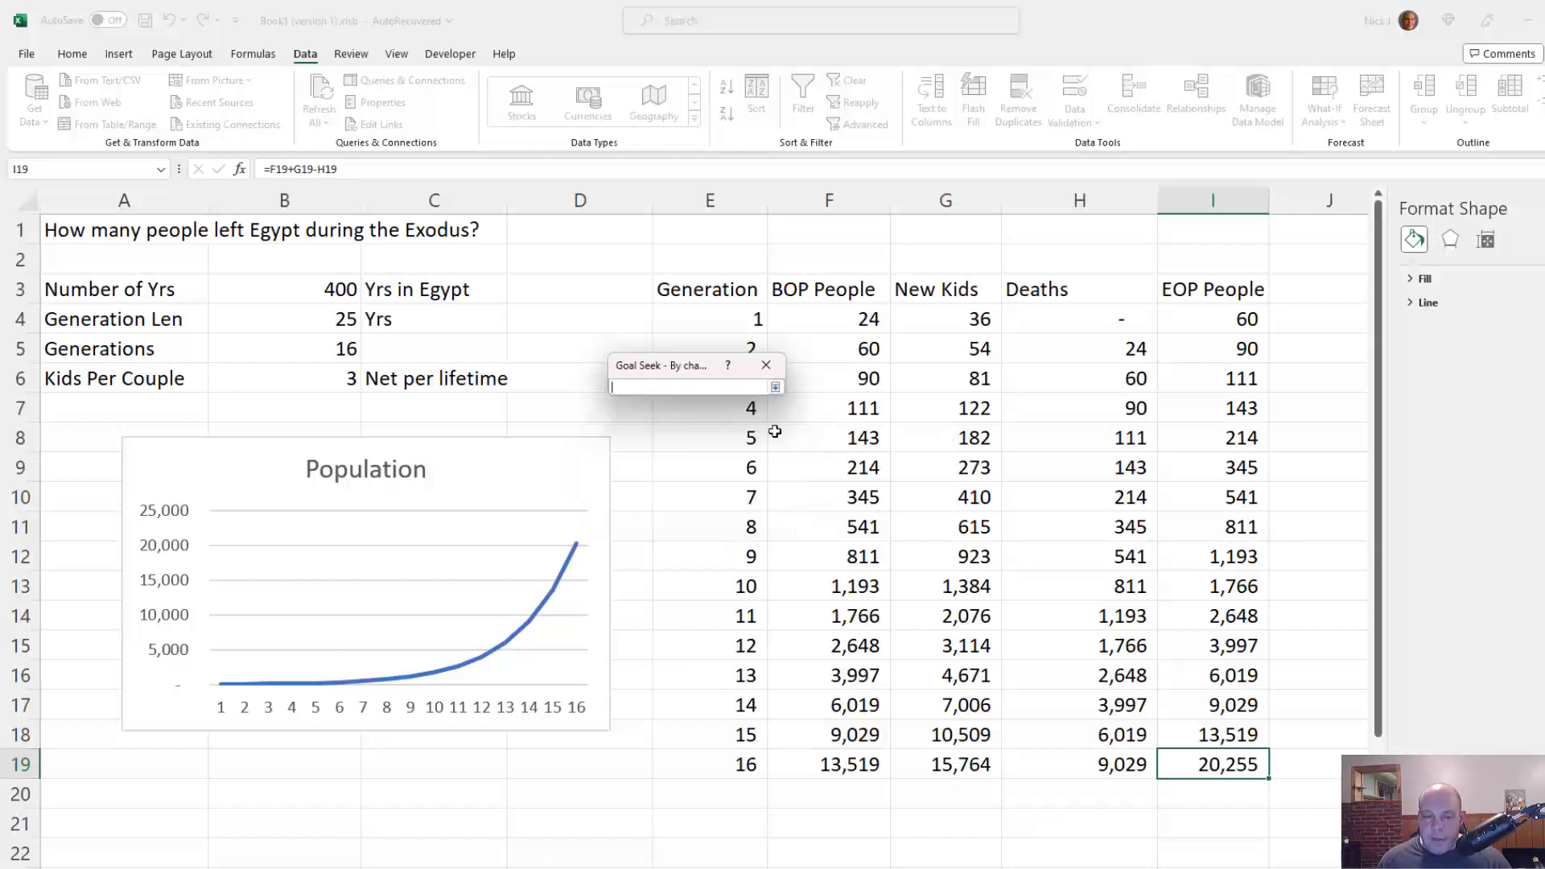
left_click(318, 408)
left_click(306, 376)
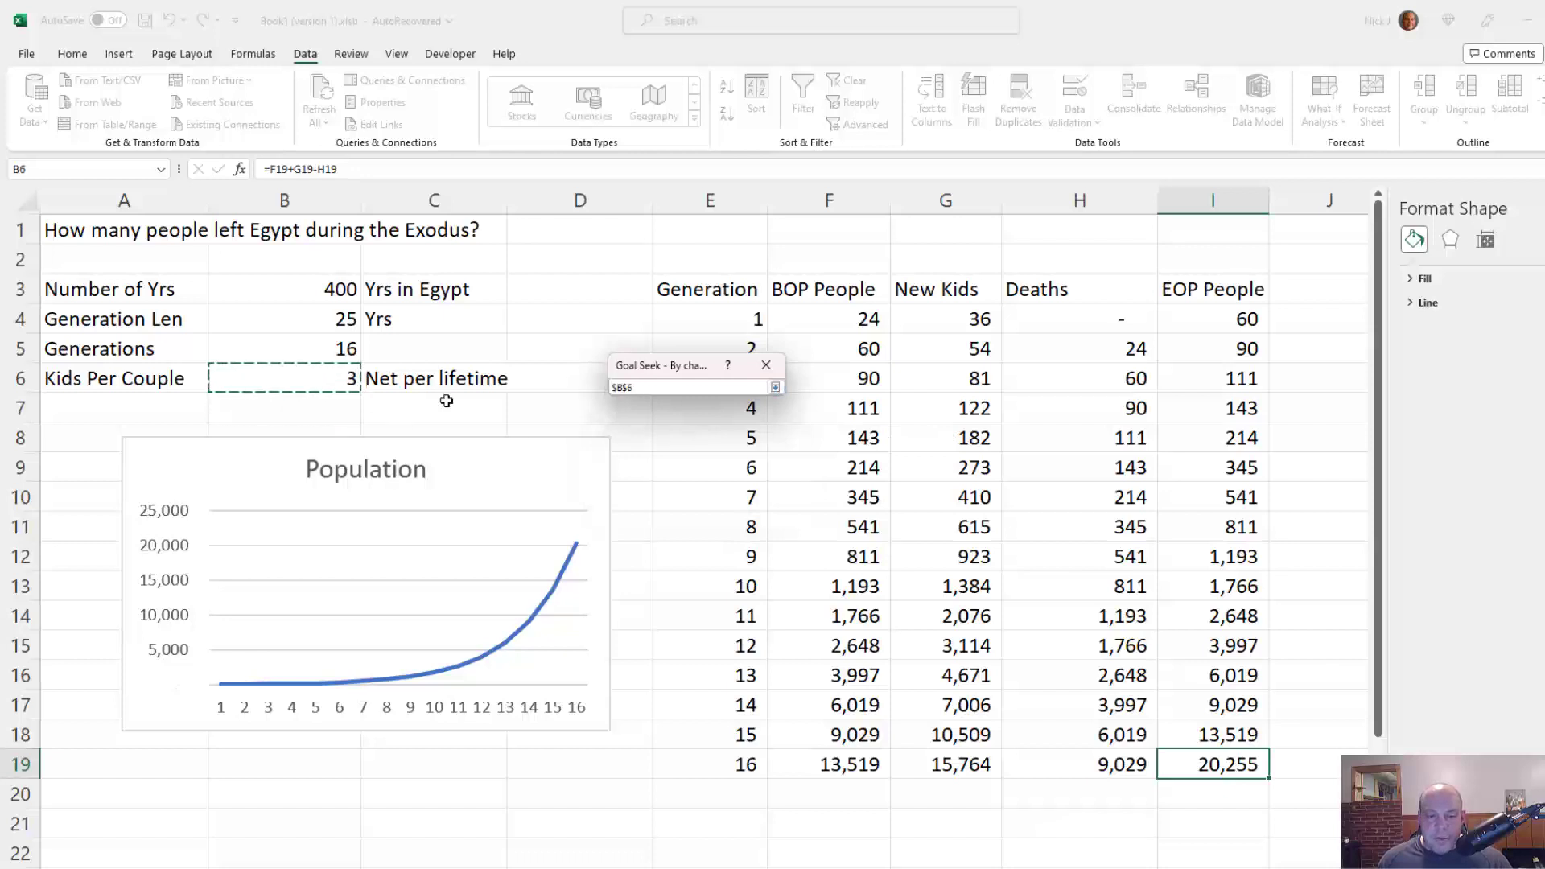
left_click(775, 388)
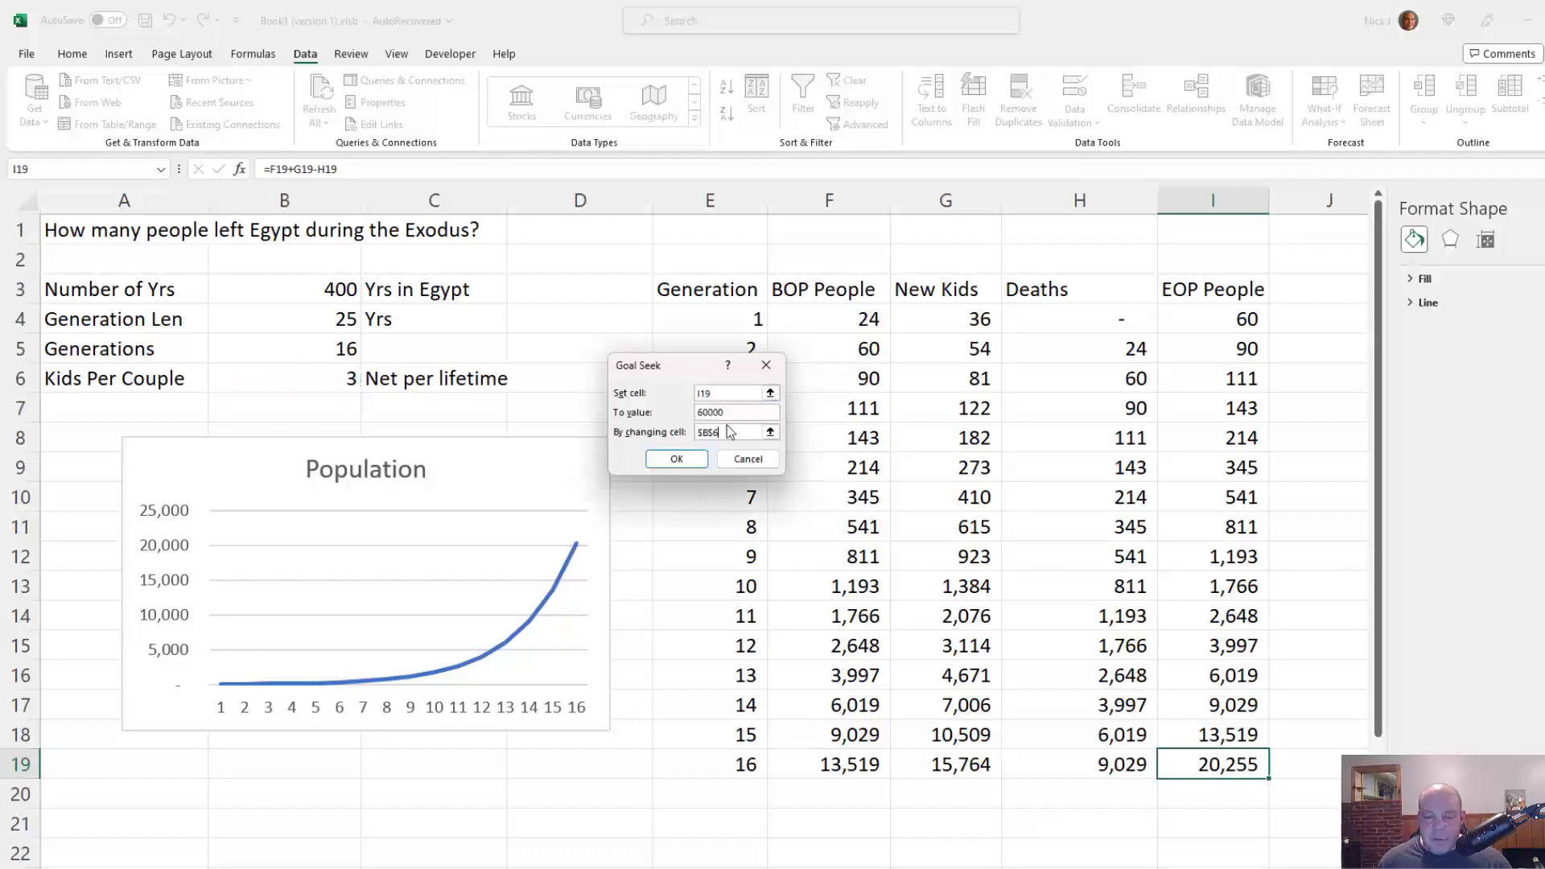
left_click(676, 460)
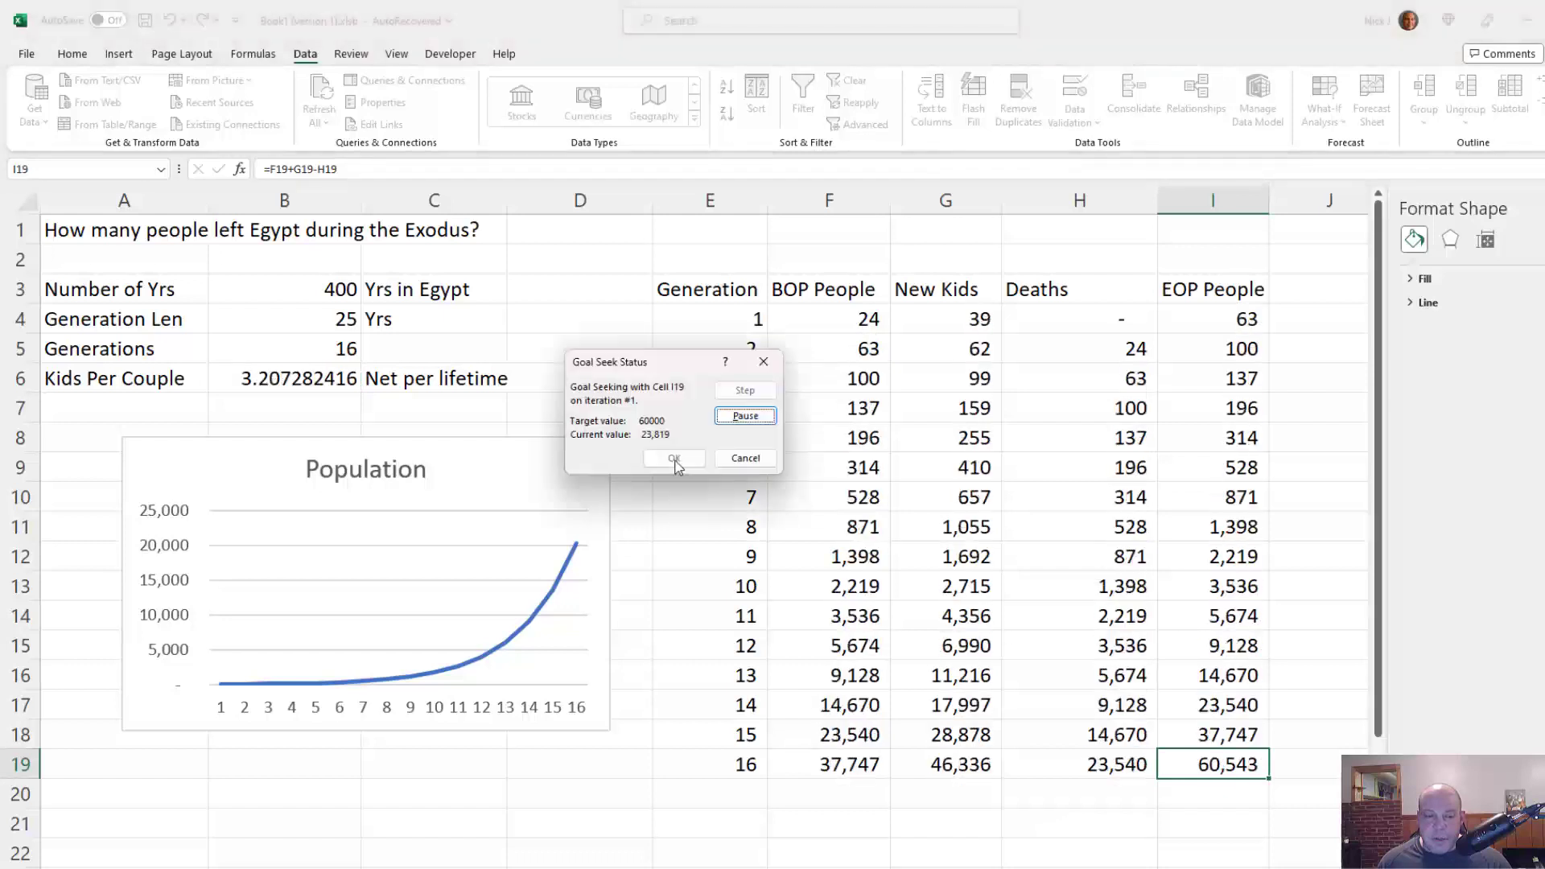
left_click(674, 458)
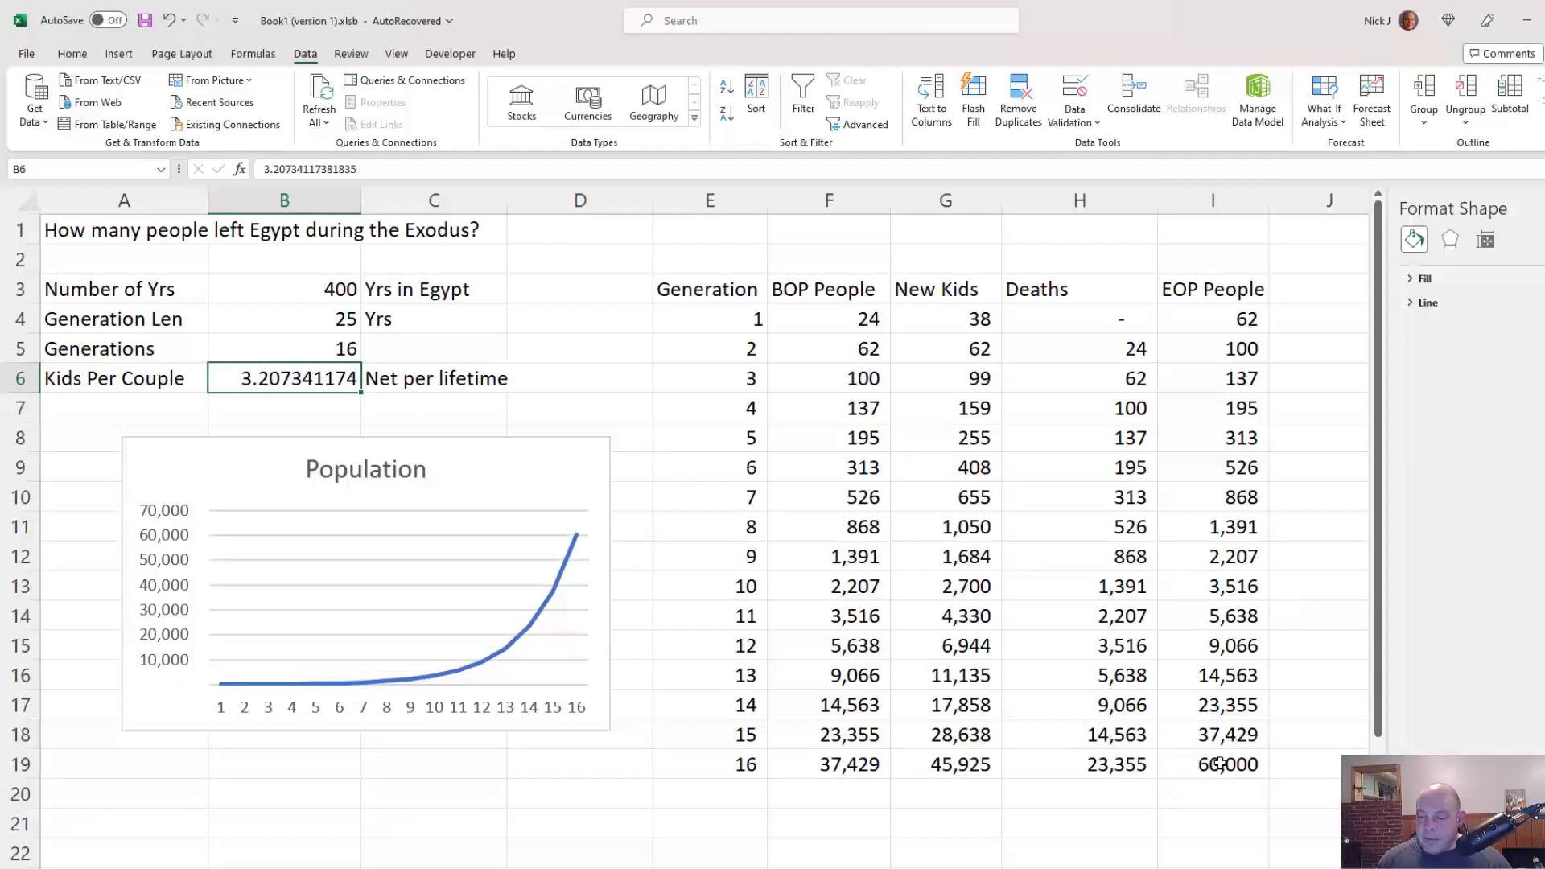
Step: Goal Seek cell I19 to a final population of 600000 by changing B6, keeping the solution found
left_click(1219, 765)
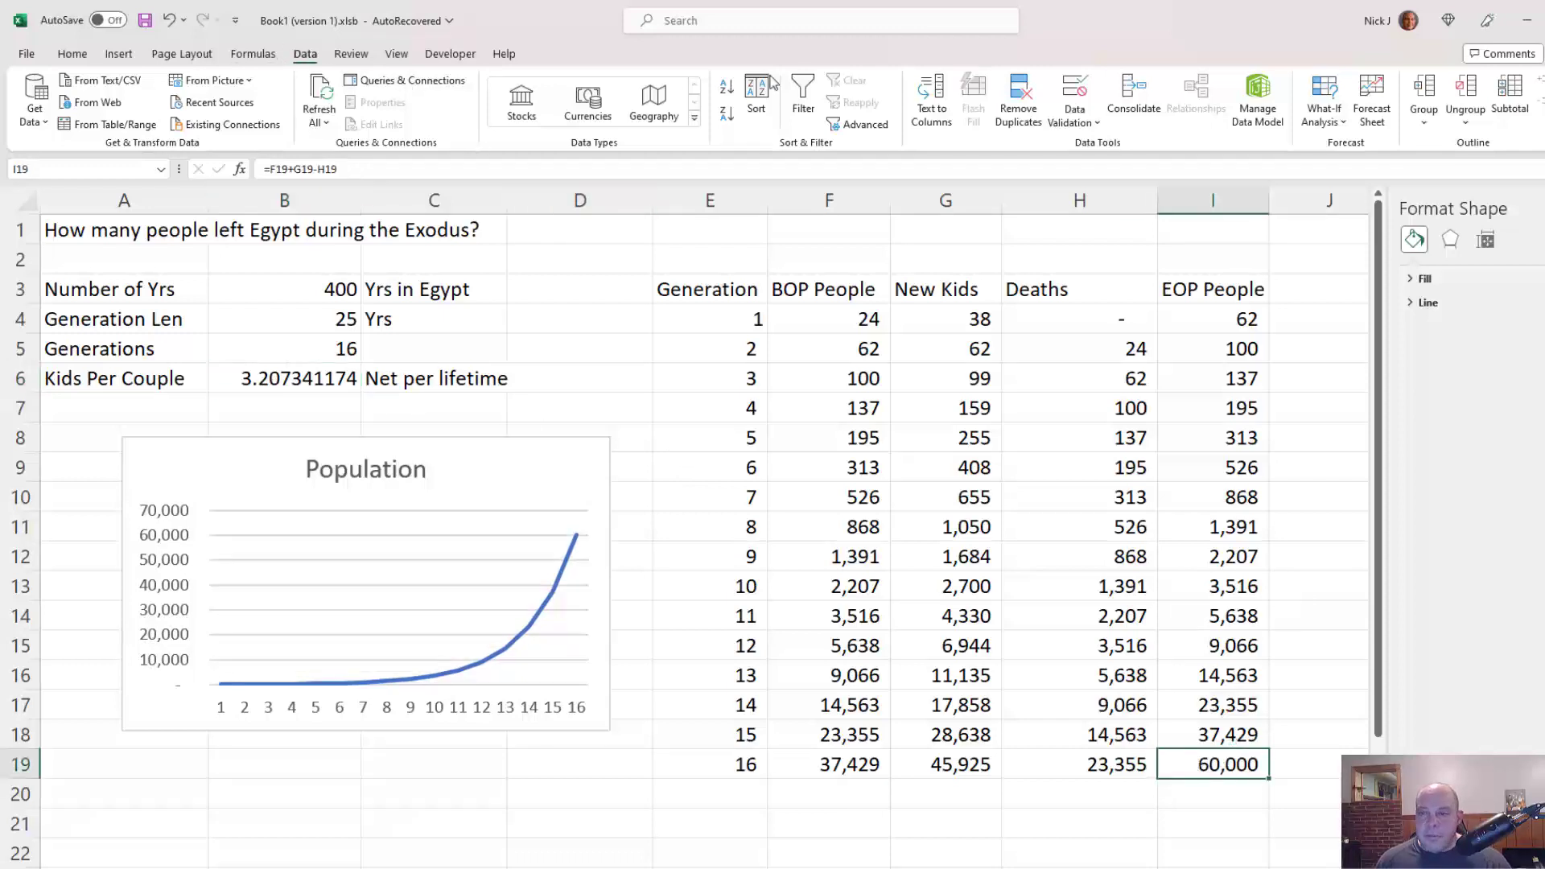
left_click(1320, 115)
left_click(1388, 172)
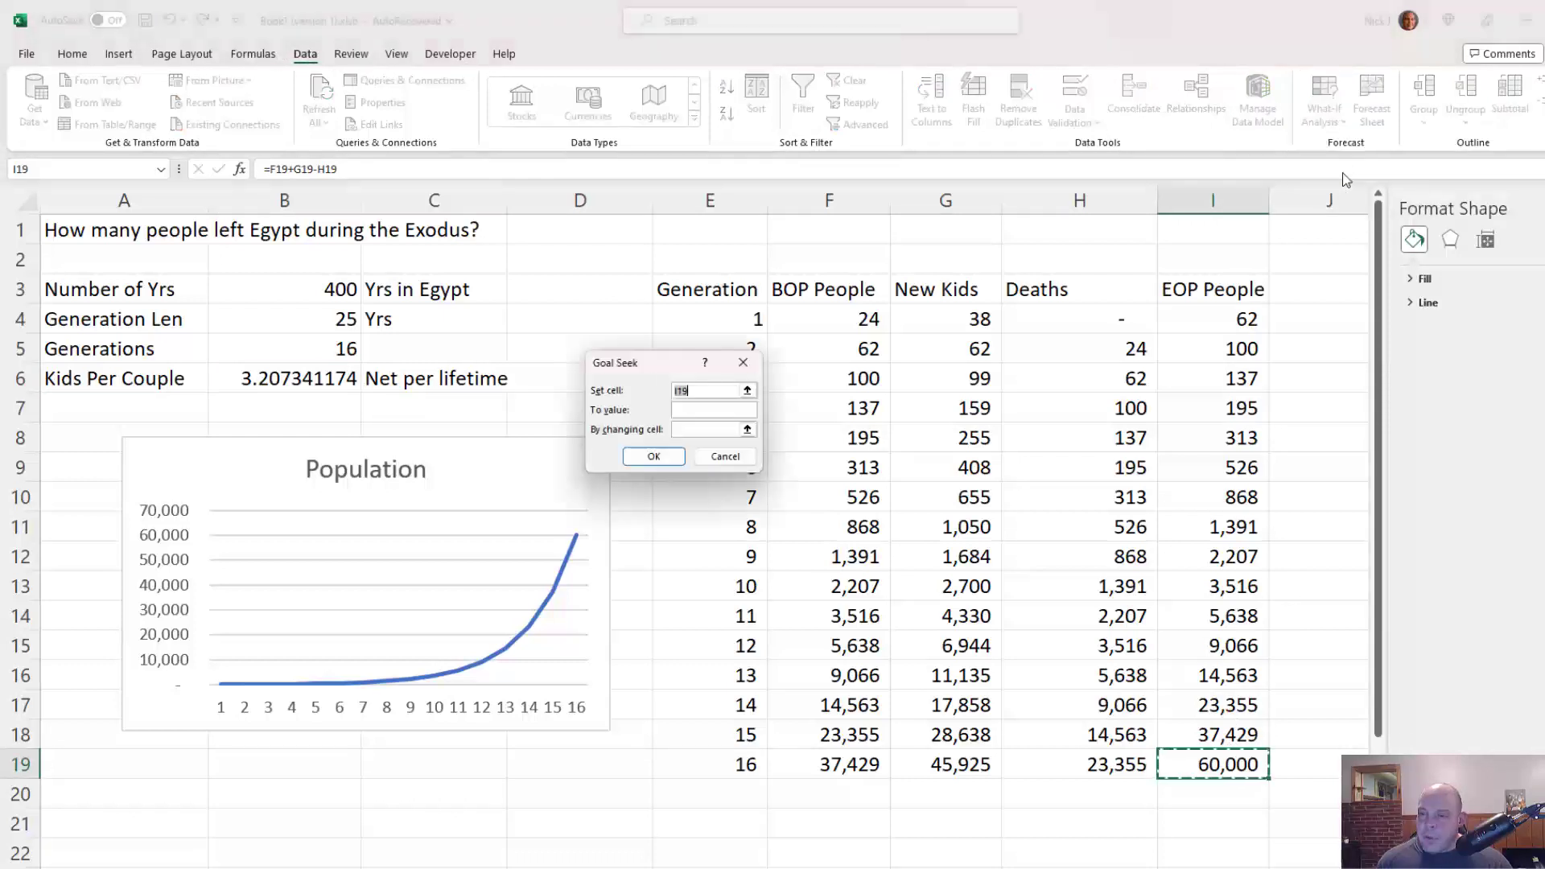
key("Tab")
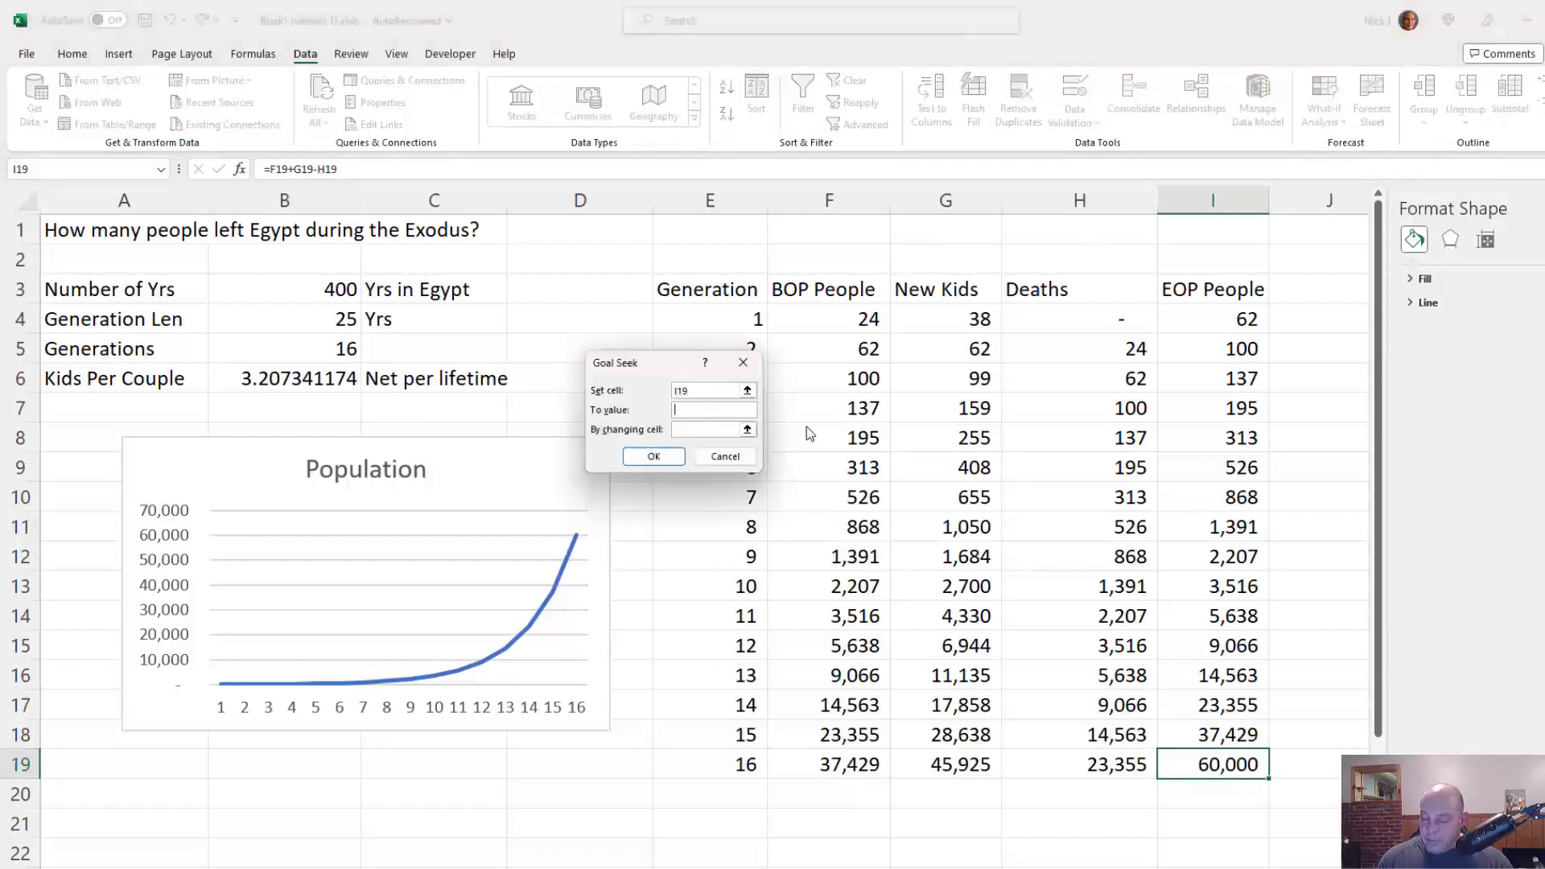
type("600000")
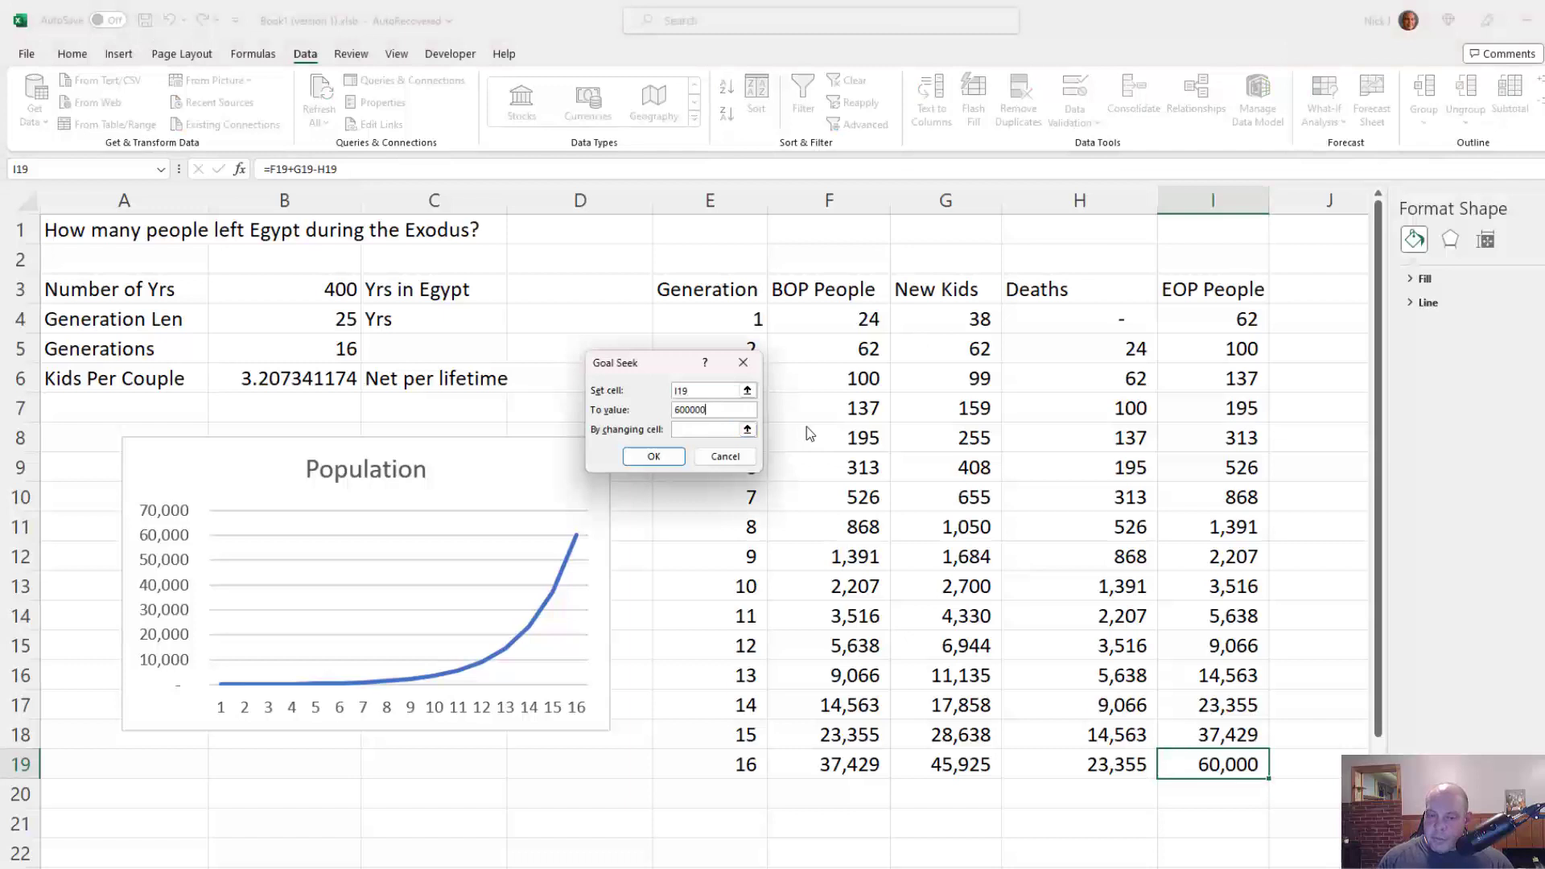
left_click(747, 429)
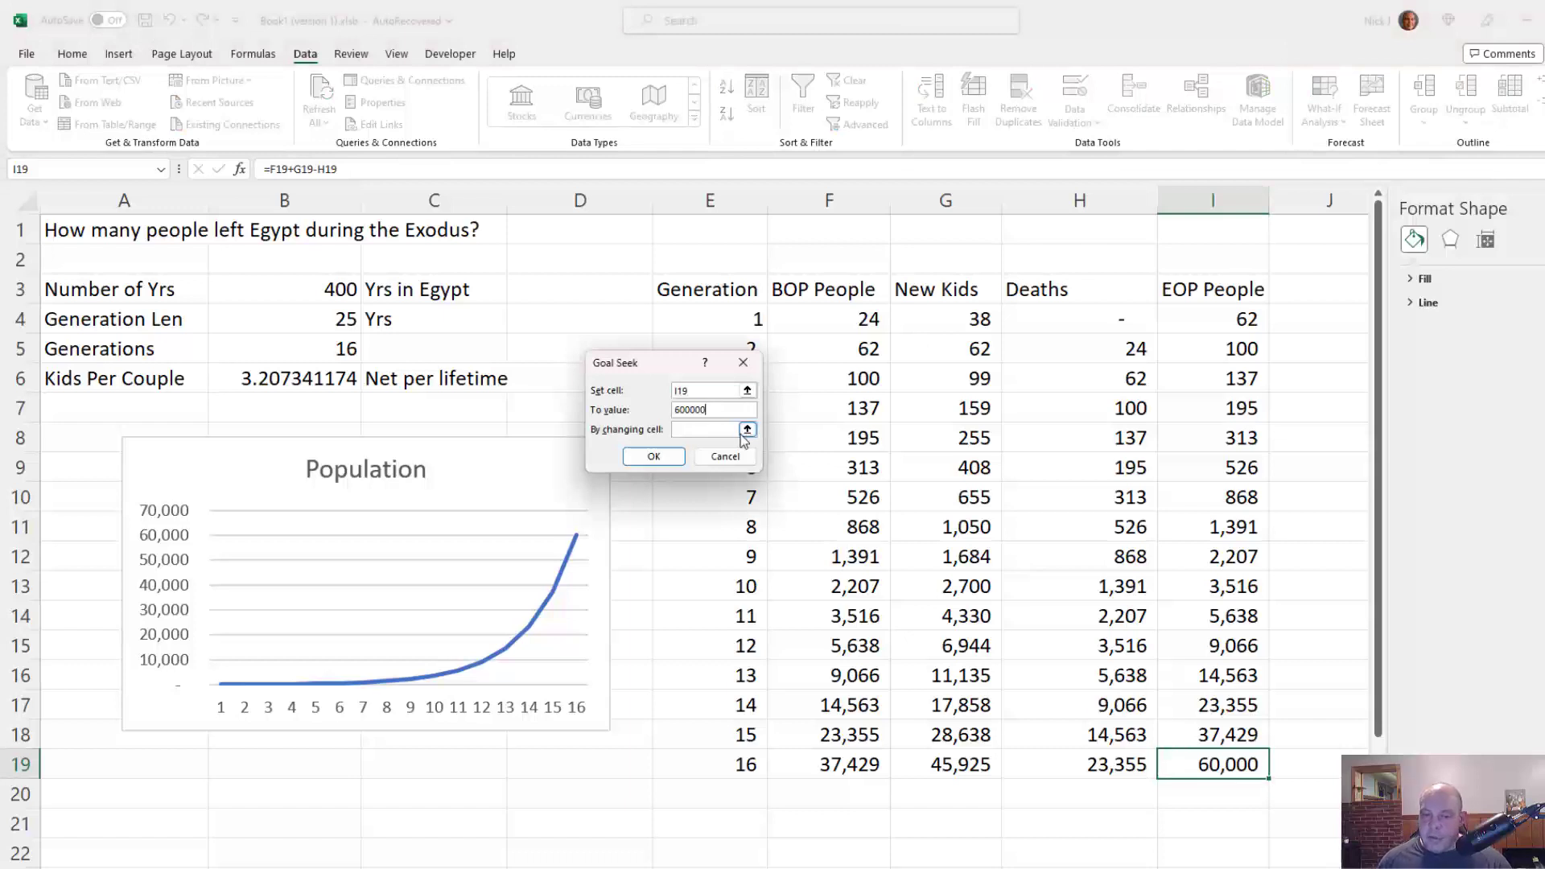
left_click(283, 375)
left_click(752, 384)
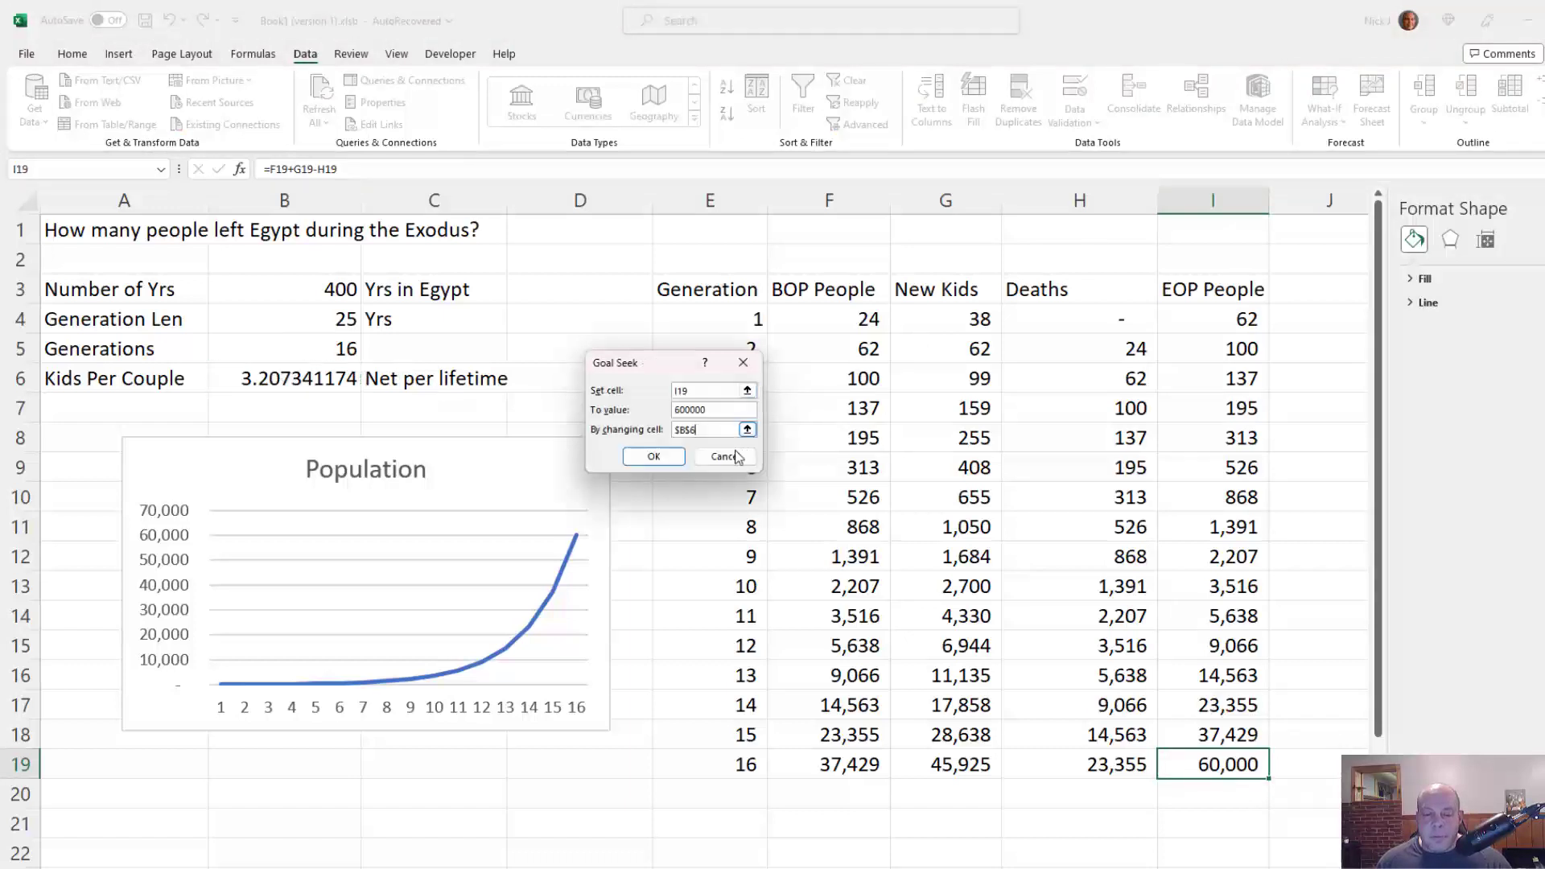
left_click(653, 456)
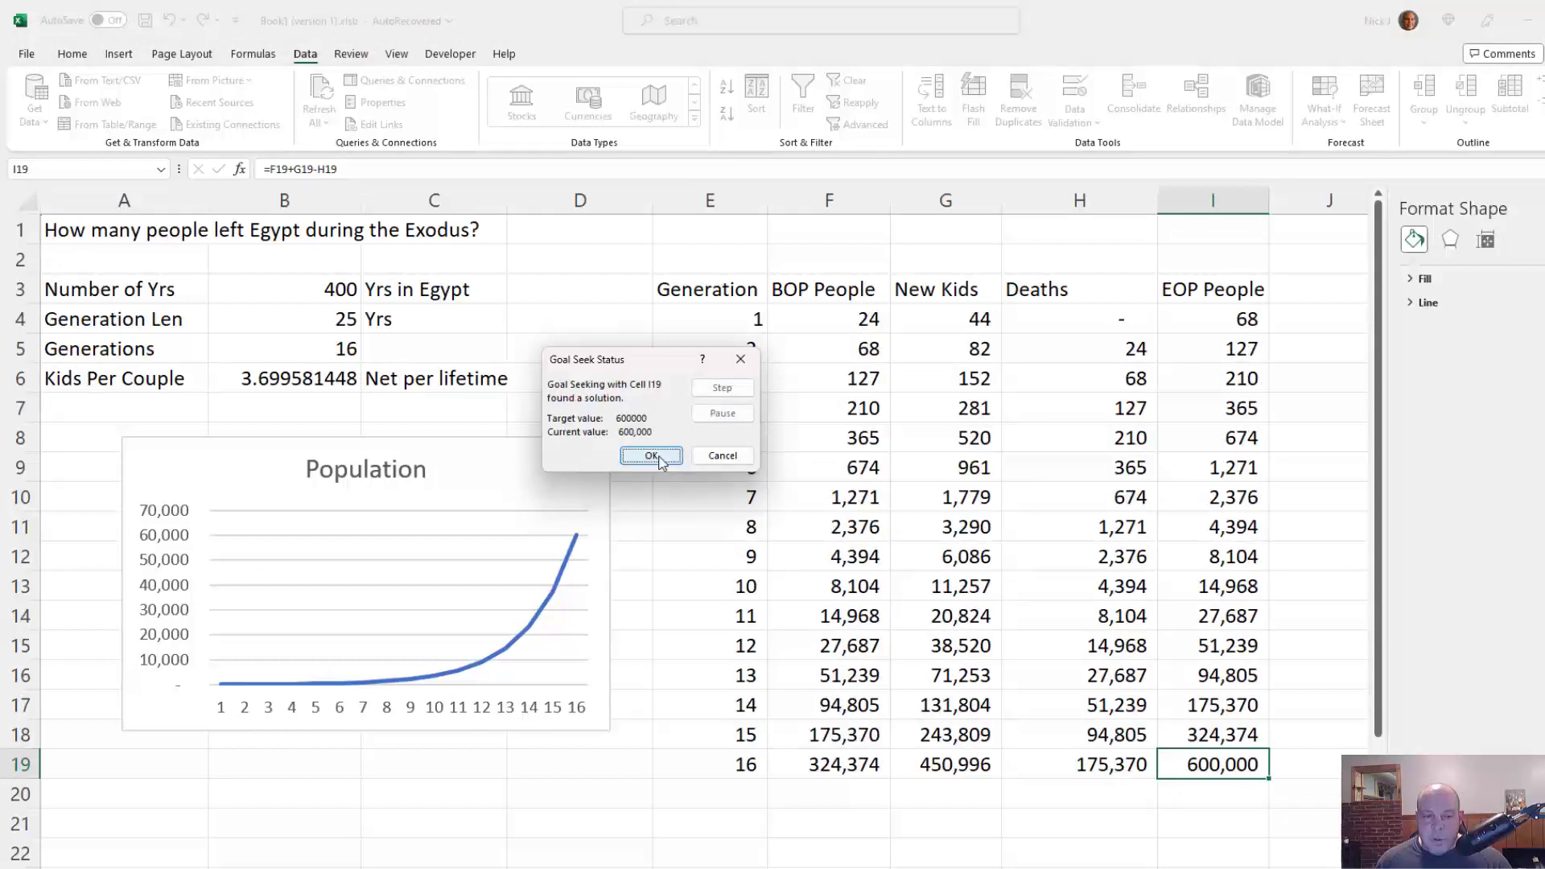
left_click(651, 456)
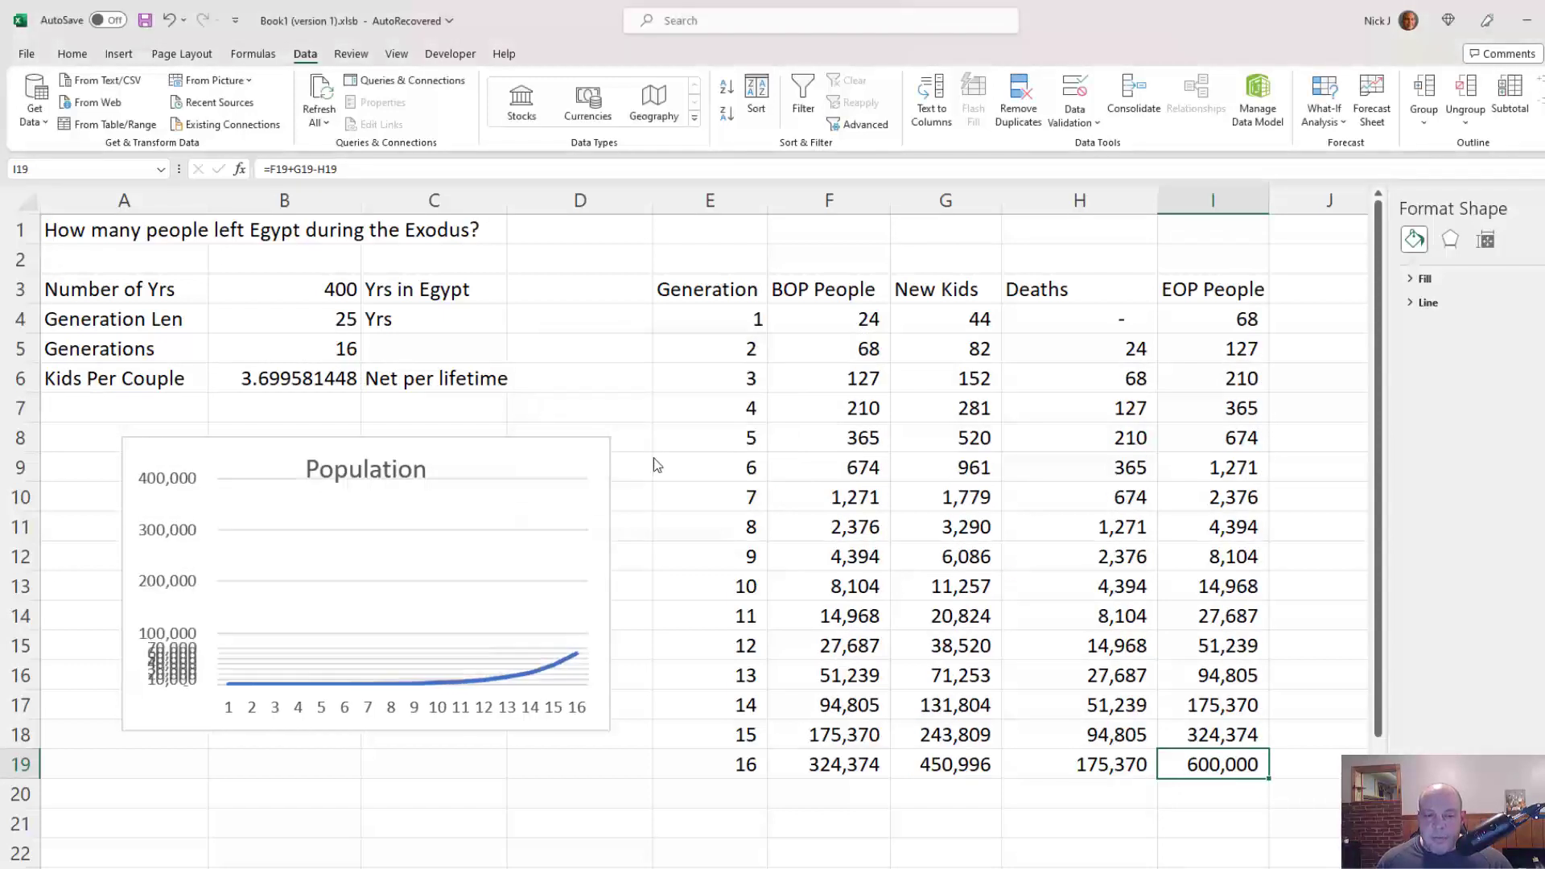
Step: Examine the solved Kids Per Couple in B6 and the EOP People column from the final generation upward
left_click(263, 372)
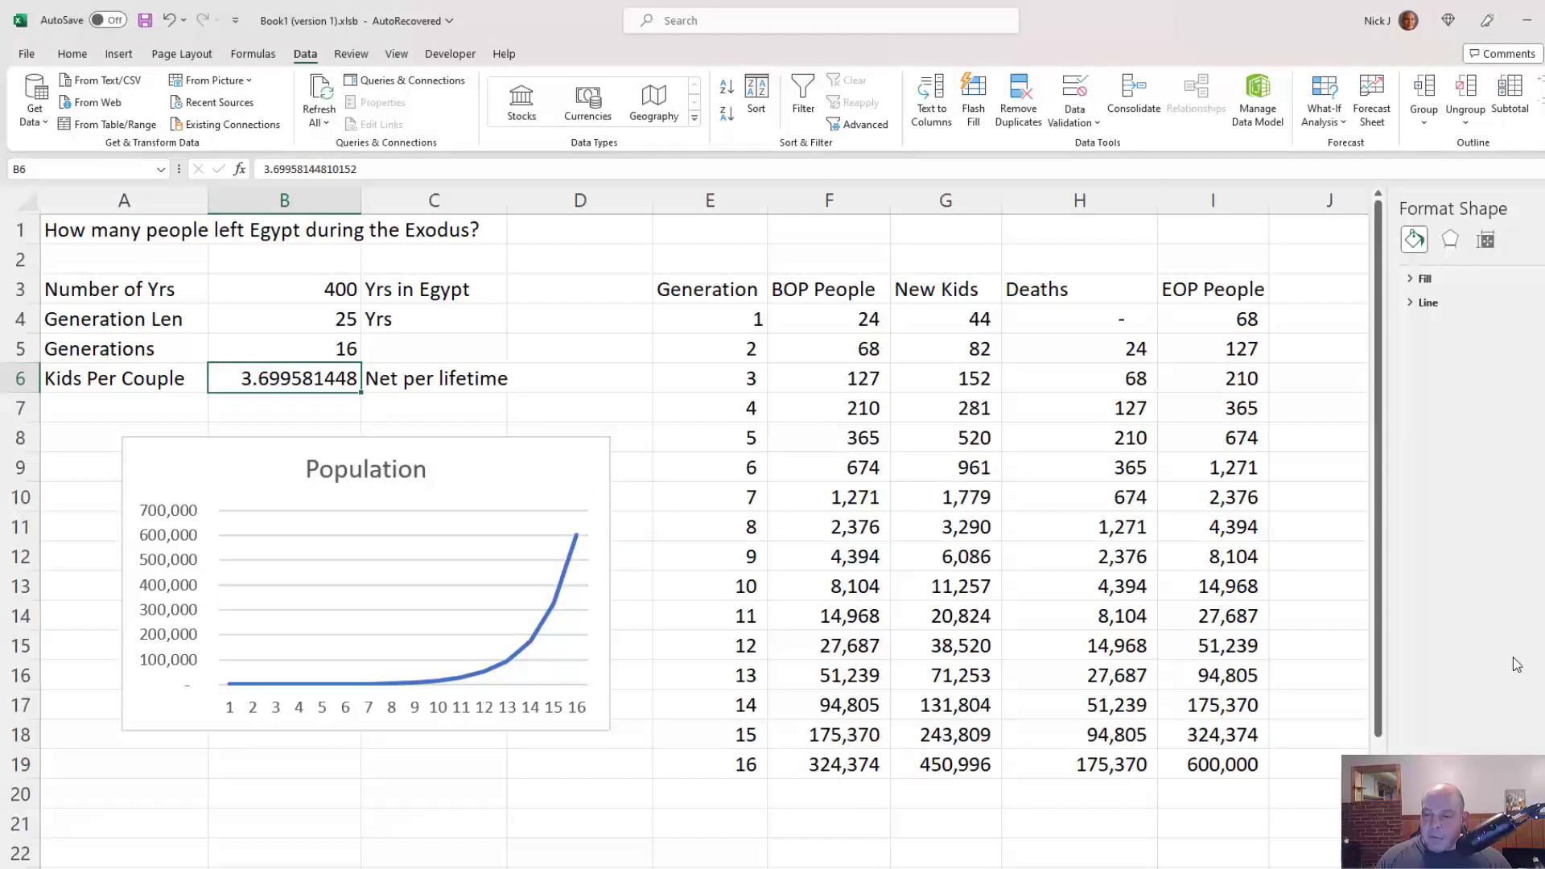
key("ctrl+Right")
key("ctrl+Right")
key("ctrl+Right")
key("ctrl+Down")
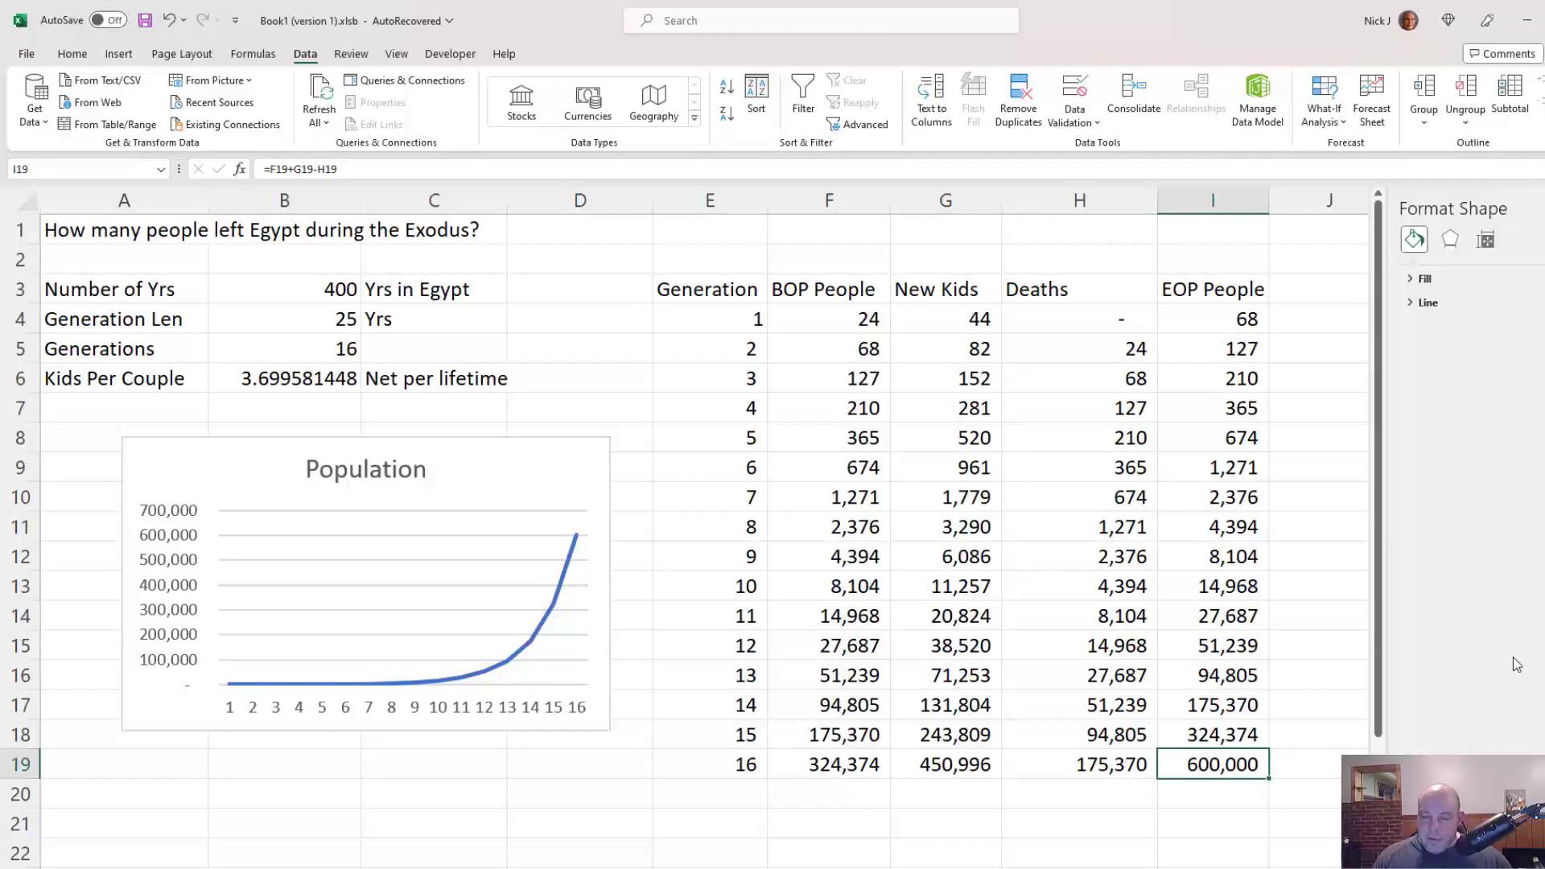
key("Up")
key("Up")
key("Up")
key("Up")
key("Up")
key("Up")
key("Up")
key("Up")
key("Up")
key("Up")
key("Up")
key("Up")
key("Up")
key("Up")
key("Up")
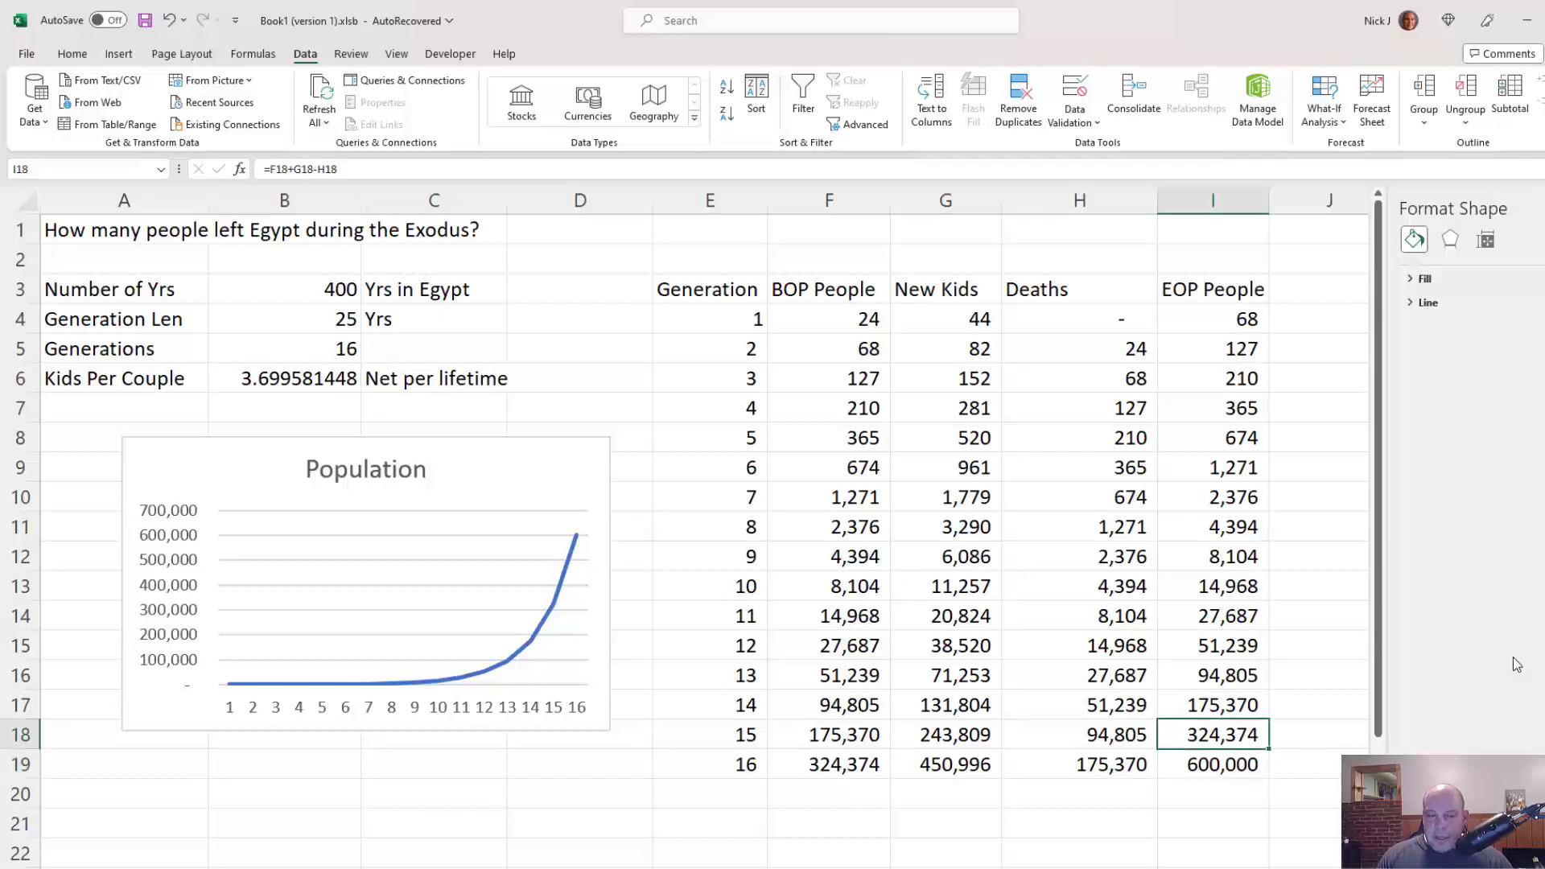
Step: Reset Kids Per Couple in B6 to 3
key("Left")
key("Left")
key("Left")
key("Left")
key("Left")
key("Left")
key("Left")
key("Left")
key("Down")
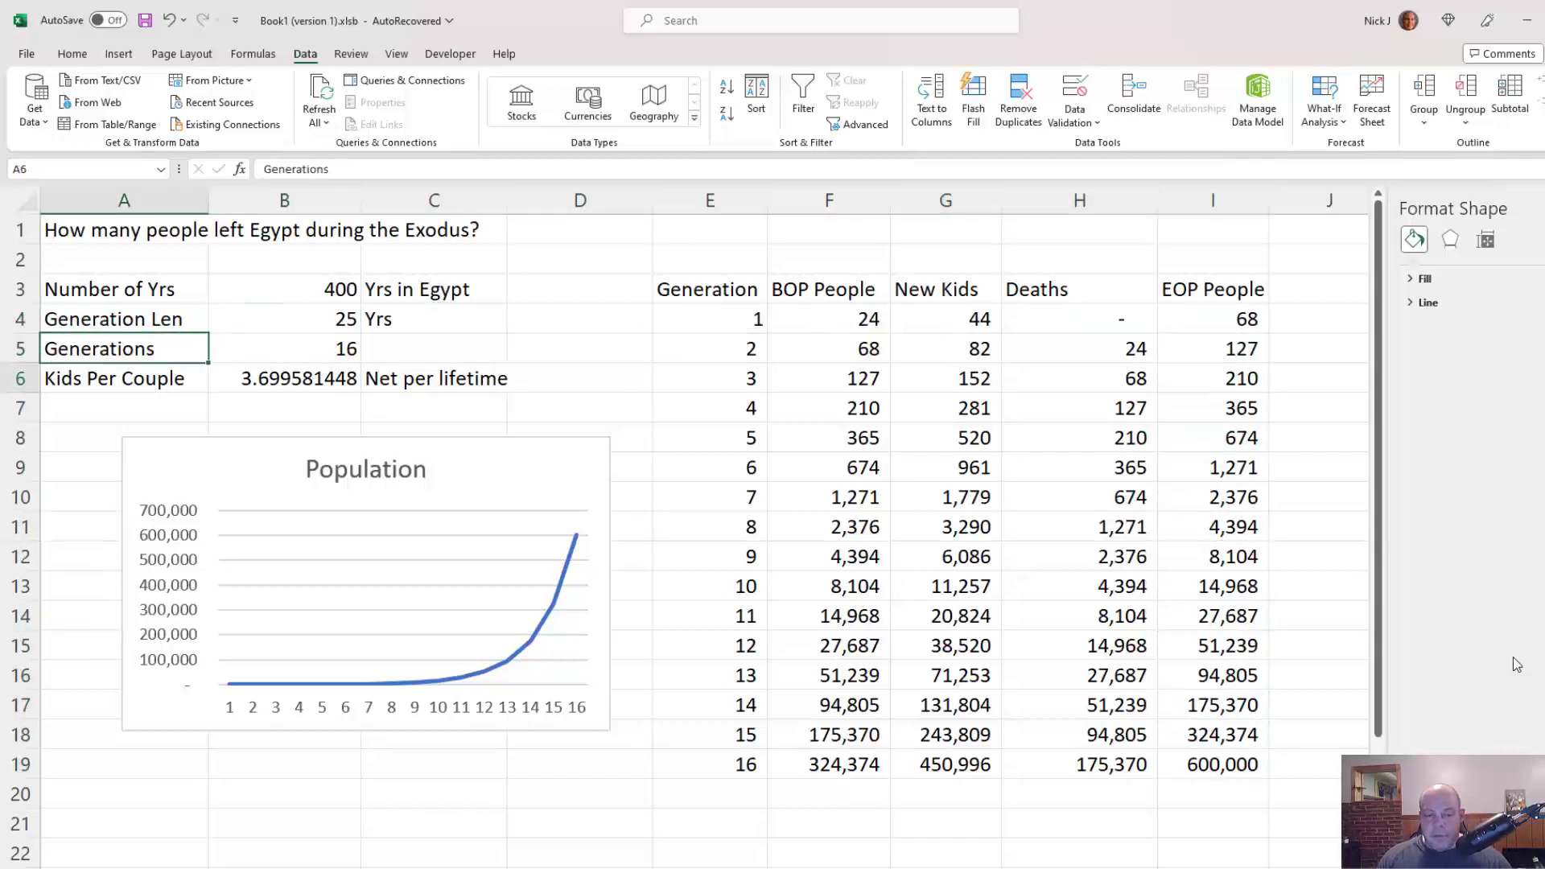
key("Down")
key("Right")
key("F2")
key("shift+Home")
type("3")
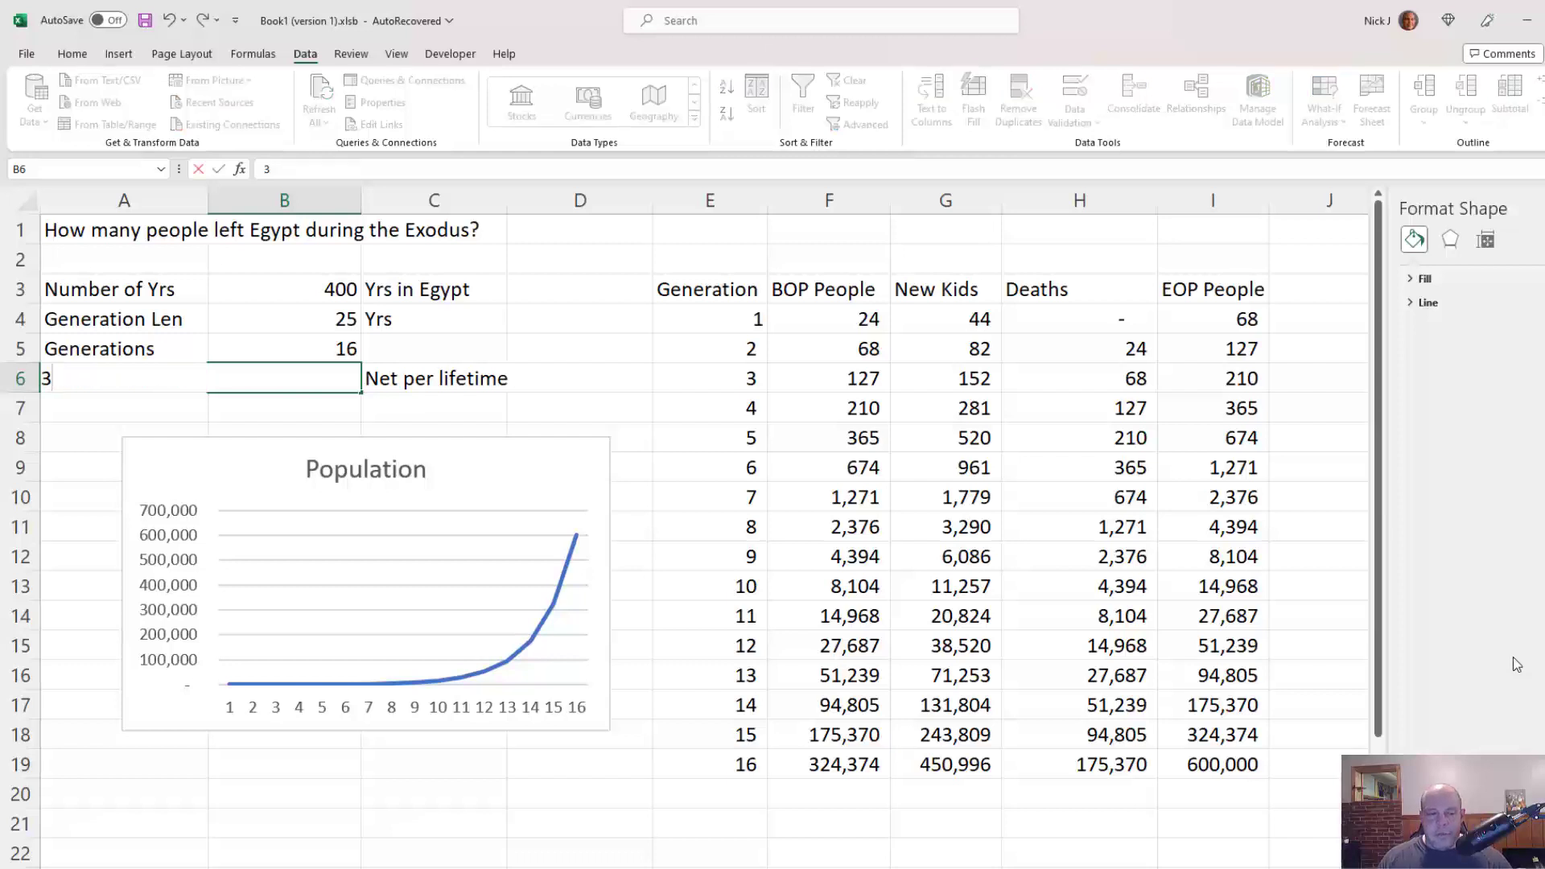
key("Return")
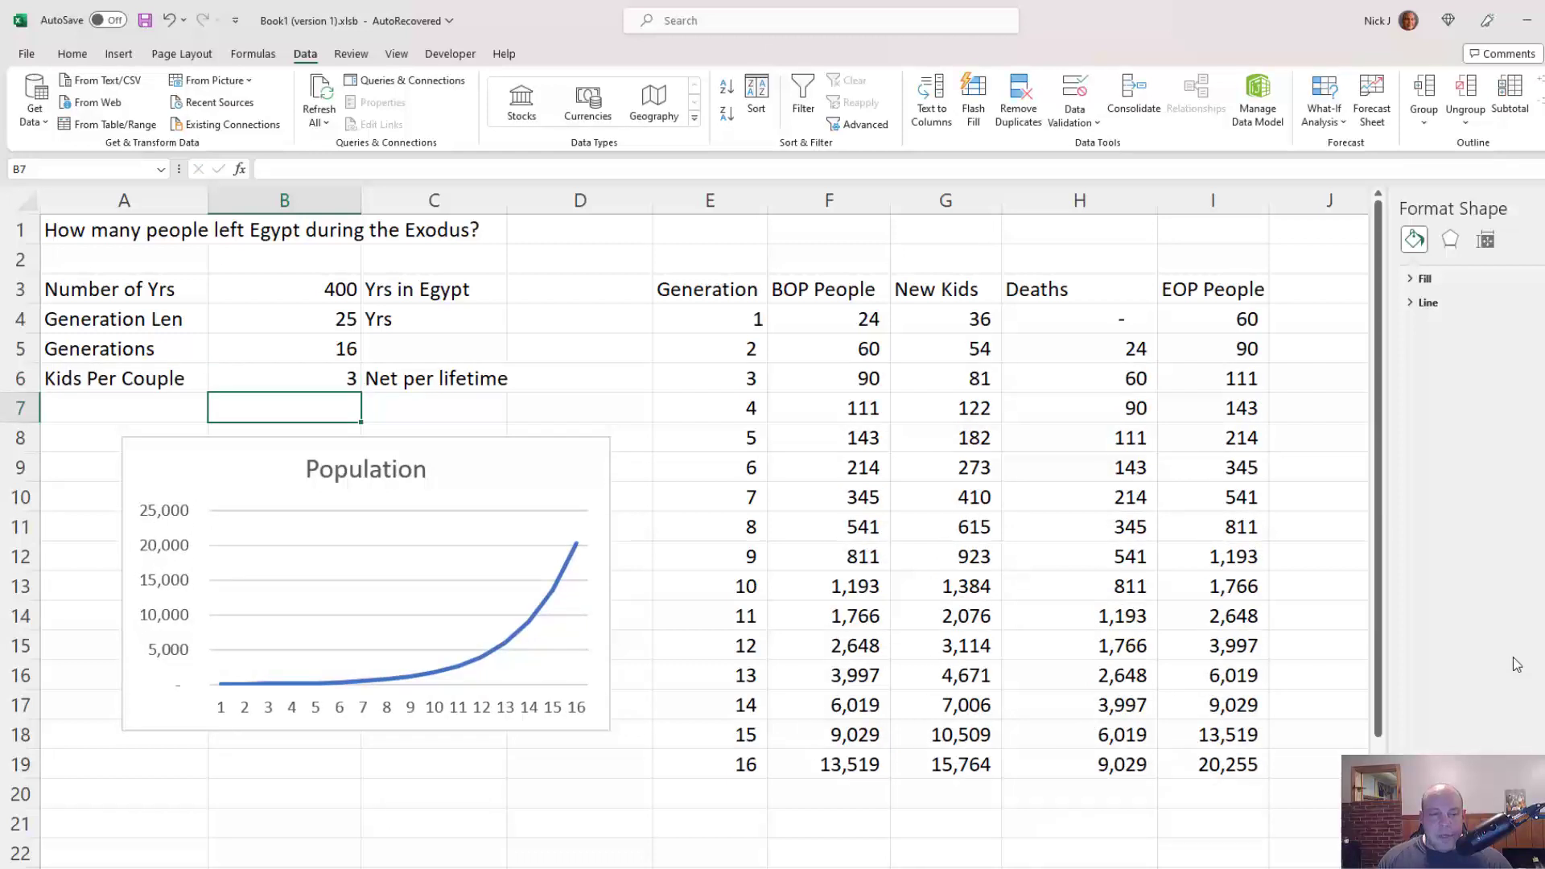
Step: Examine the EOP People figures through generation 16 against the Kids Per Couple input of 3
key("Up")
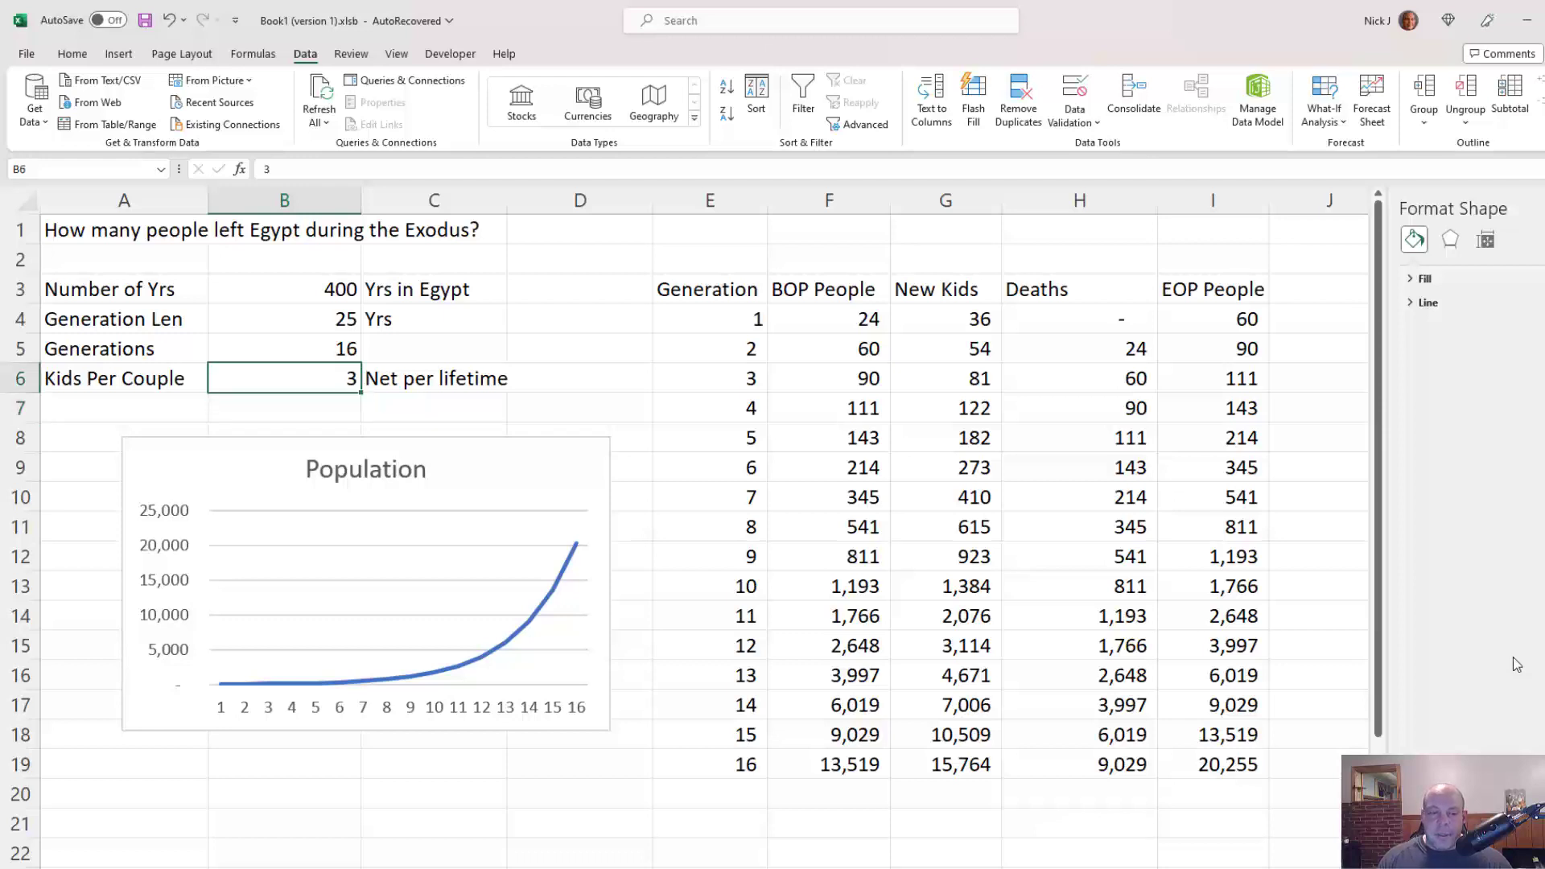
key("Right")
key("Right")
key("Right")
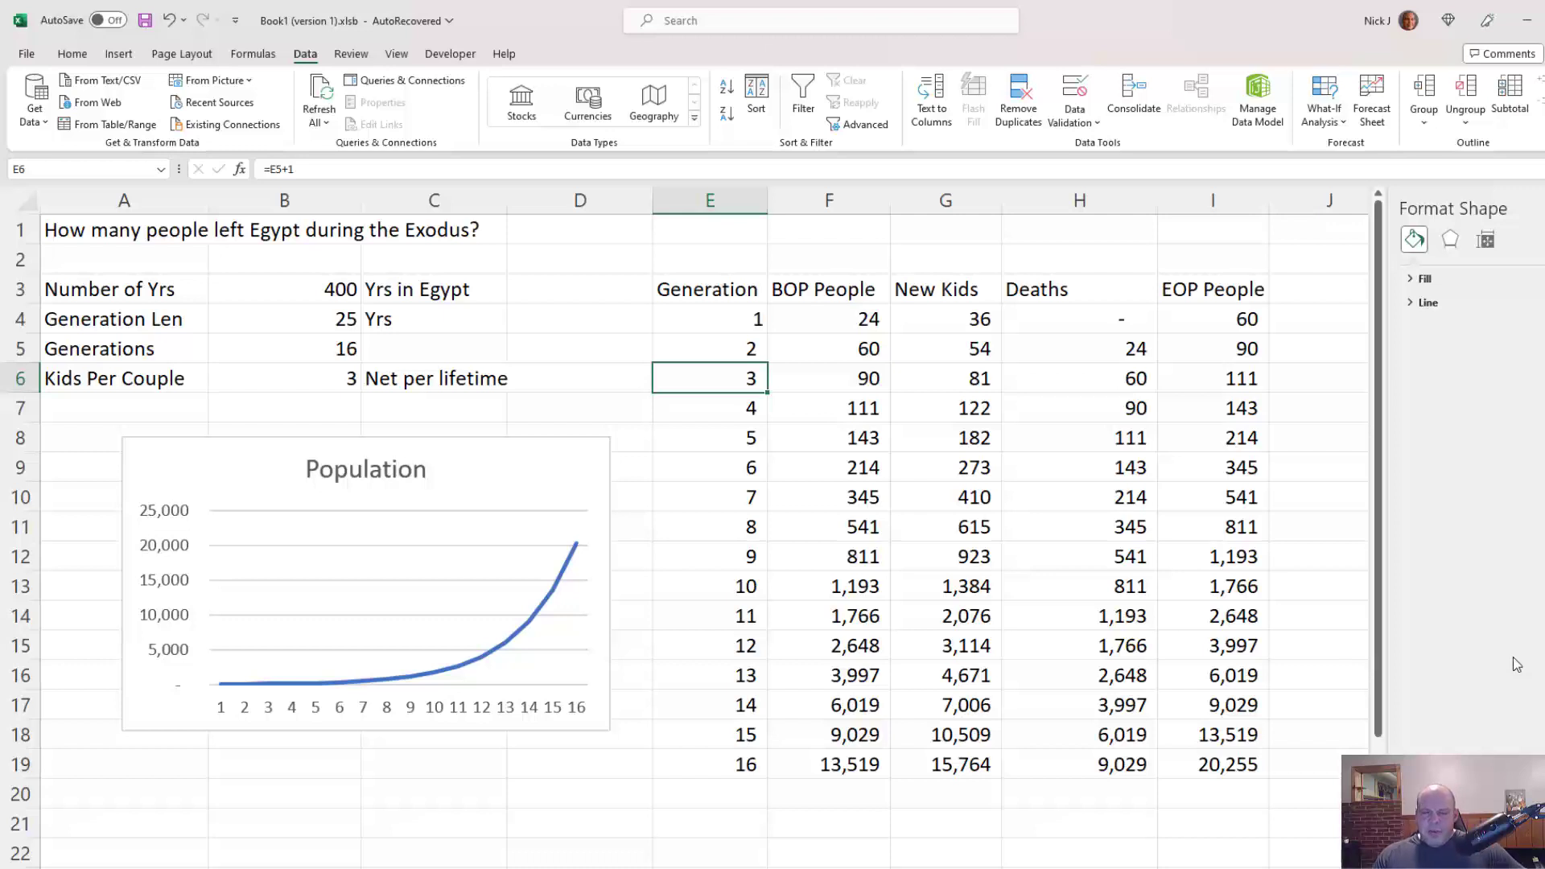
key("ctrl+Right")
key("ctrl+Down")
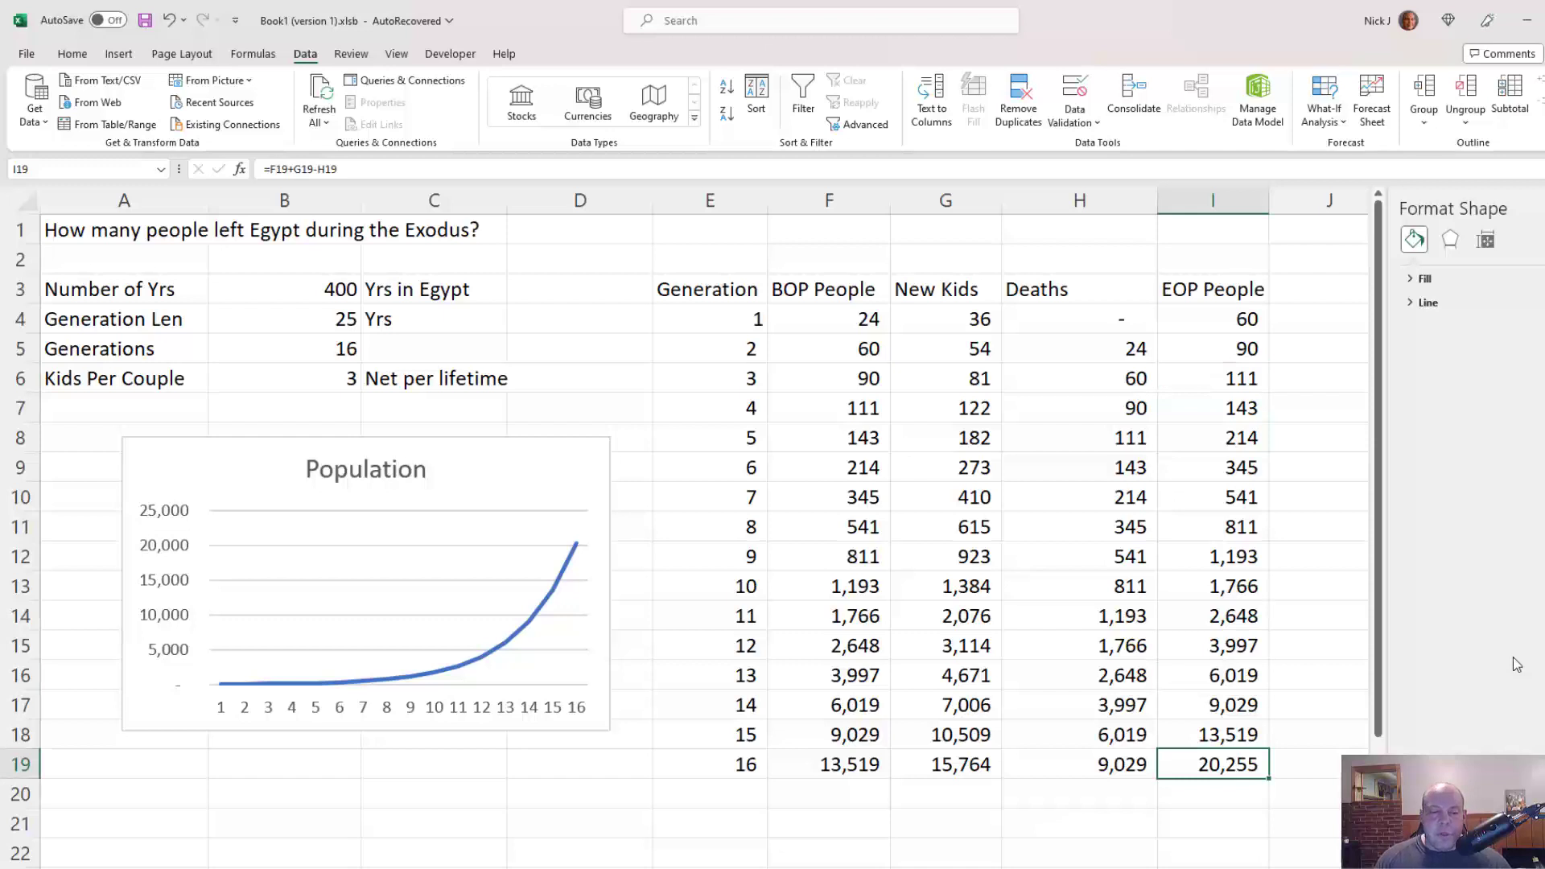
key("ctrl+Left")
key("ctrl+Left")
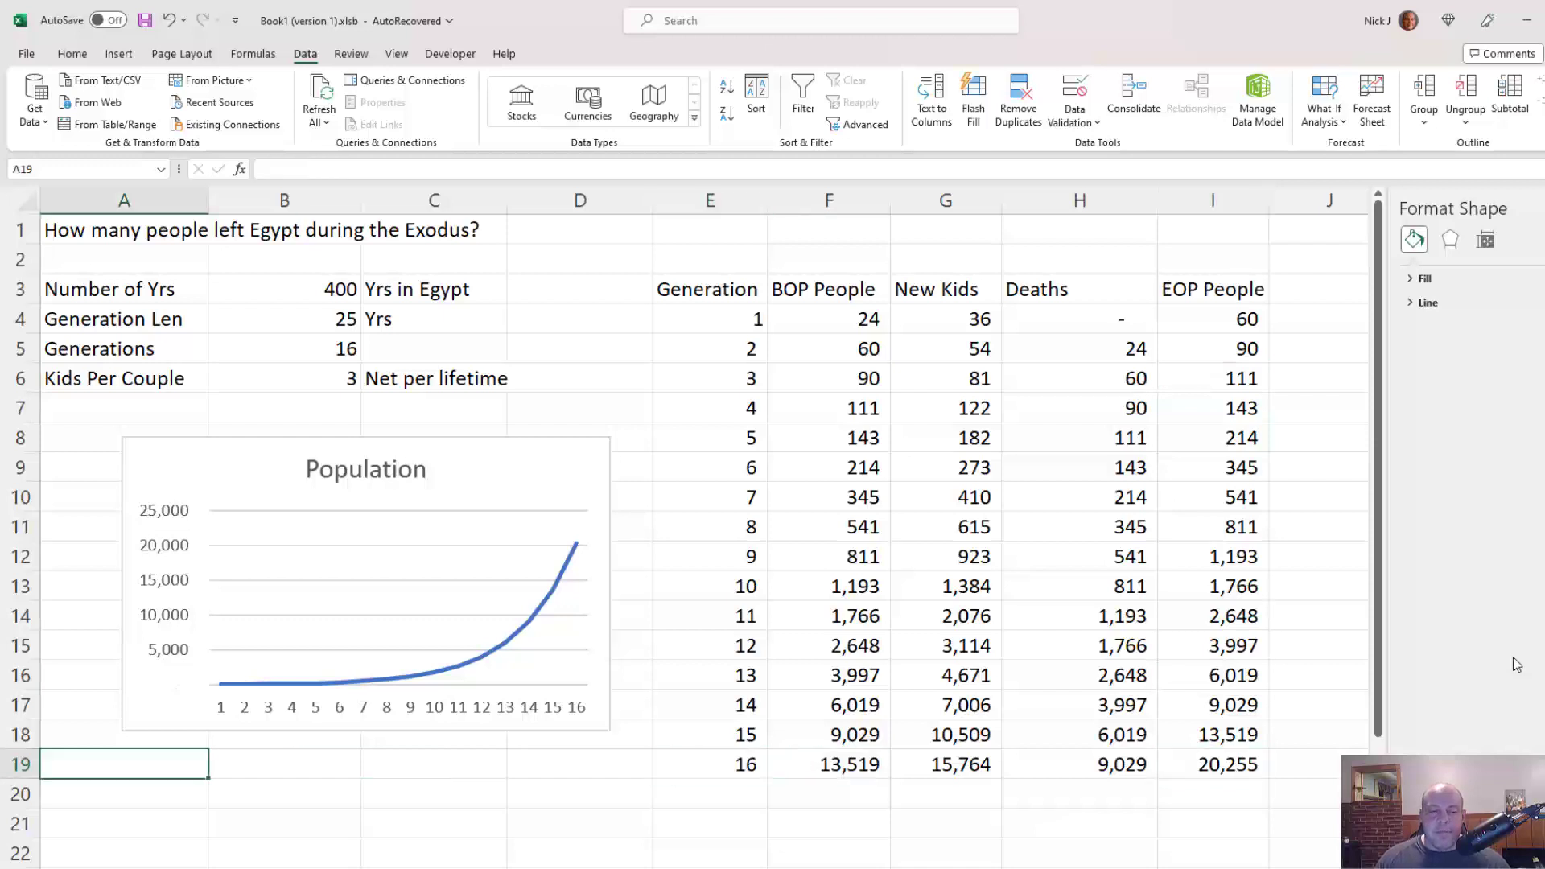
left_click(1261, 741)
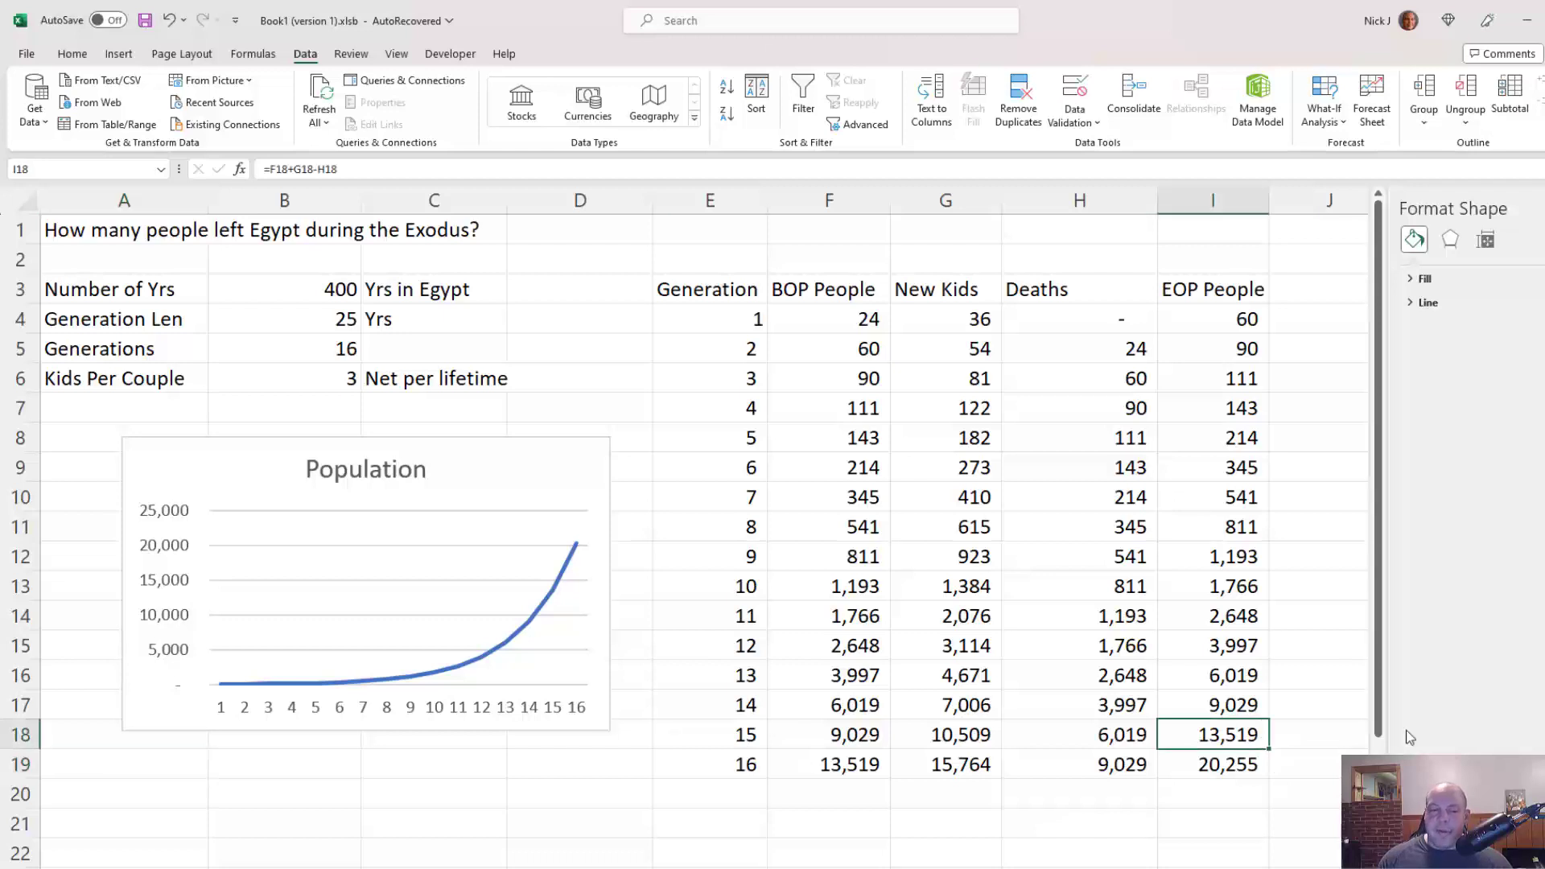
key("ctrl+Left")
key("ctrl+Left")
key("ctrl+Up")
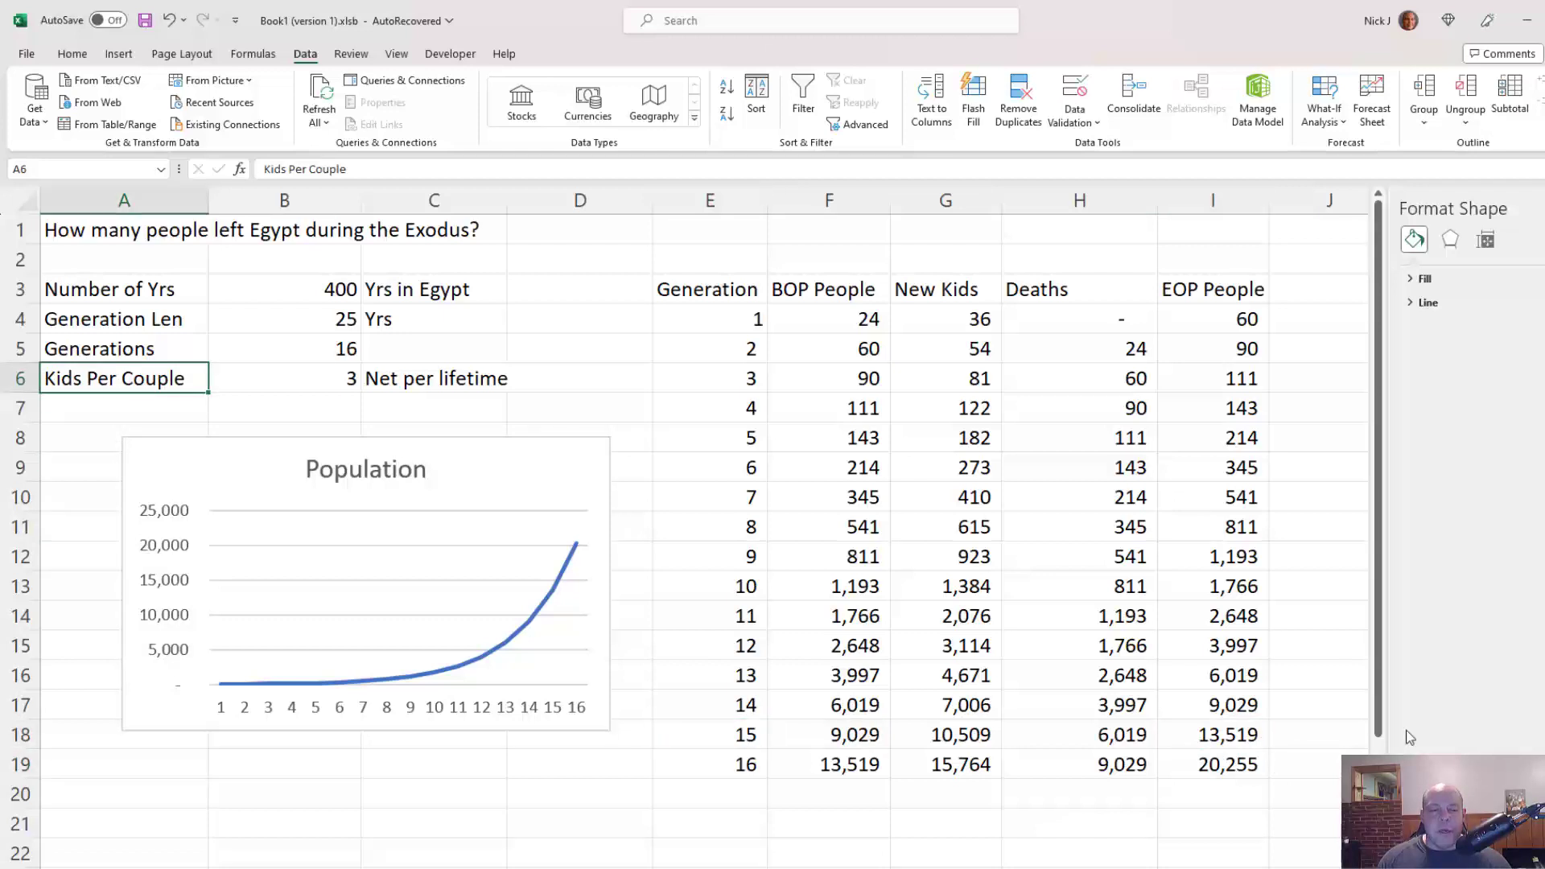
key("Right")
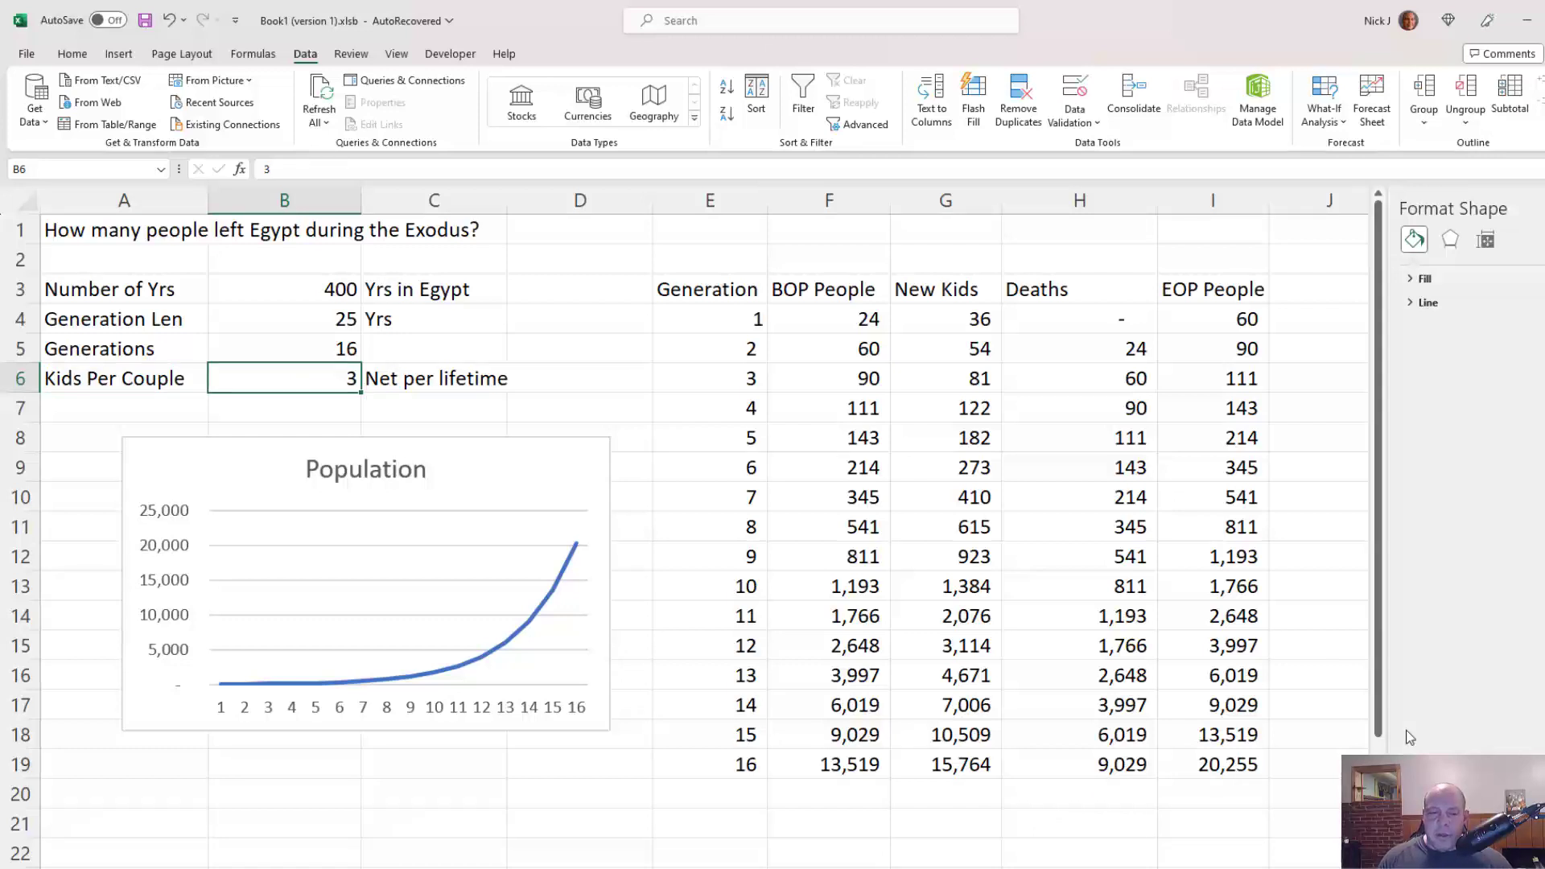
key("Down")
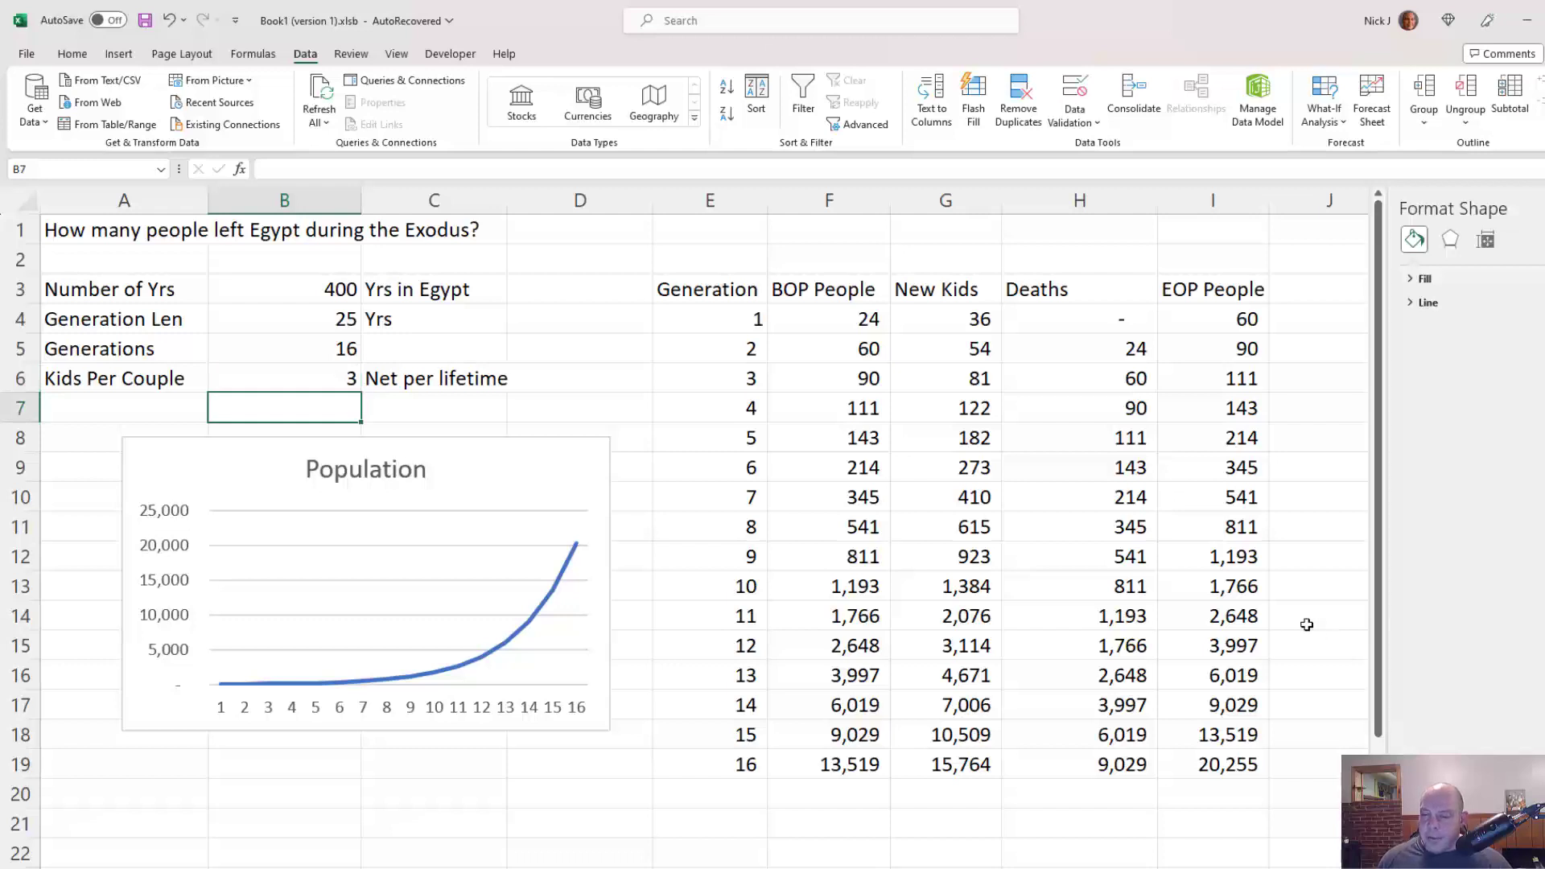
left_click(1219, 595)
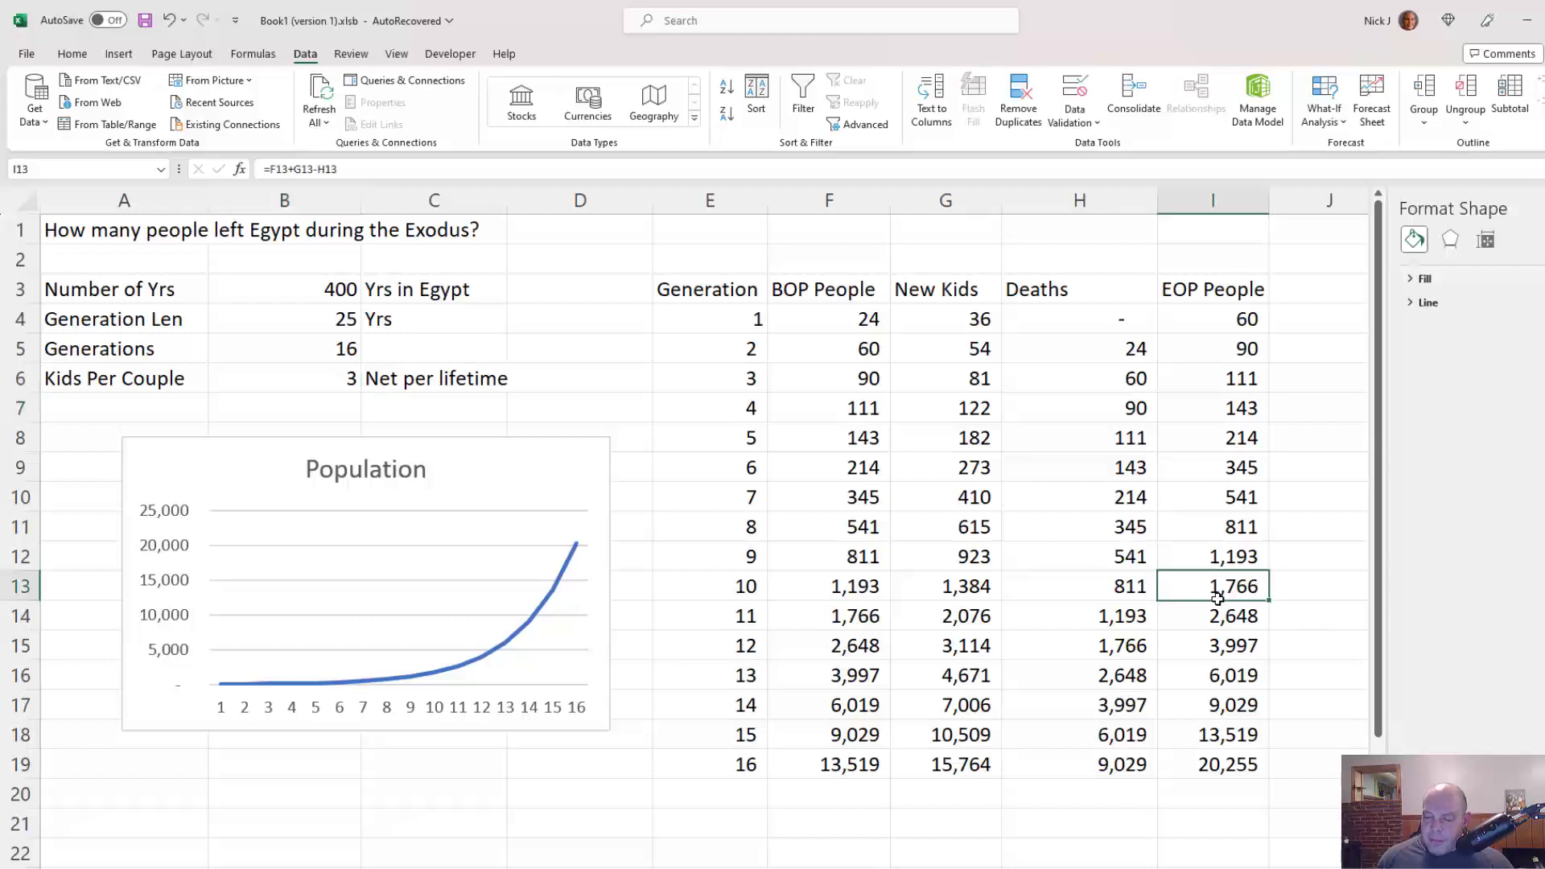
left_click(1222, 763)
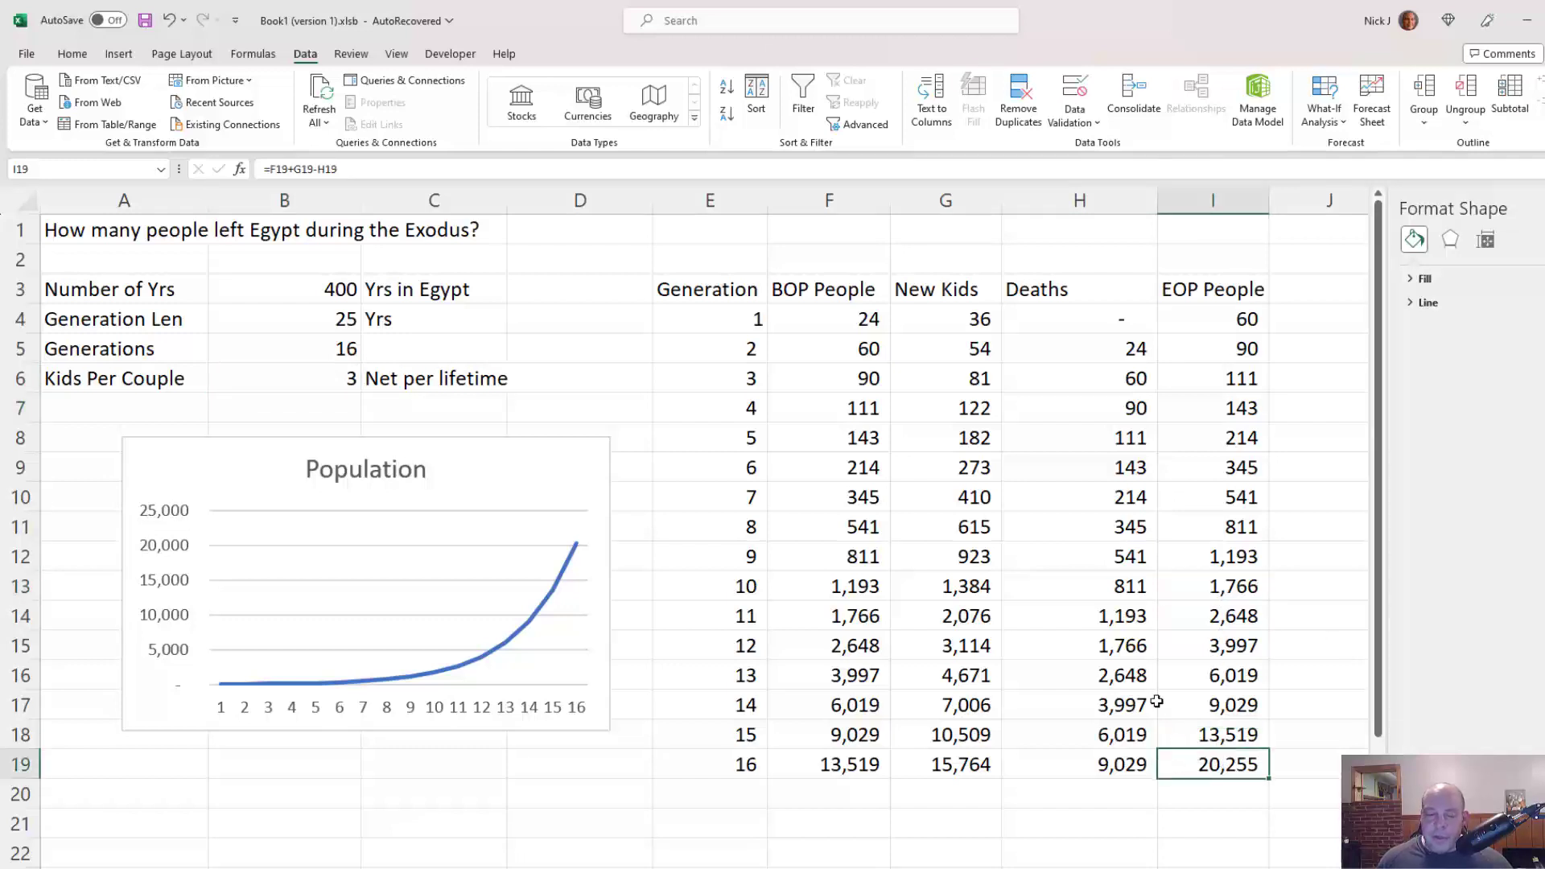